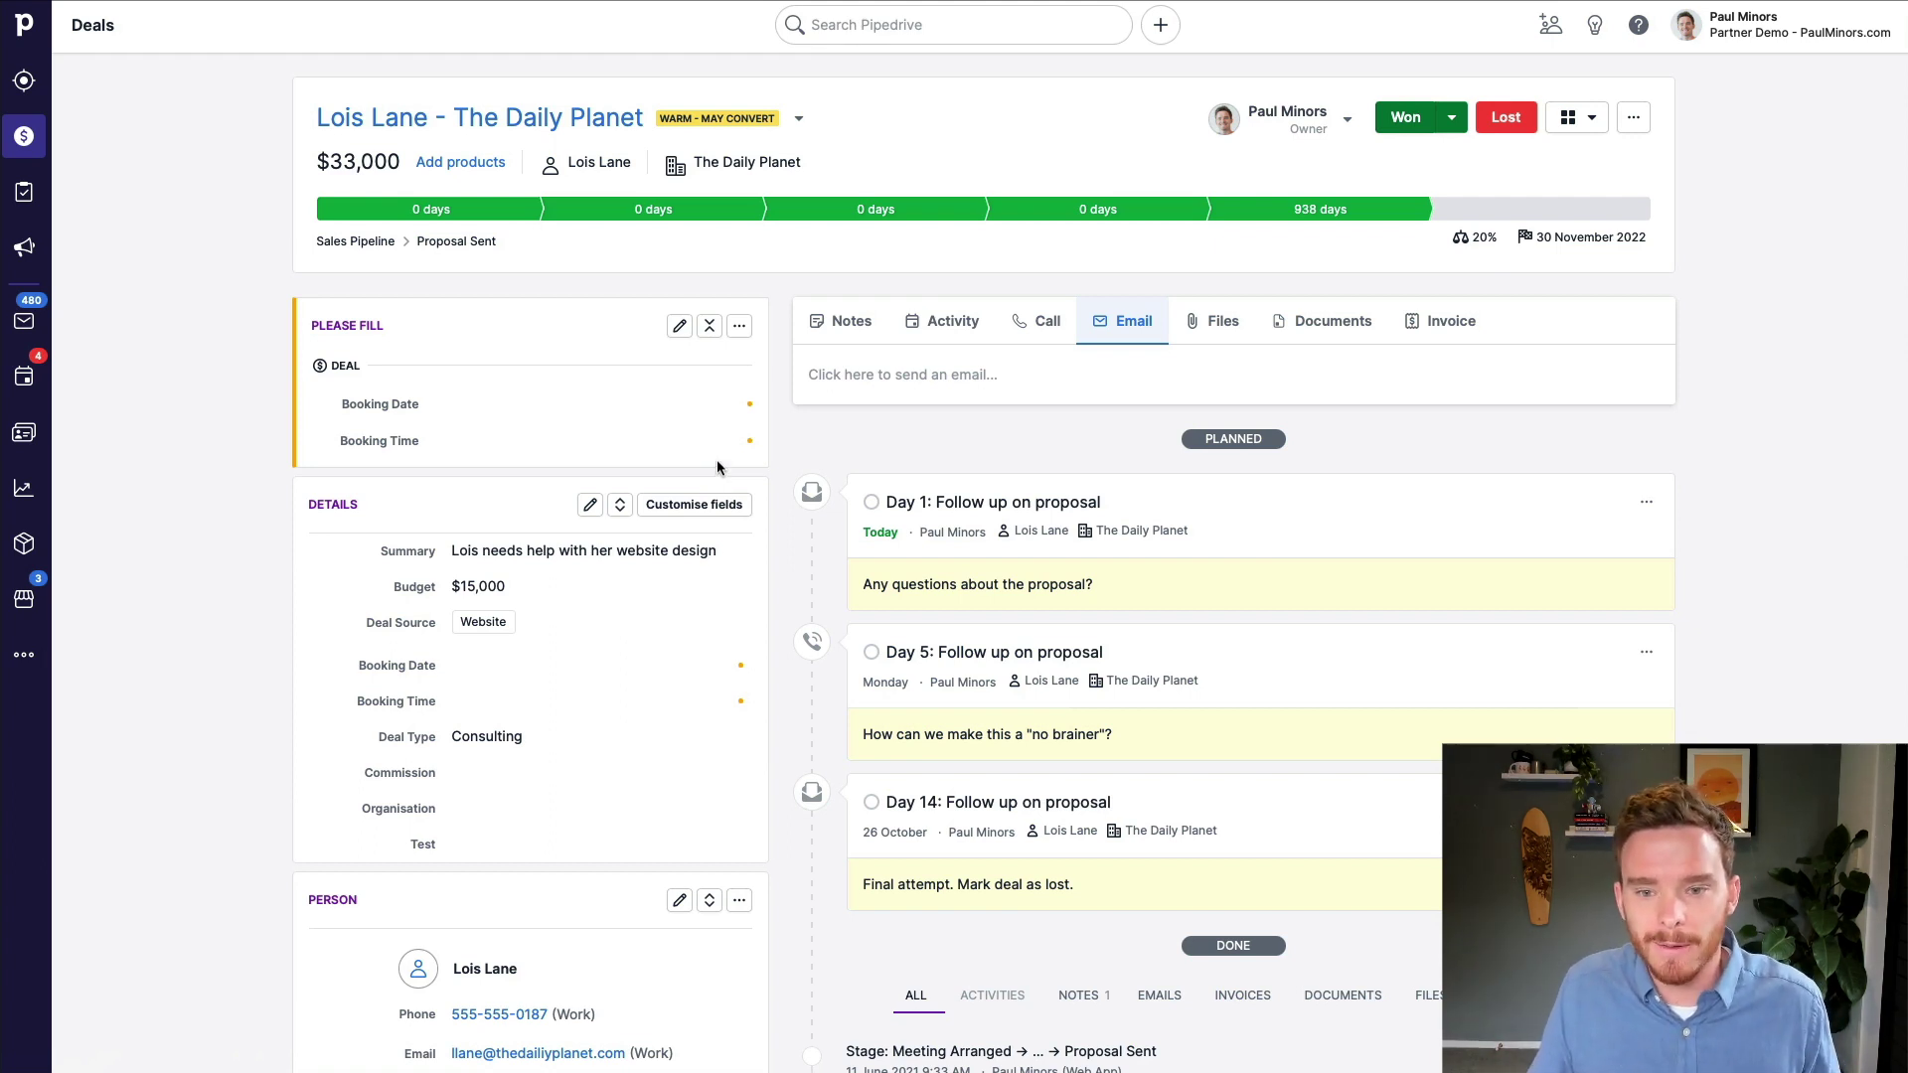
- Start an email to the deal's contact and list its saved templates, e.g. Email follow up - Day 1
click(1002, 390)
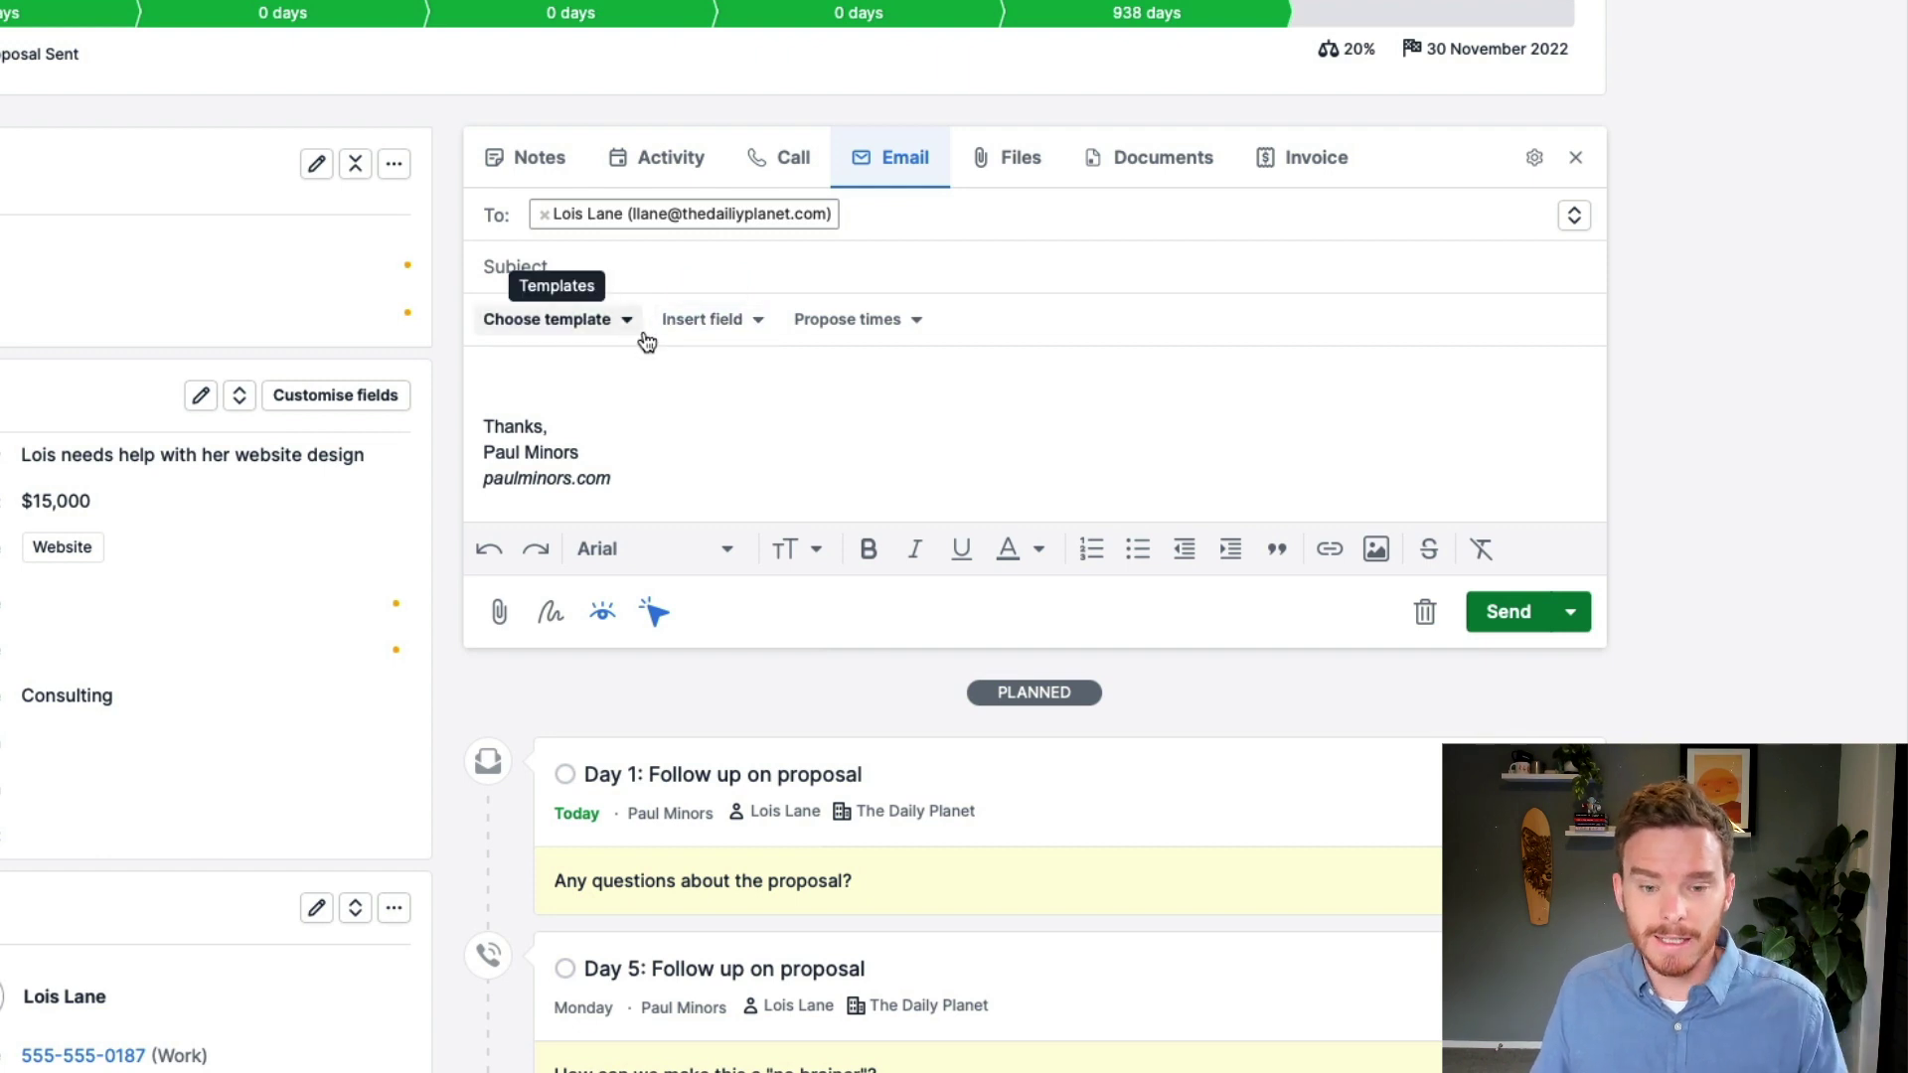
click(651, 358)
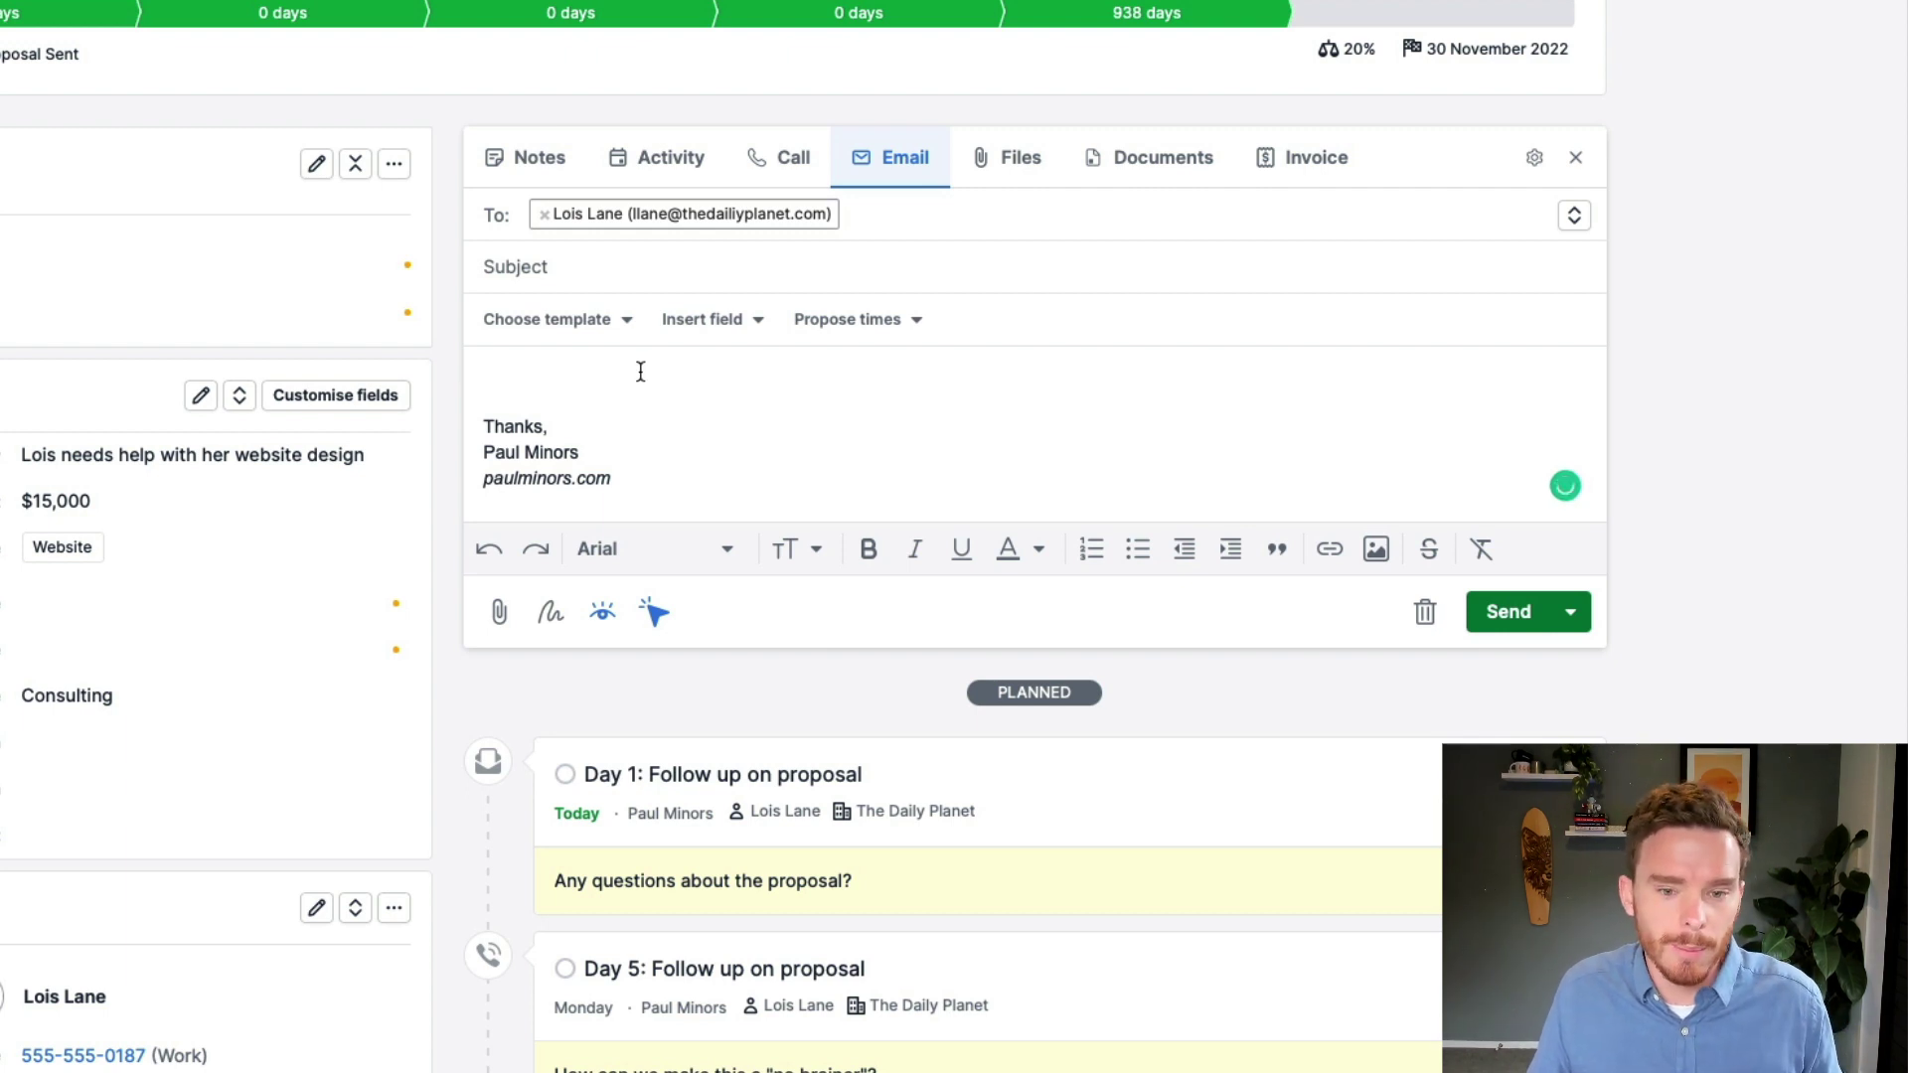
click(616, 336)
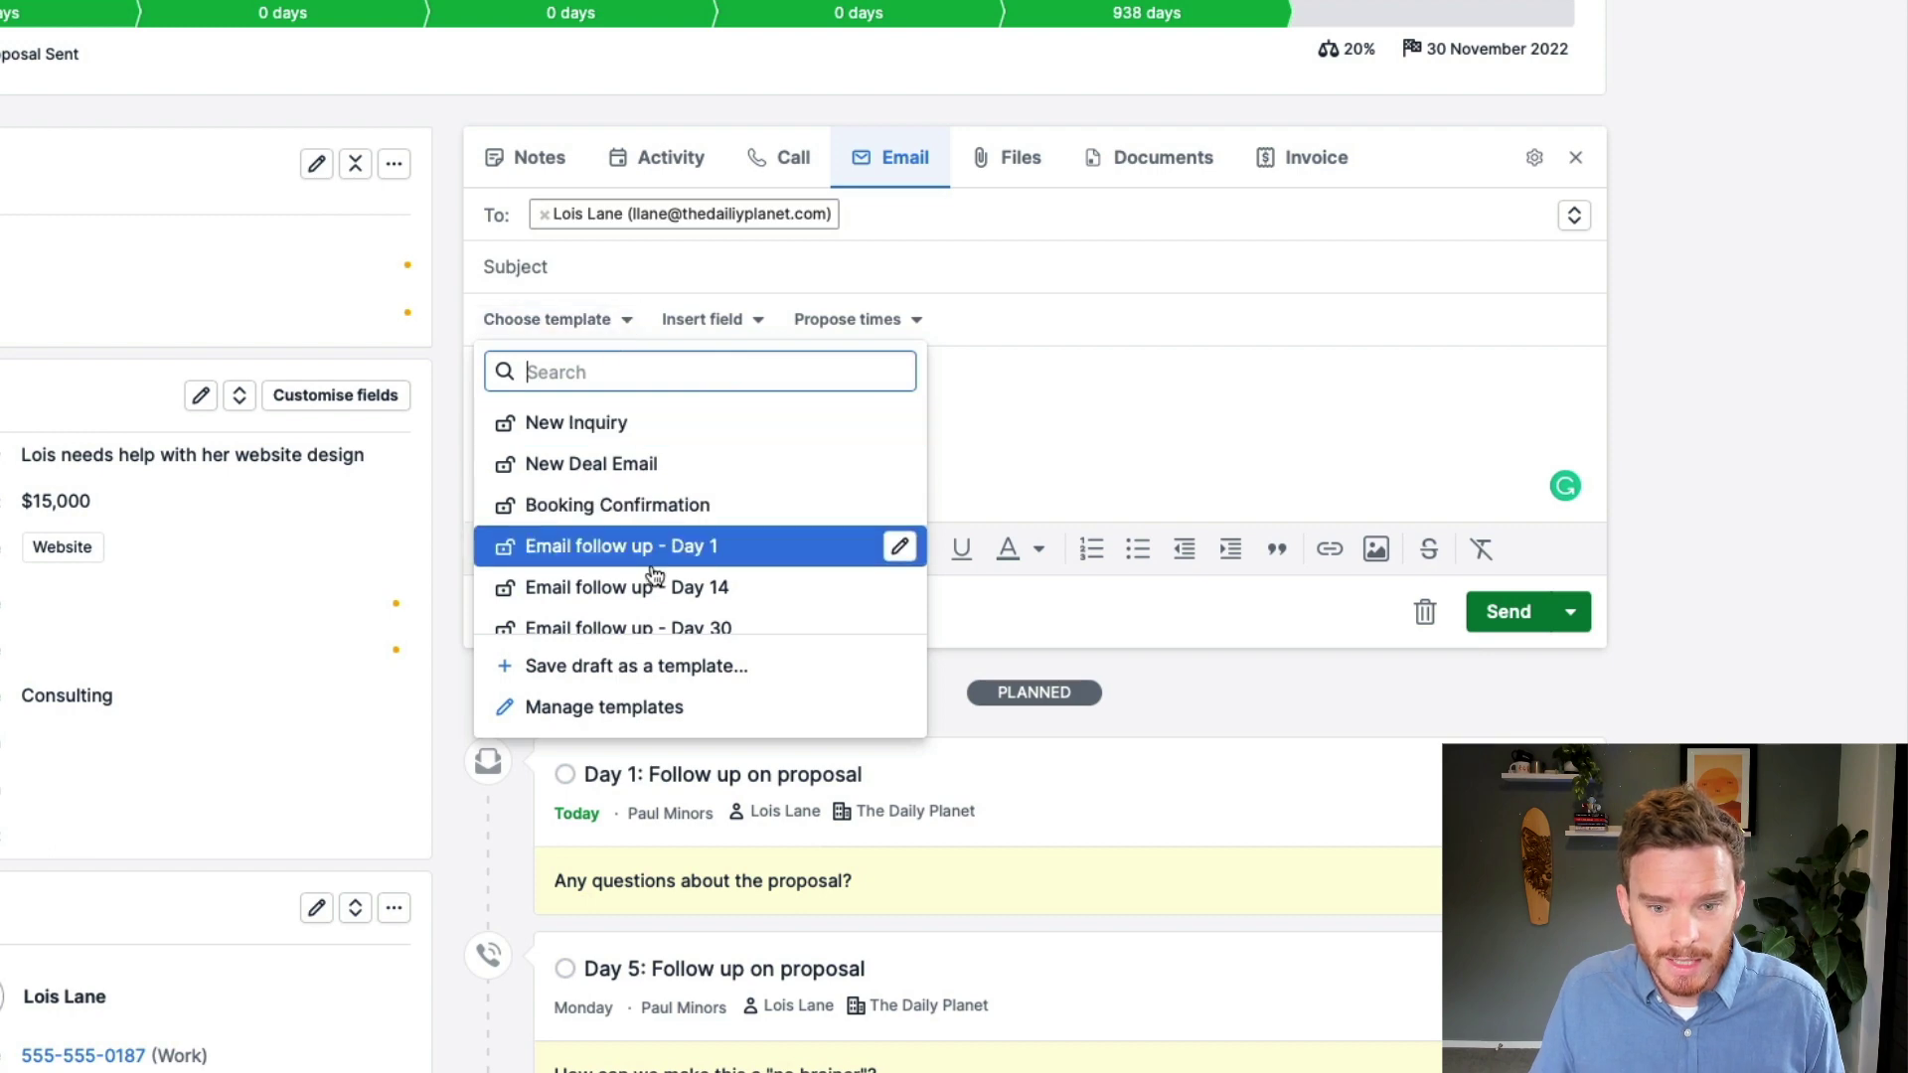
- Preview the Email follow up - Day 1 template, then cancel and close the template manager
click(648, 709)
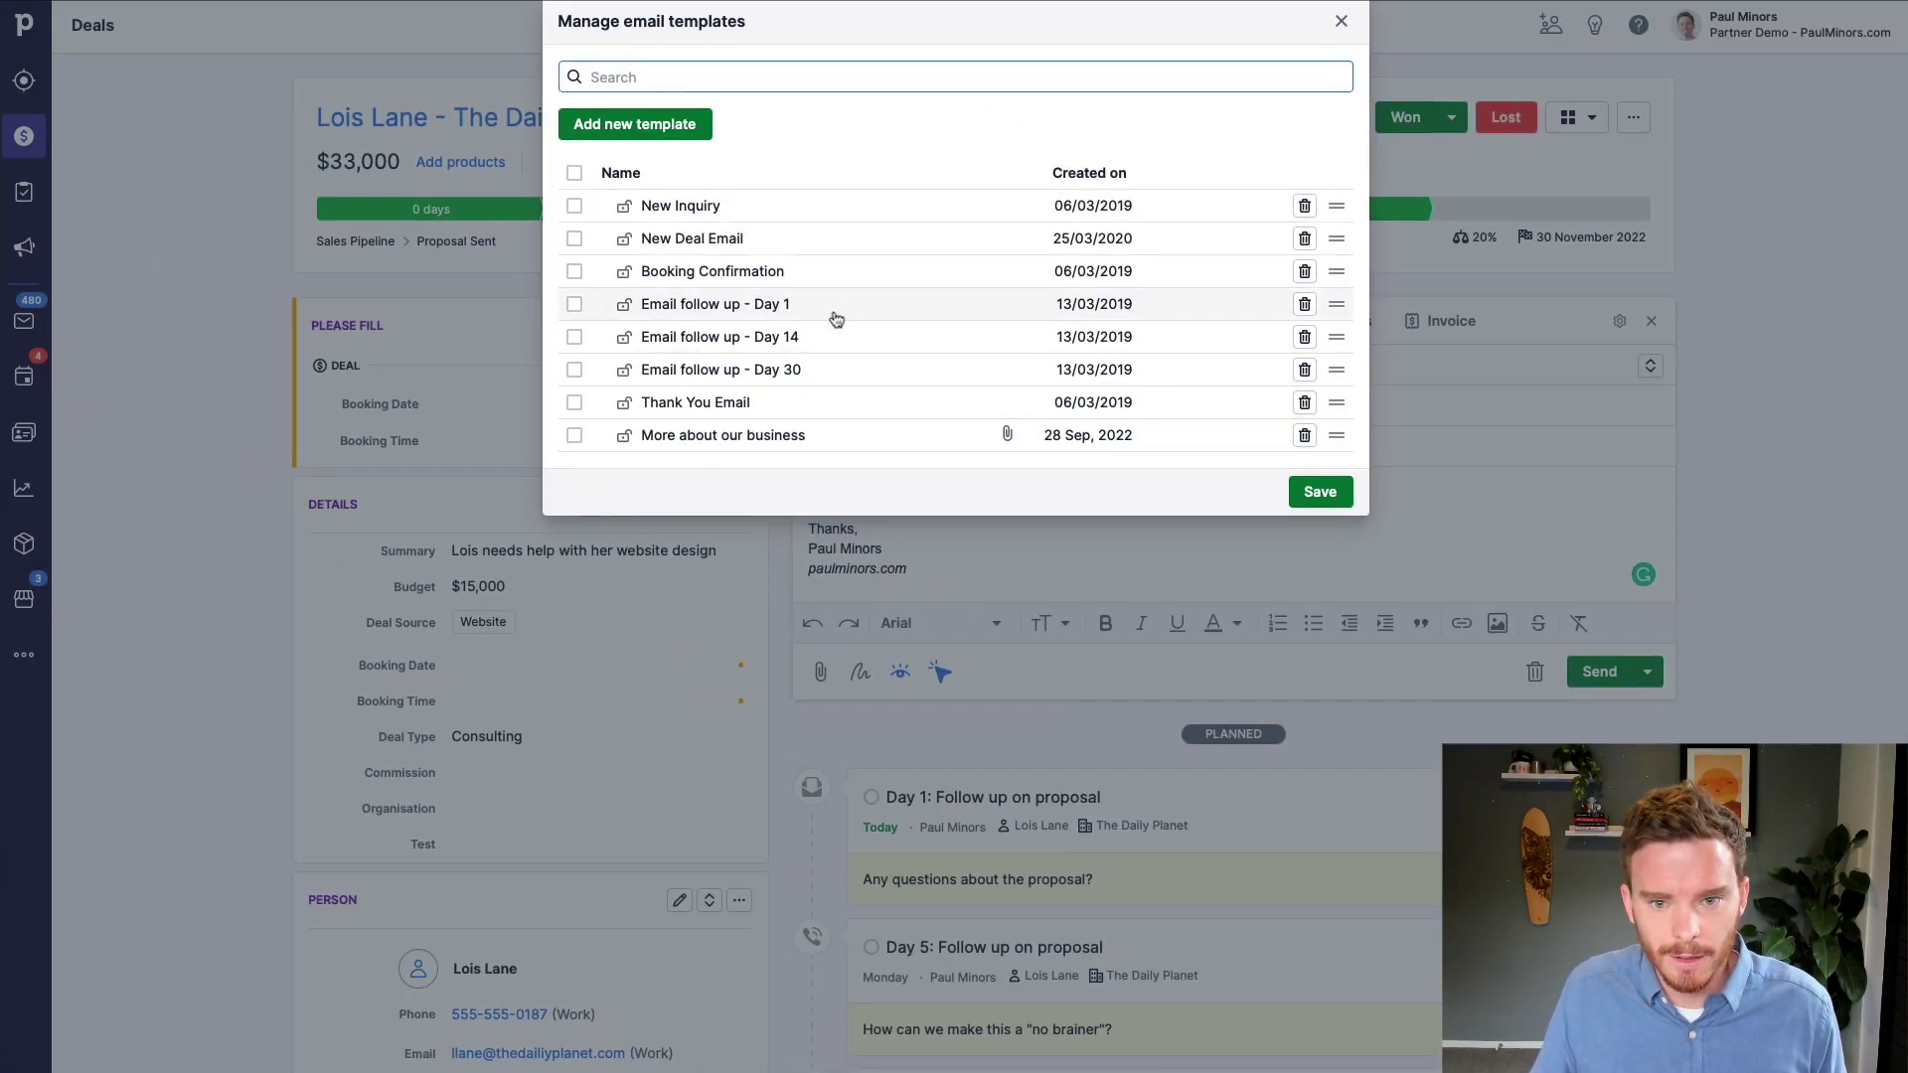
click(977, 316)
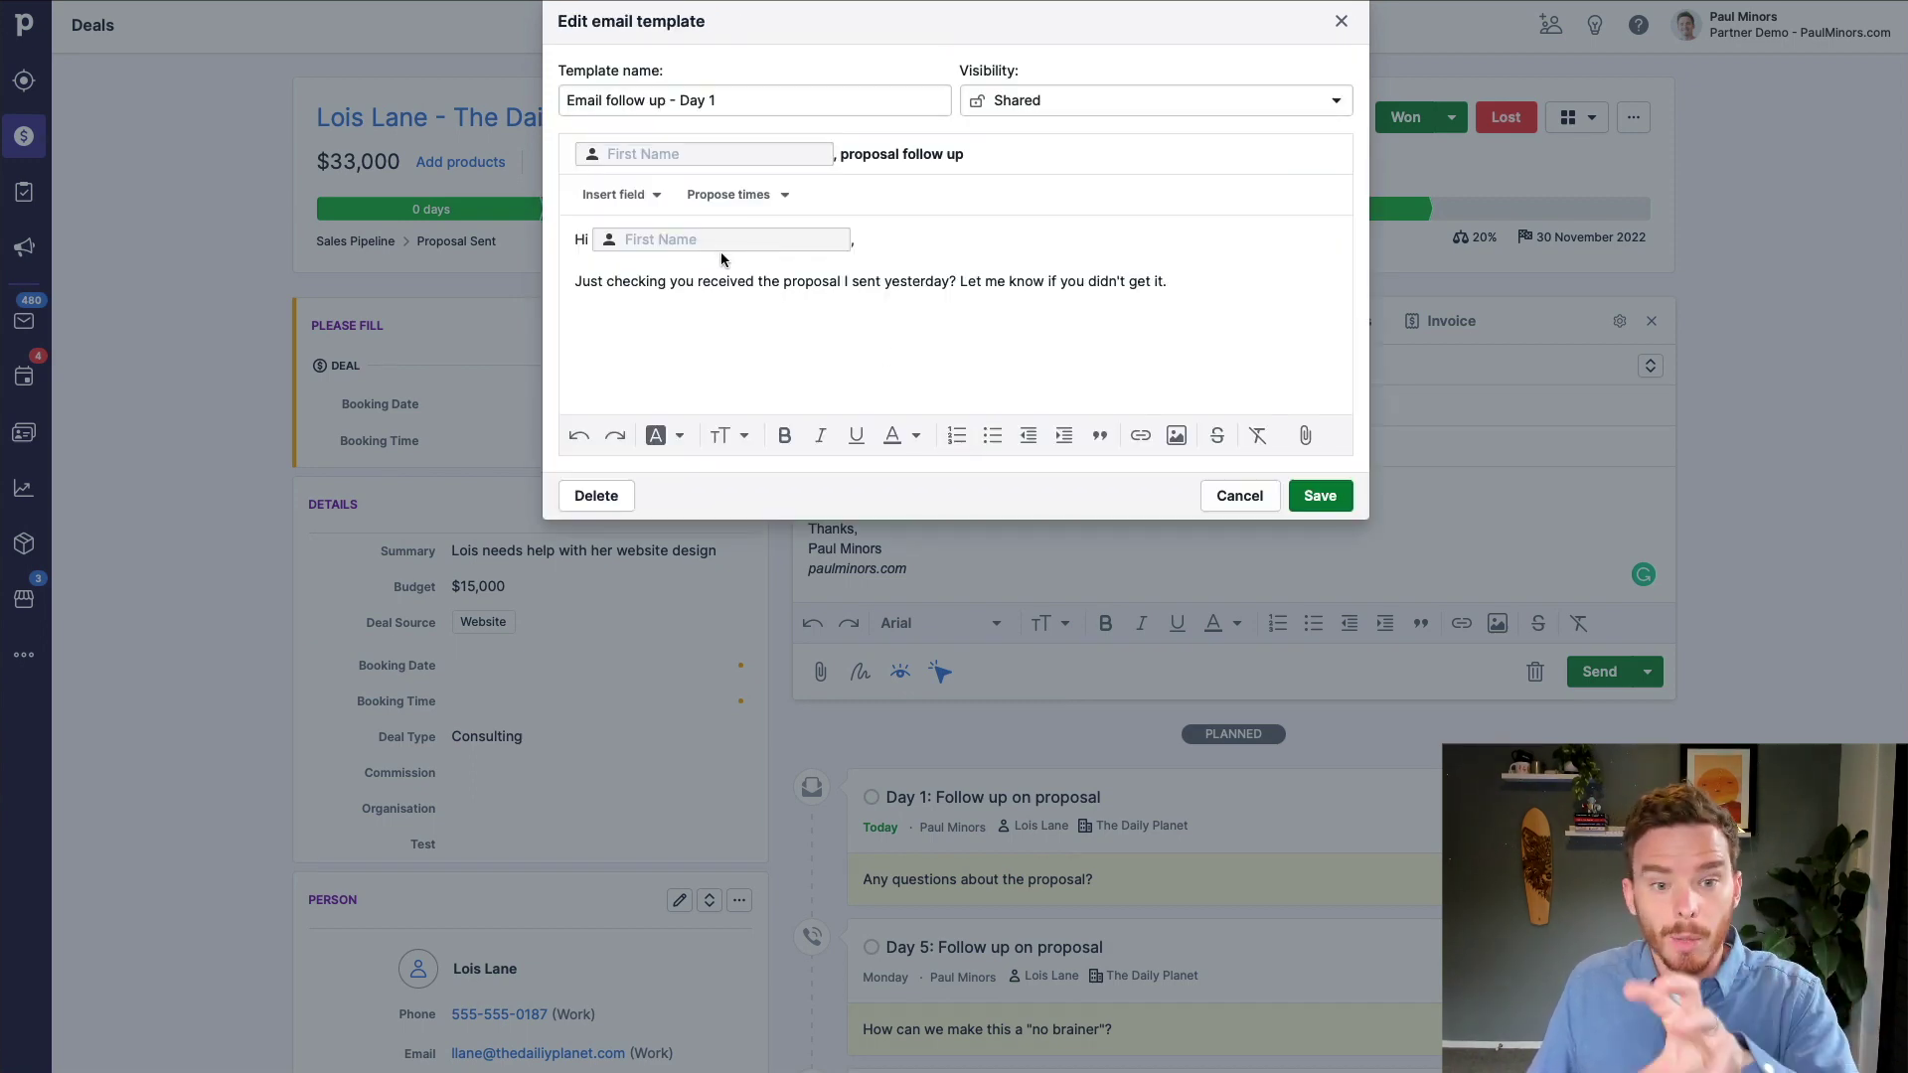
click(1260, 492)
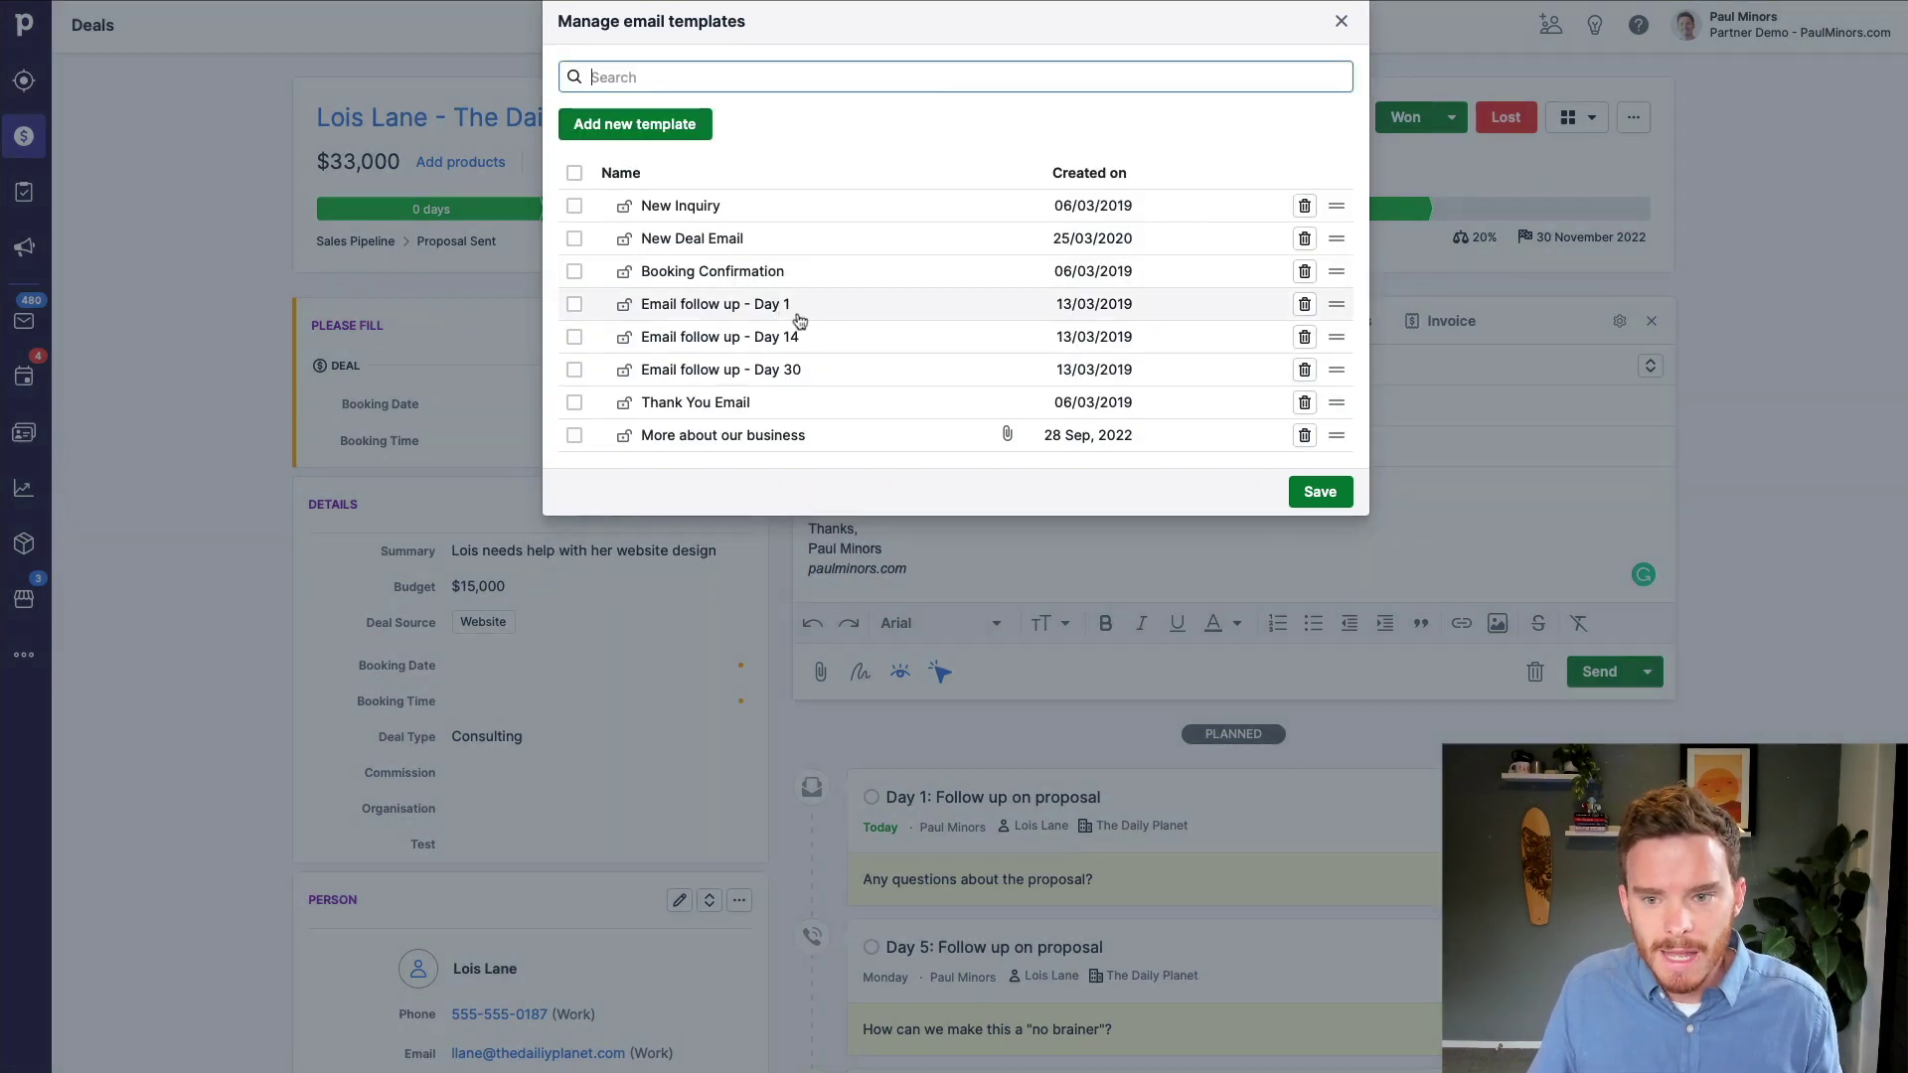
click(1341, 22)
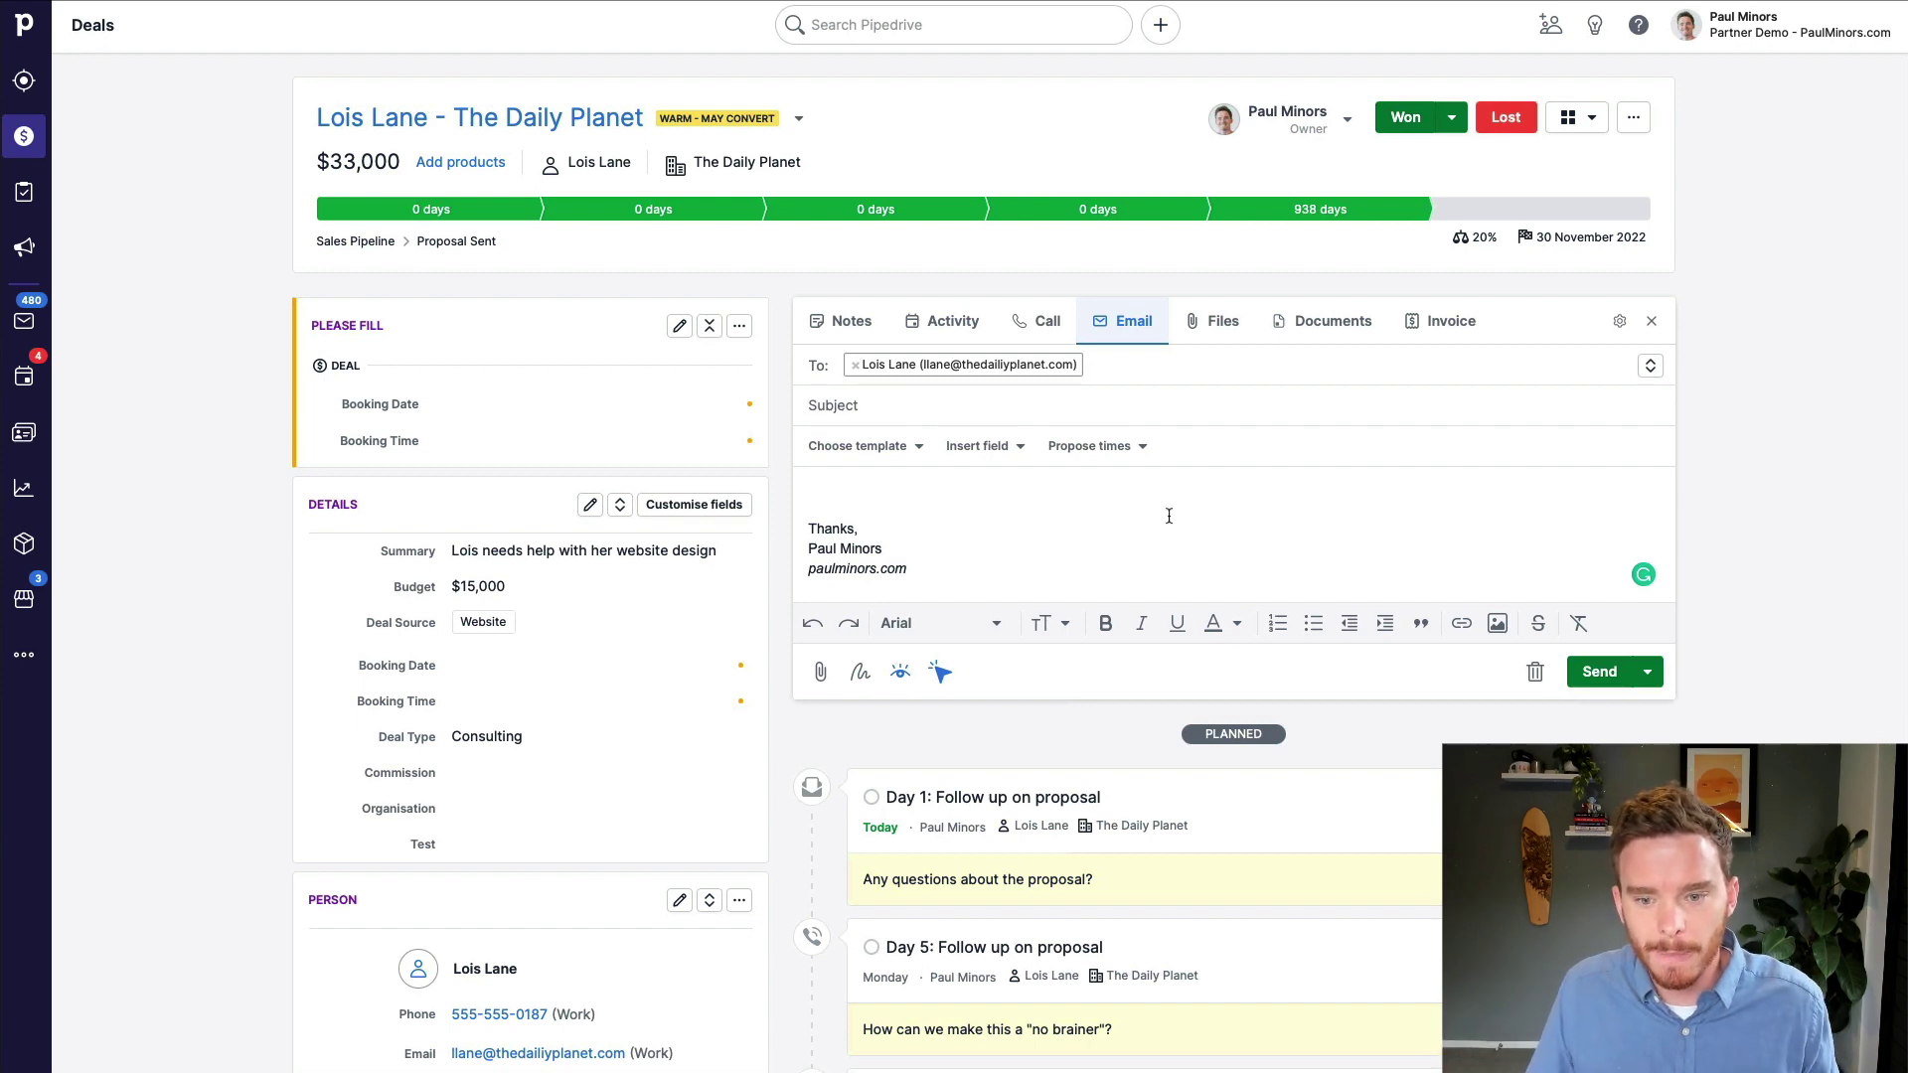
- Discard the old draft and write a new email from the Email follow up - Day 1 template
click(1538, 674)
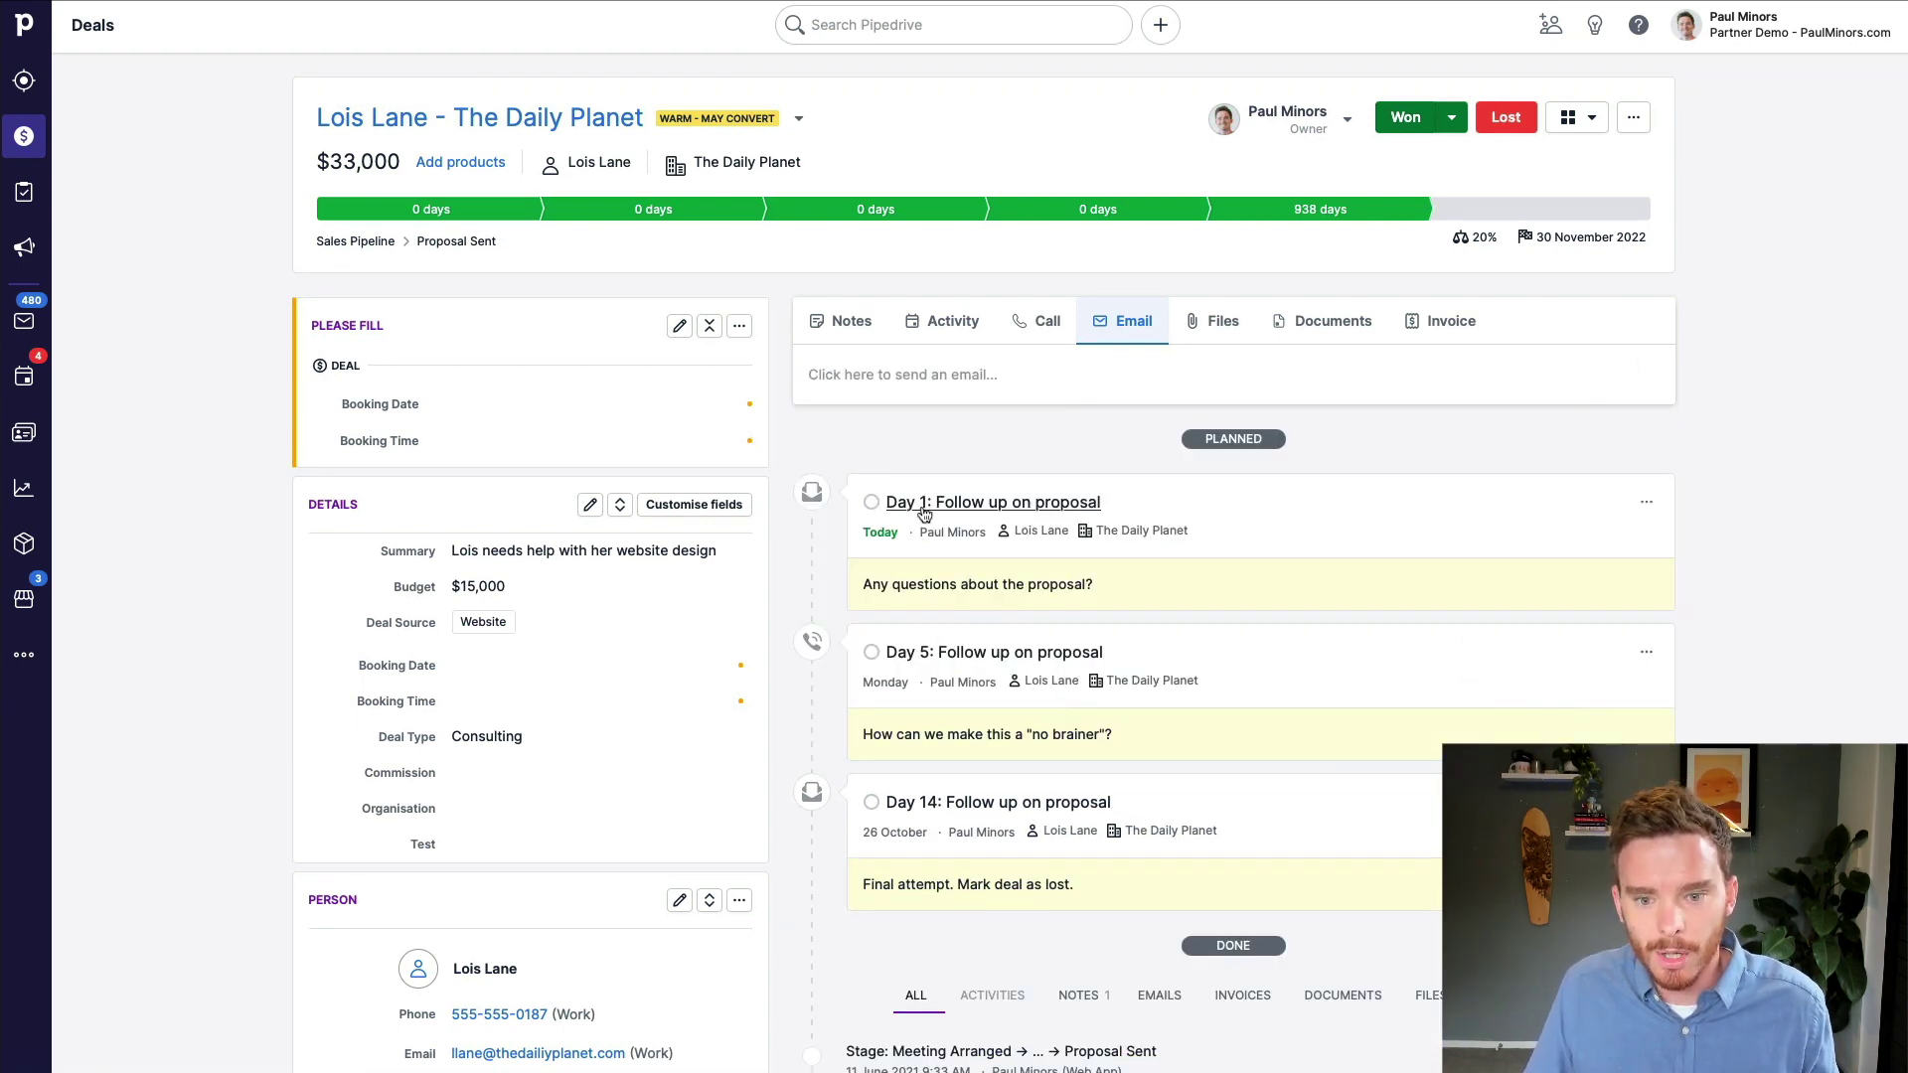
click(959, 381)
click(893, 458)
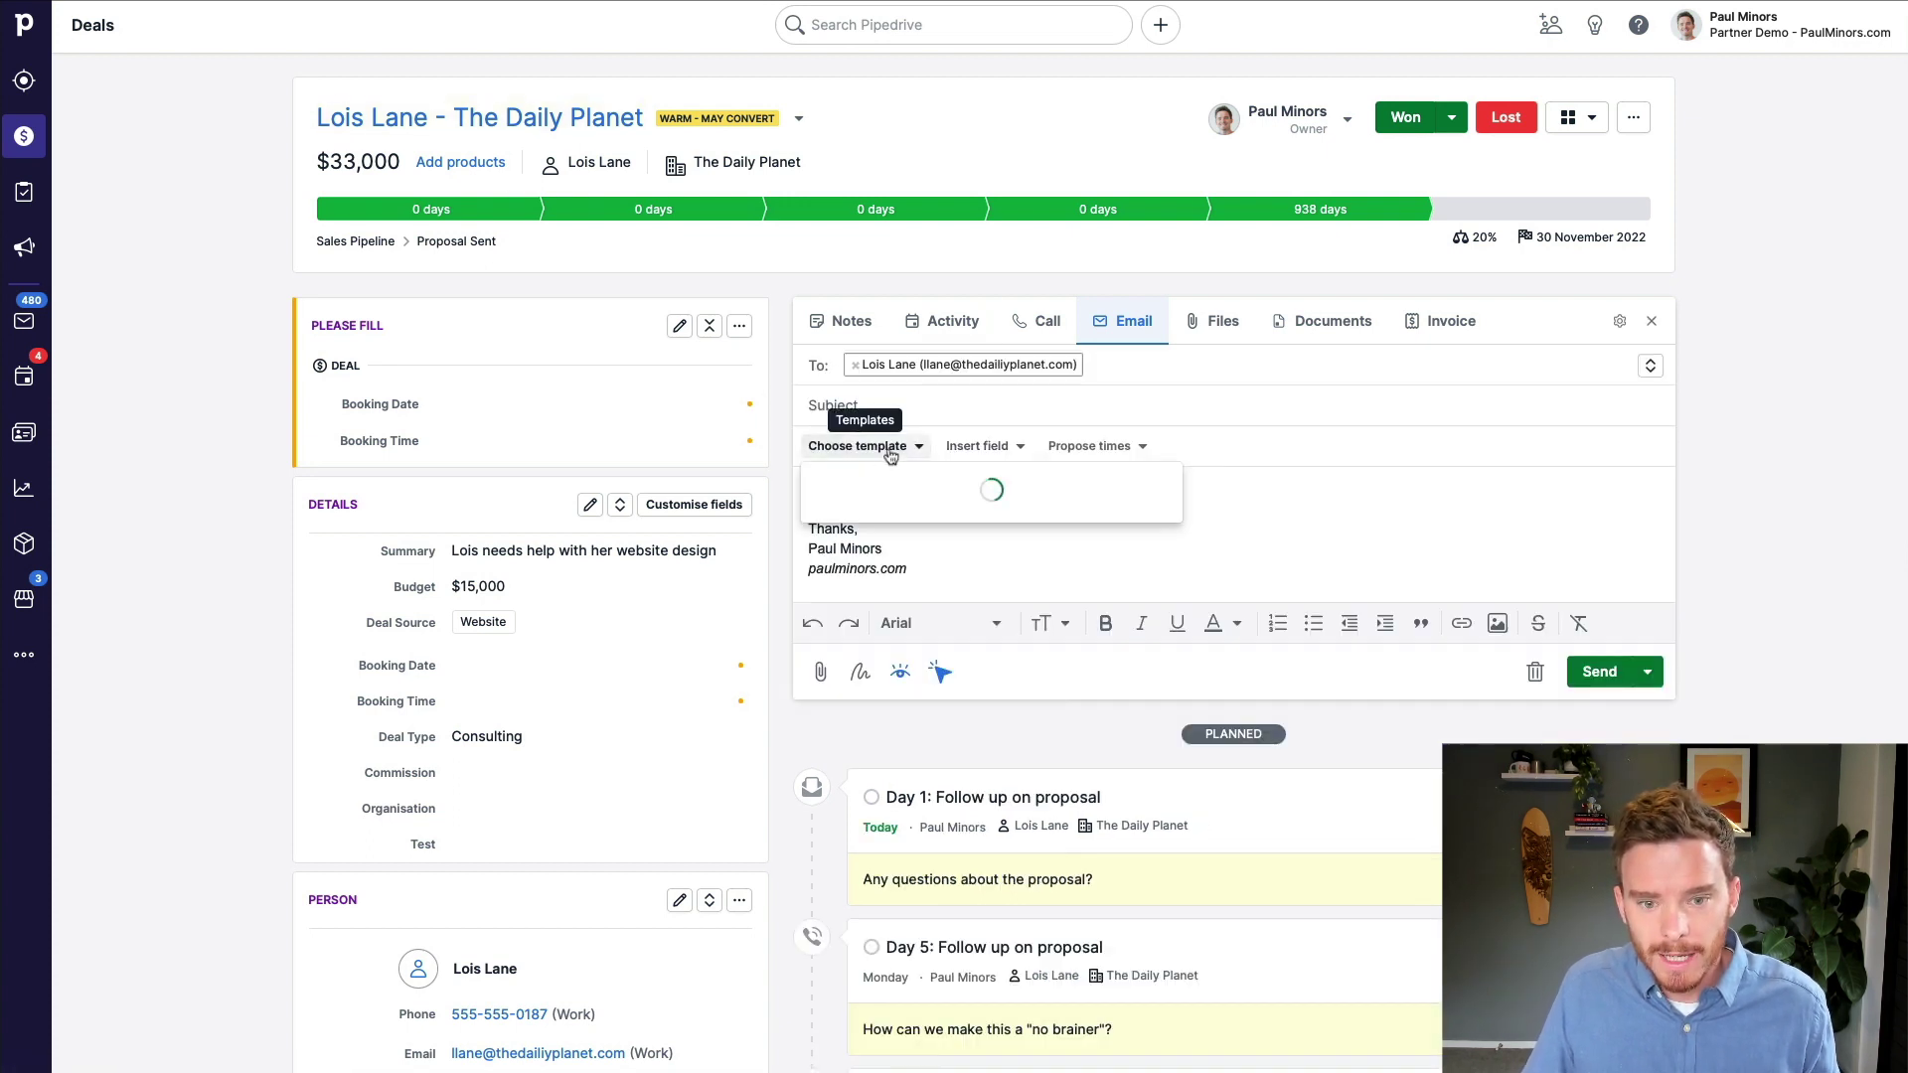
click(954, 626)
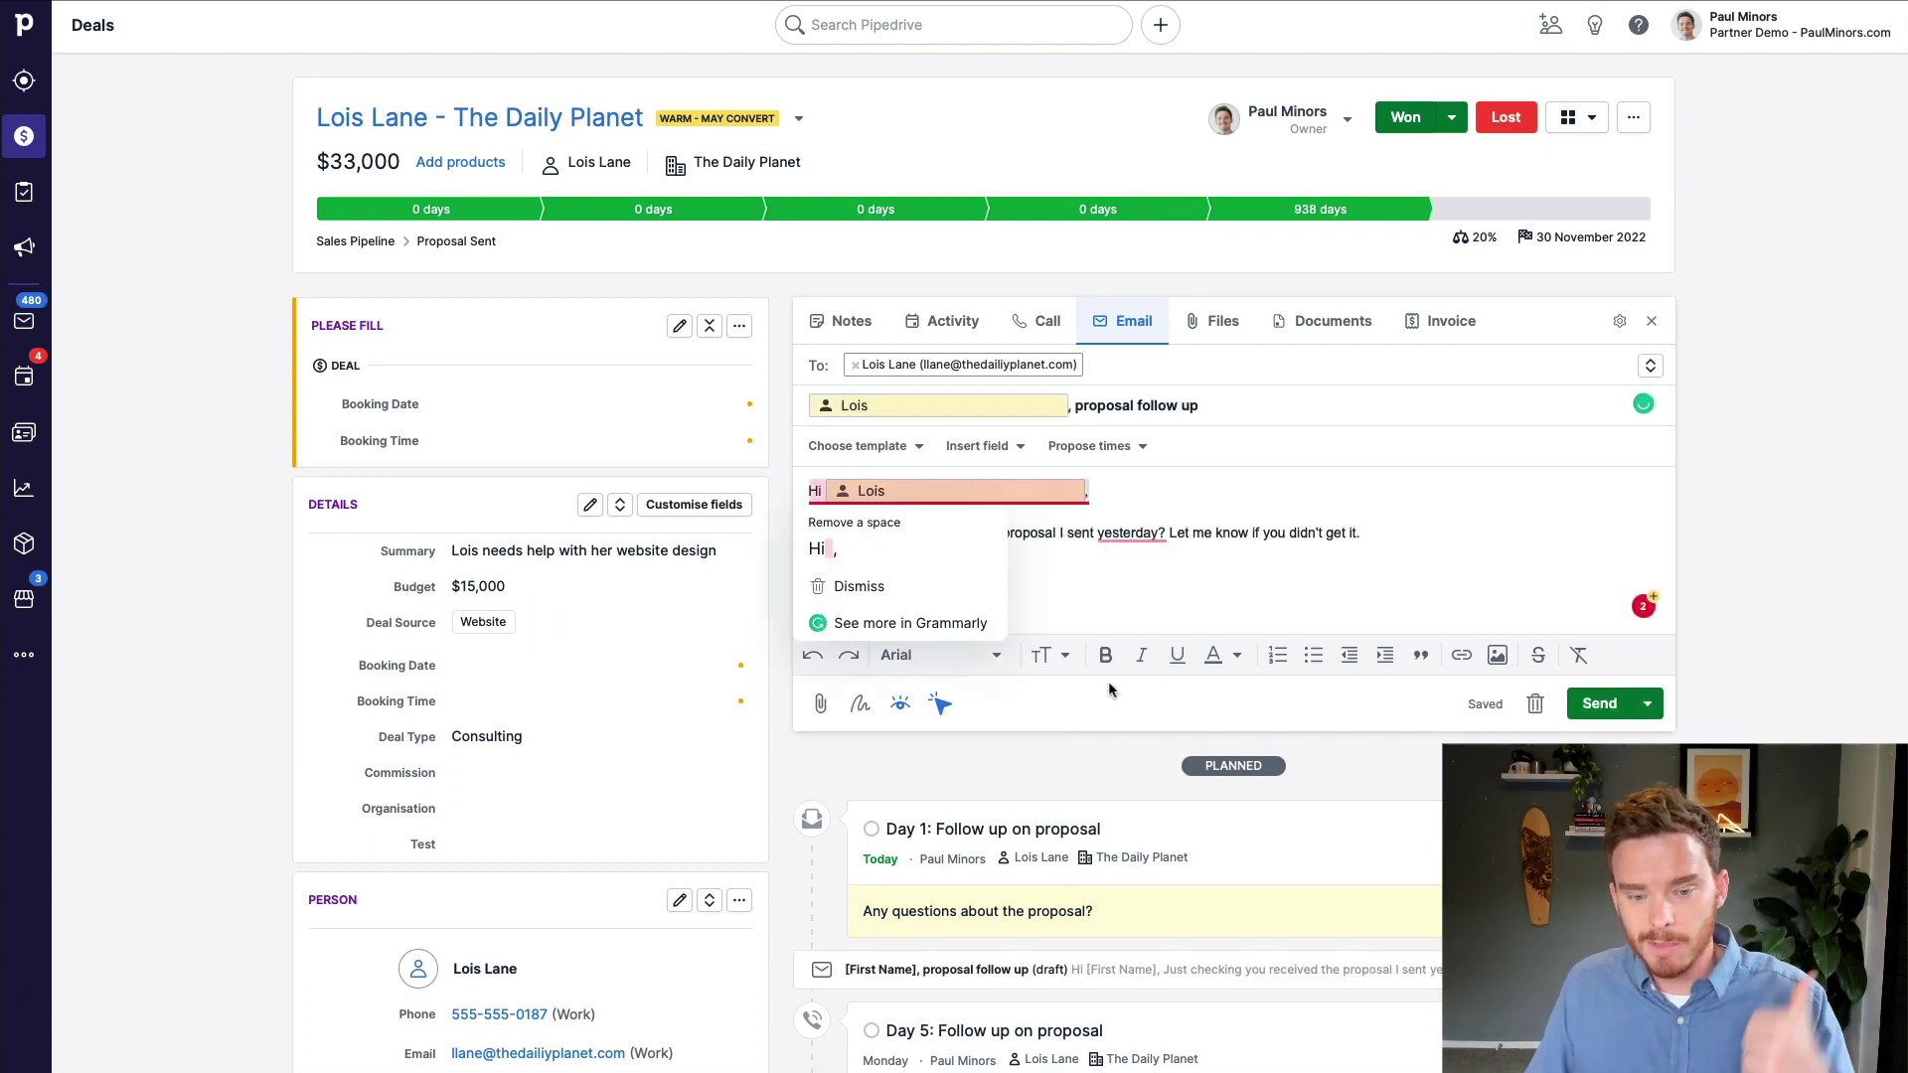
click(1261, 580)
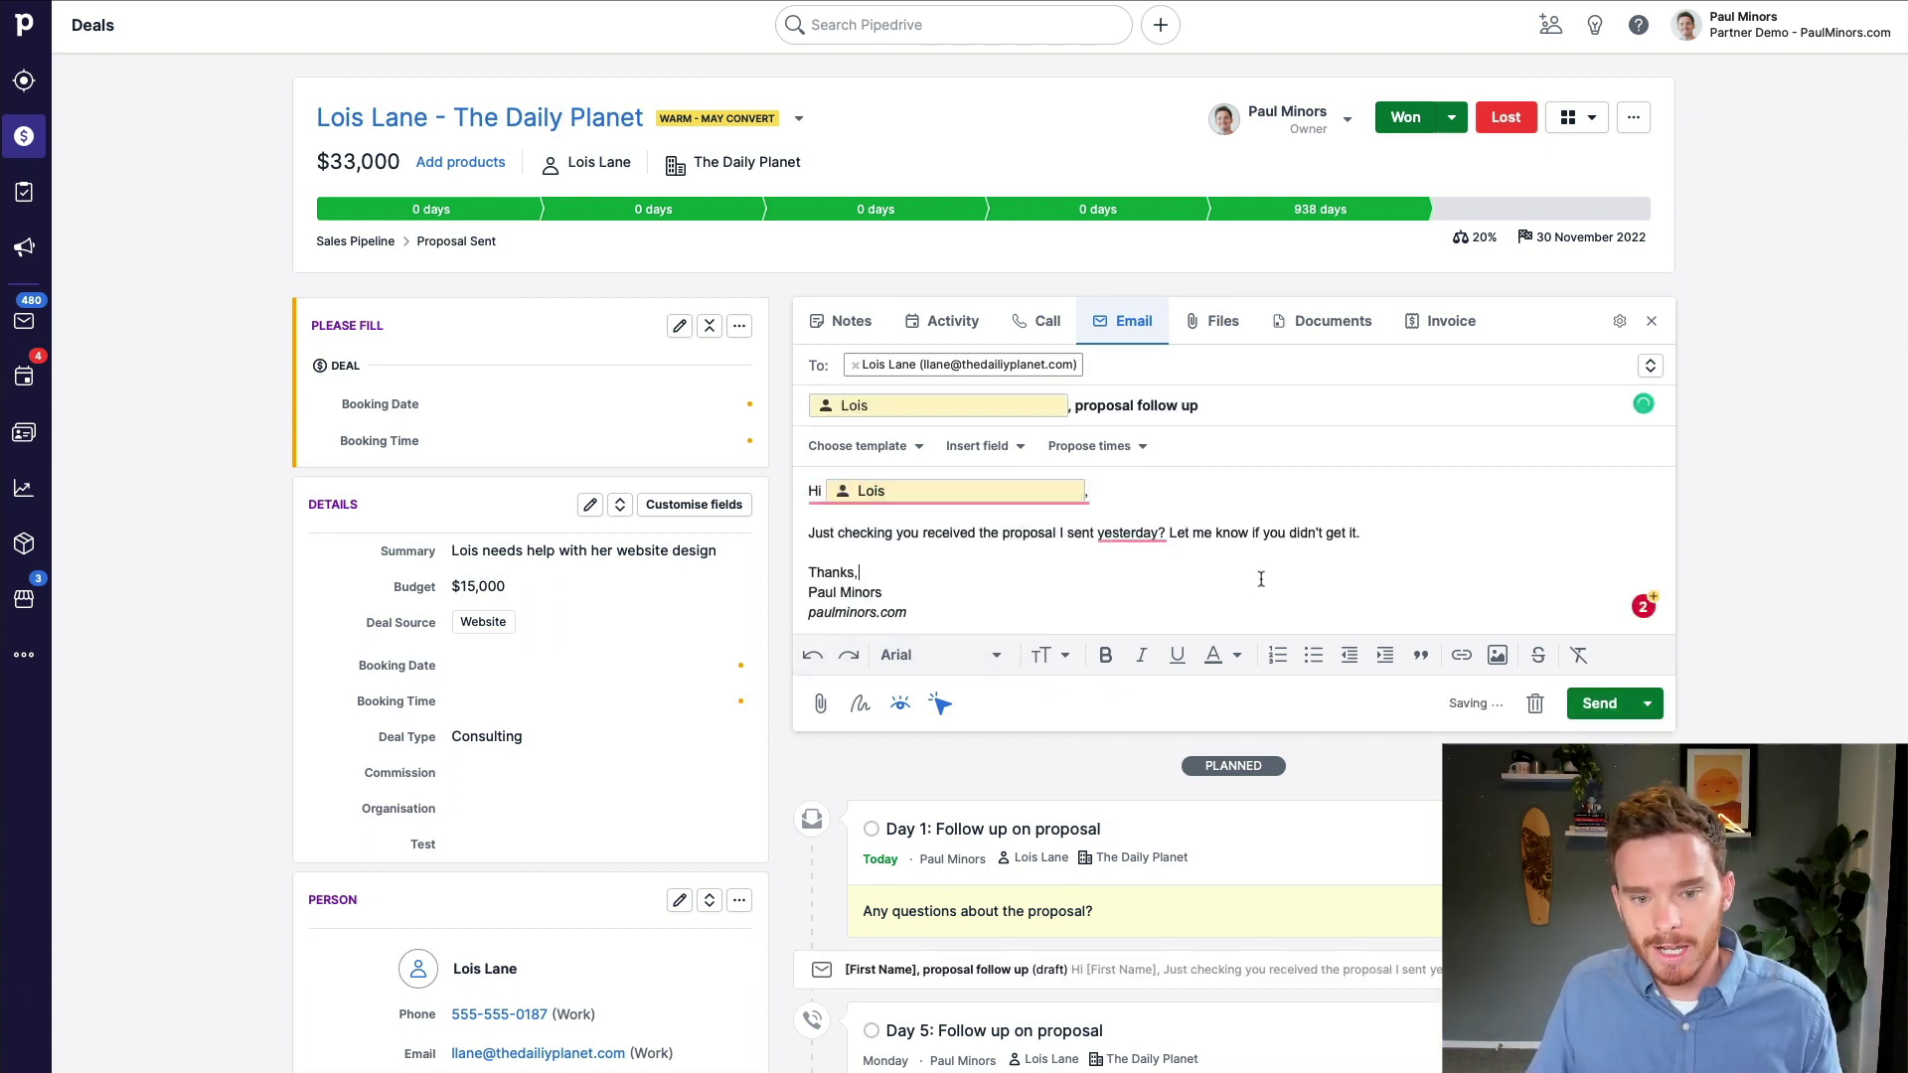
click(1646, 706)
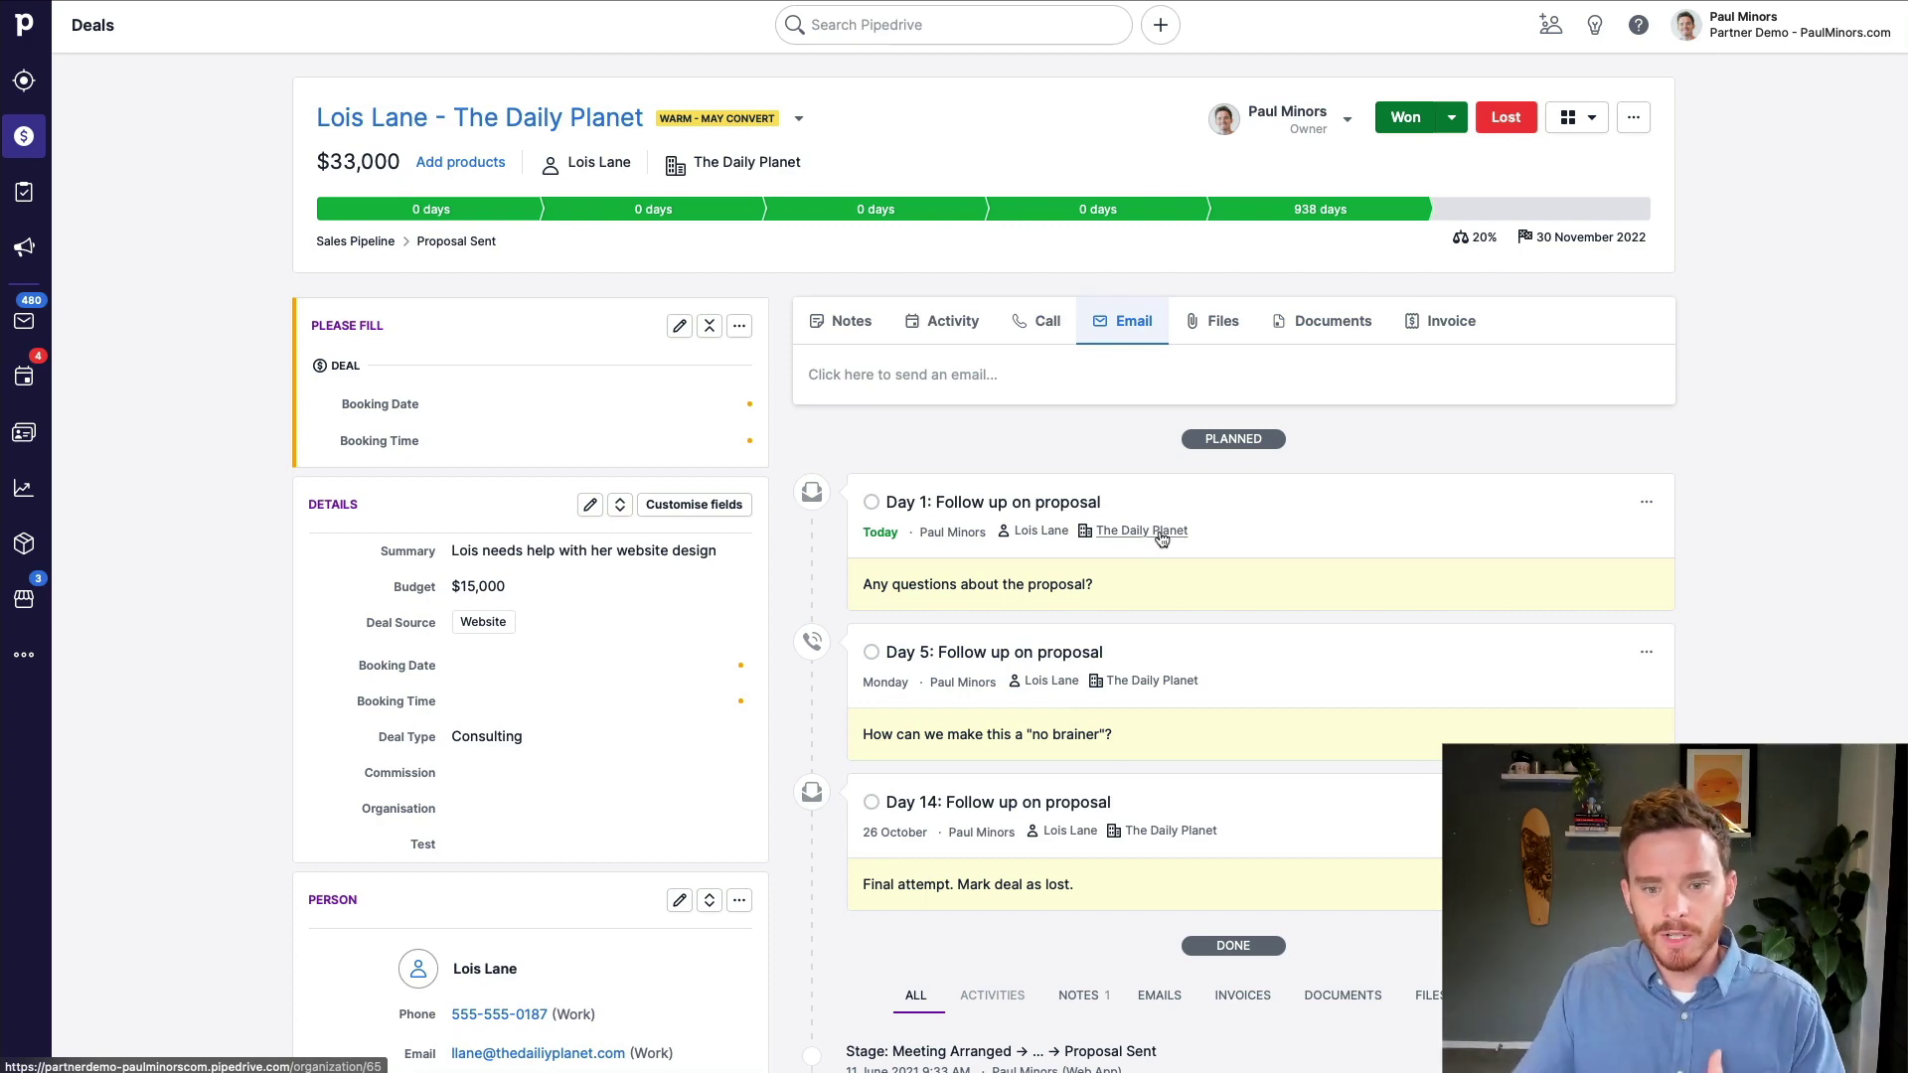
- Switch the deals from the pipeline board to a list and start a new deal filter
click(24, 136)
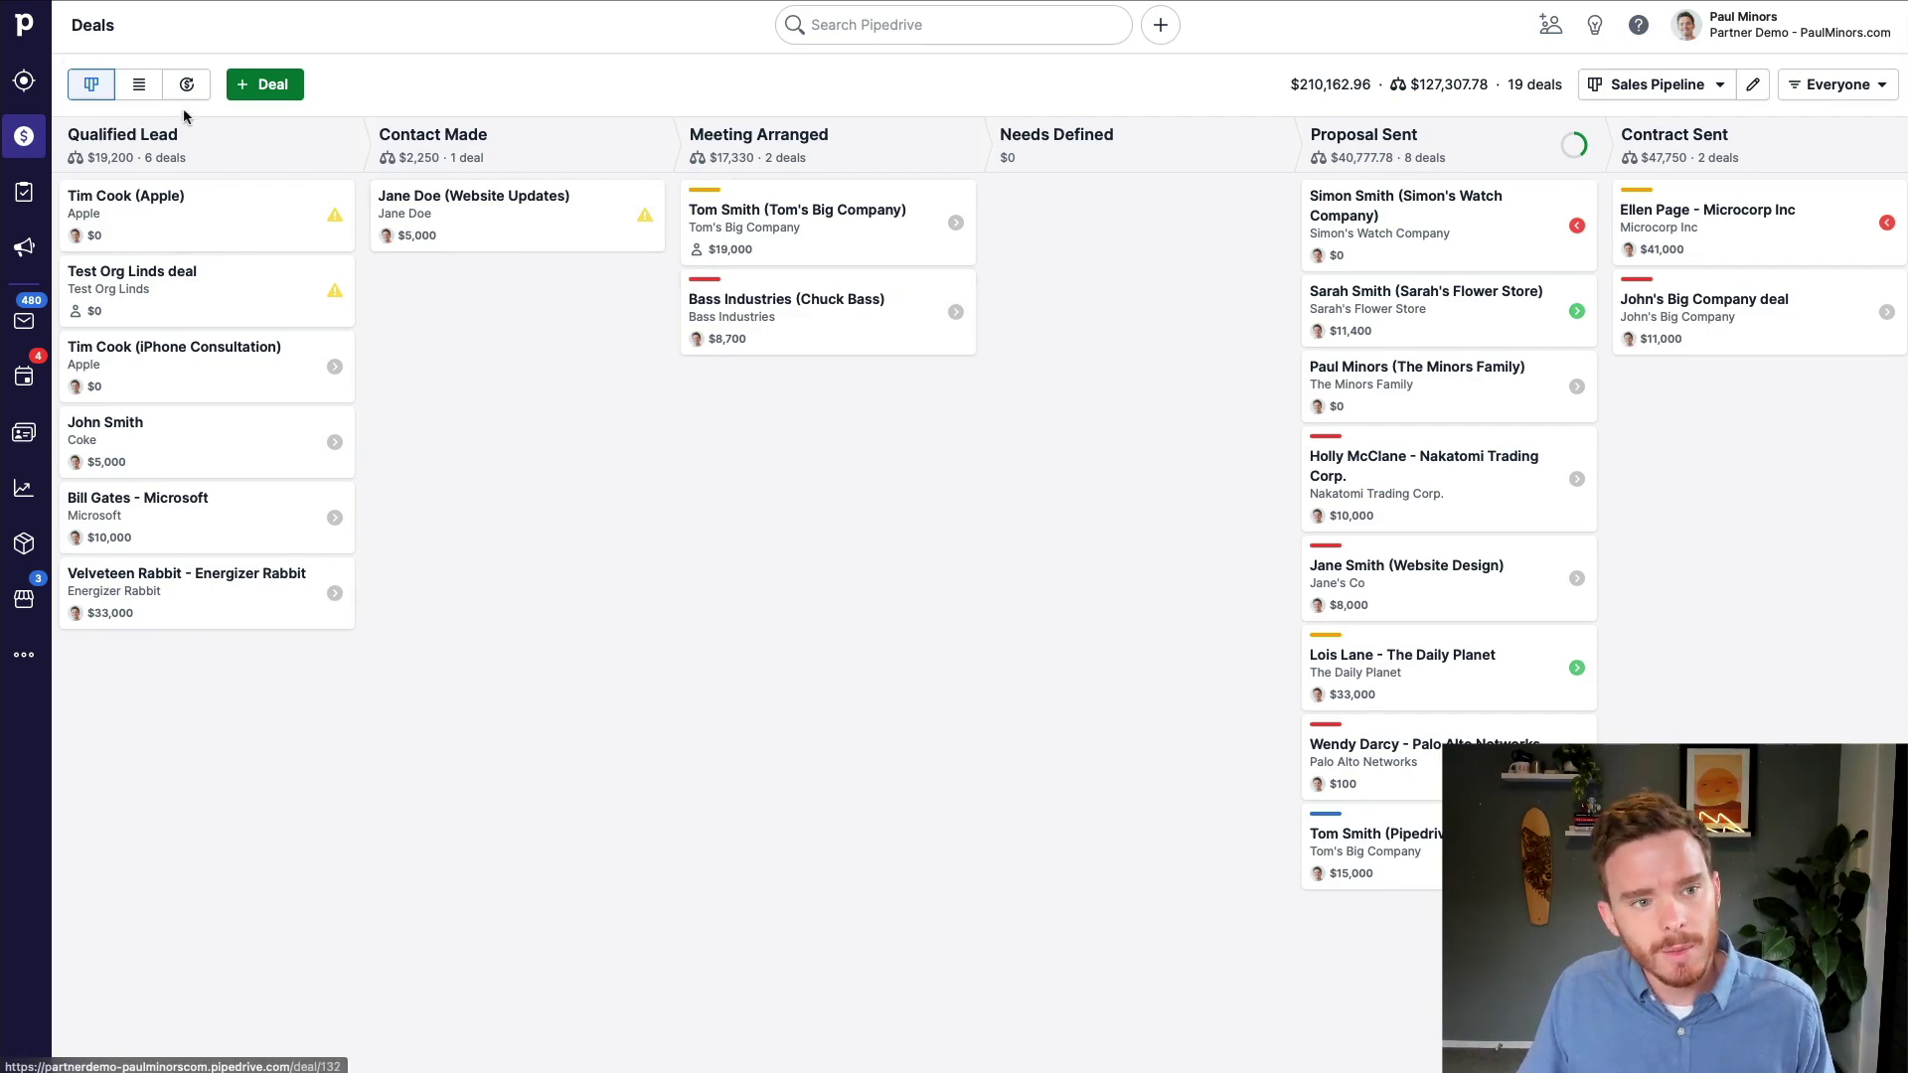
click(149, 91)
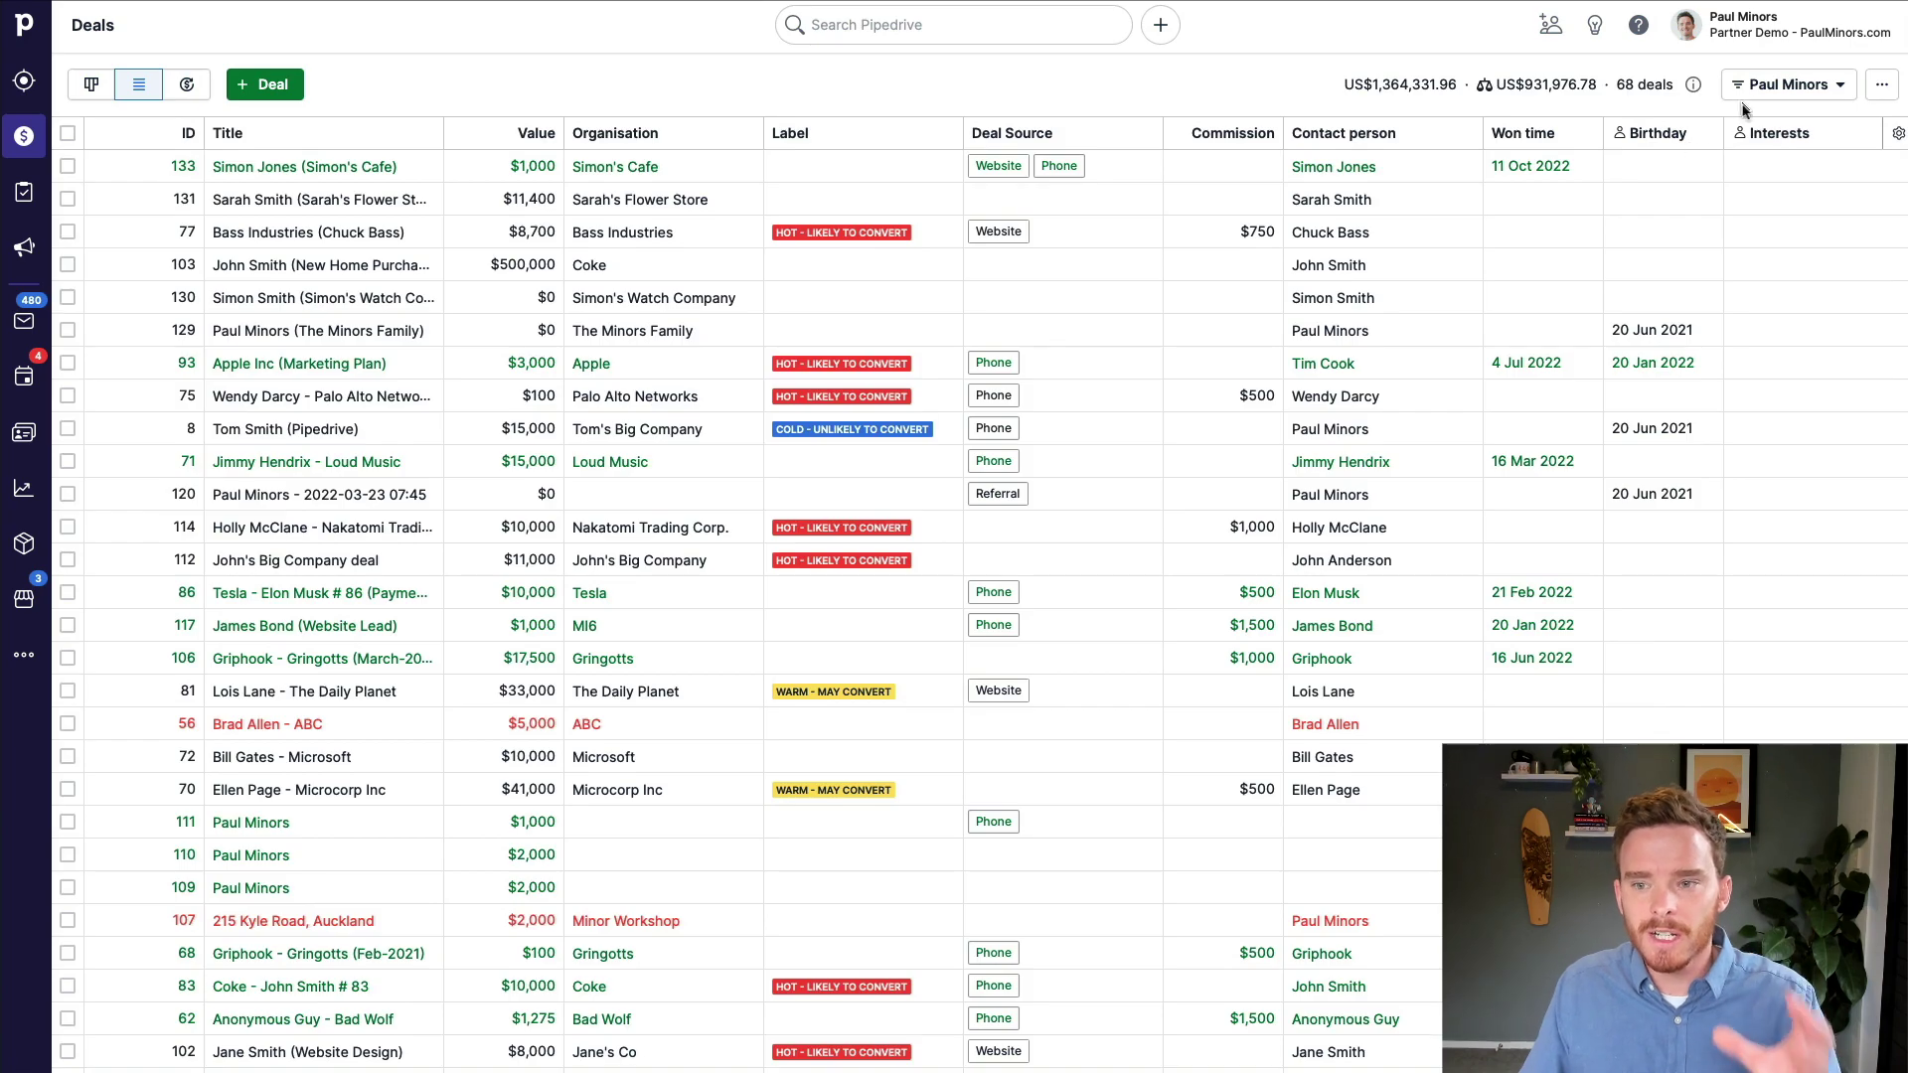
click(1789, 85)
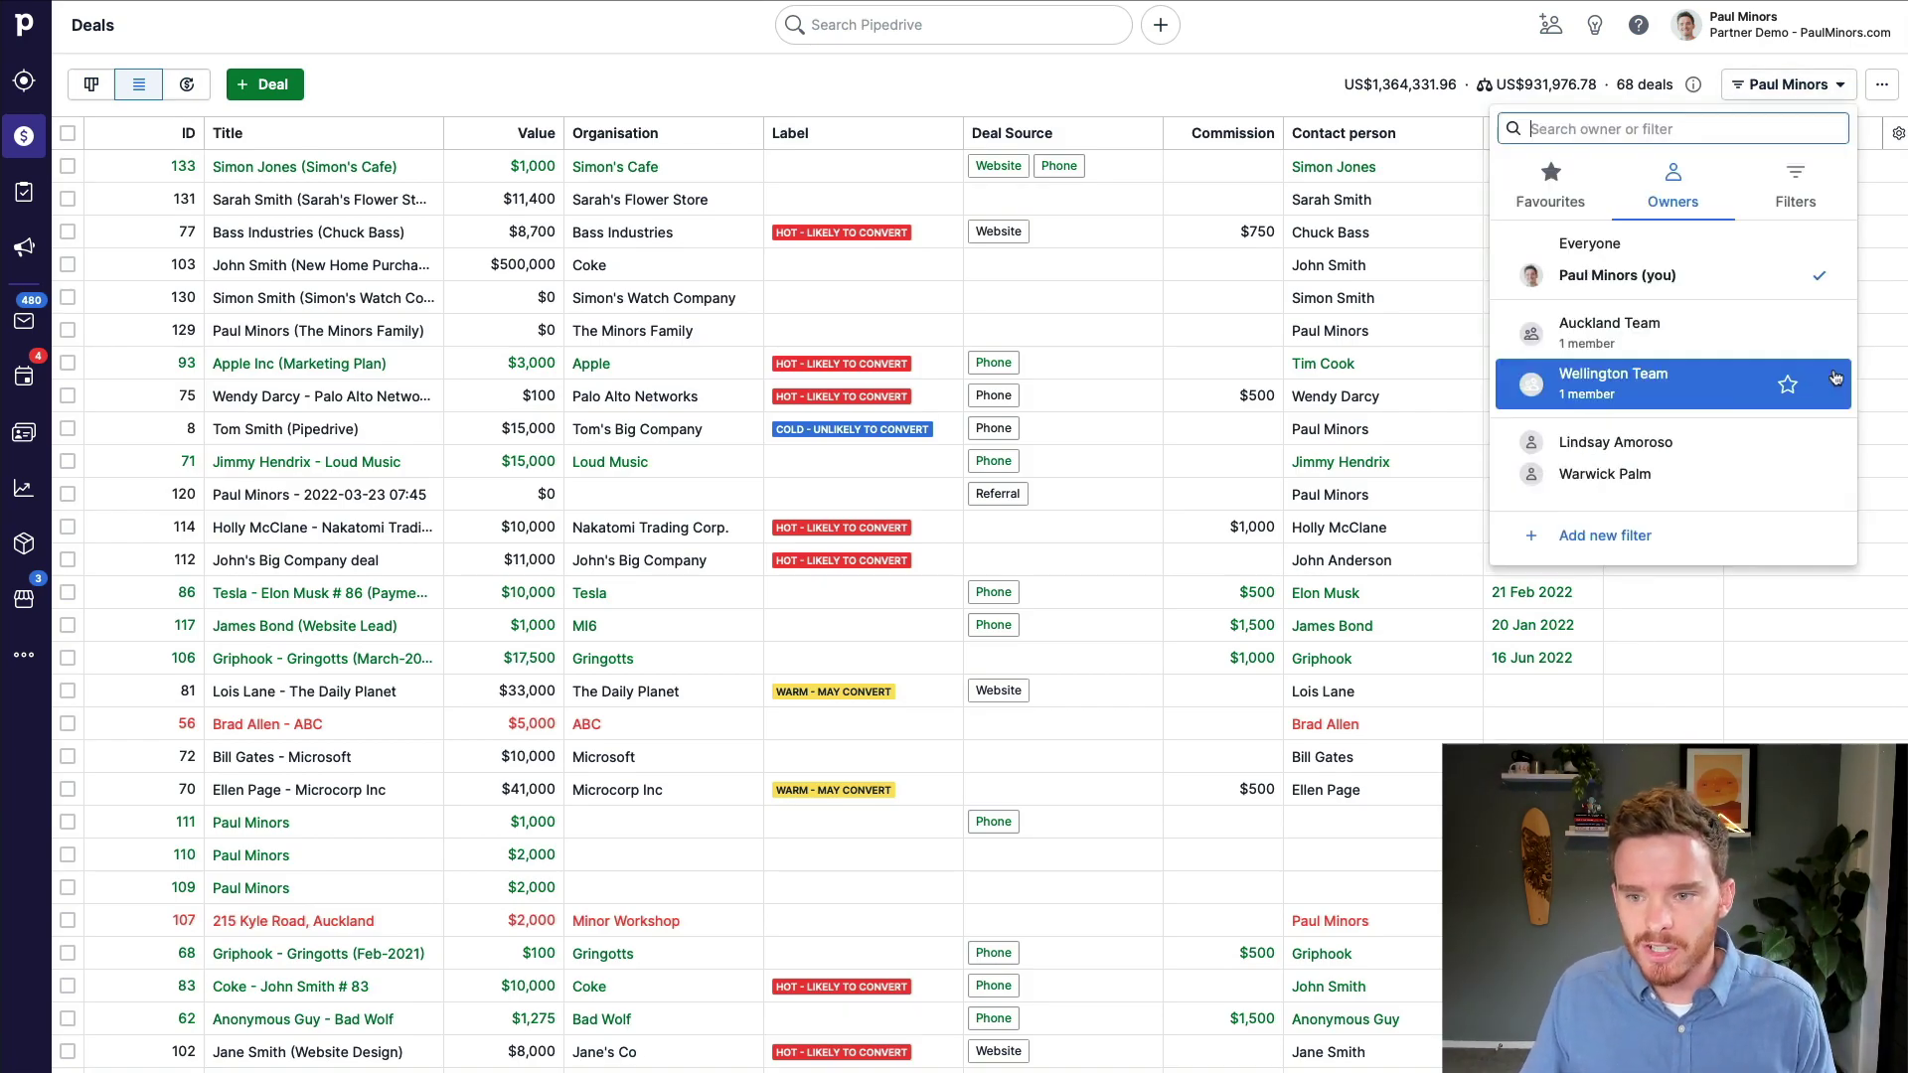
click(1656, 545)
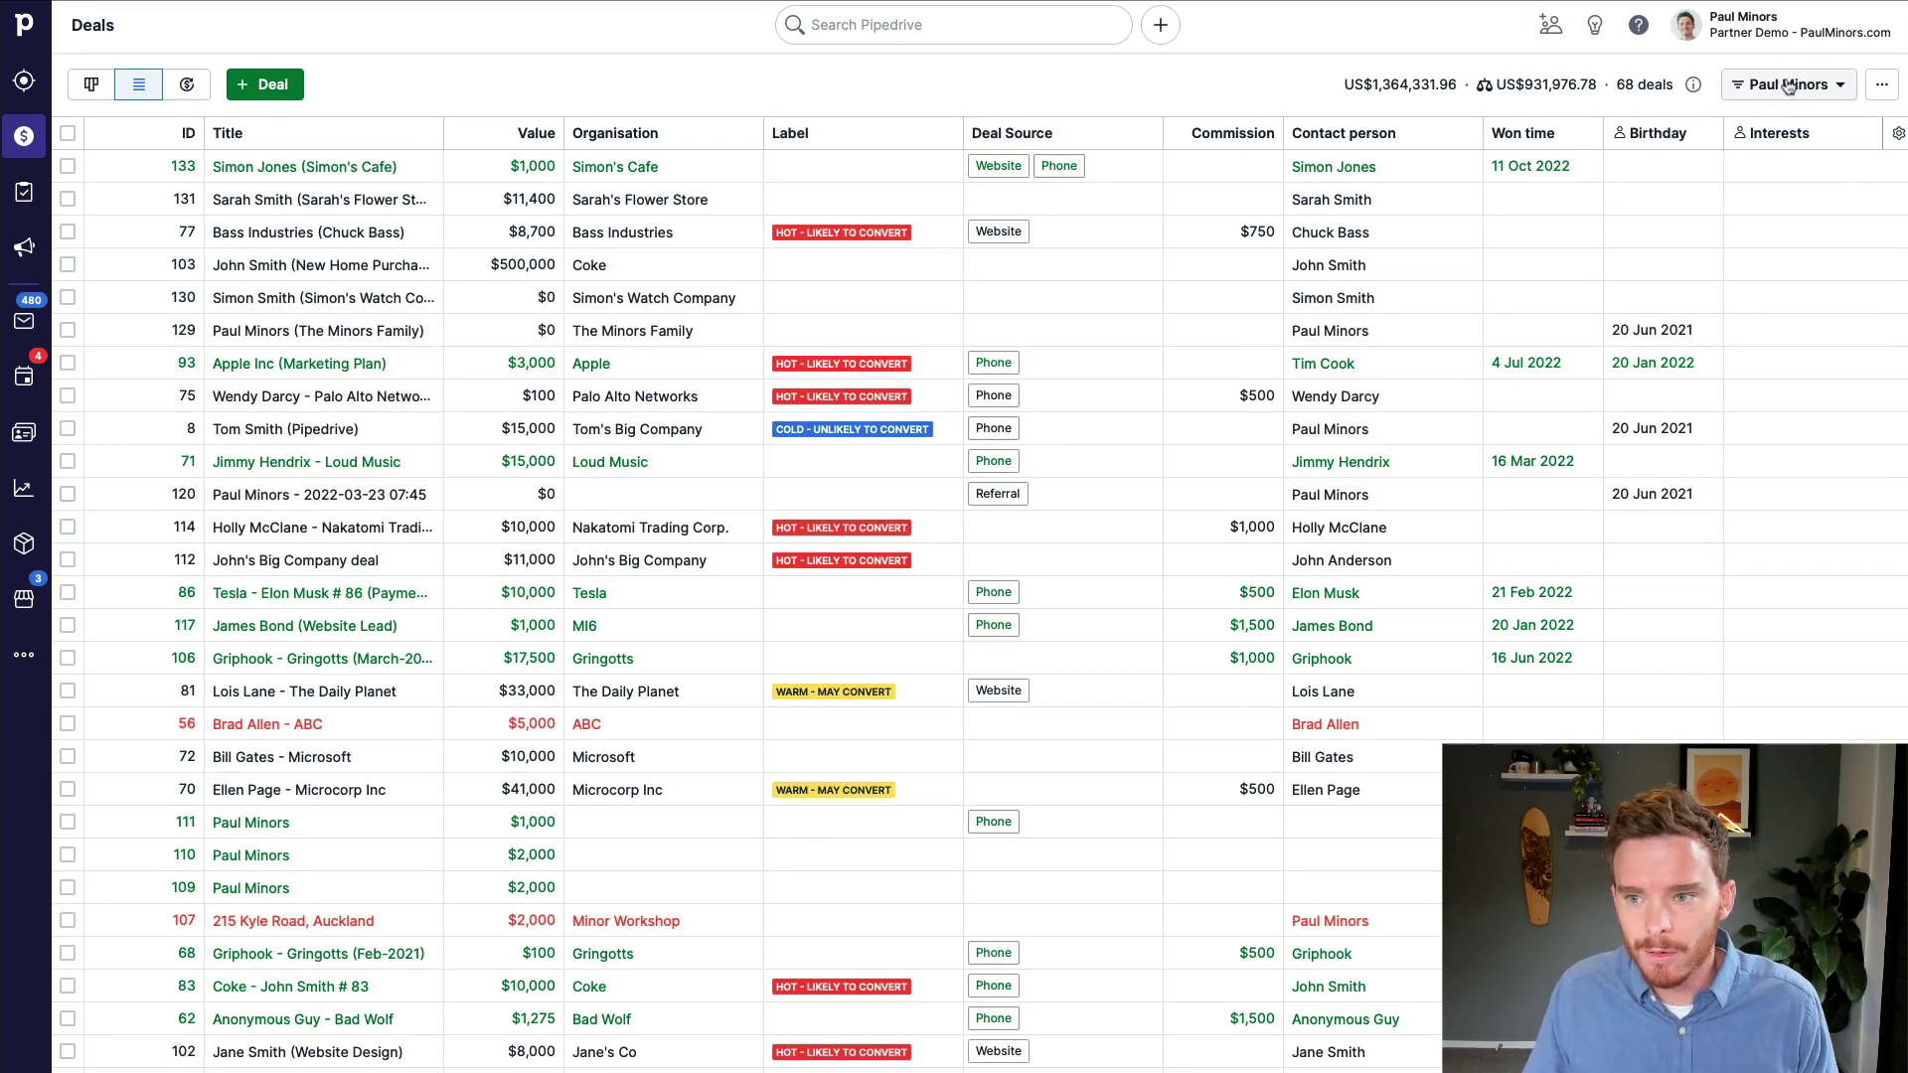
click(1794, 84)
click(1595, 536)
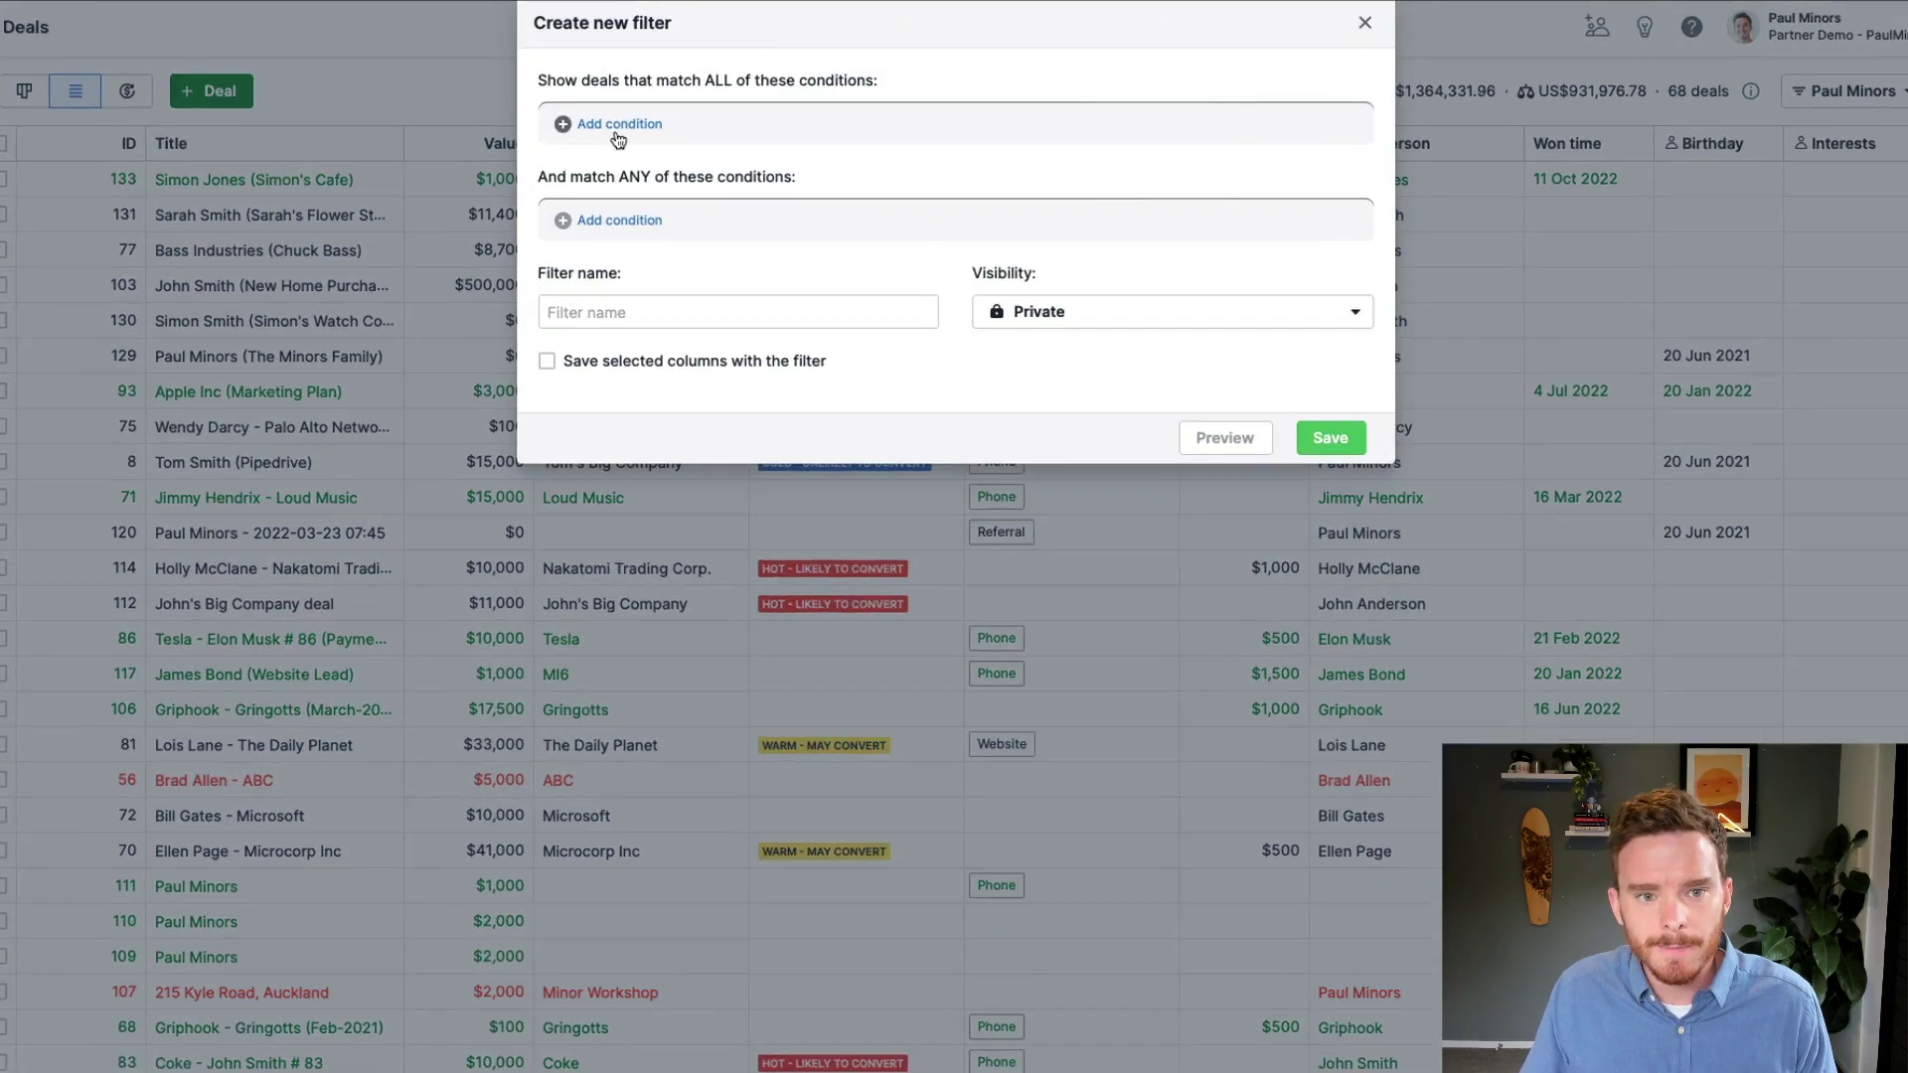
- Add filter conditions Stage is Proposal Sent and Status is Open, then save the filter
click(581, 132)
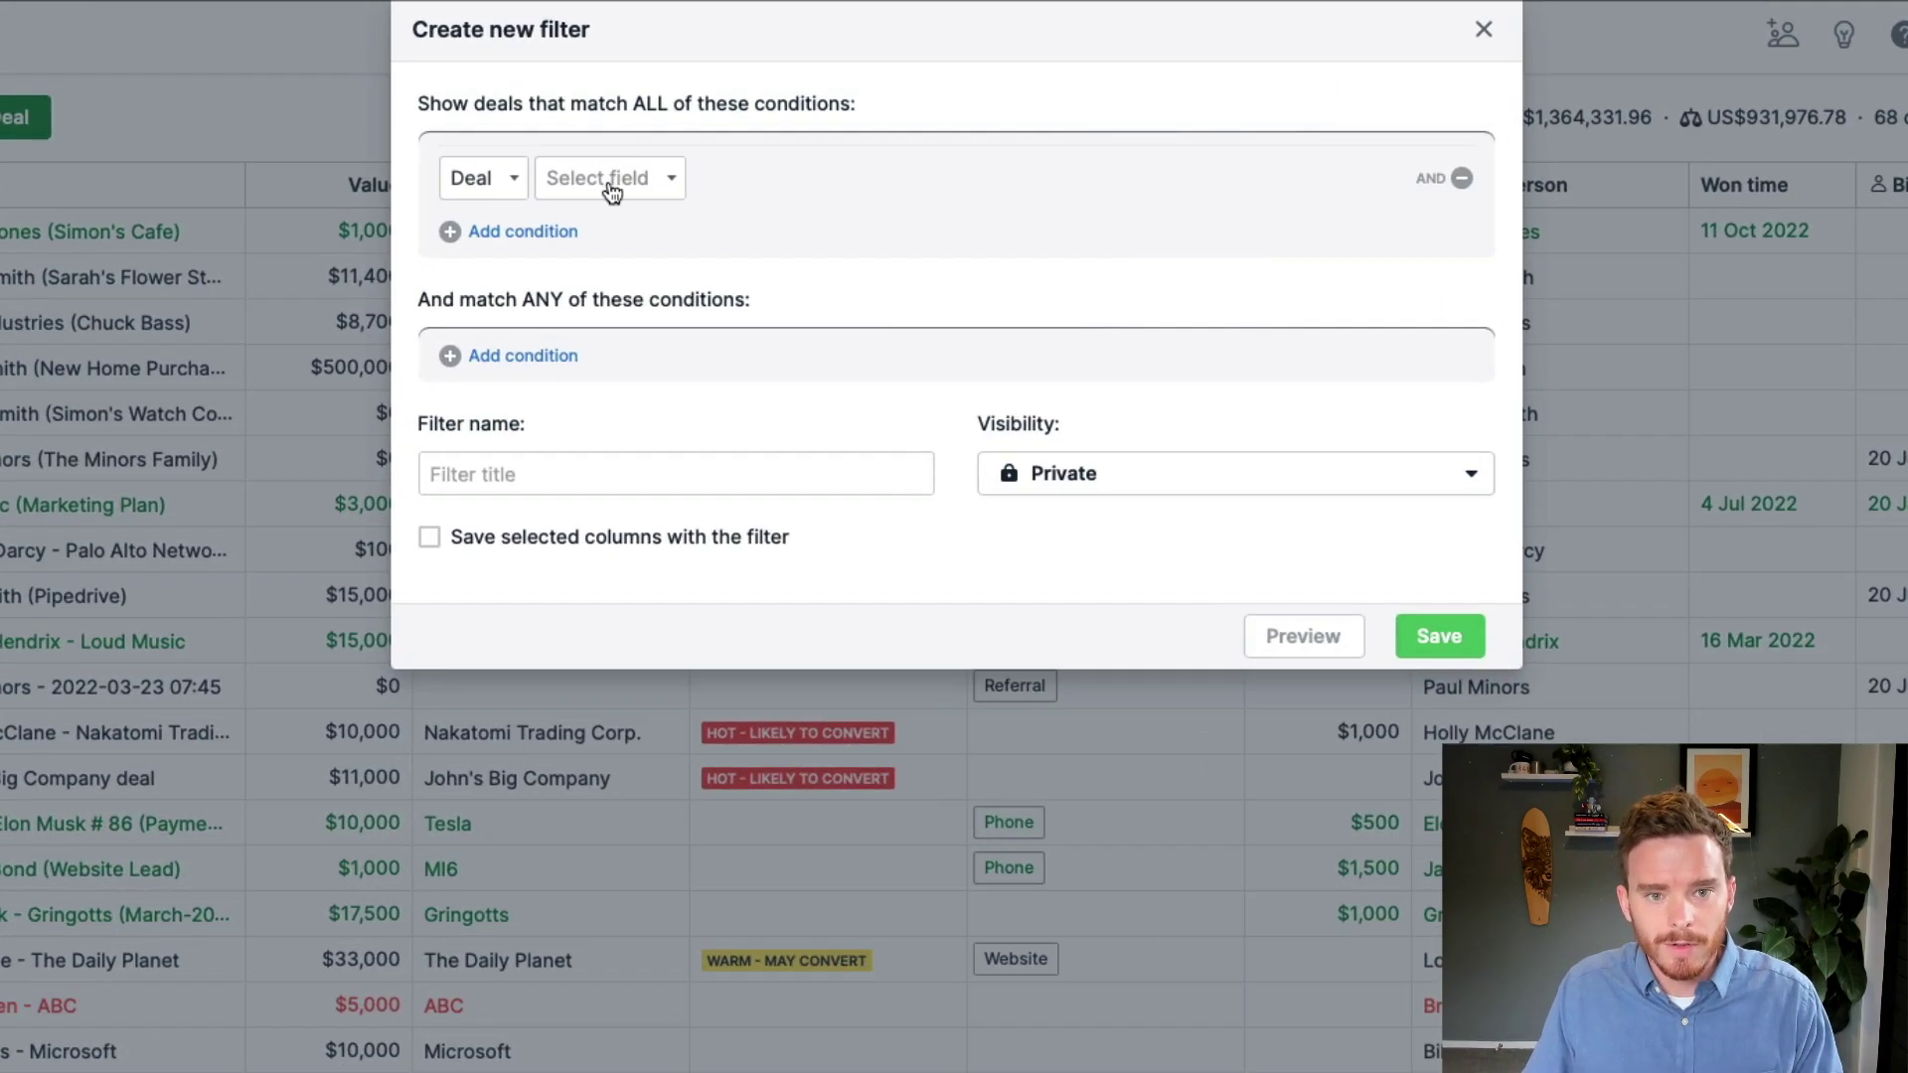
click(611, 179)
text(stage)
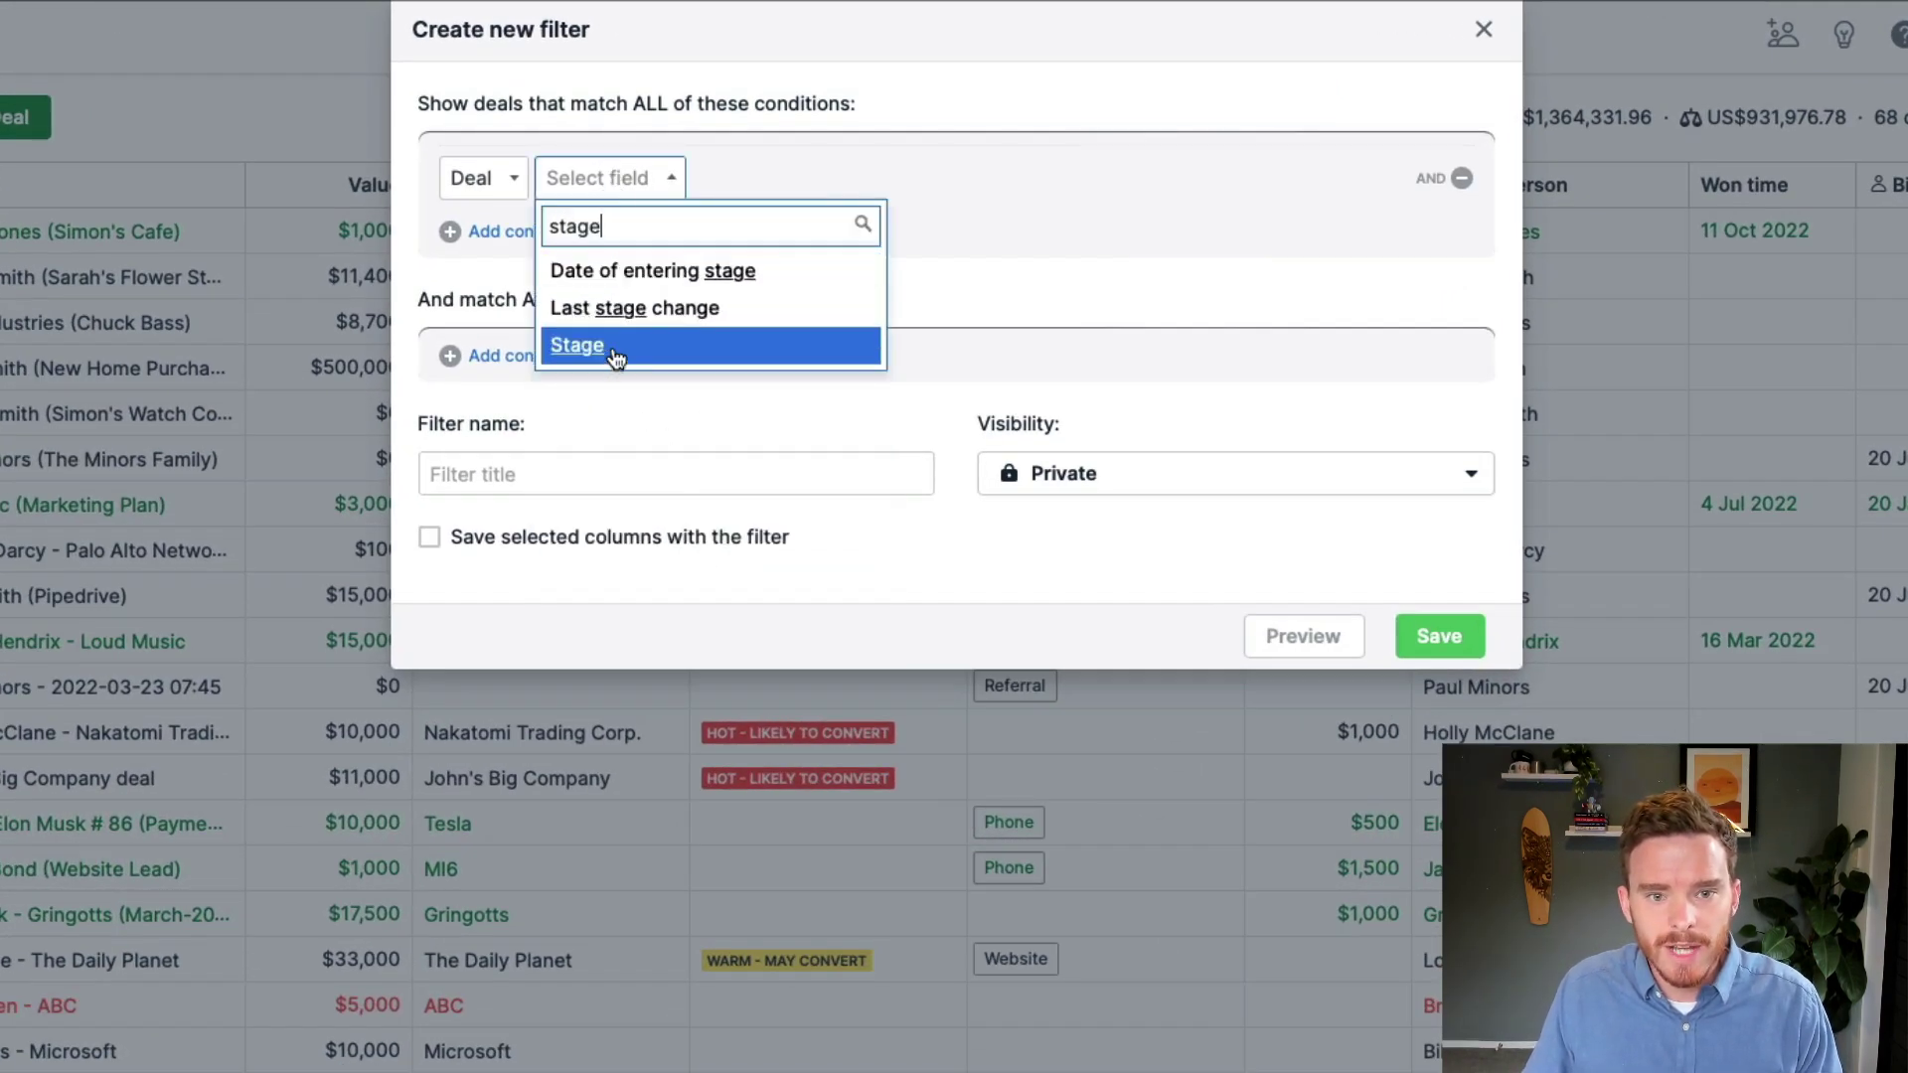
click(616, 360)
click(820, 184)
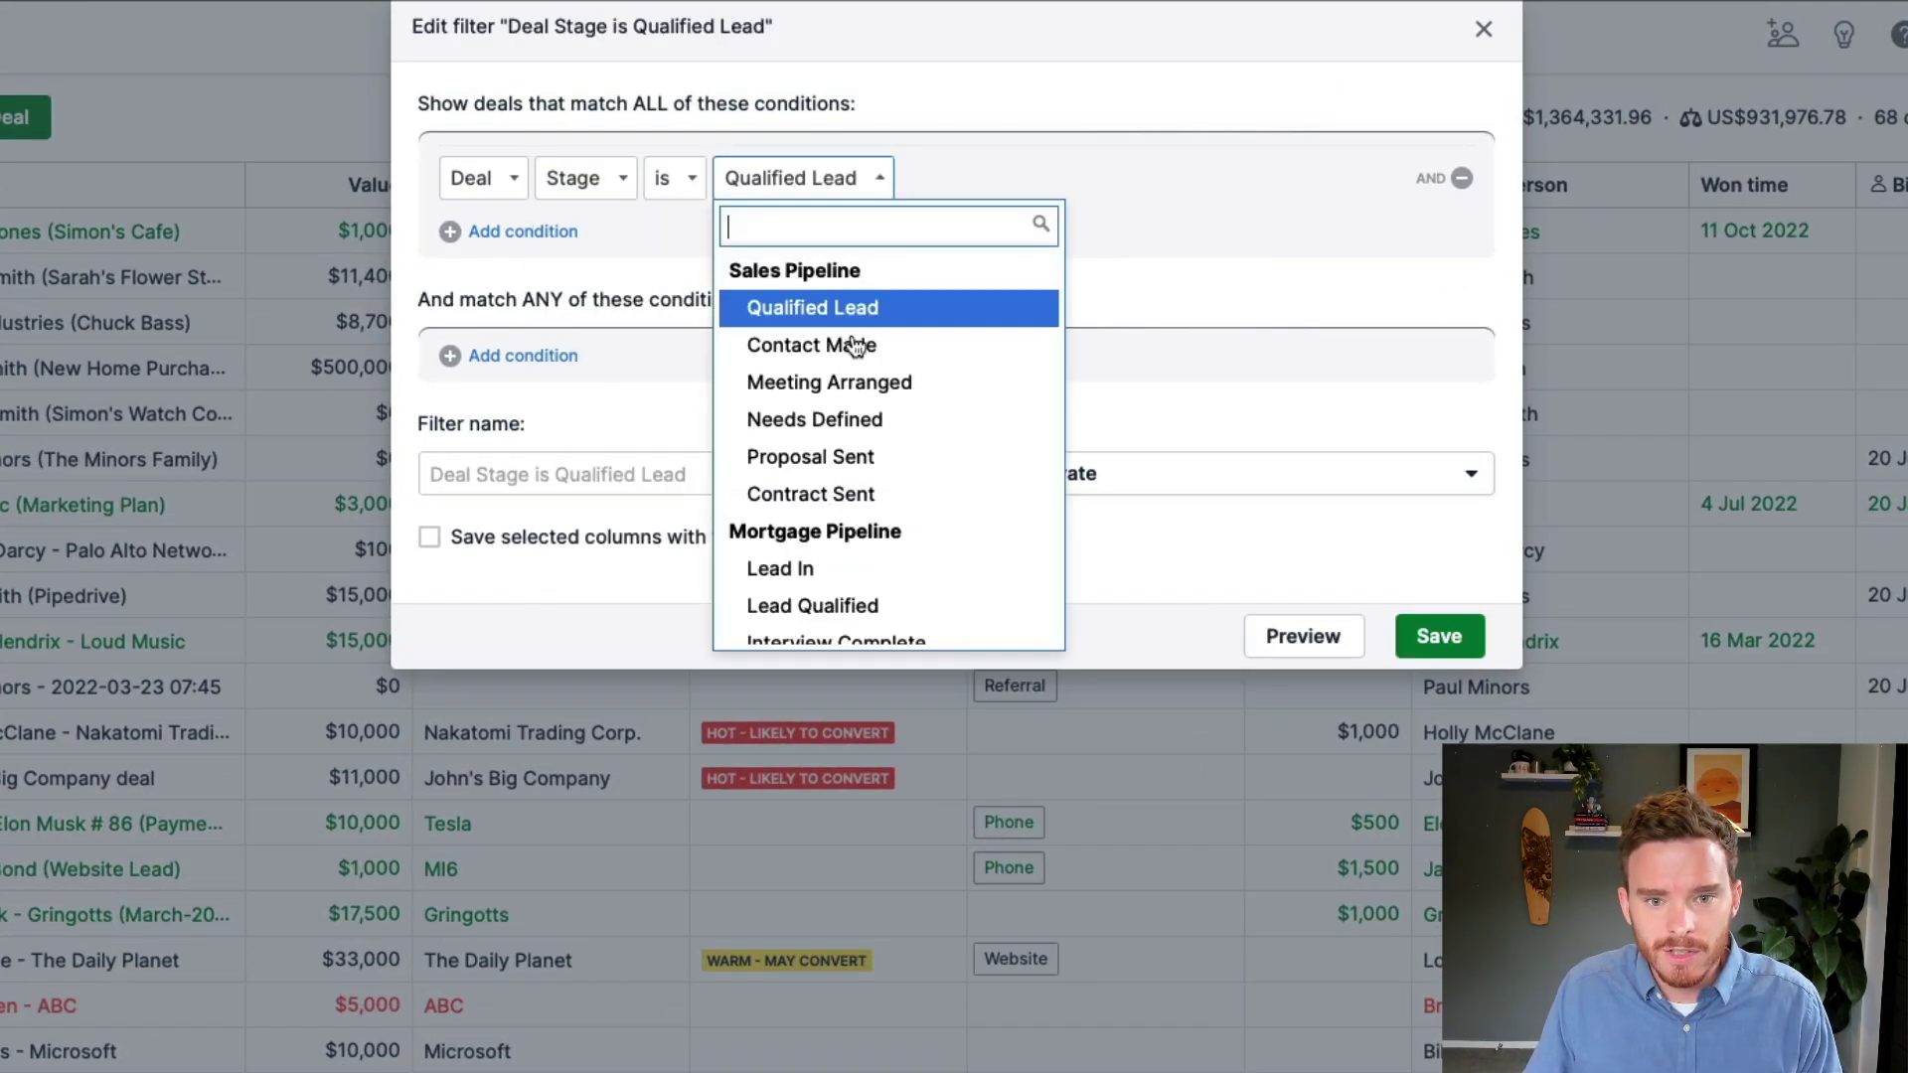
click(825, 452)
click(523, 231)
click(596, 244)
text(stat)
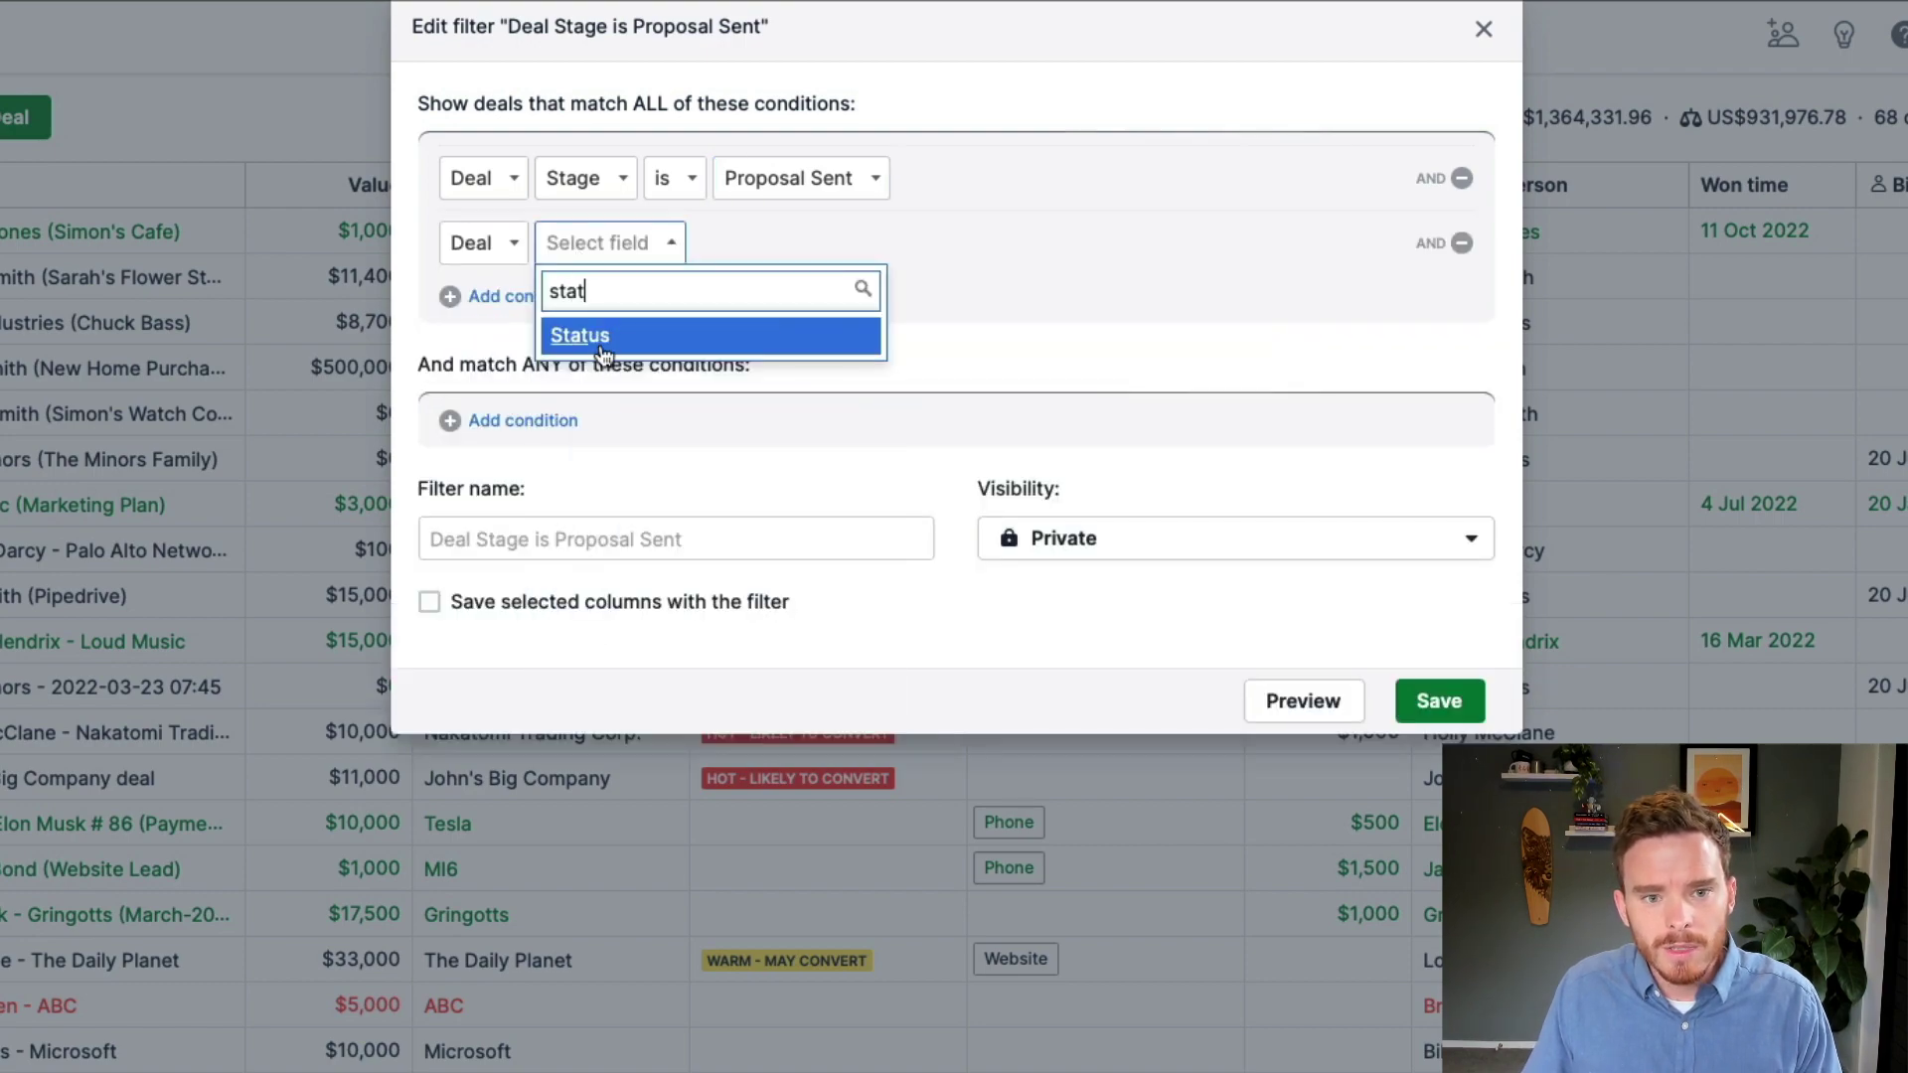
click(579, 337)
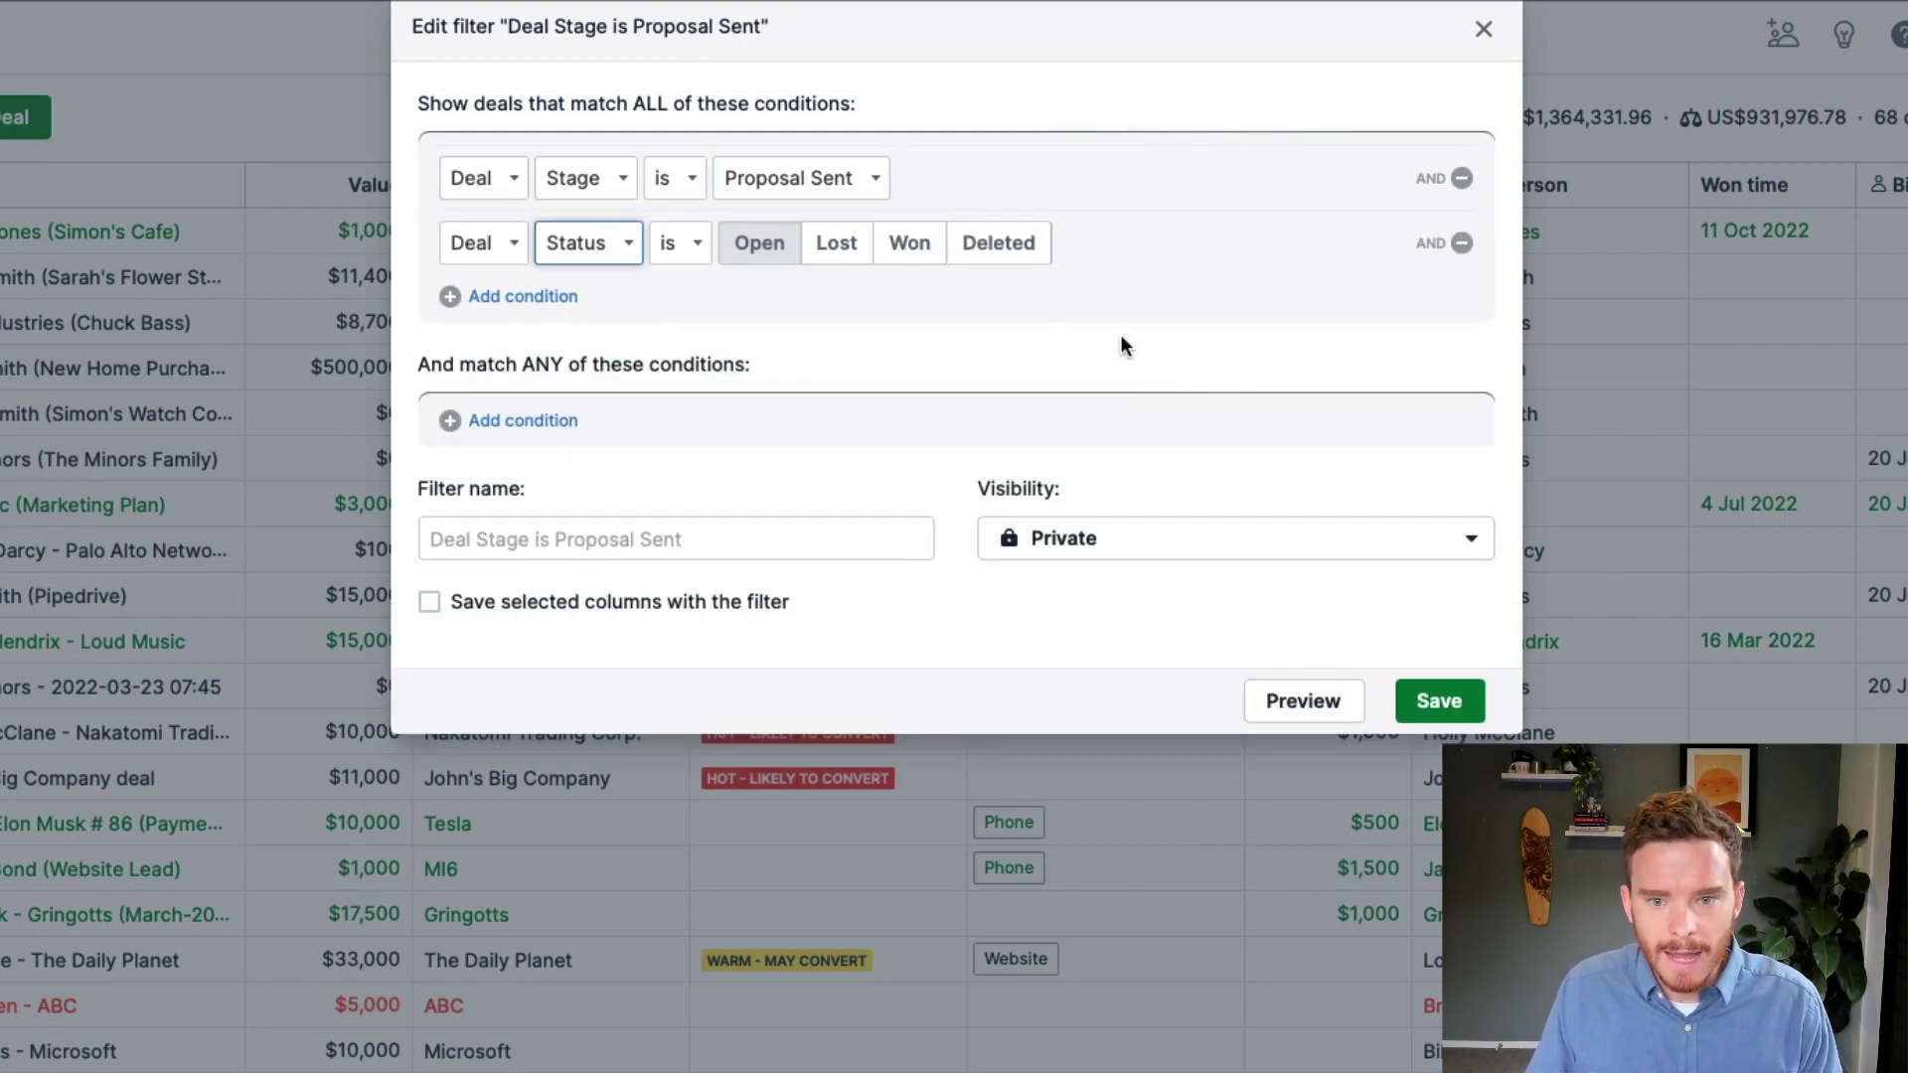
click(1440, 700)
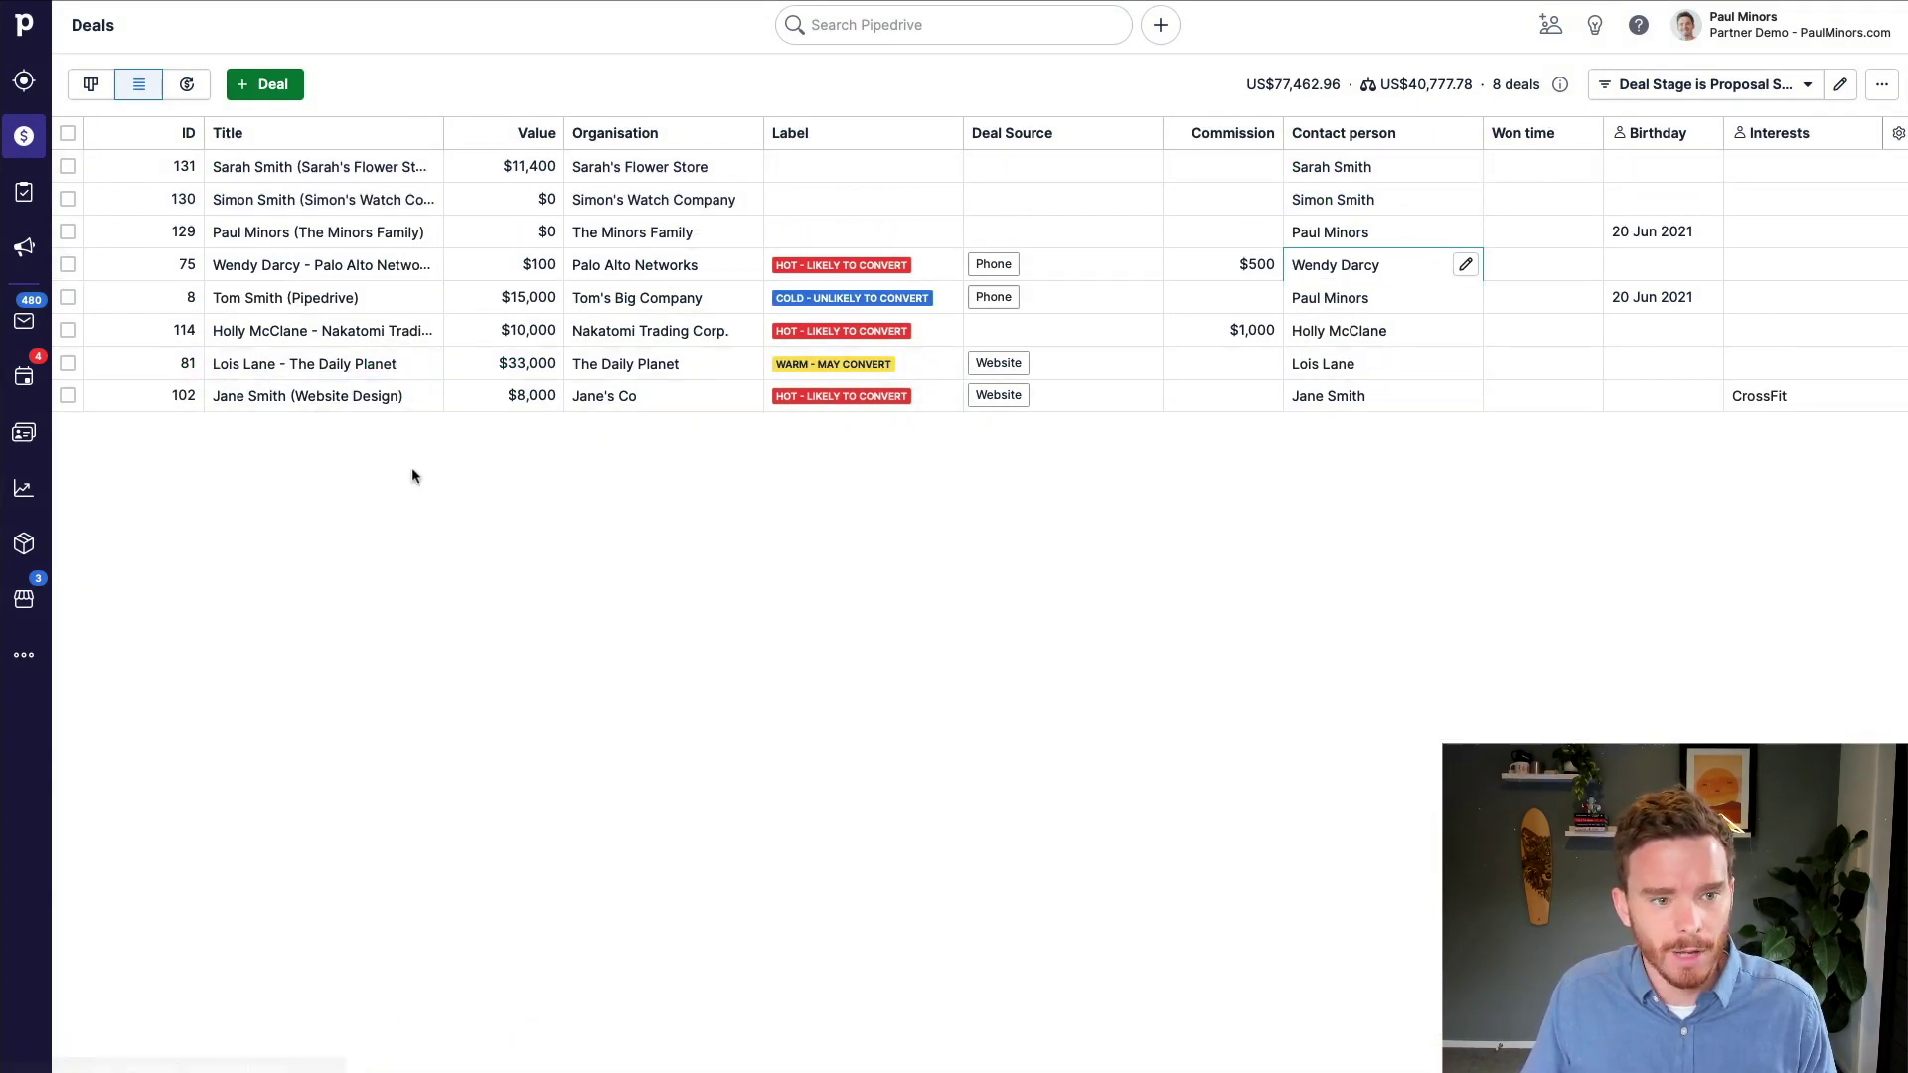
- Select all 8 filtered Proposal Sent deals at once, opening Bulk edit
mouse_move(338, 372)
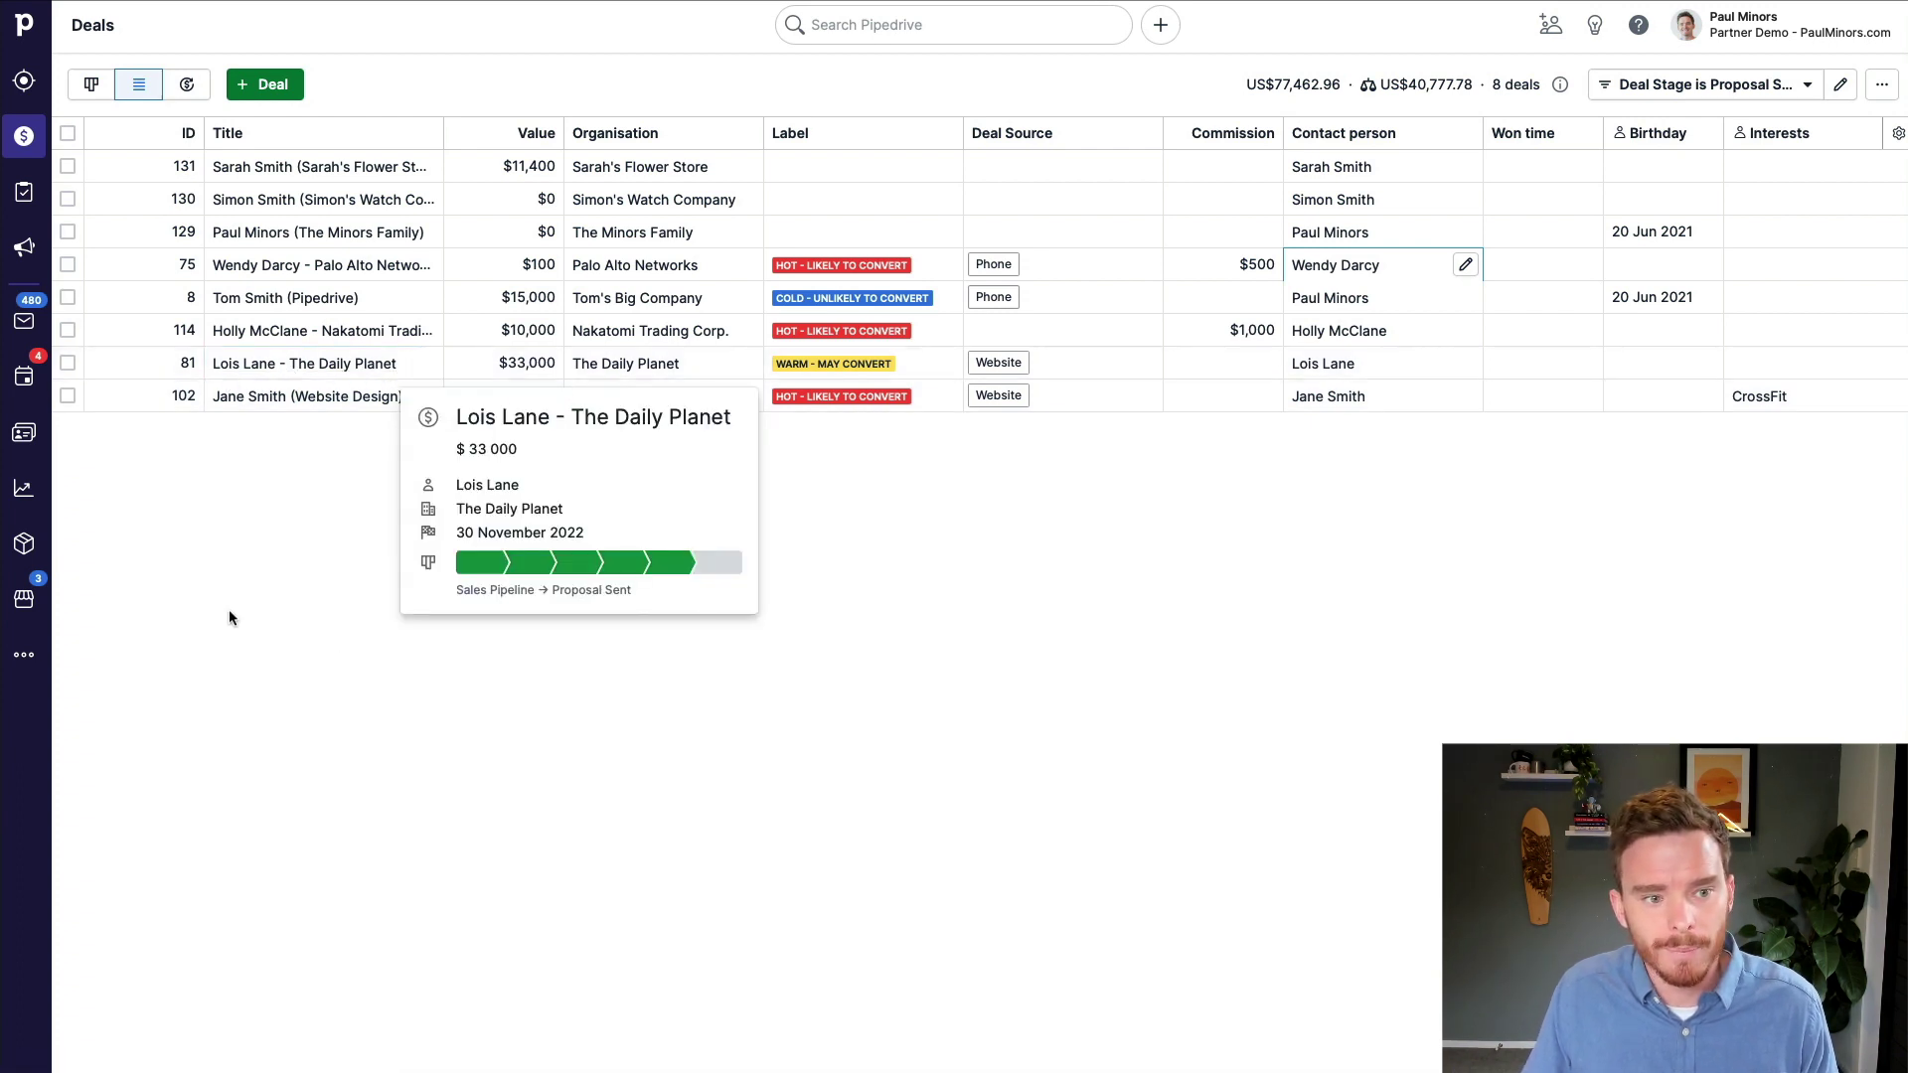
click(68, 133)
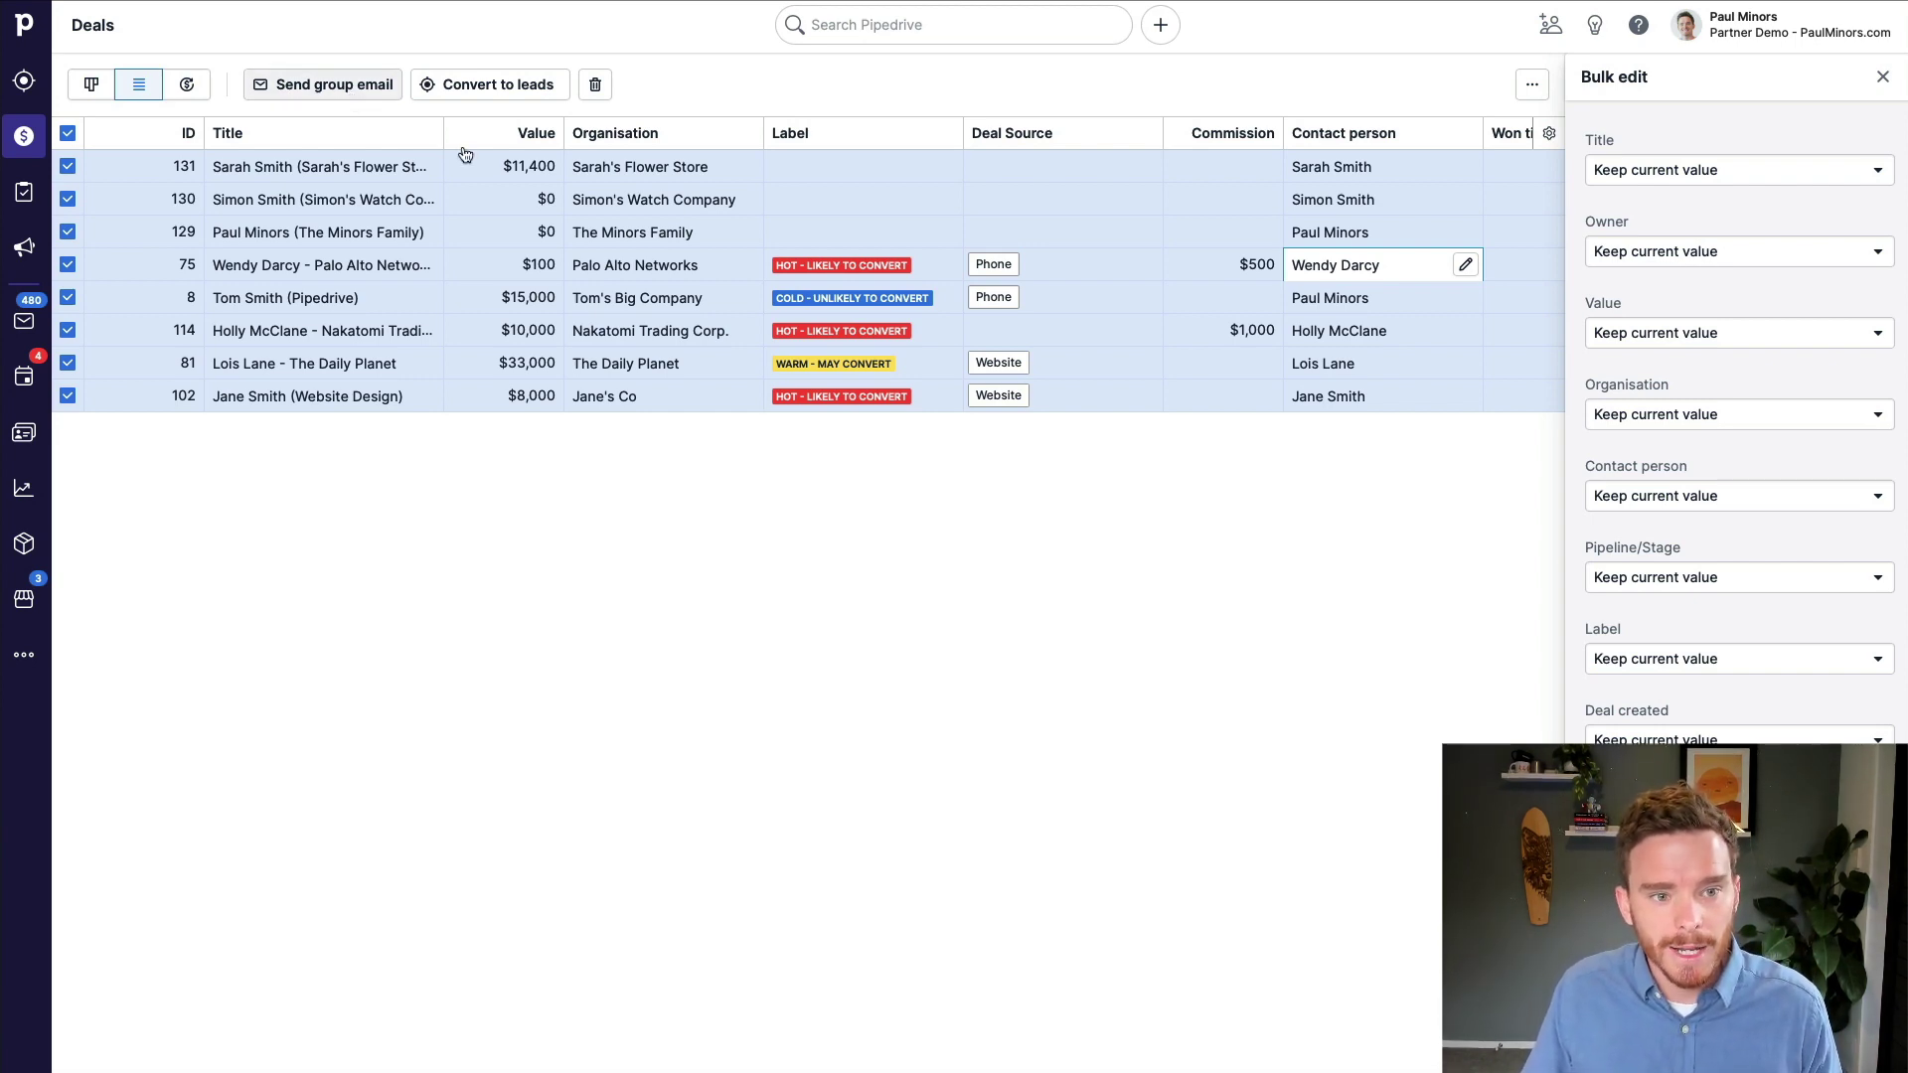
- Start a group email to the selected deals and load the Email follow up - Day 1 template
click(353, 98)
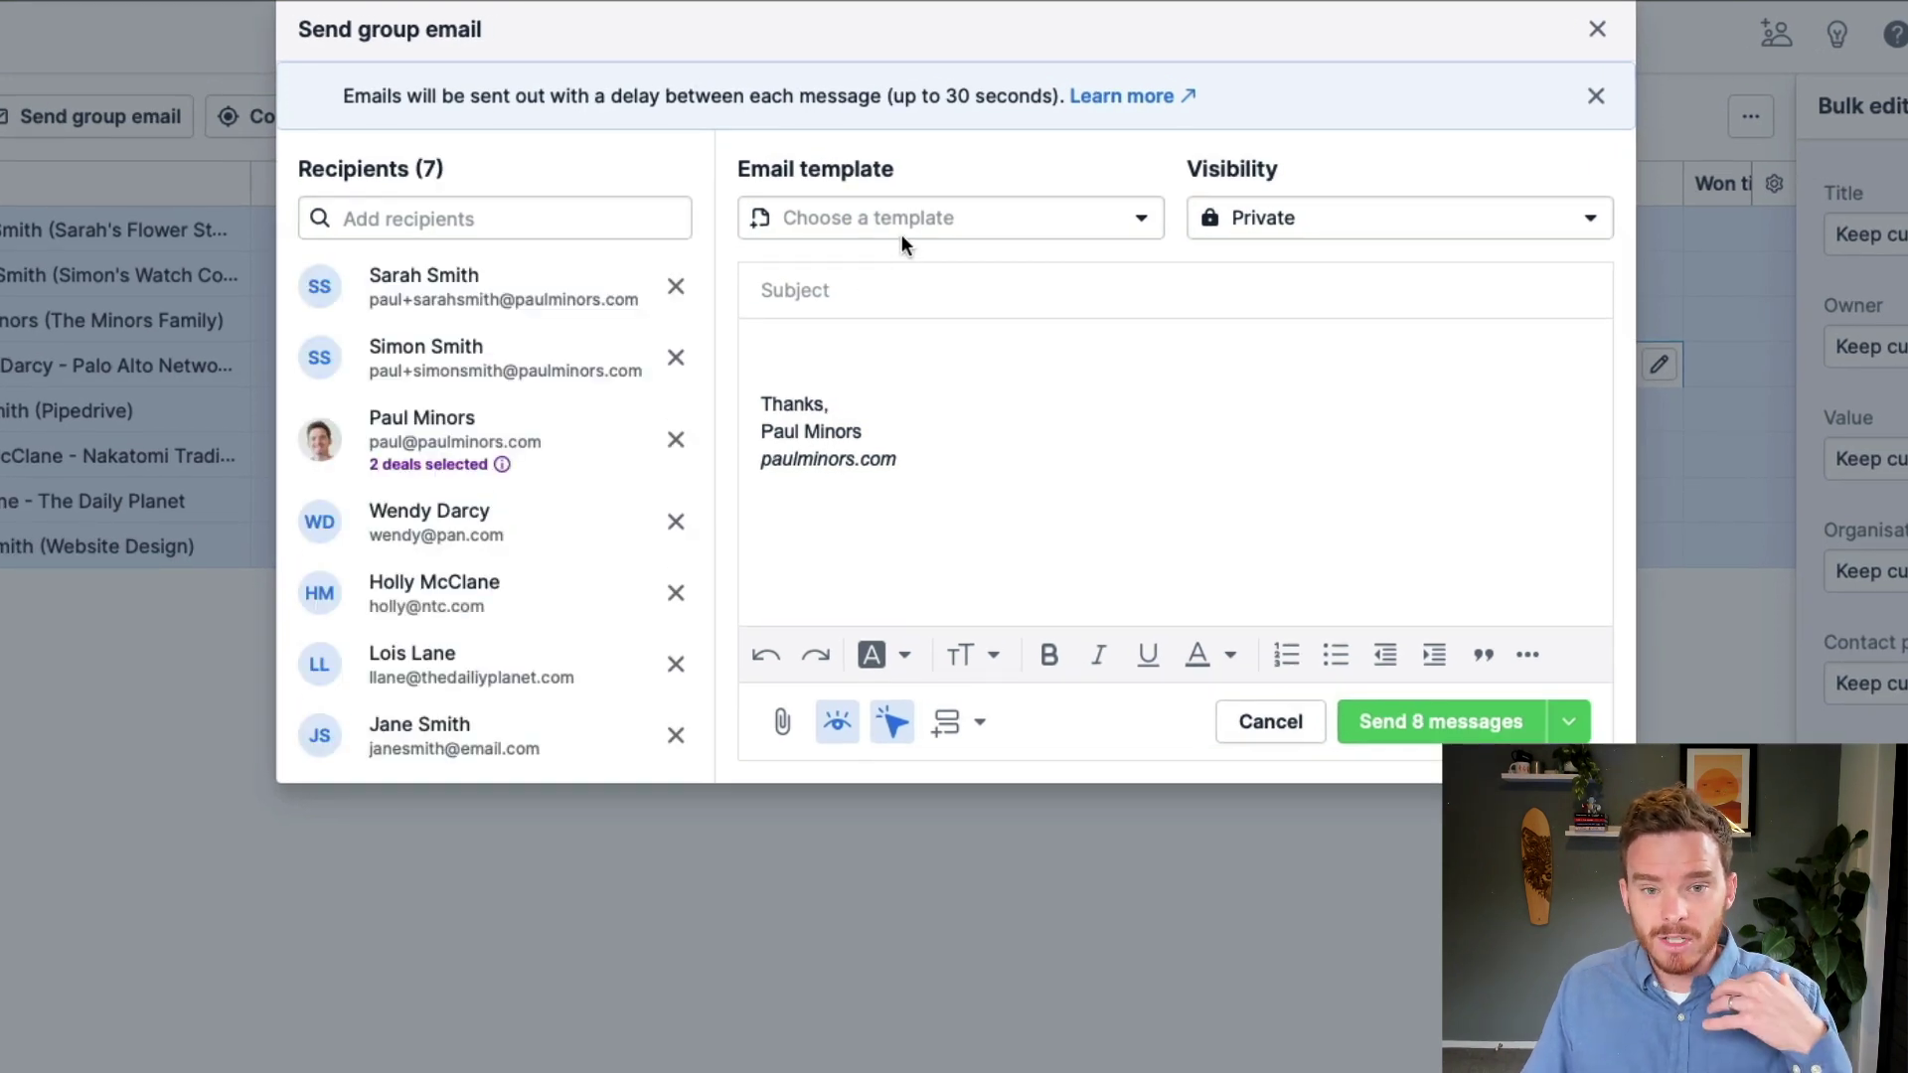
click(889, 223)
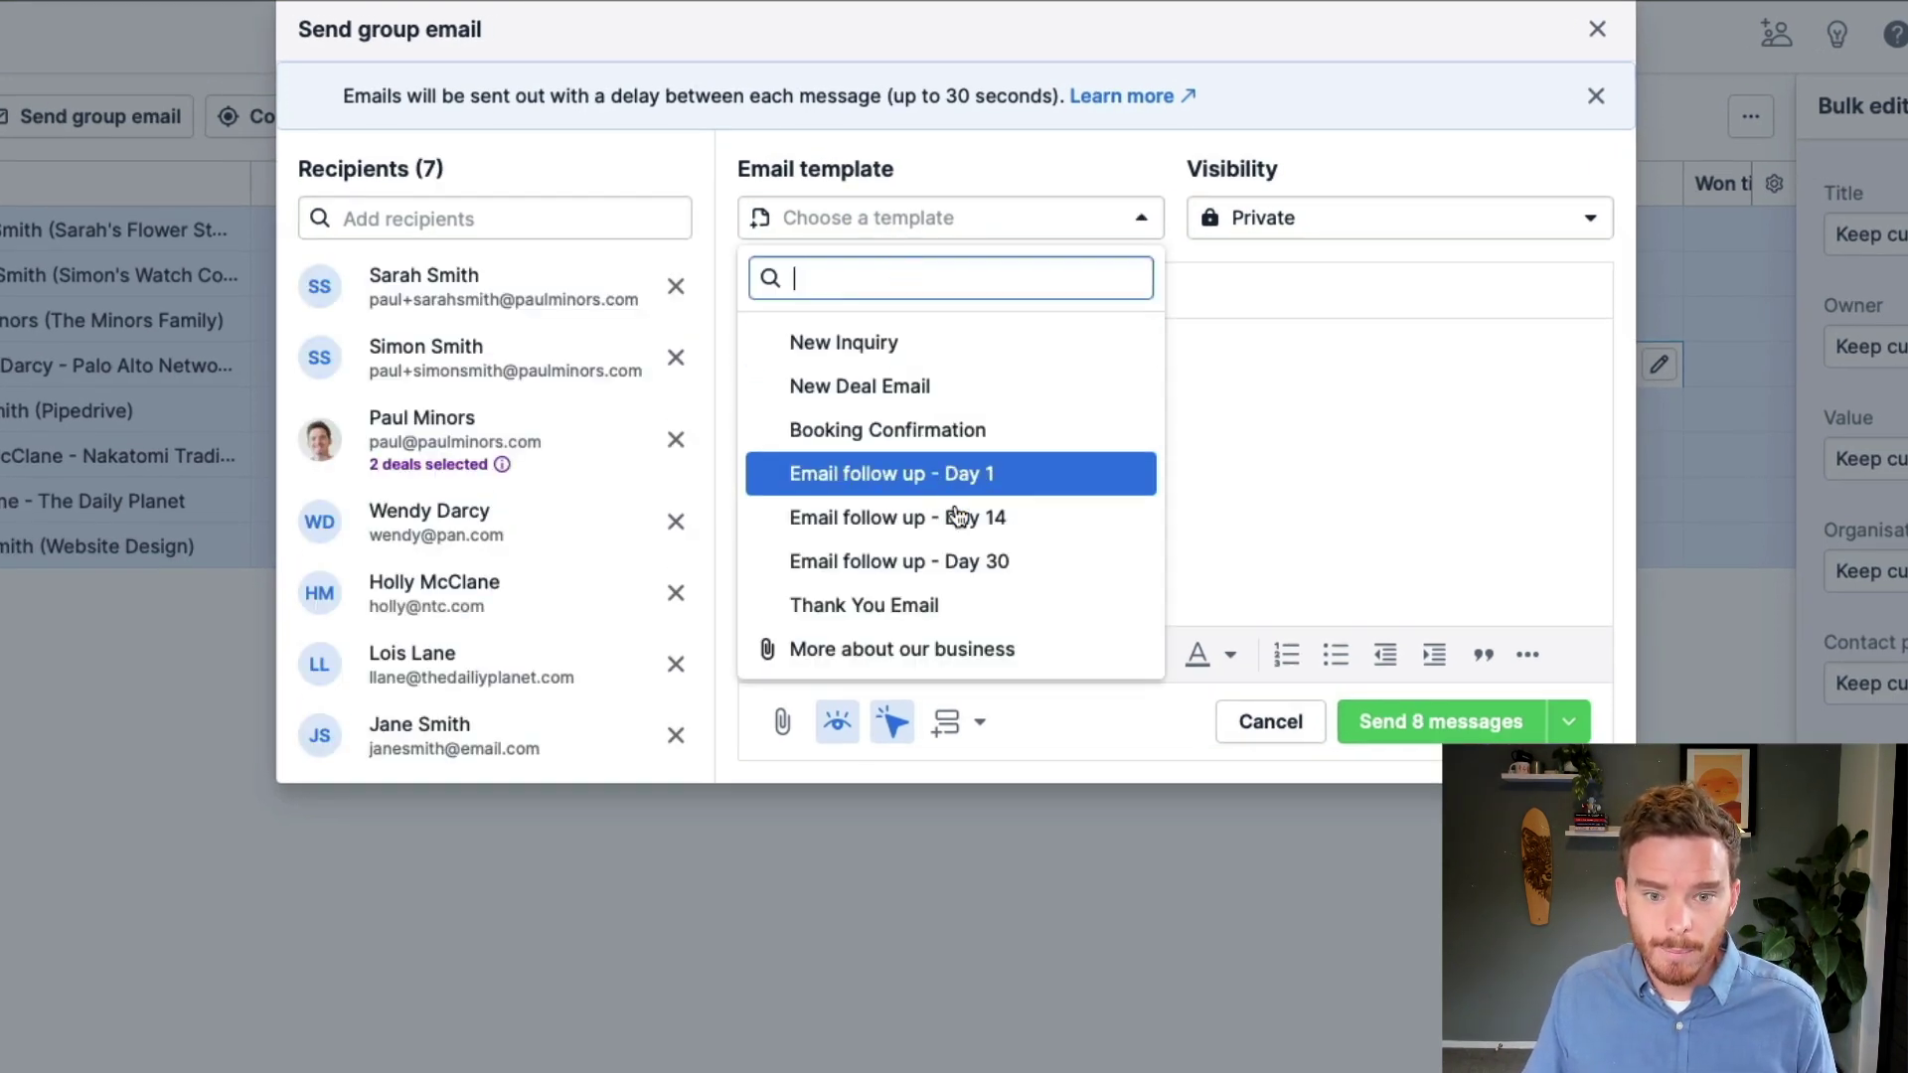
click(969, 475)
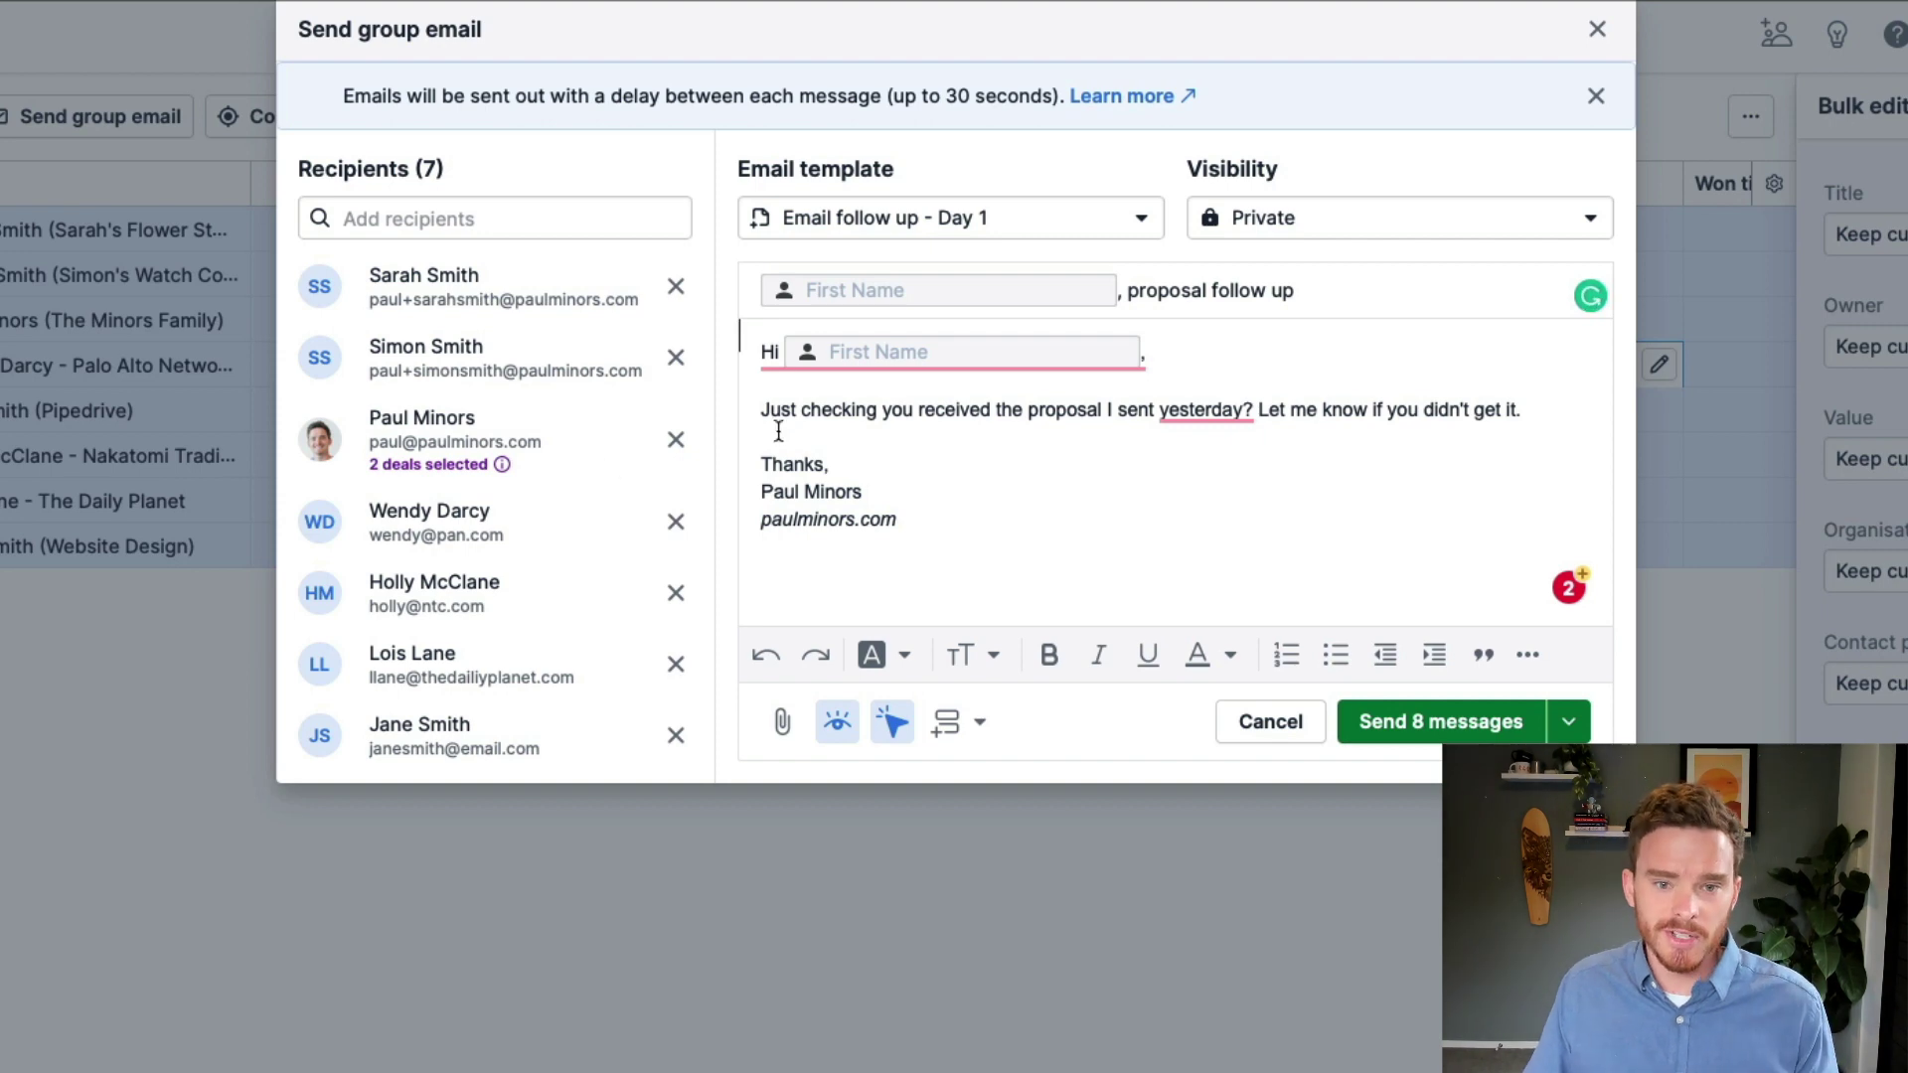
mouse_move(828, 355)
click(1125, 520)
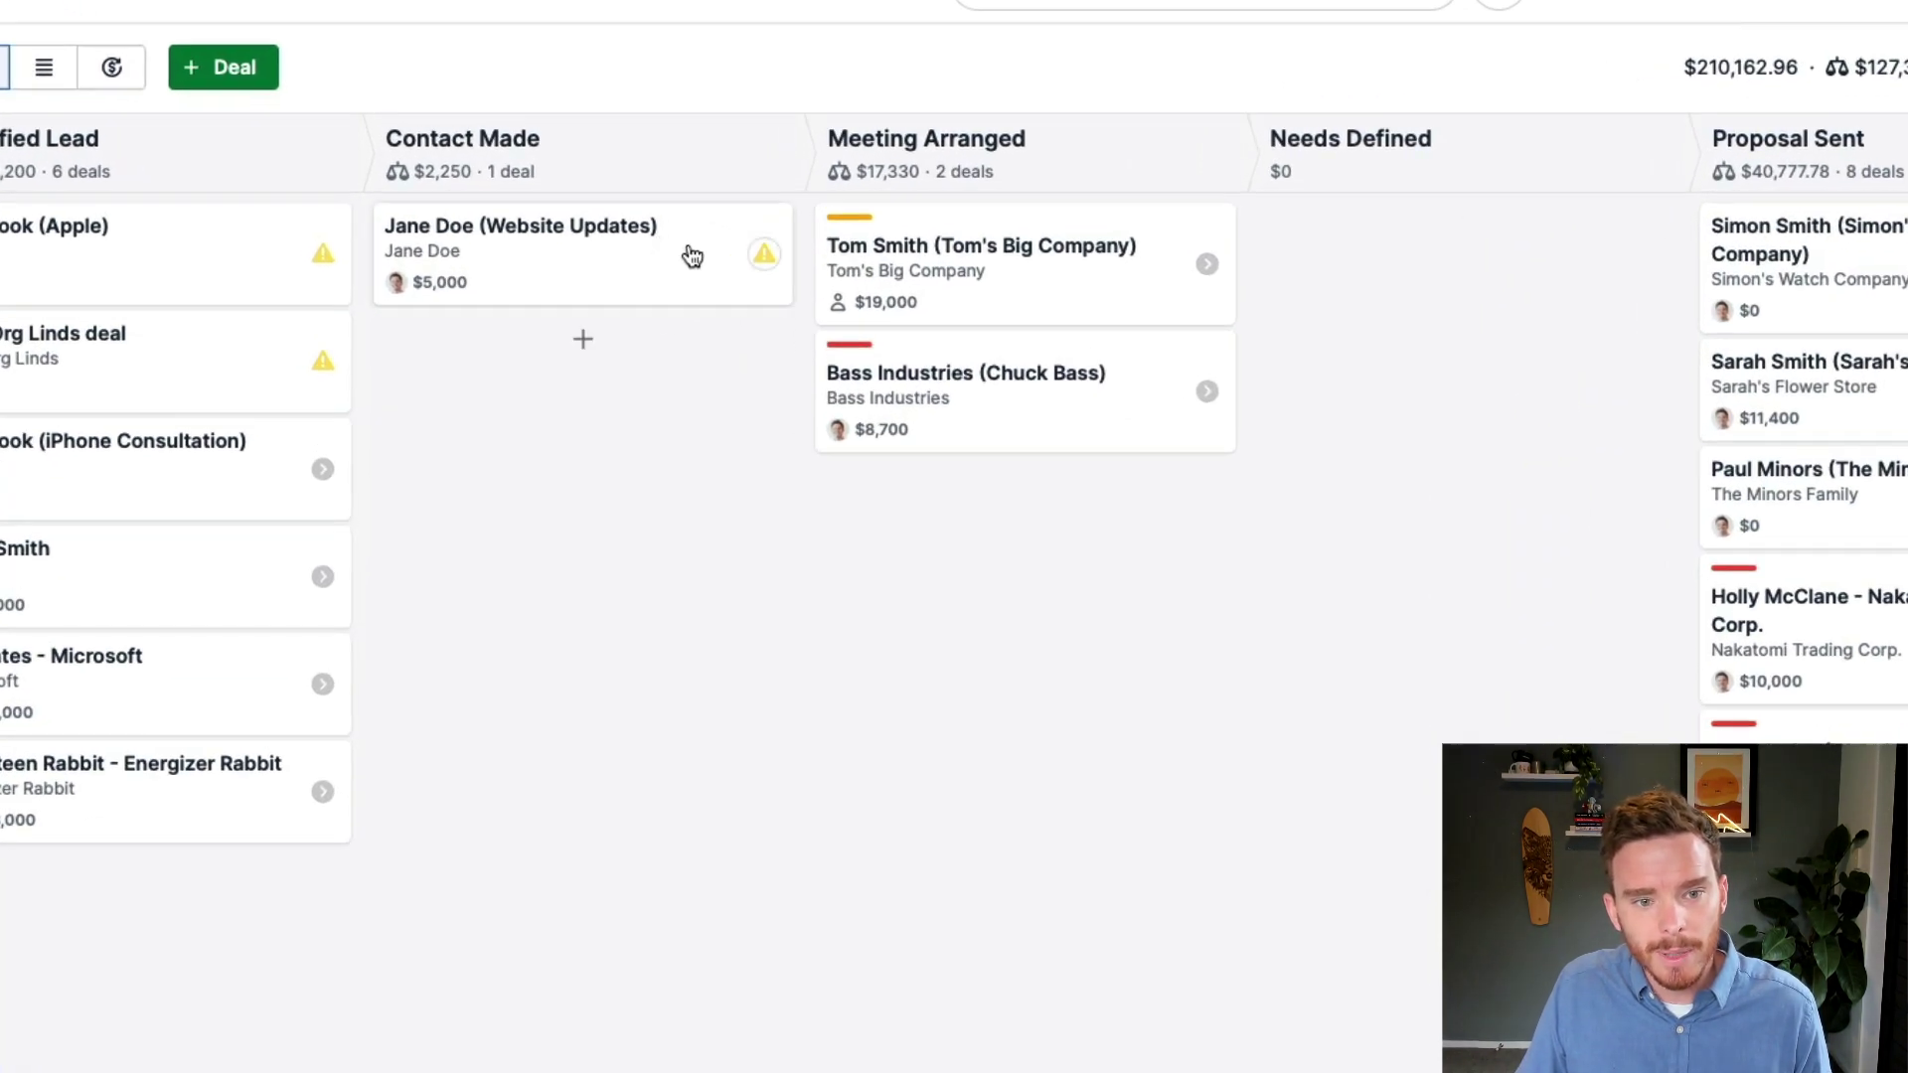
click(769, 260)
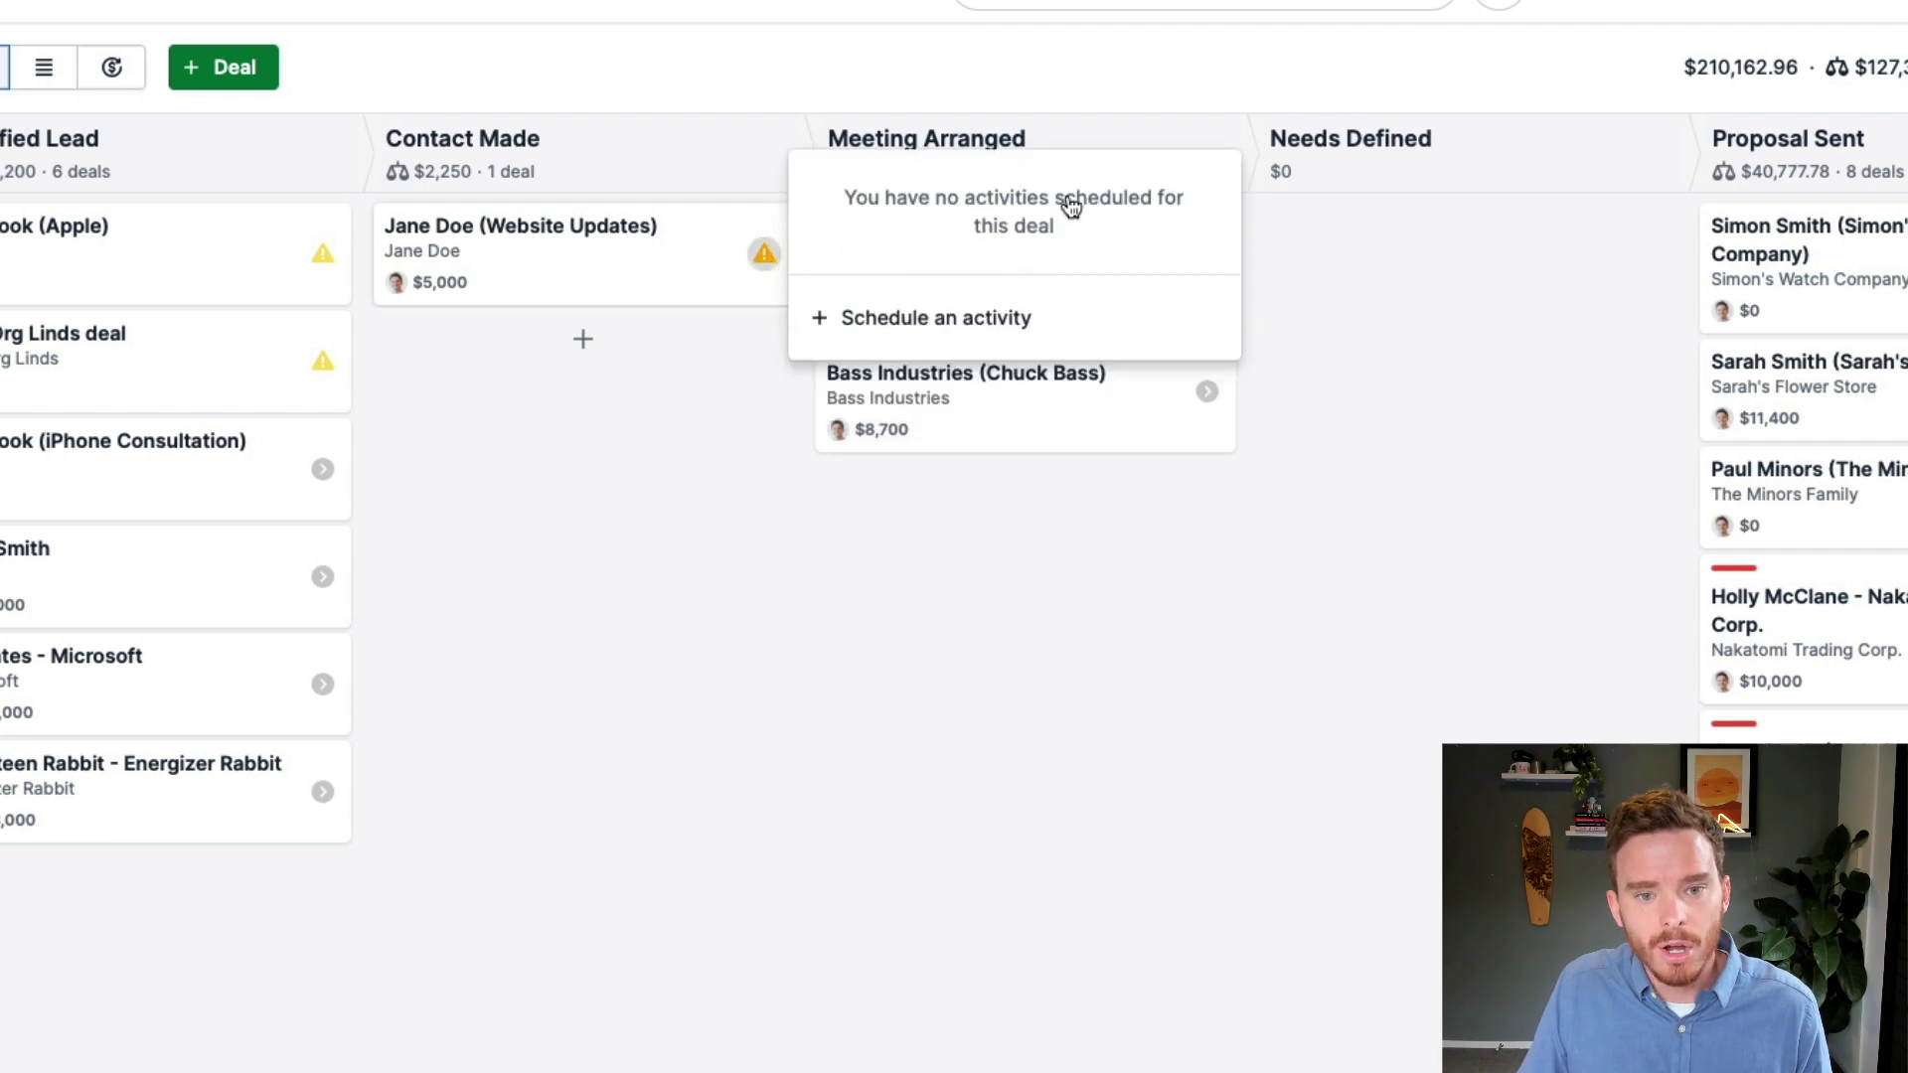
scroll(1159, 289, right, 7)
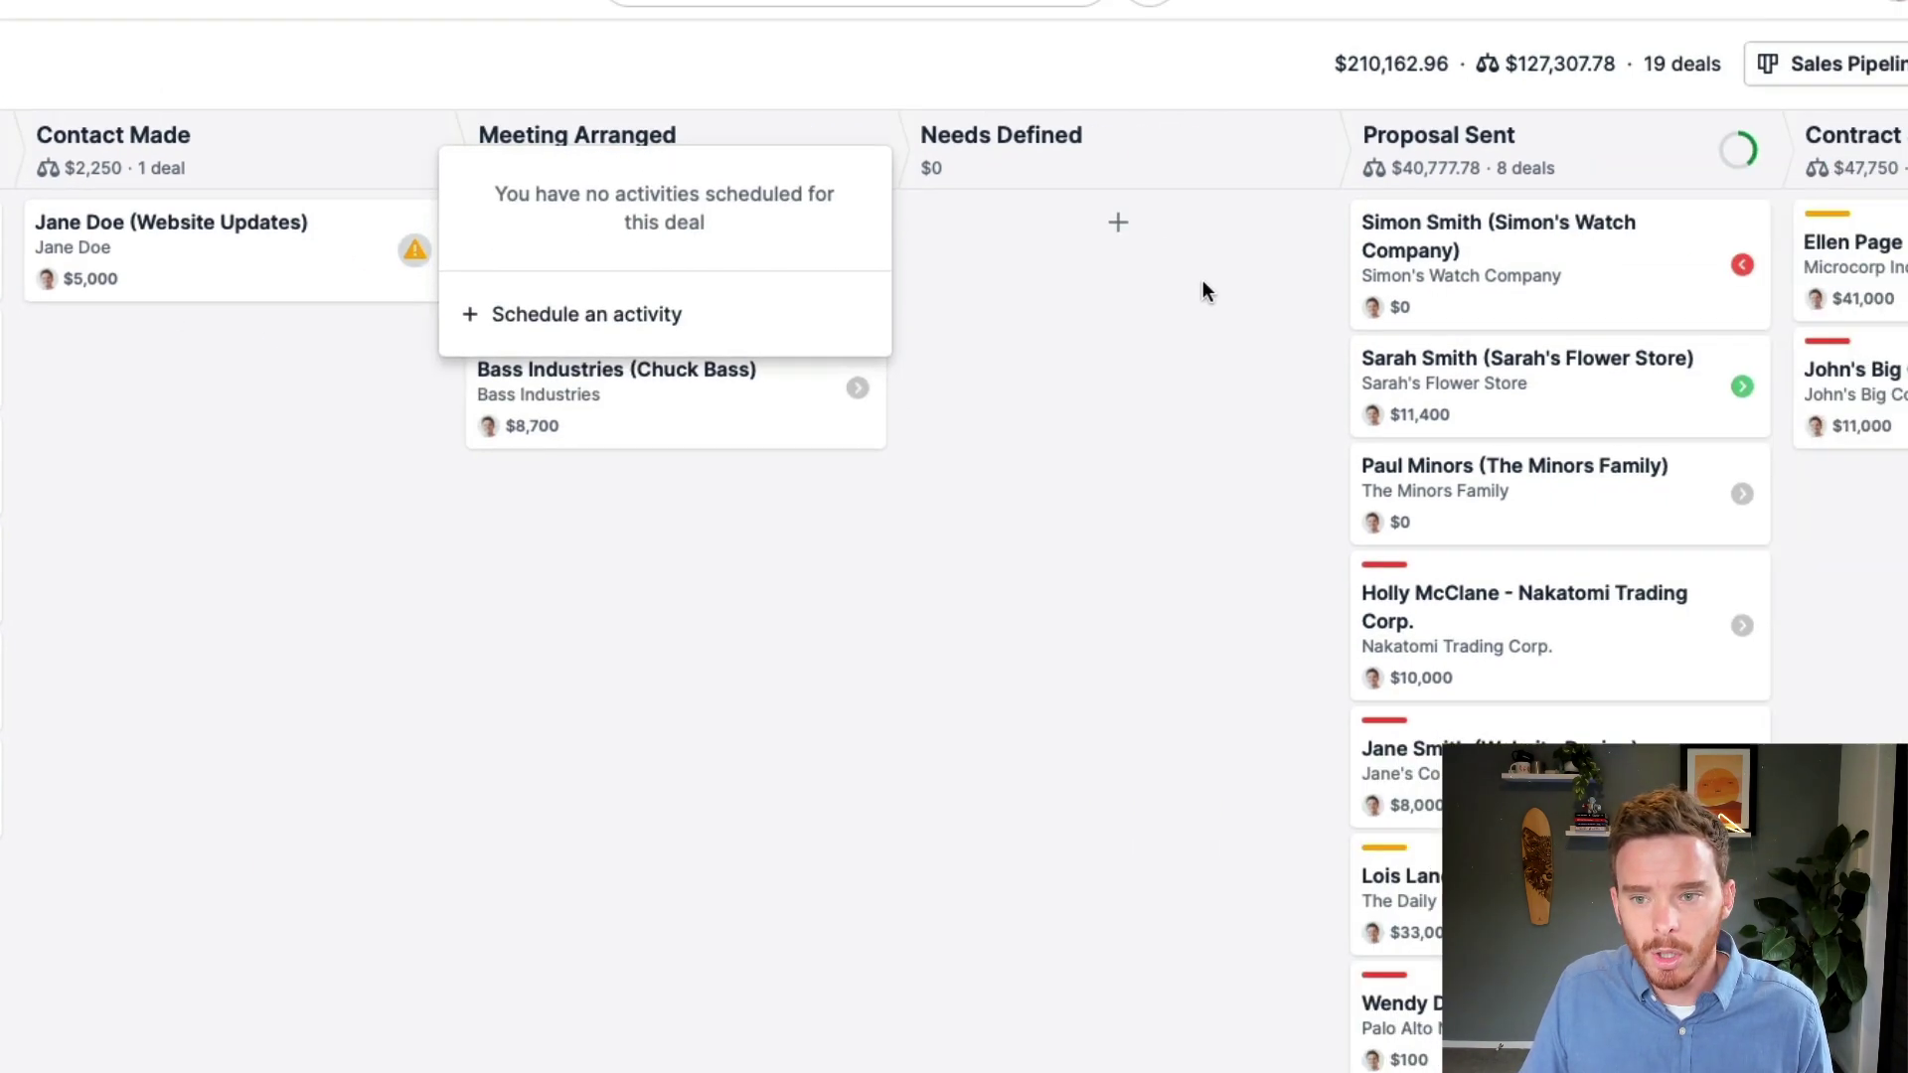
click(1437, 262)
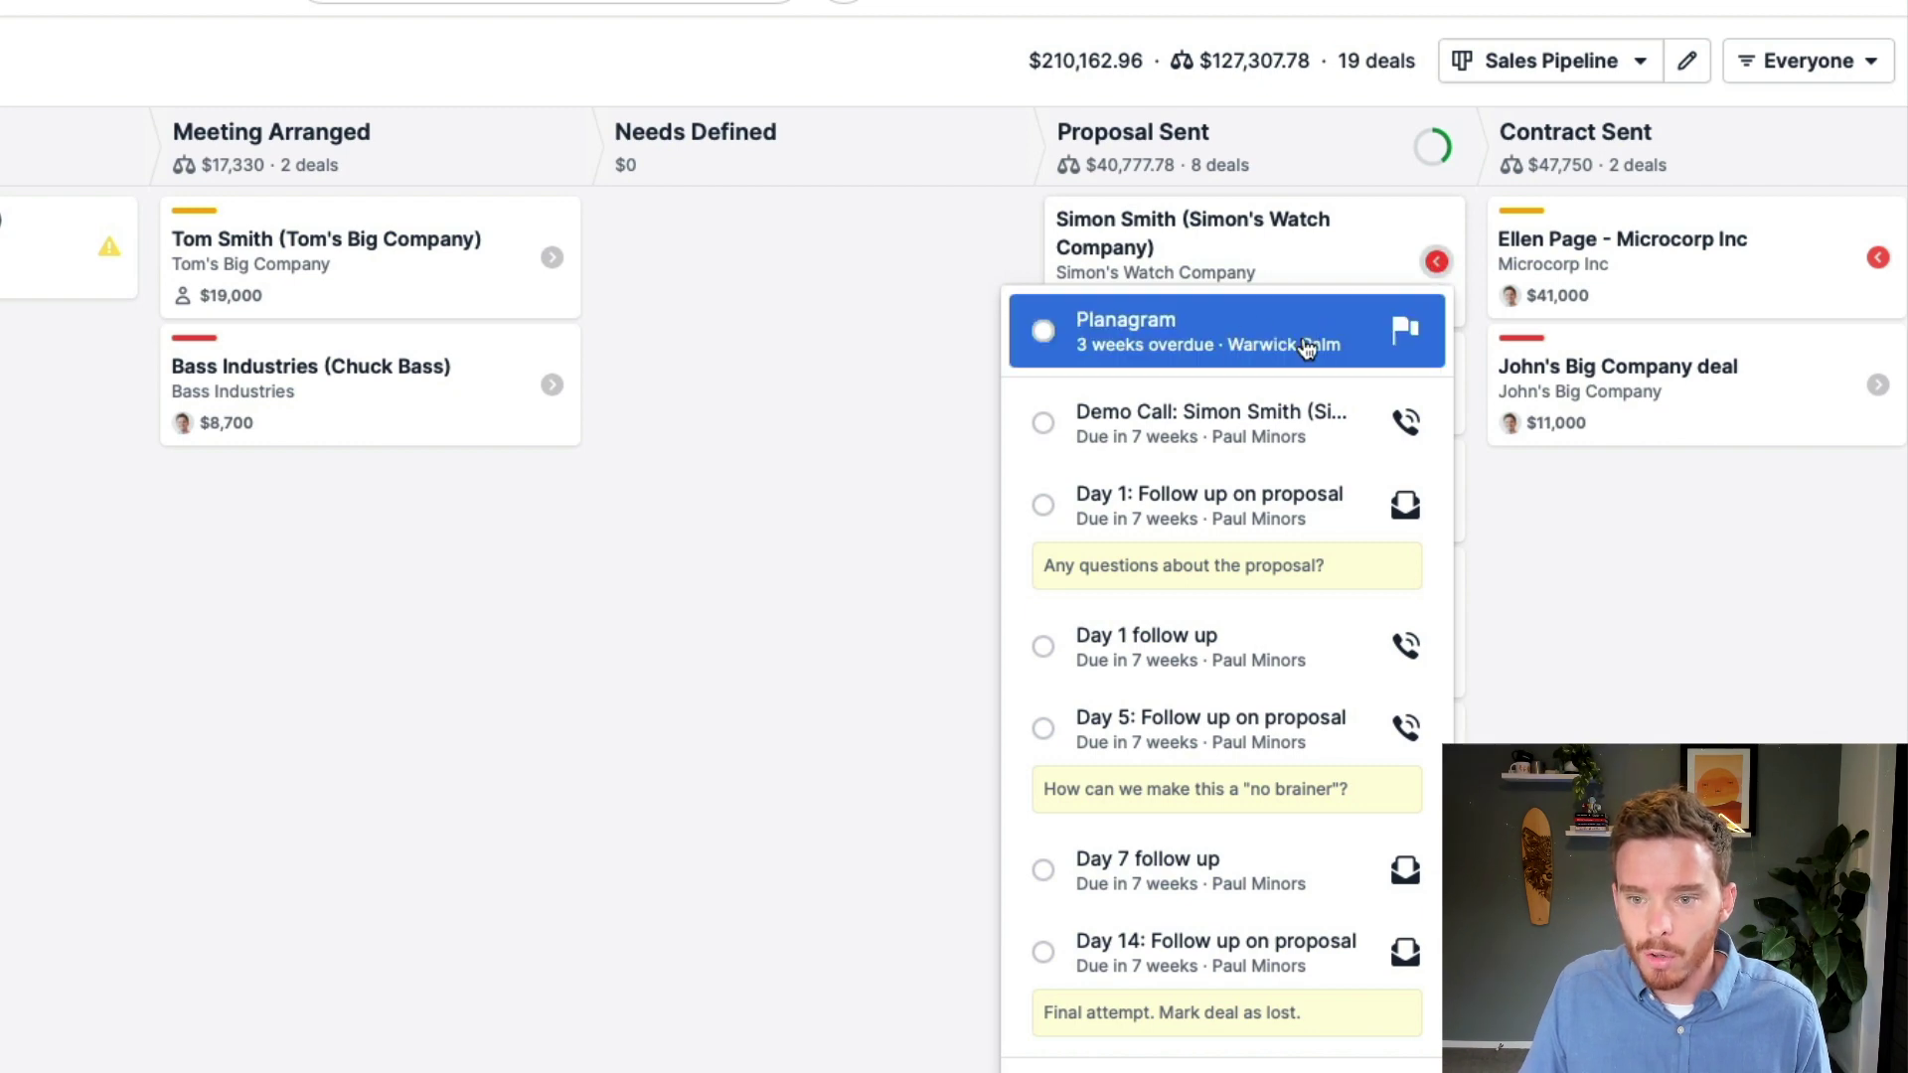
click(717, 586)
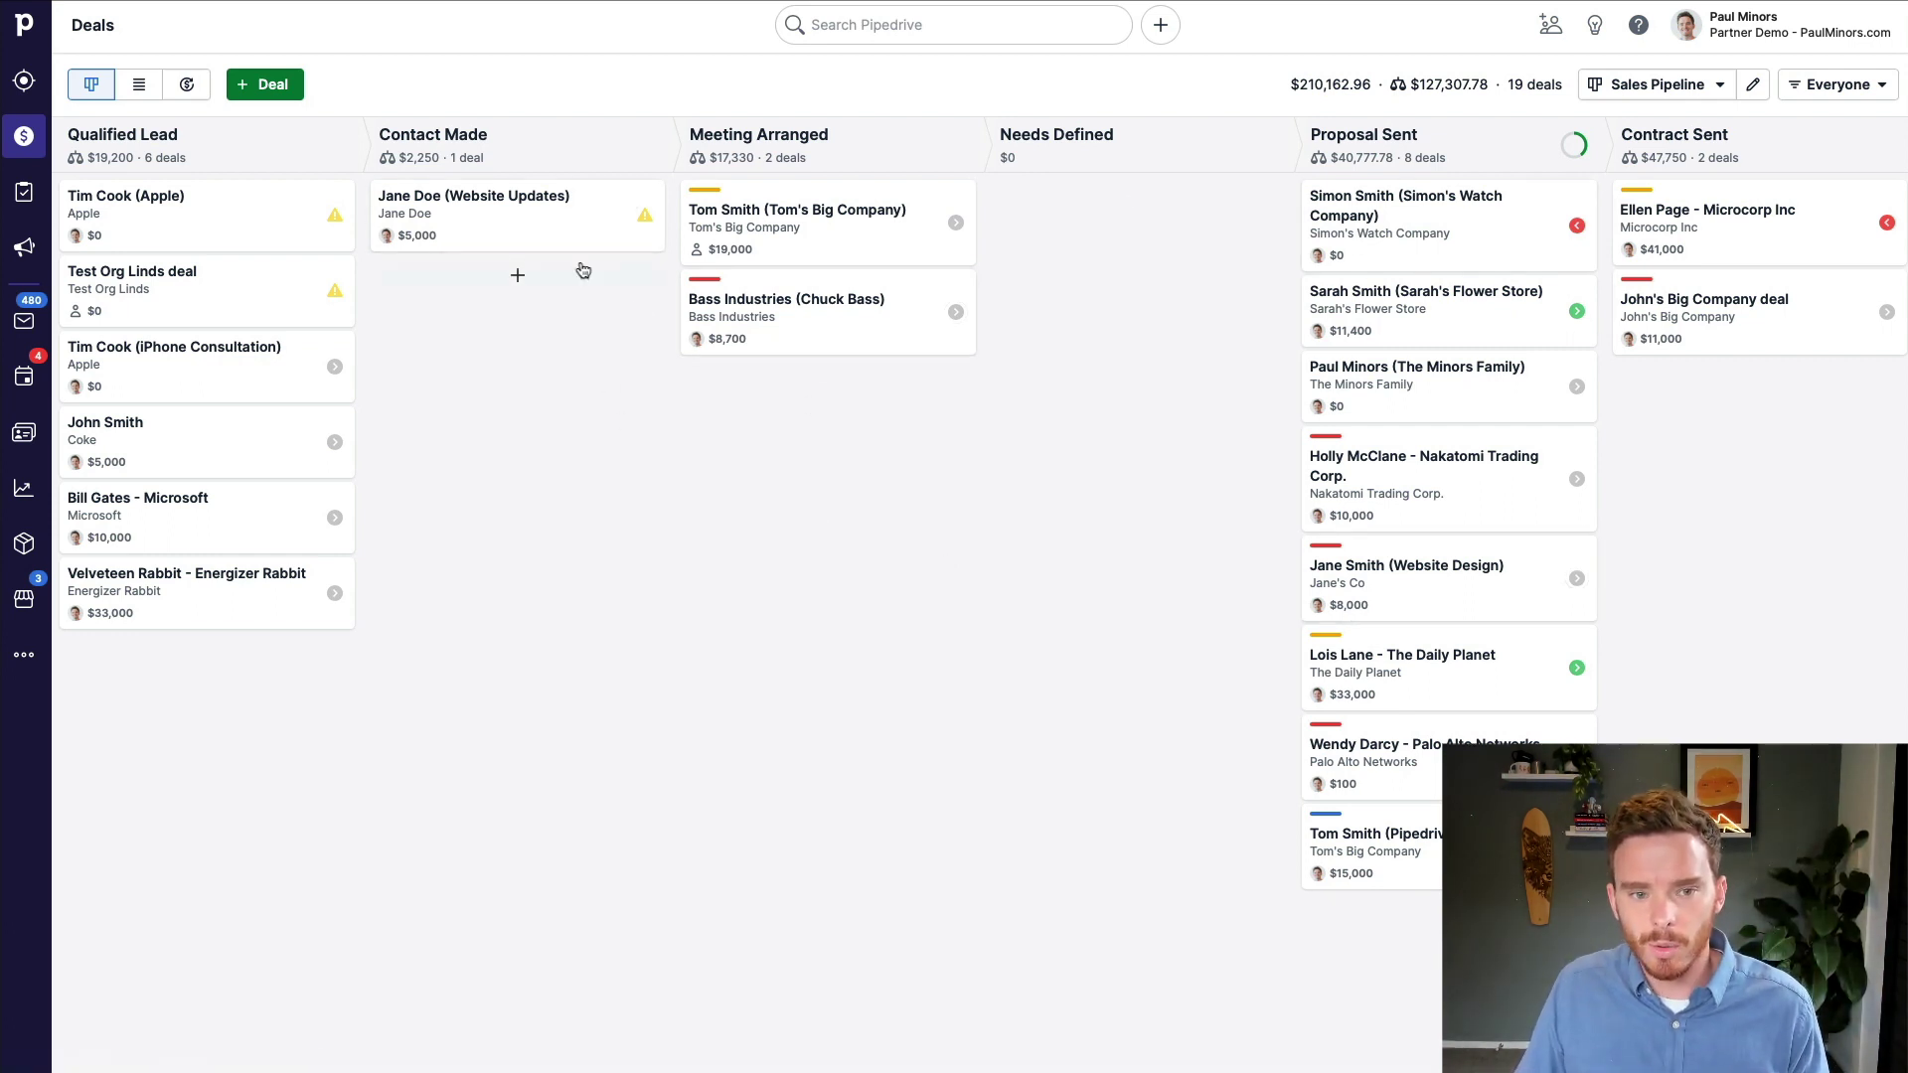
- Add an Email activity dated 14 Oct 2022 with a follow-up note to the Website Updates deal
click(594, 221)
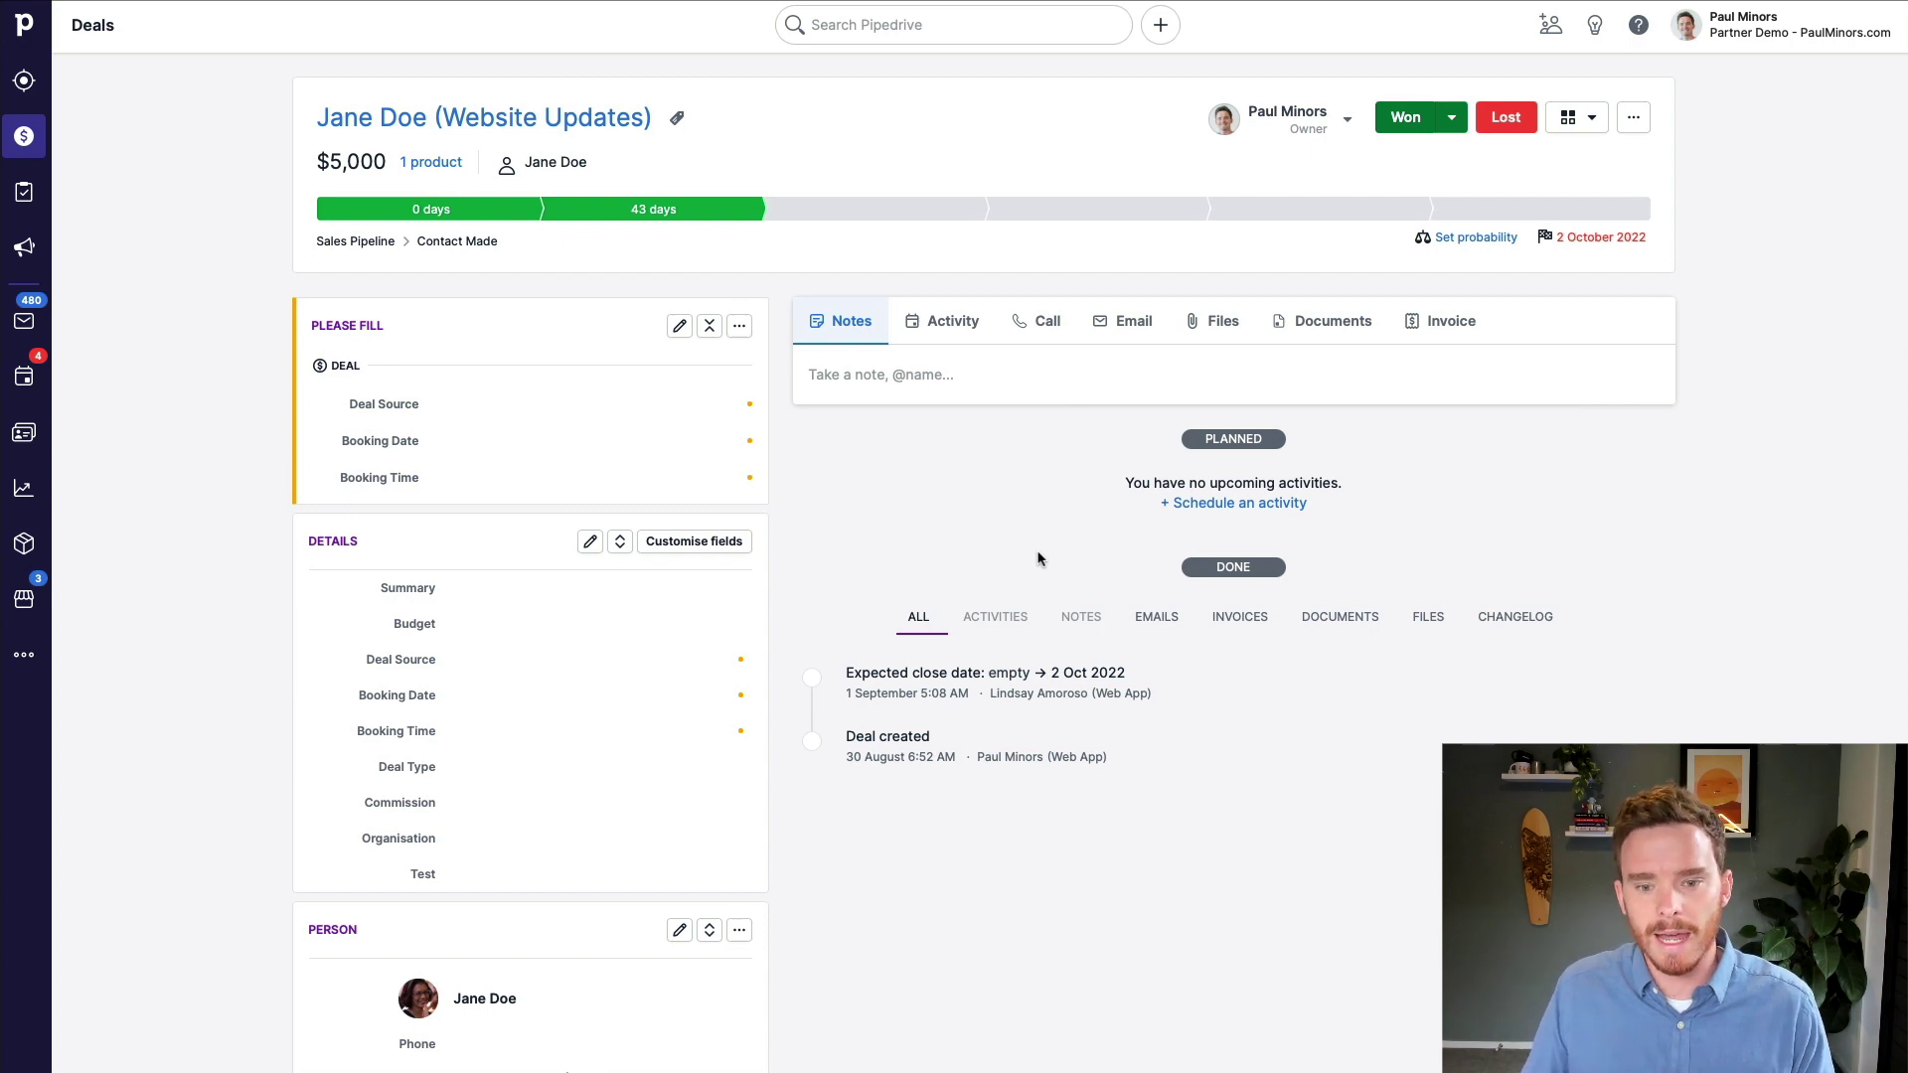
click(939, 325)
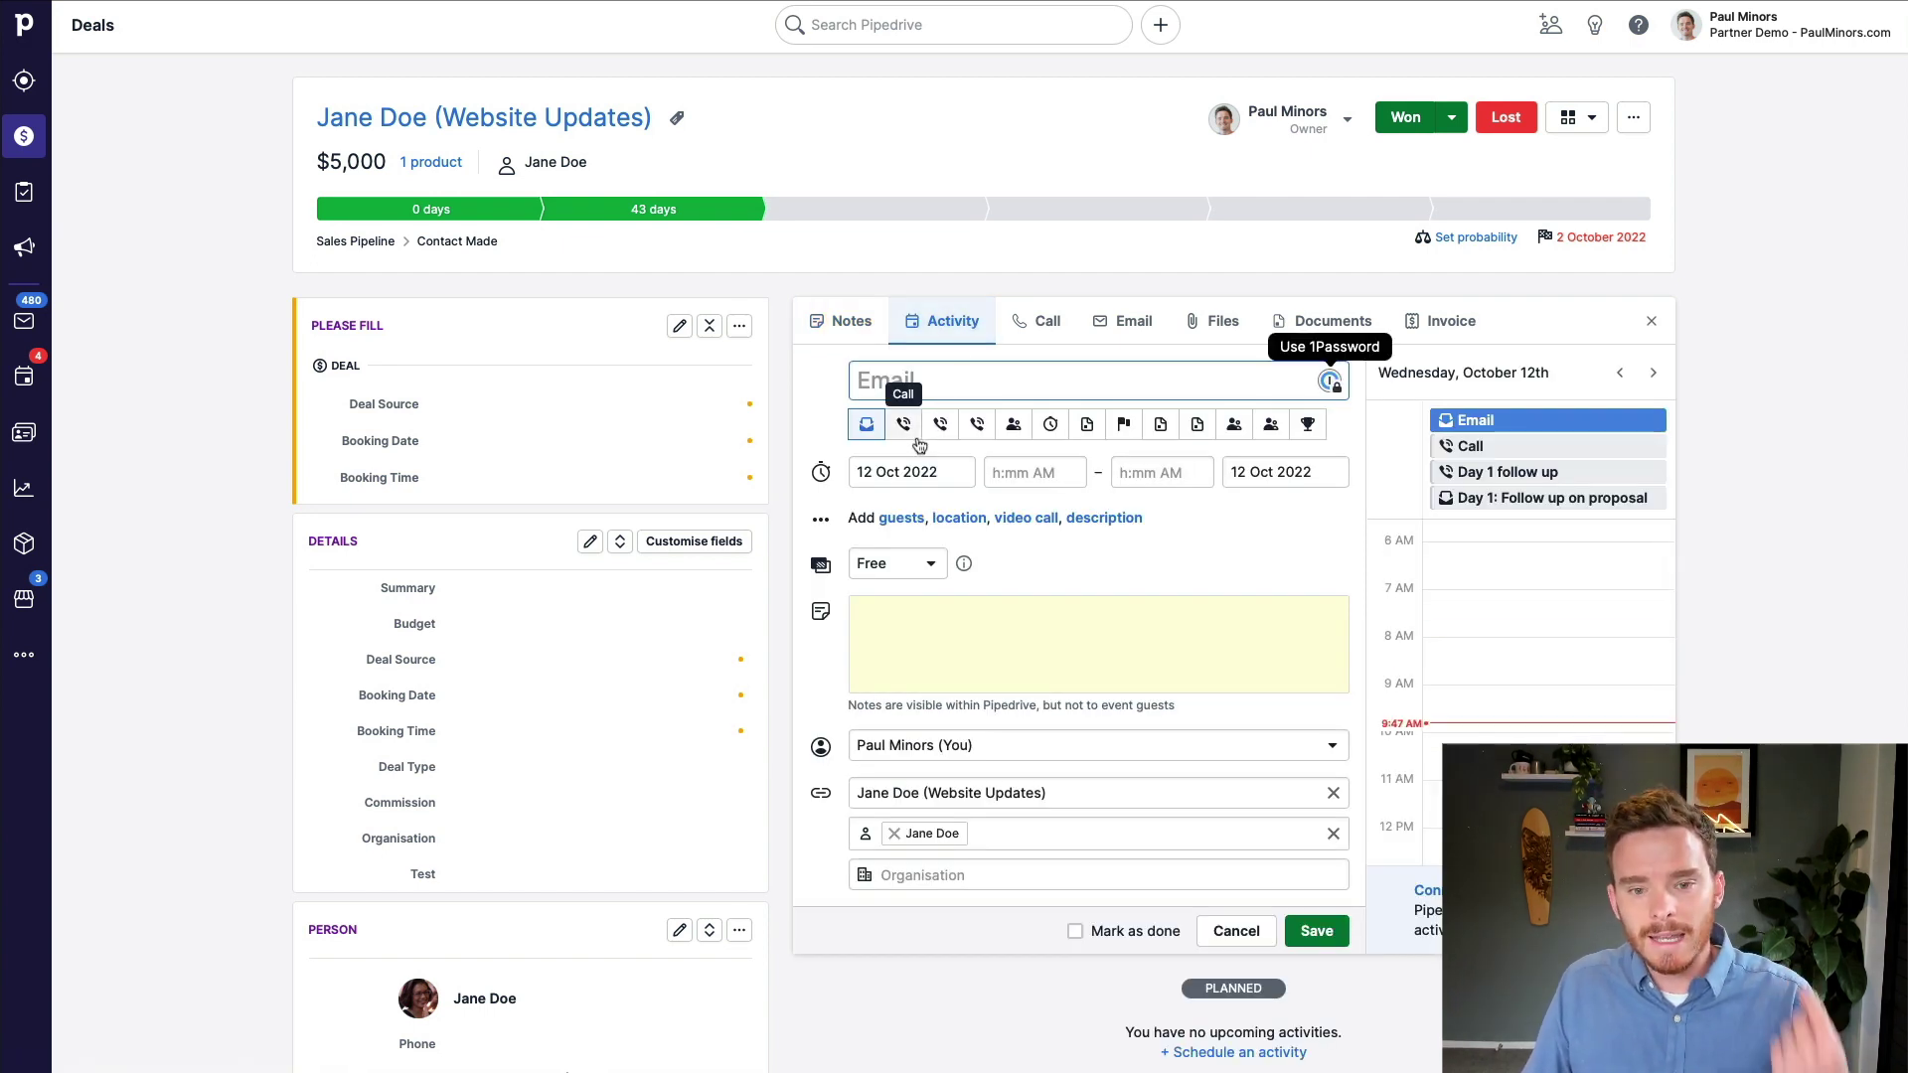
click(921, 473)
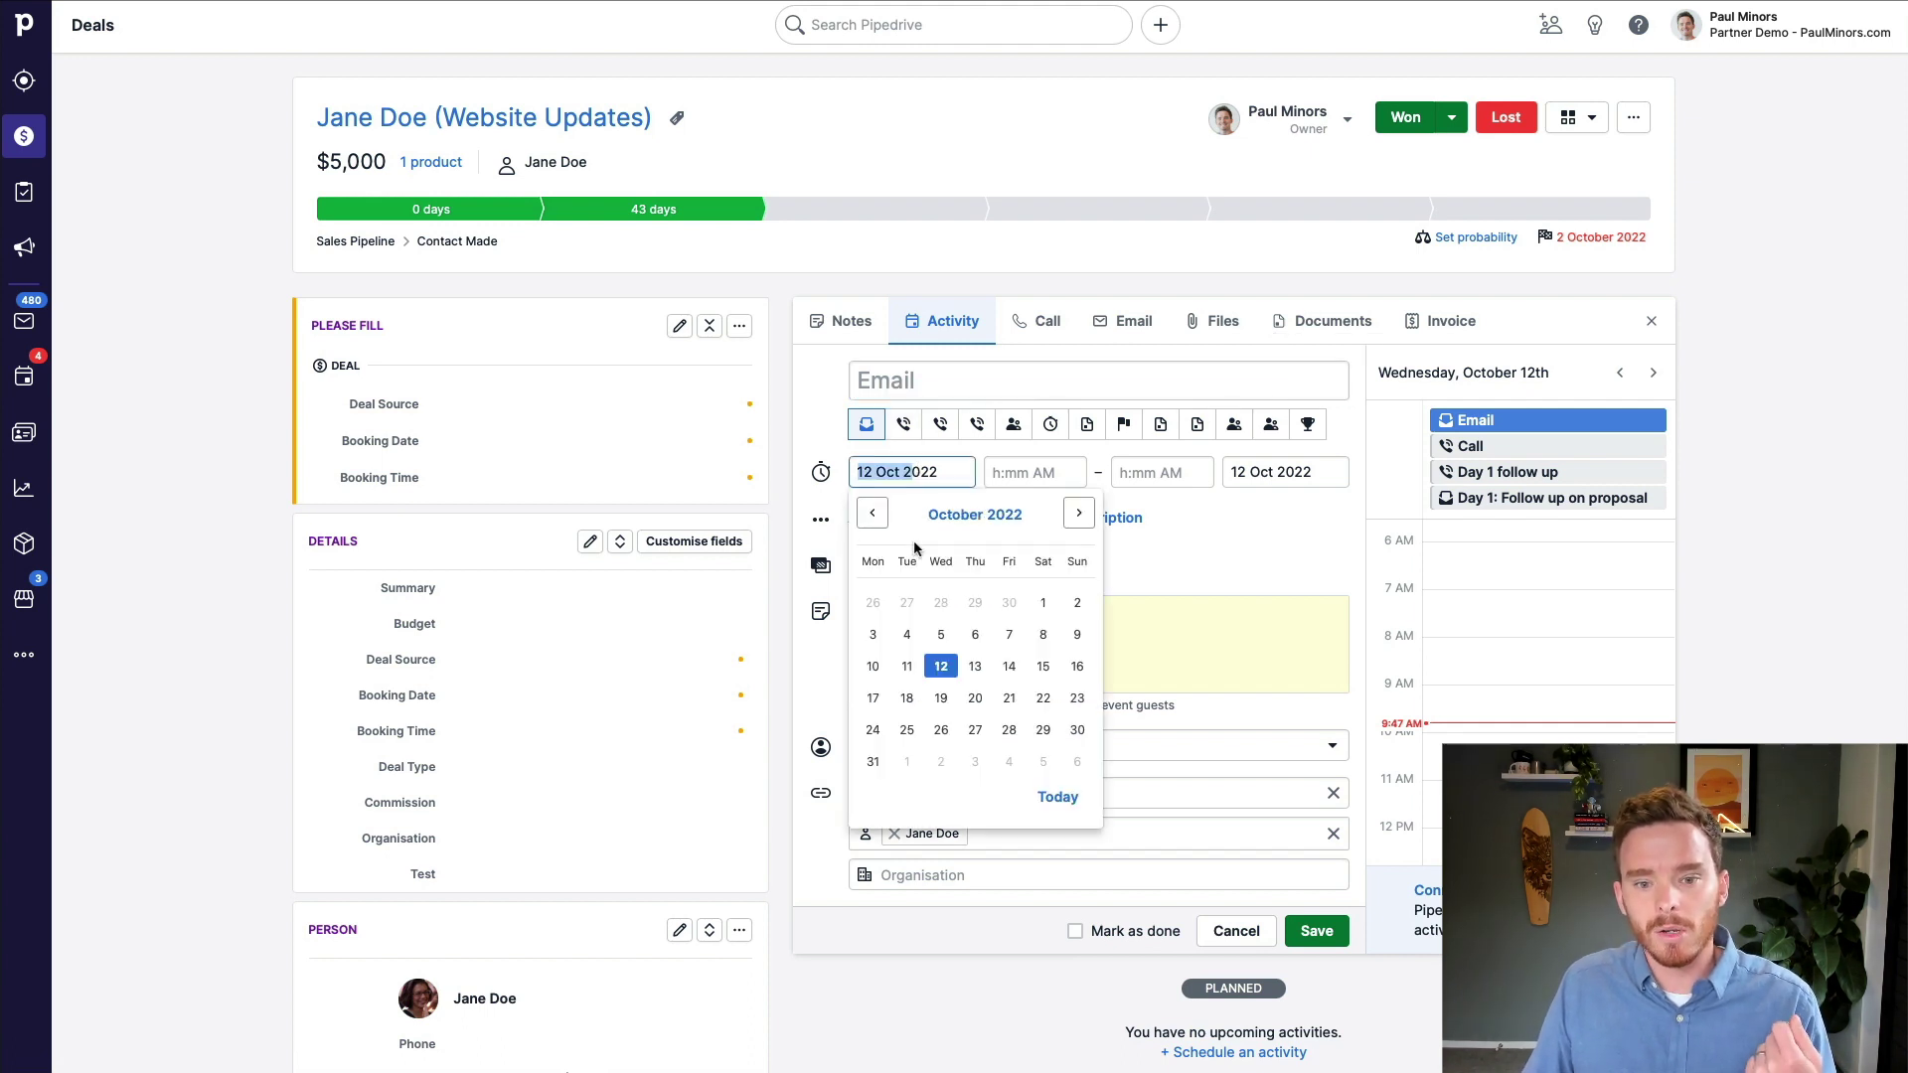
click(1237, 931)
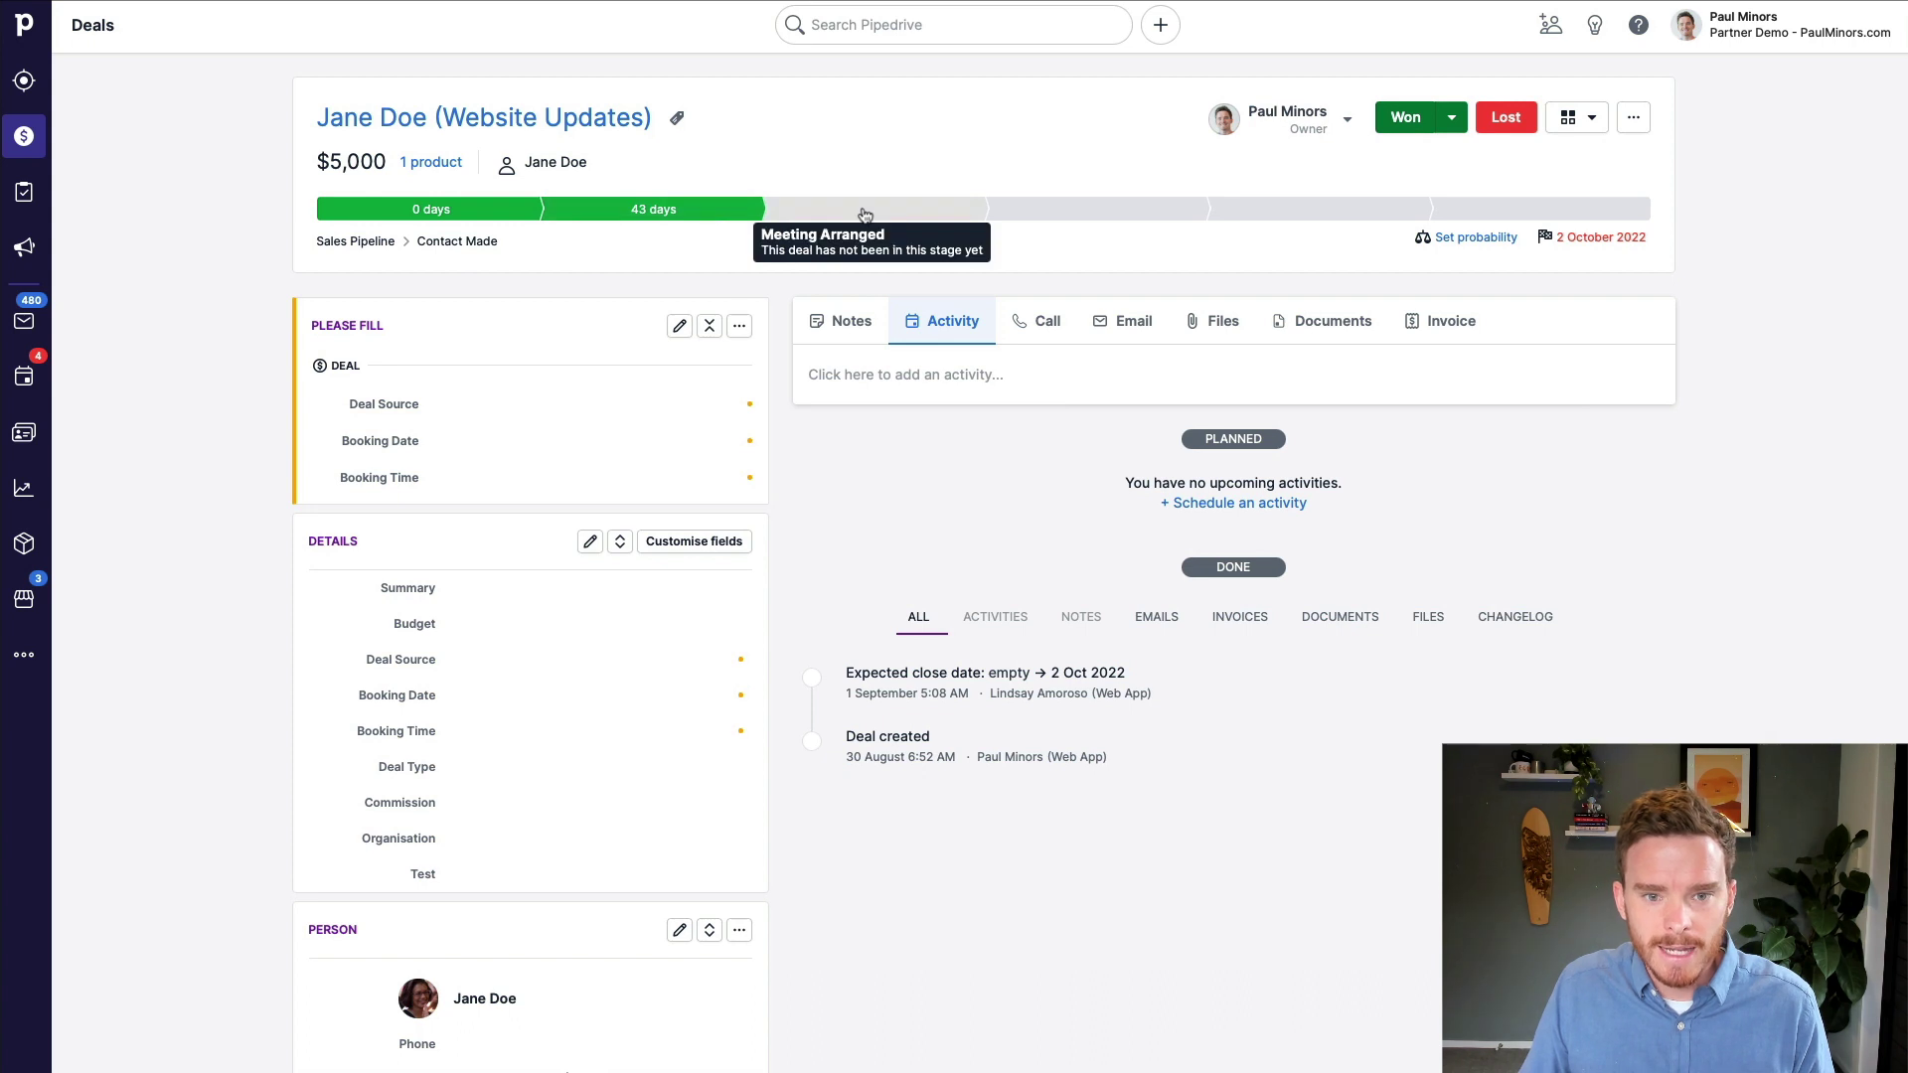
click(940, 376)
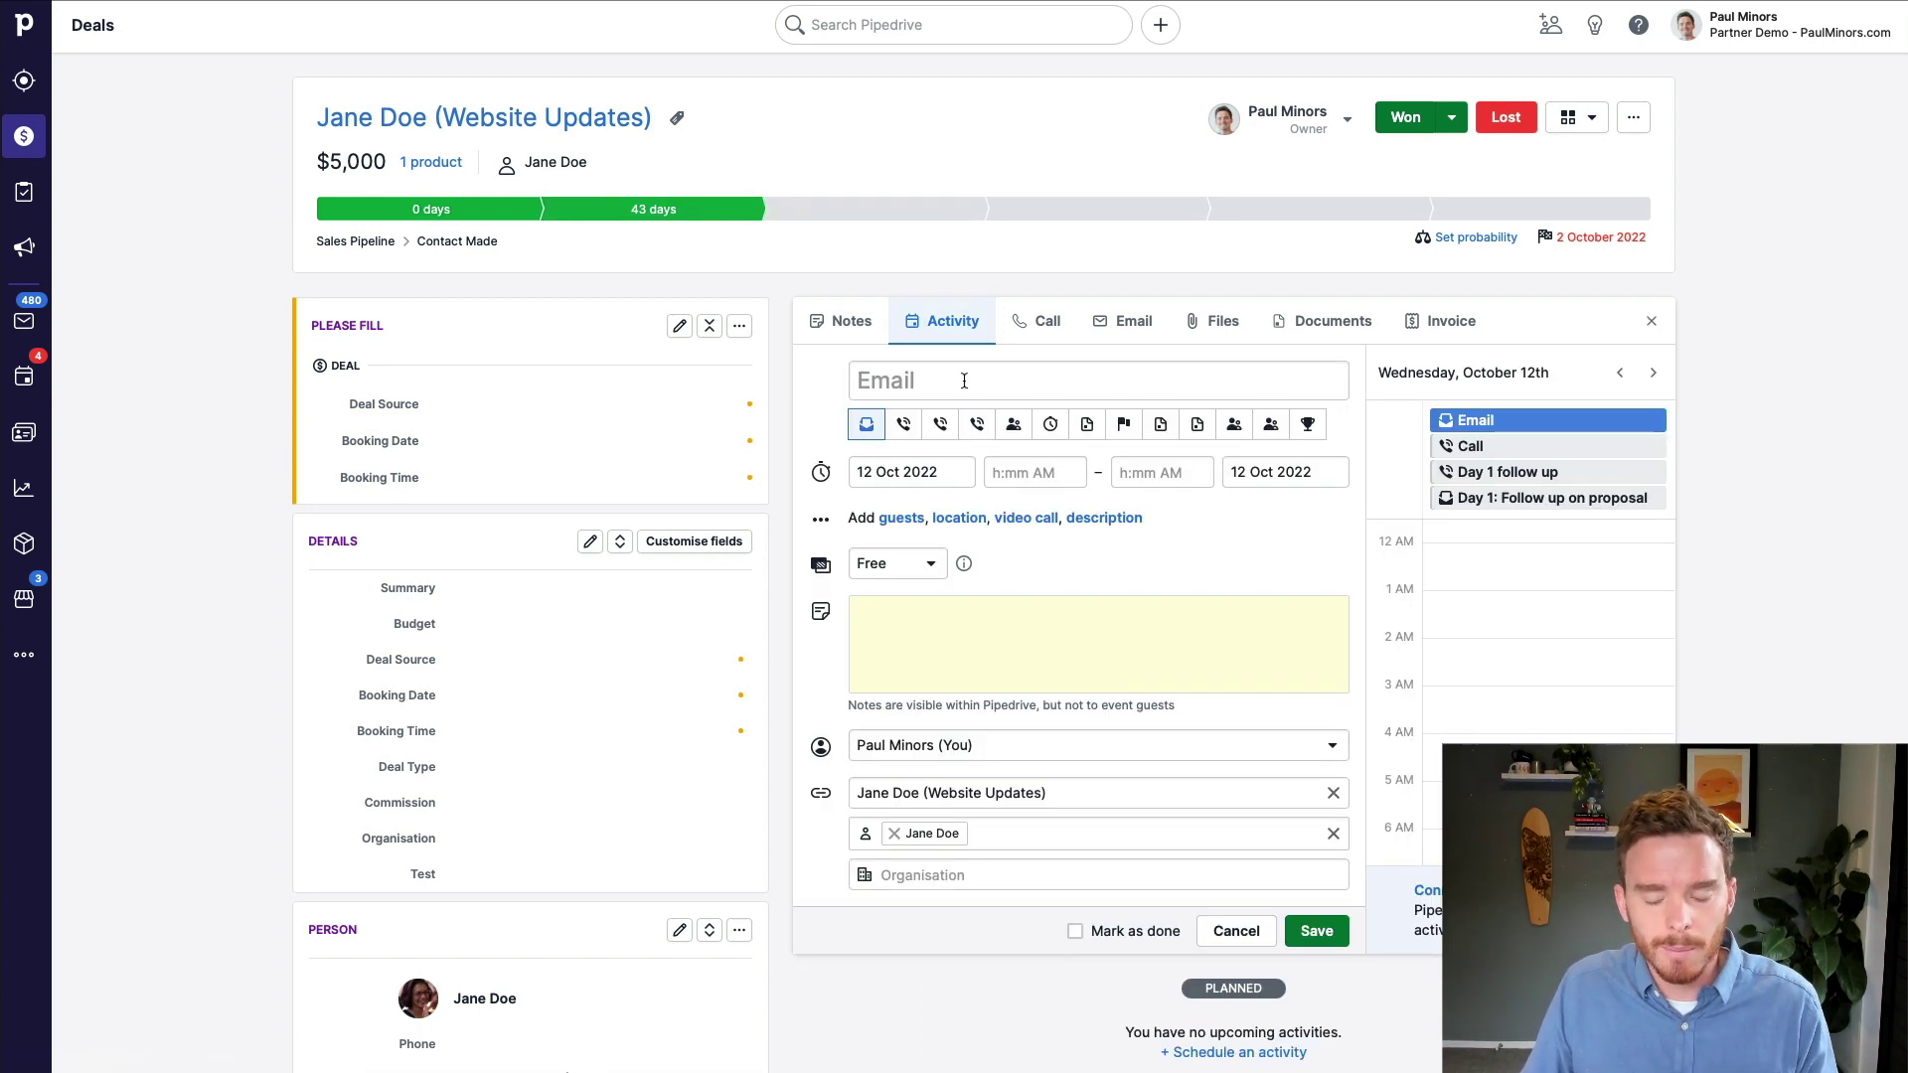
click(961, 471)
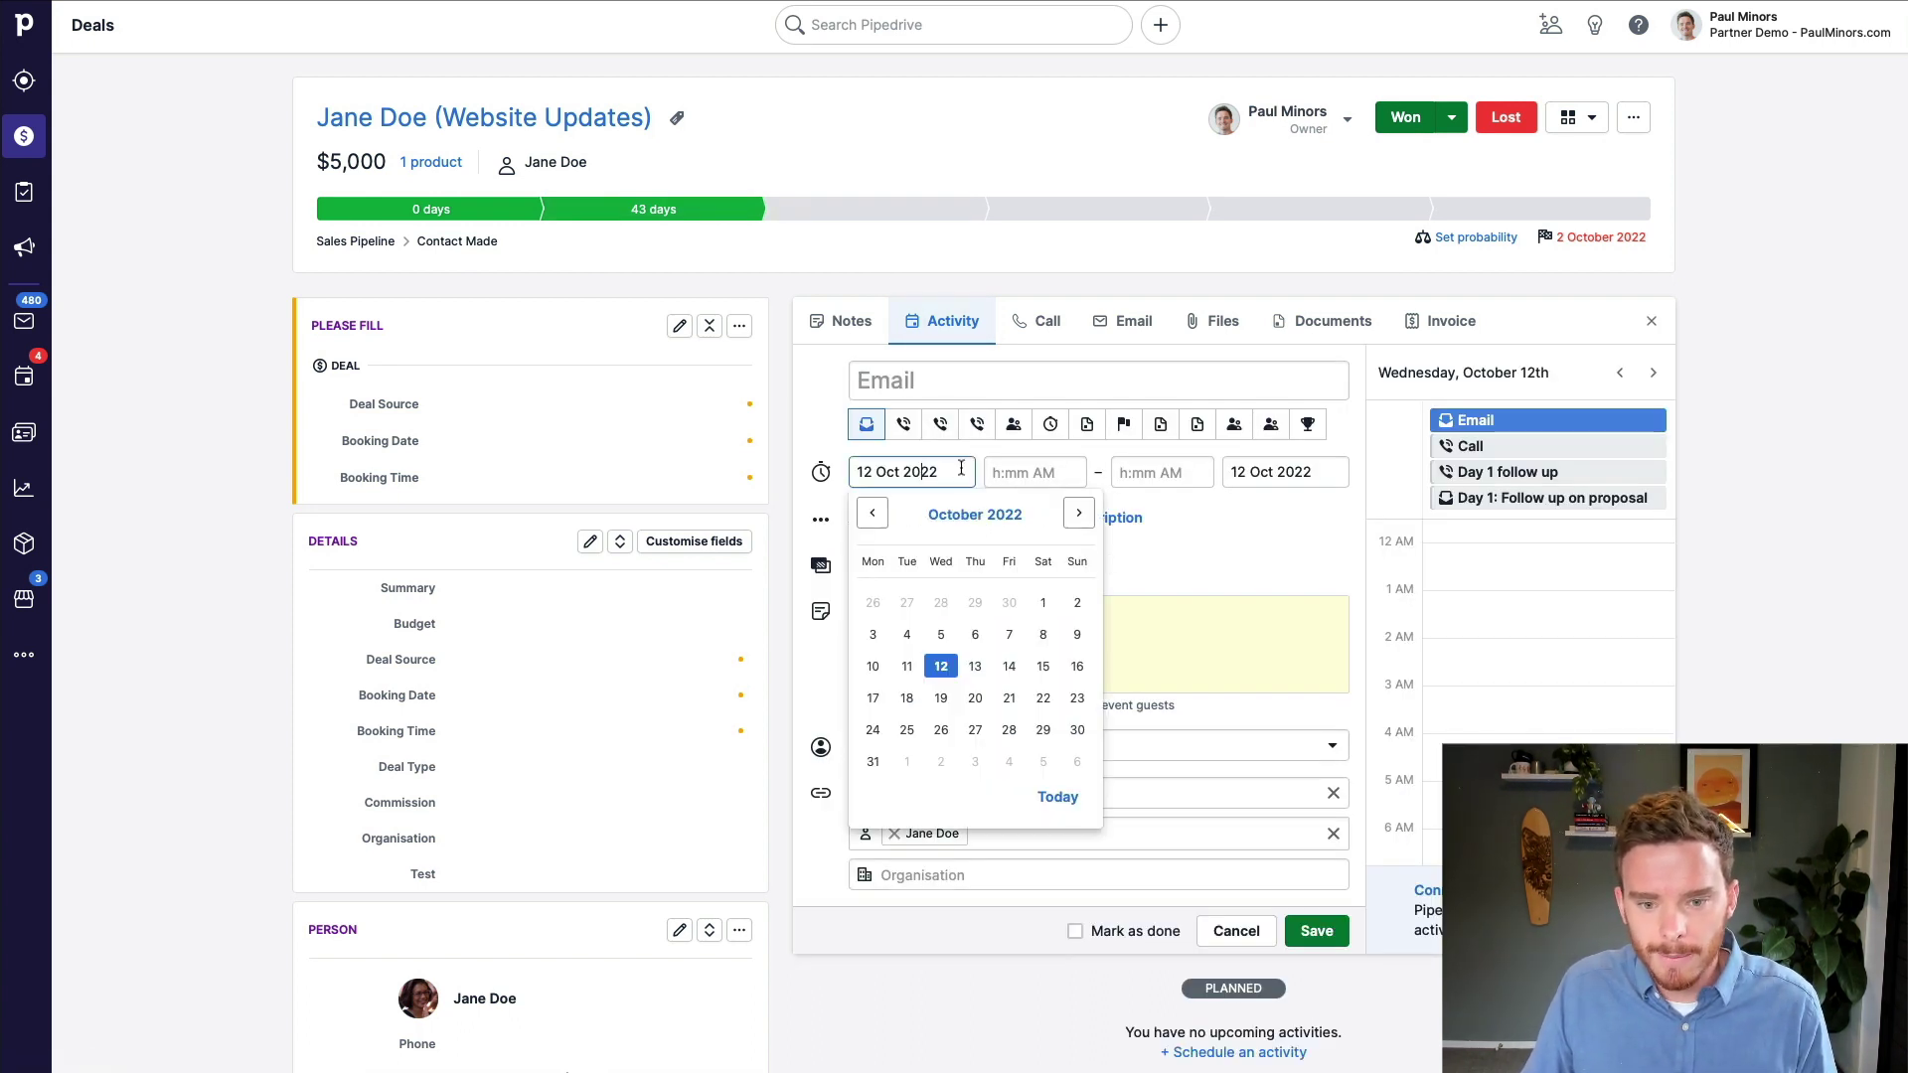
click(1009, 666)
click(1175, 632)
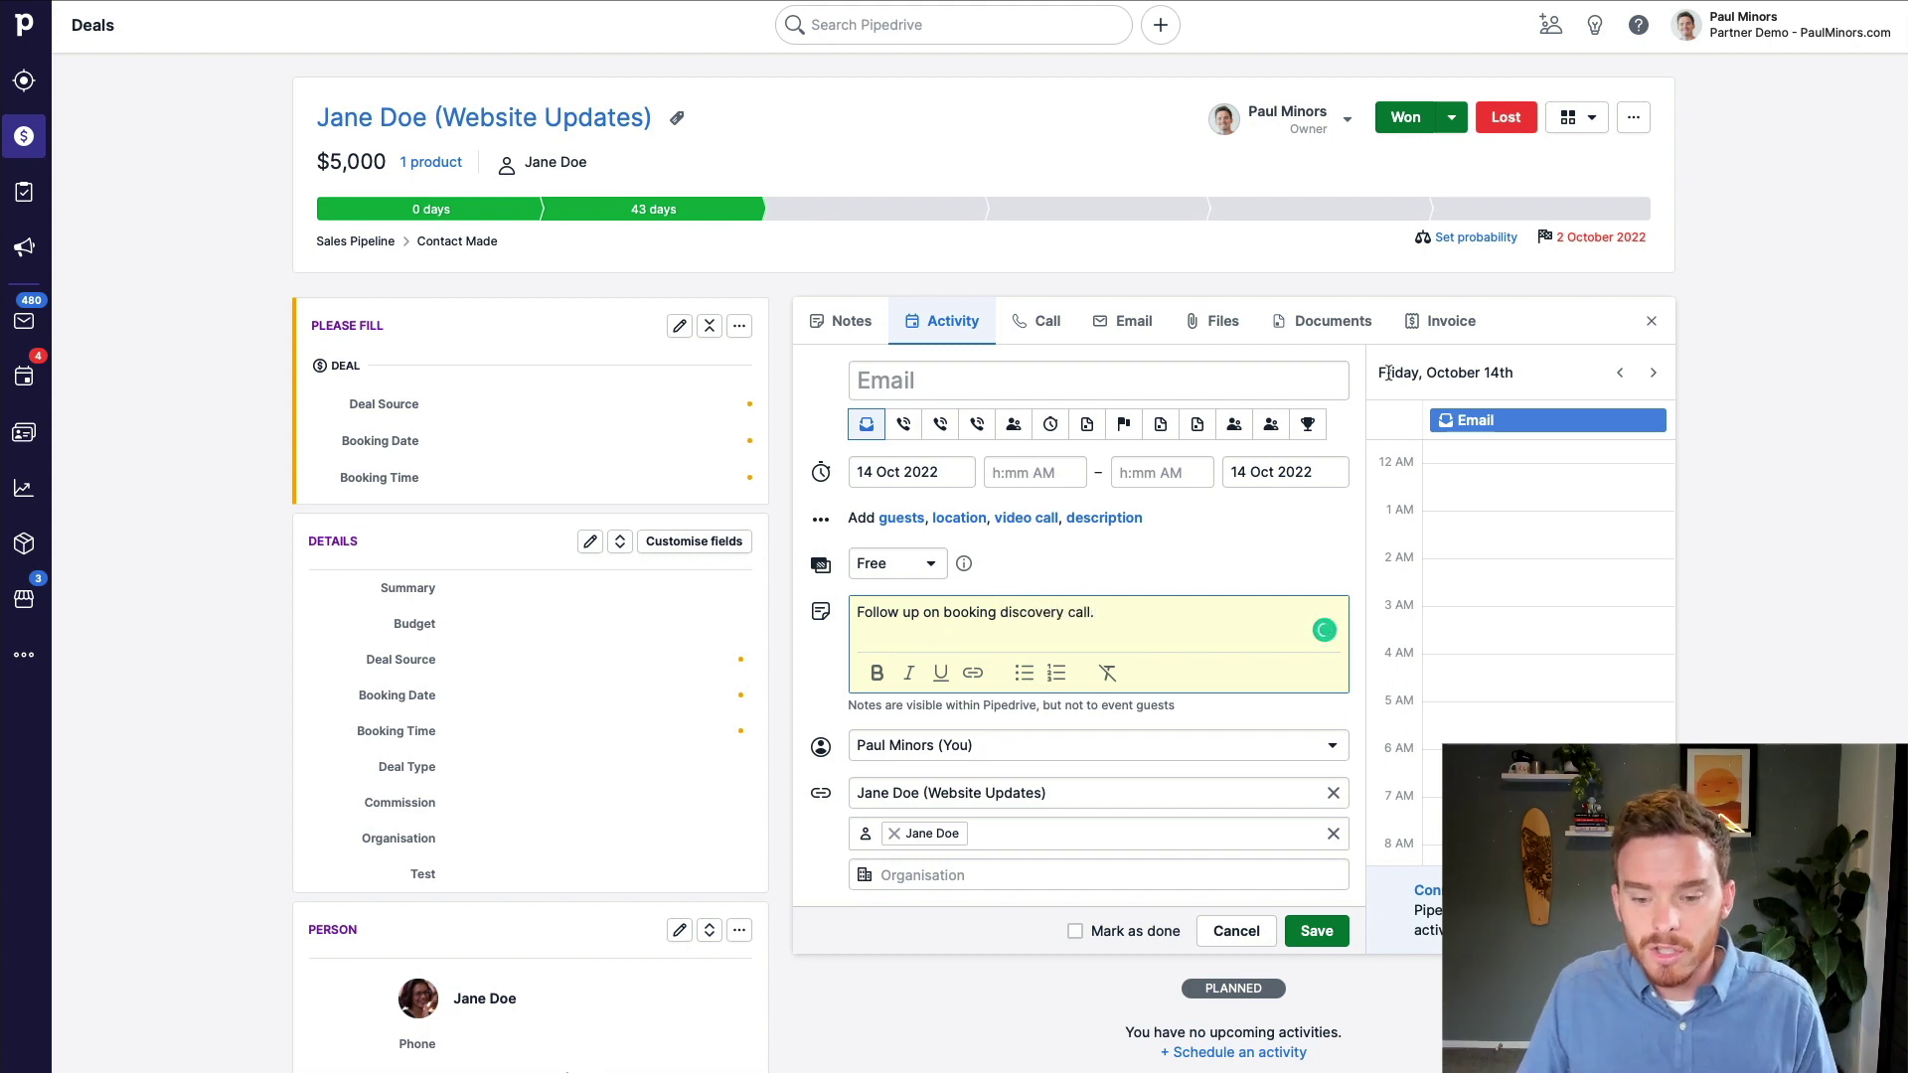
click(1317, 931)
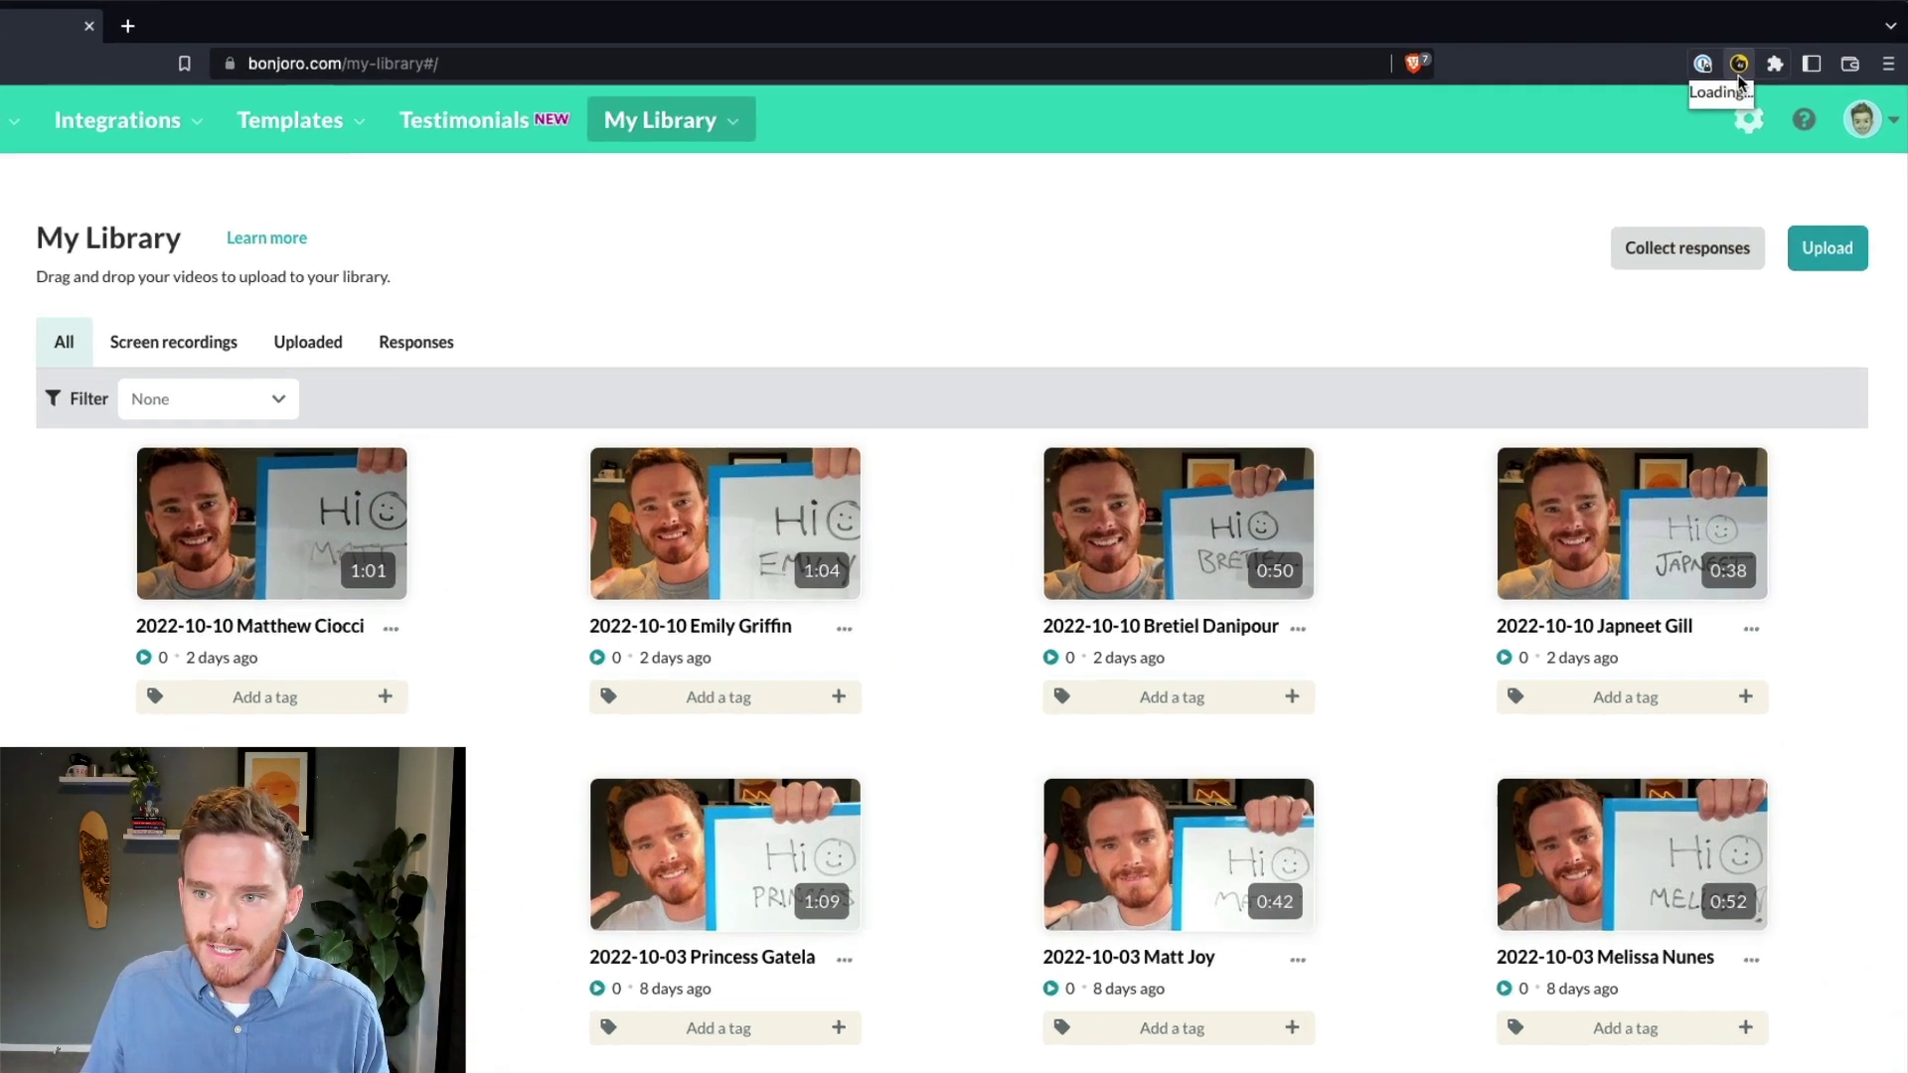
- Open the Bonjoro recorder, try the Screen, Webcam and Screen+Cam modes, and settle on Webcam
click(1759, 57)
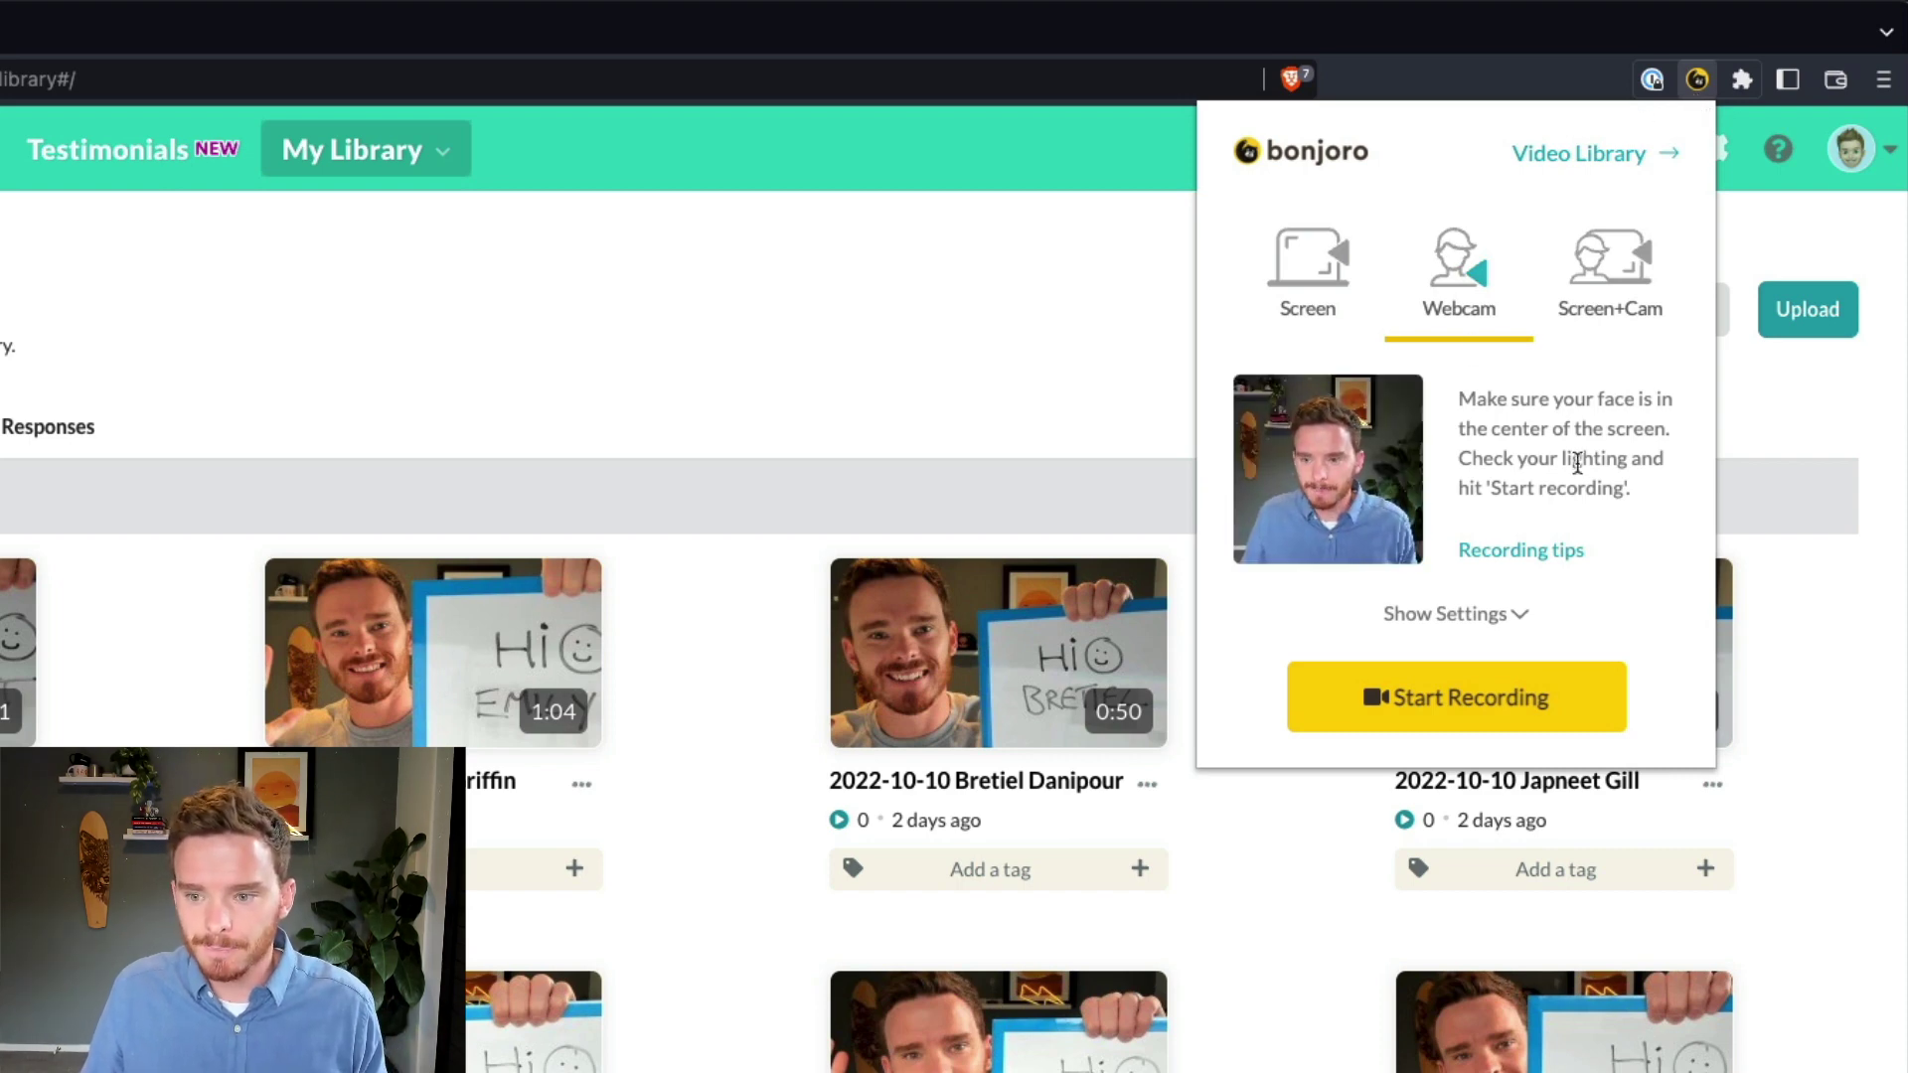
click(1341, 294)
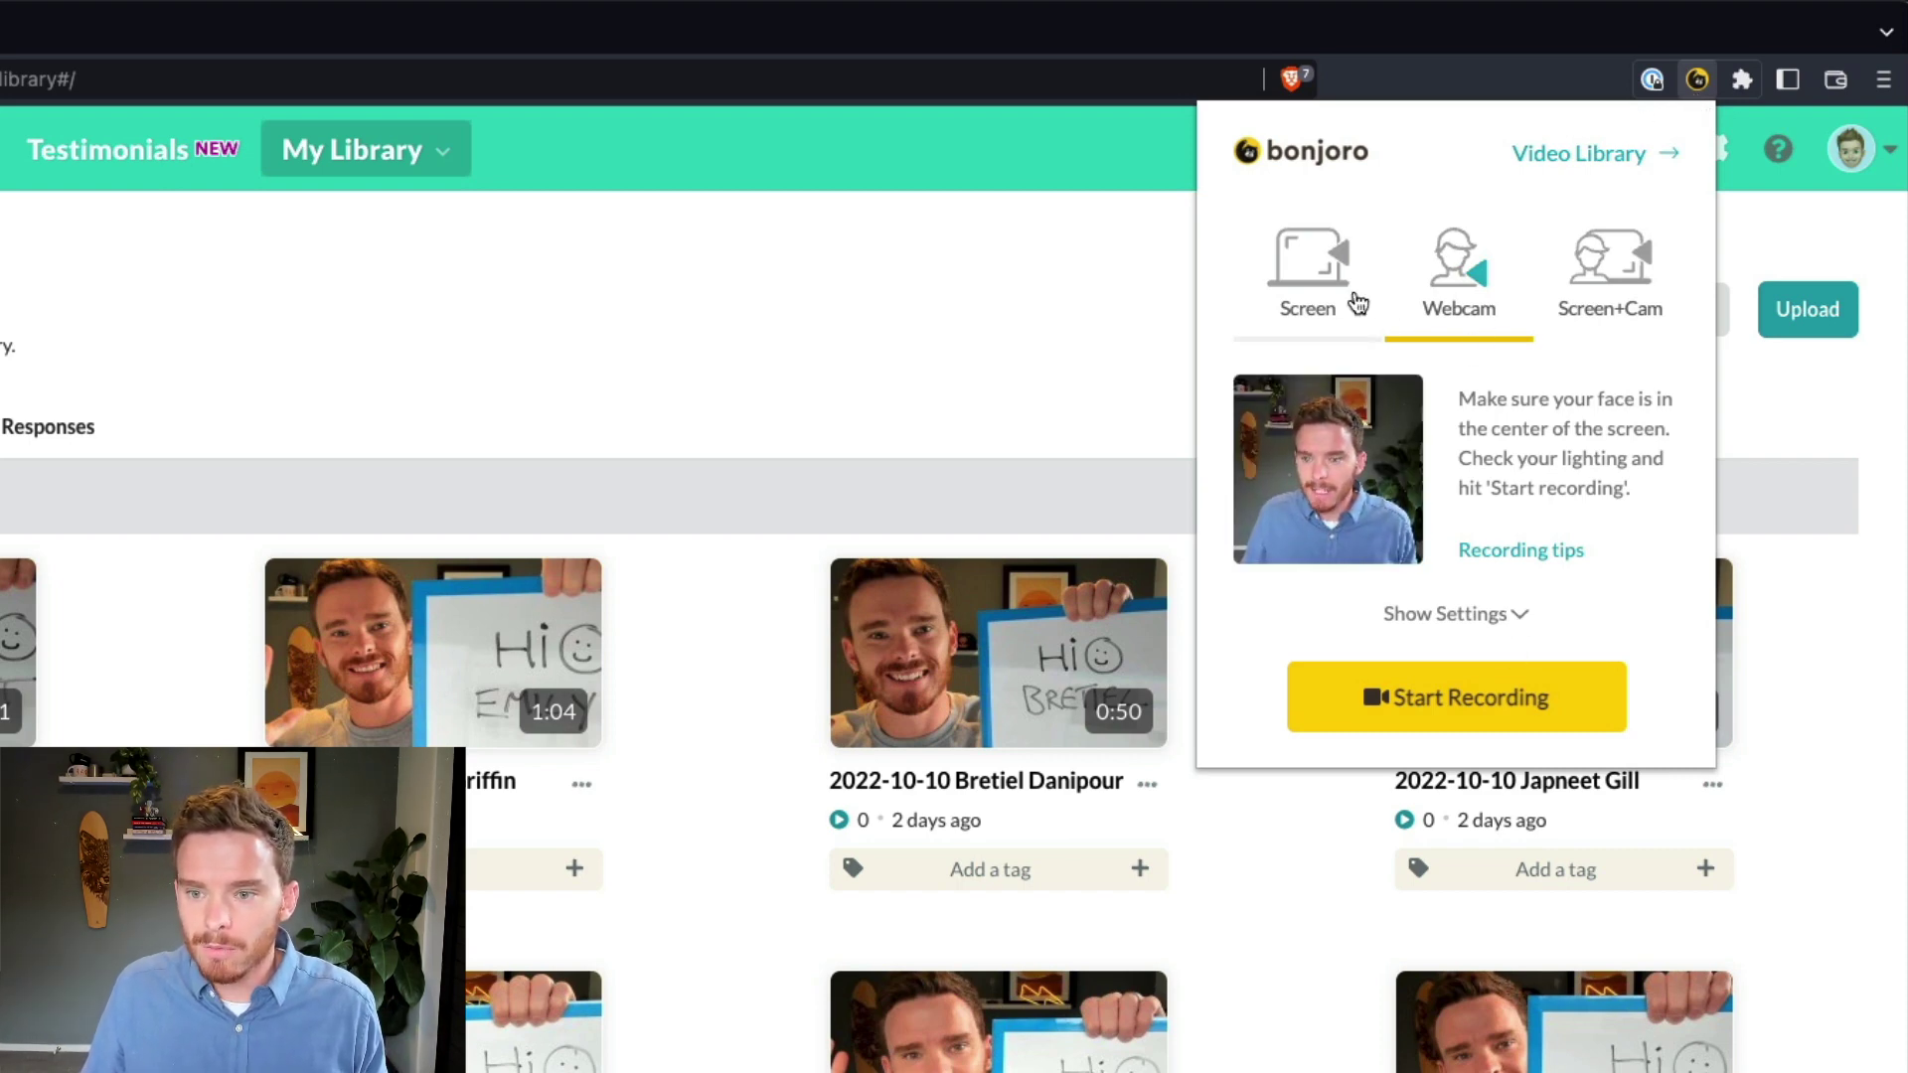
click(1449, 291)
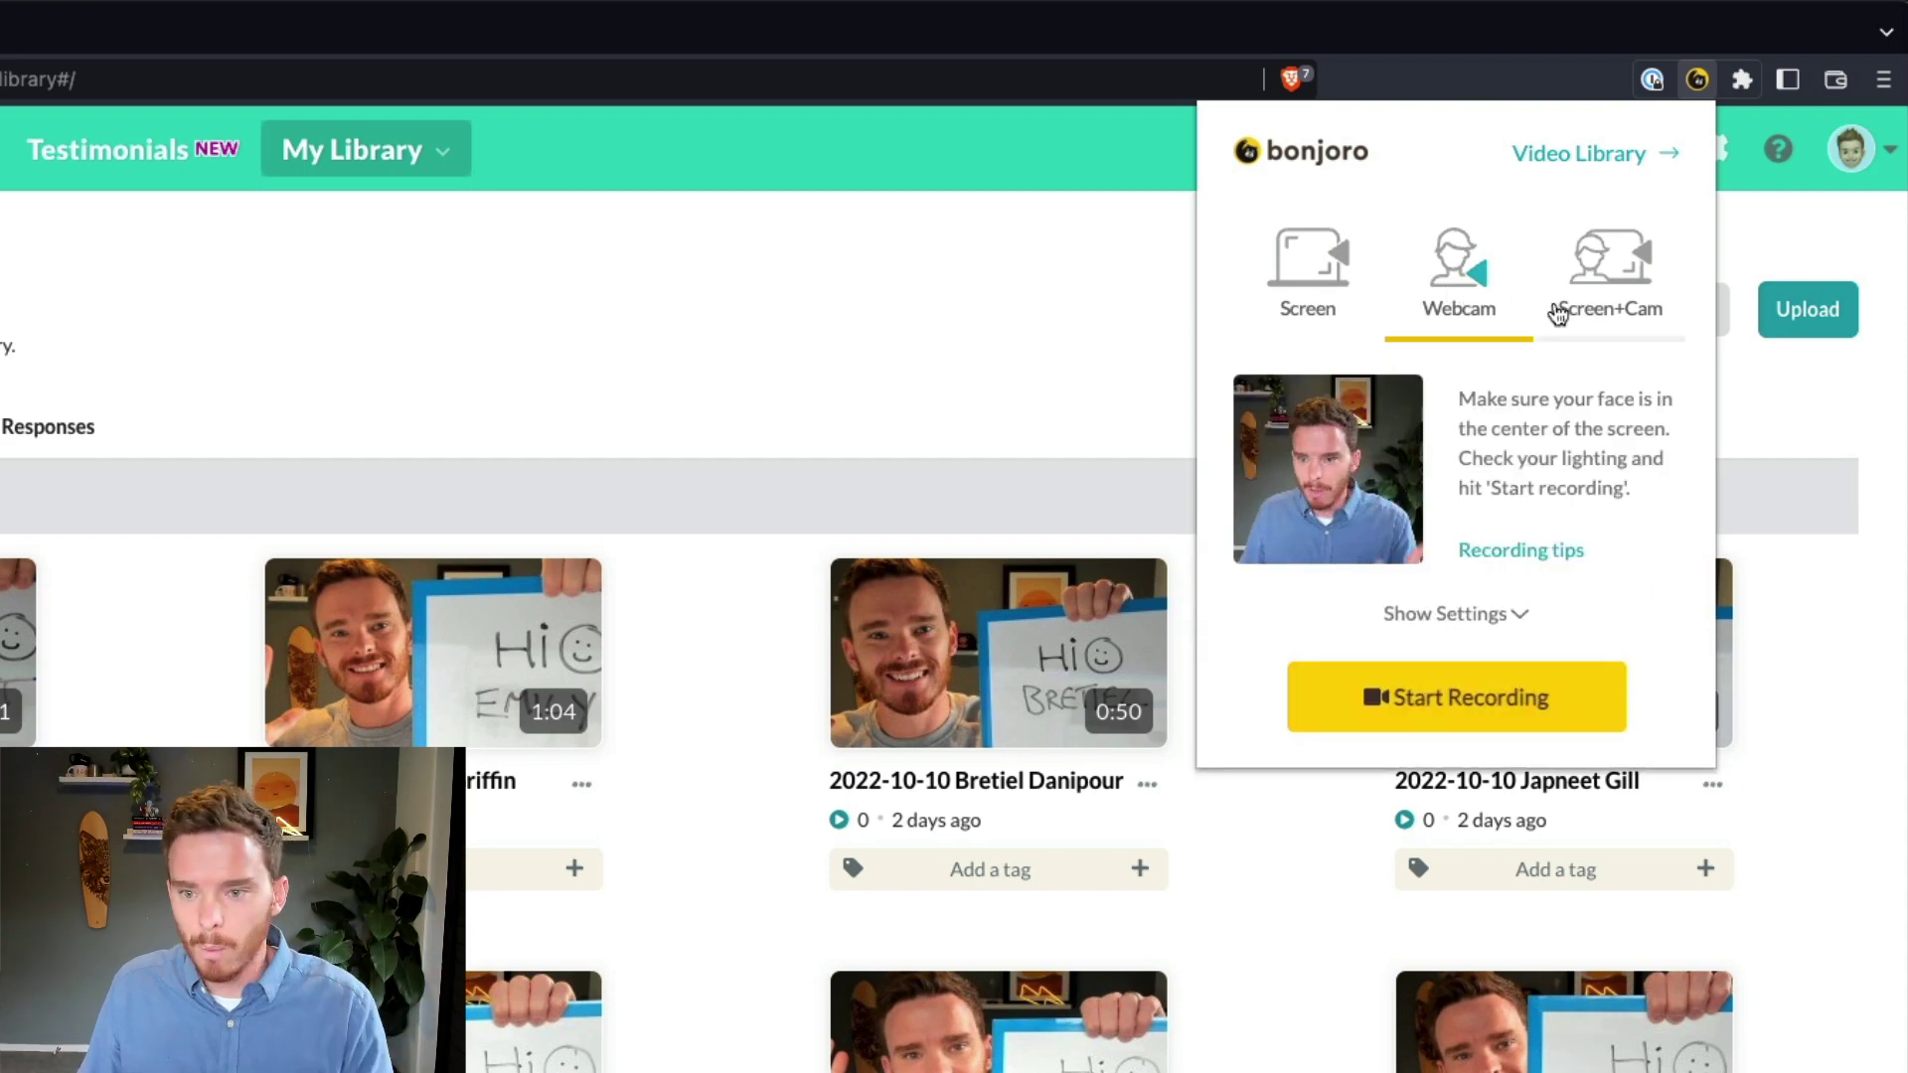
click(1604, 274)
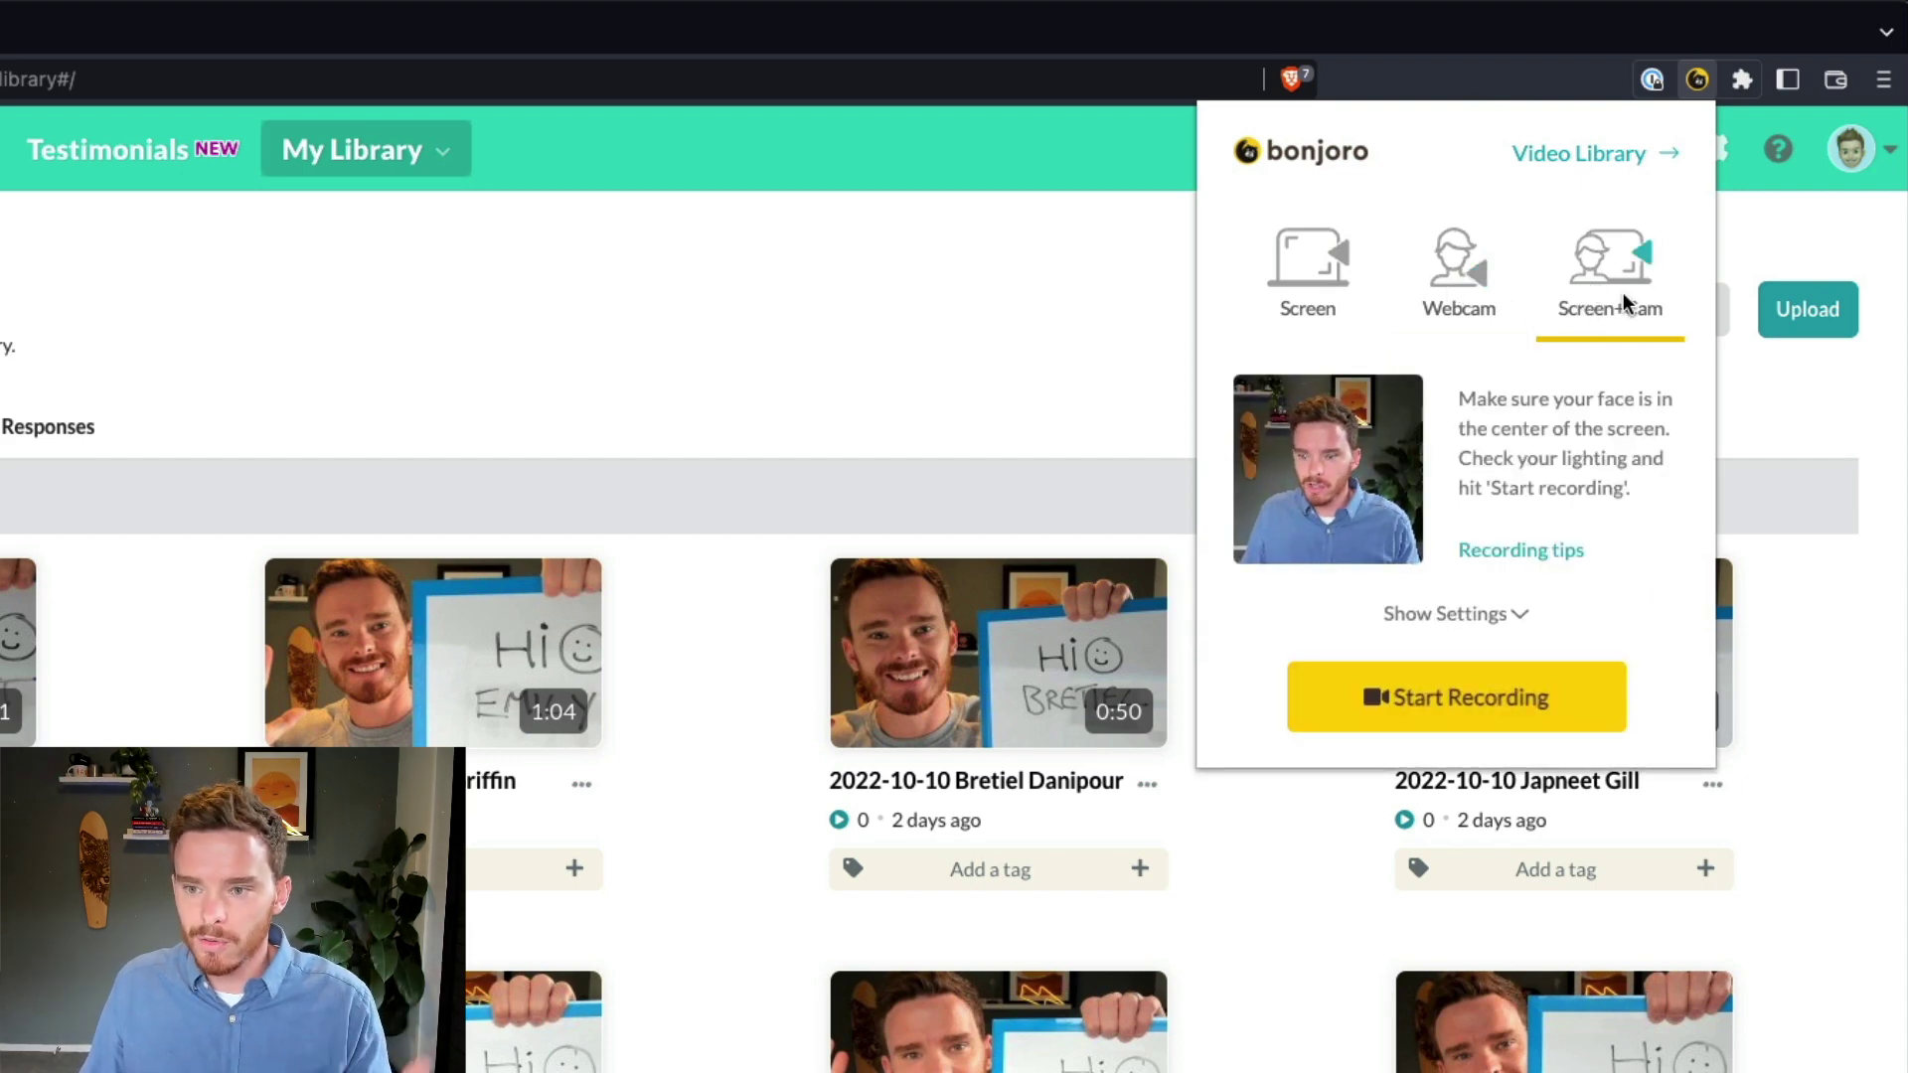
click(1481, 287)
click(1503, 613)
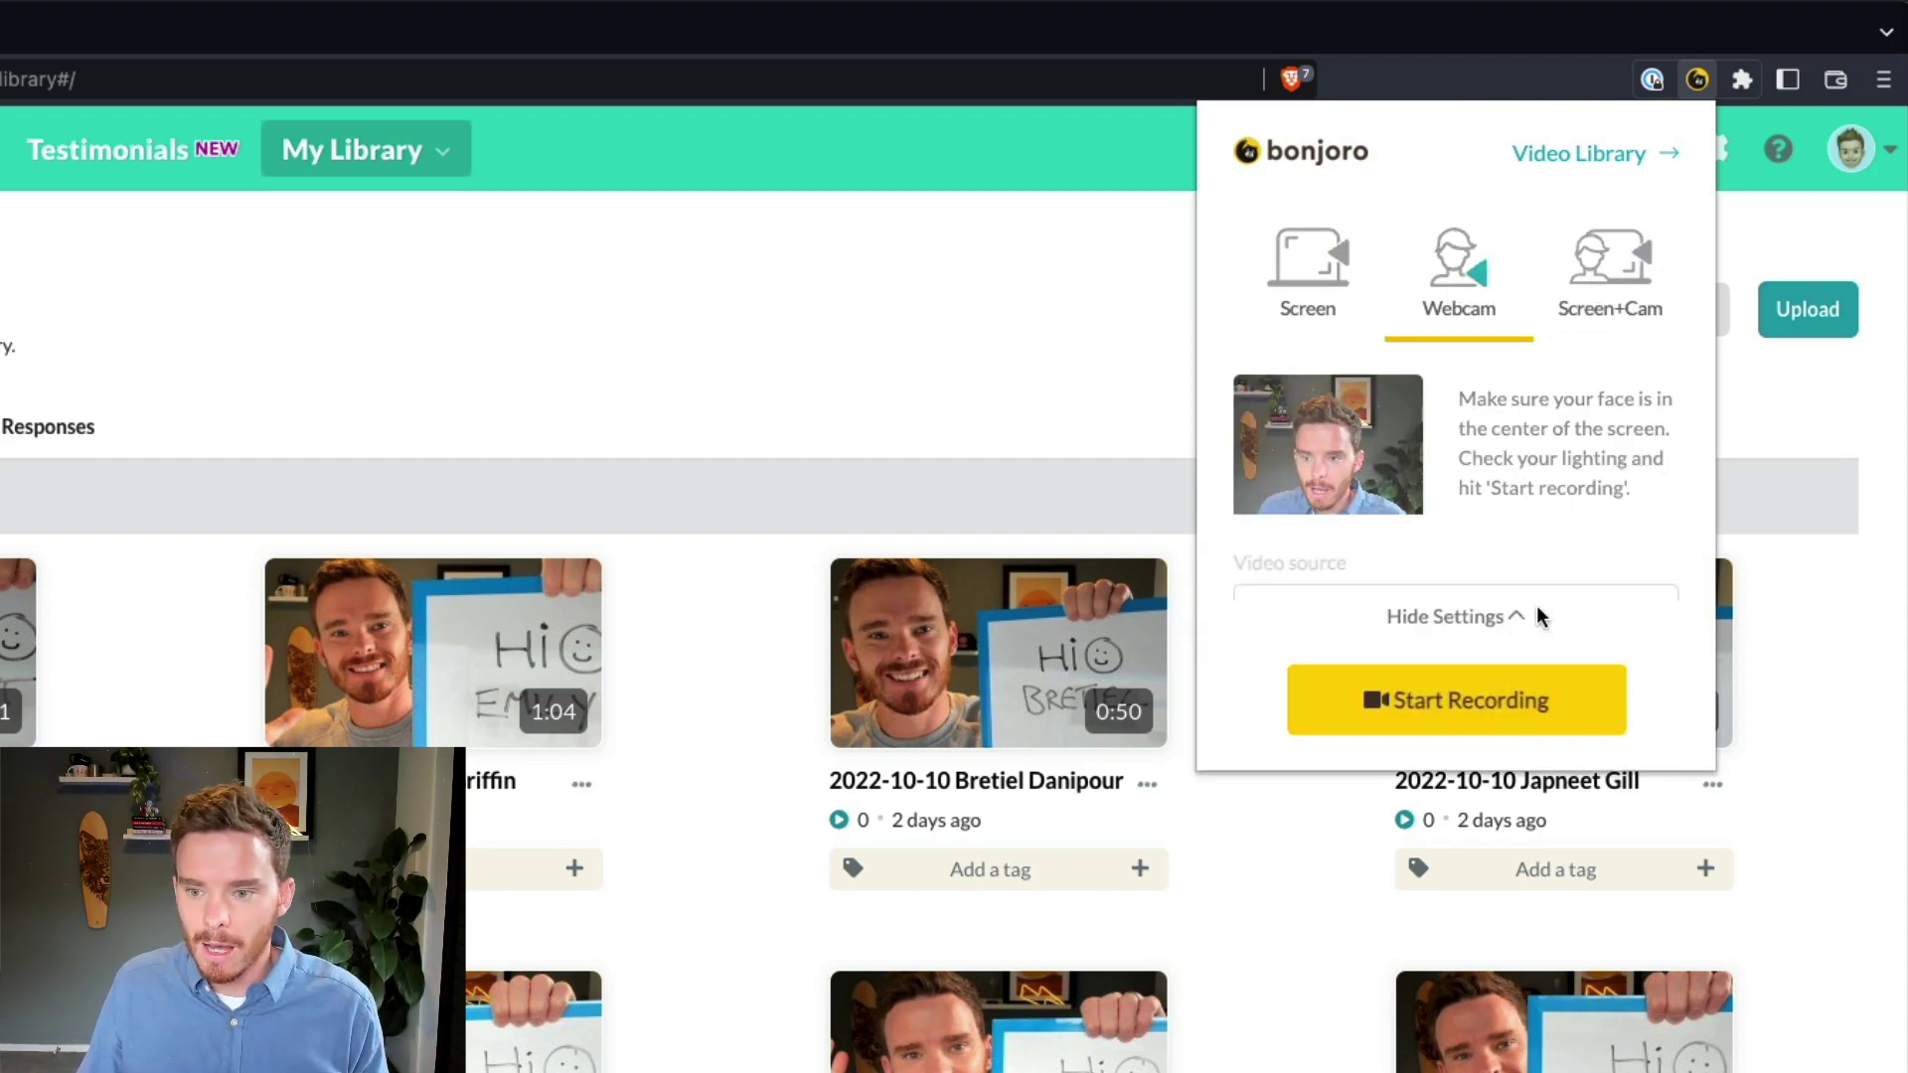
click(1508, 617)
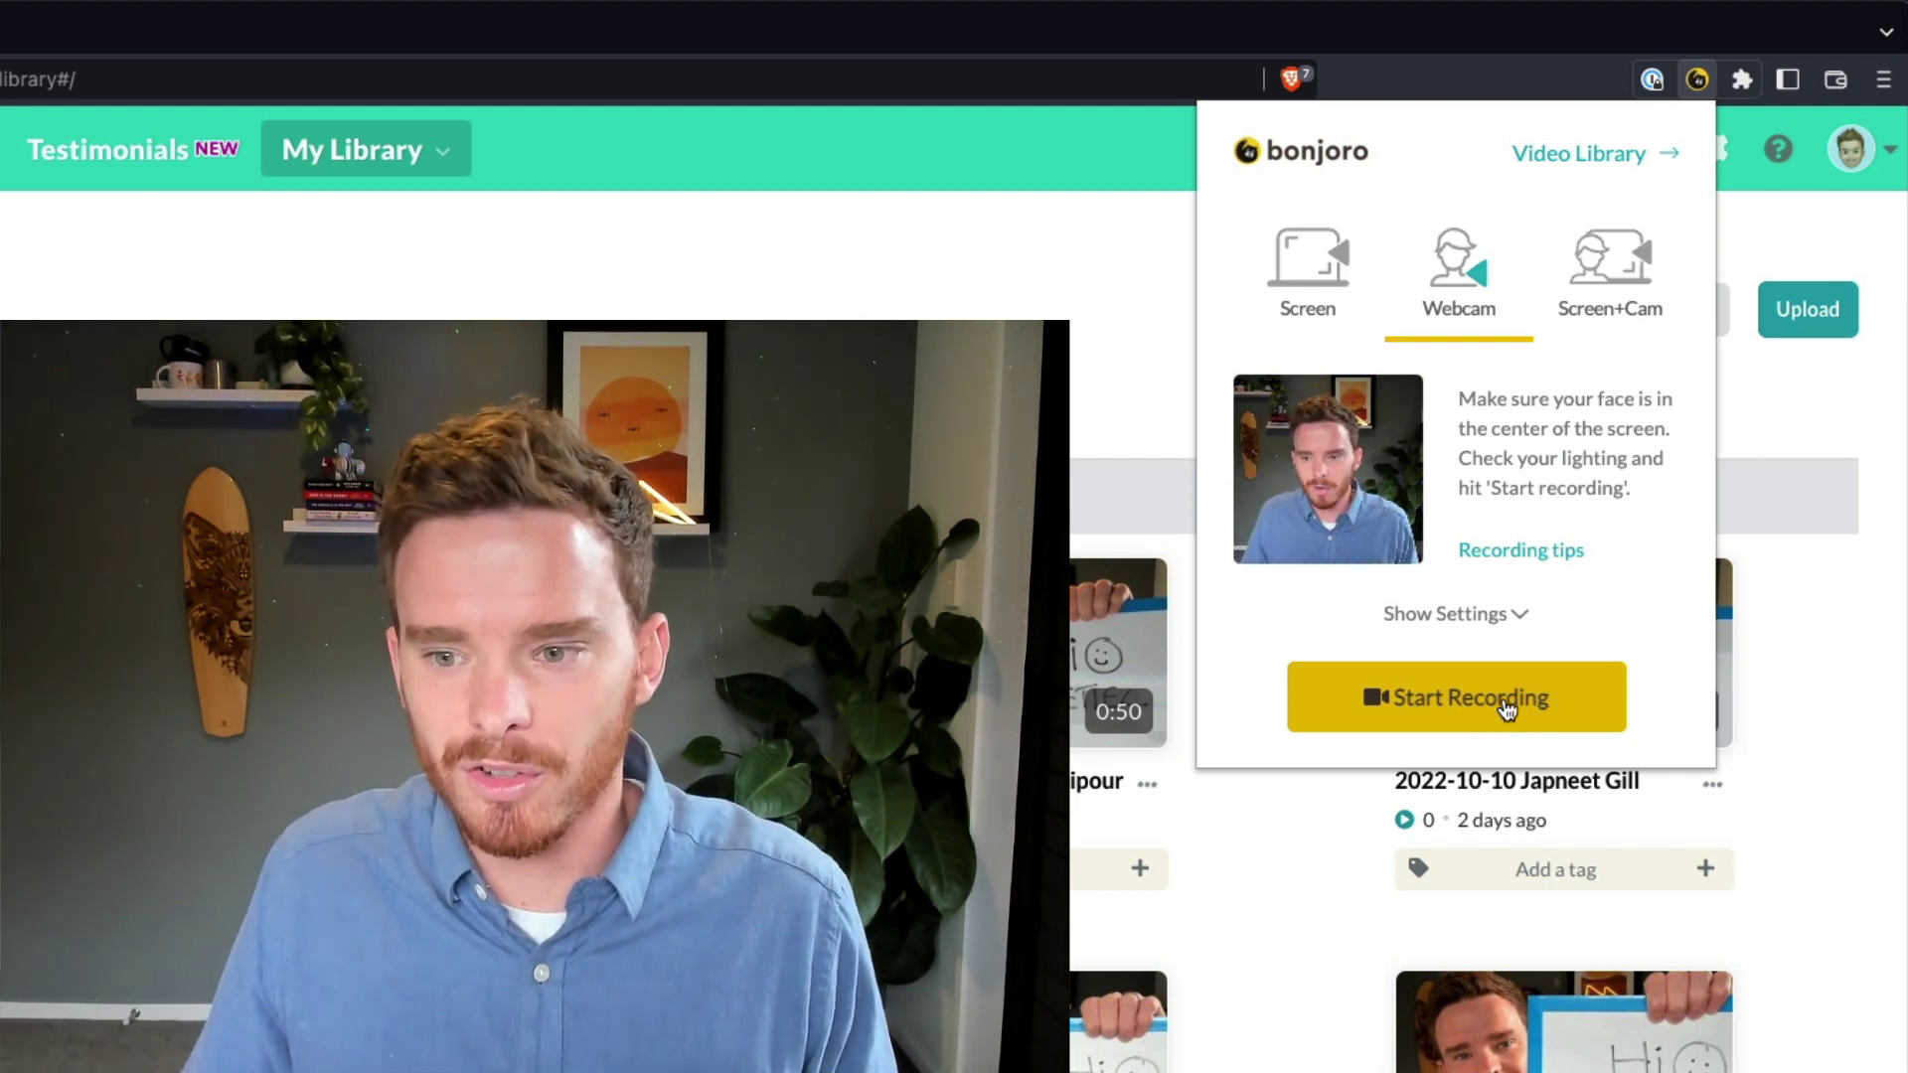
- Record a webcam greeting video and stop it to open the Untitled recording
click(1498, 699)
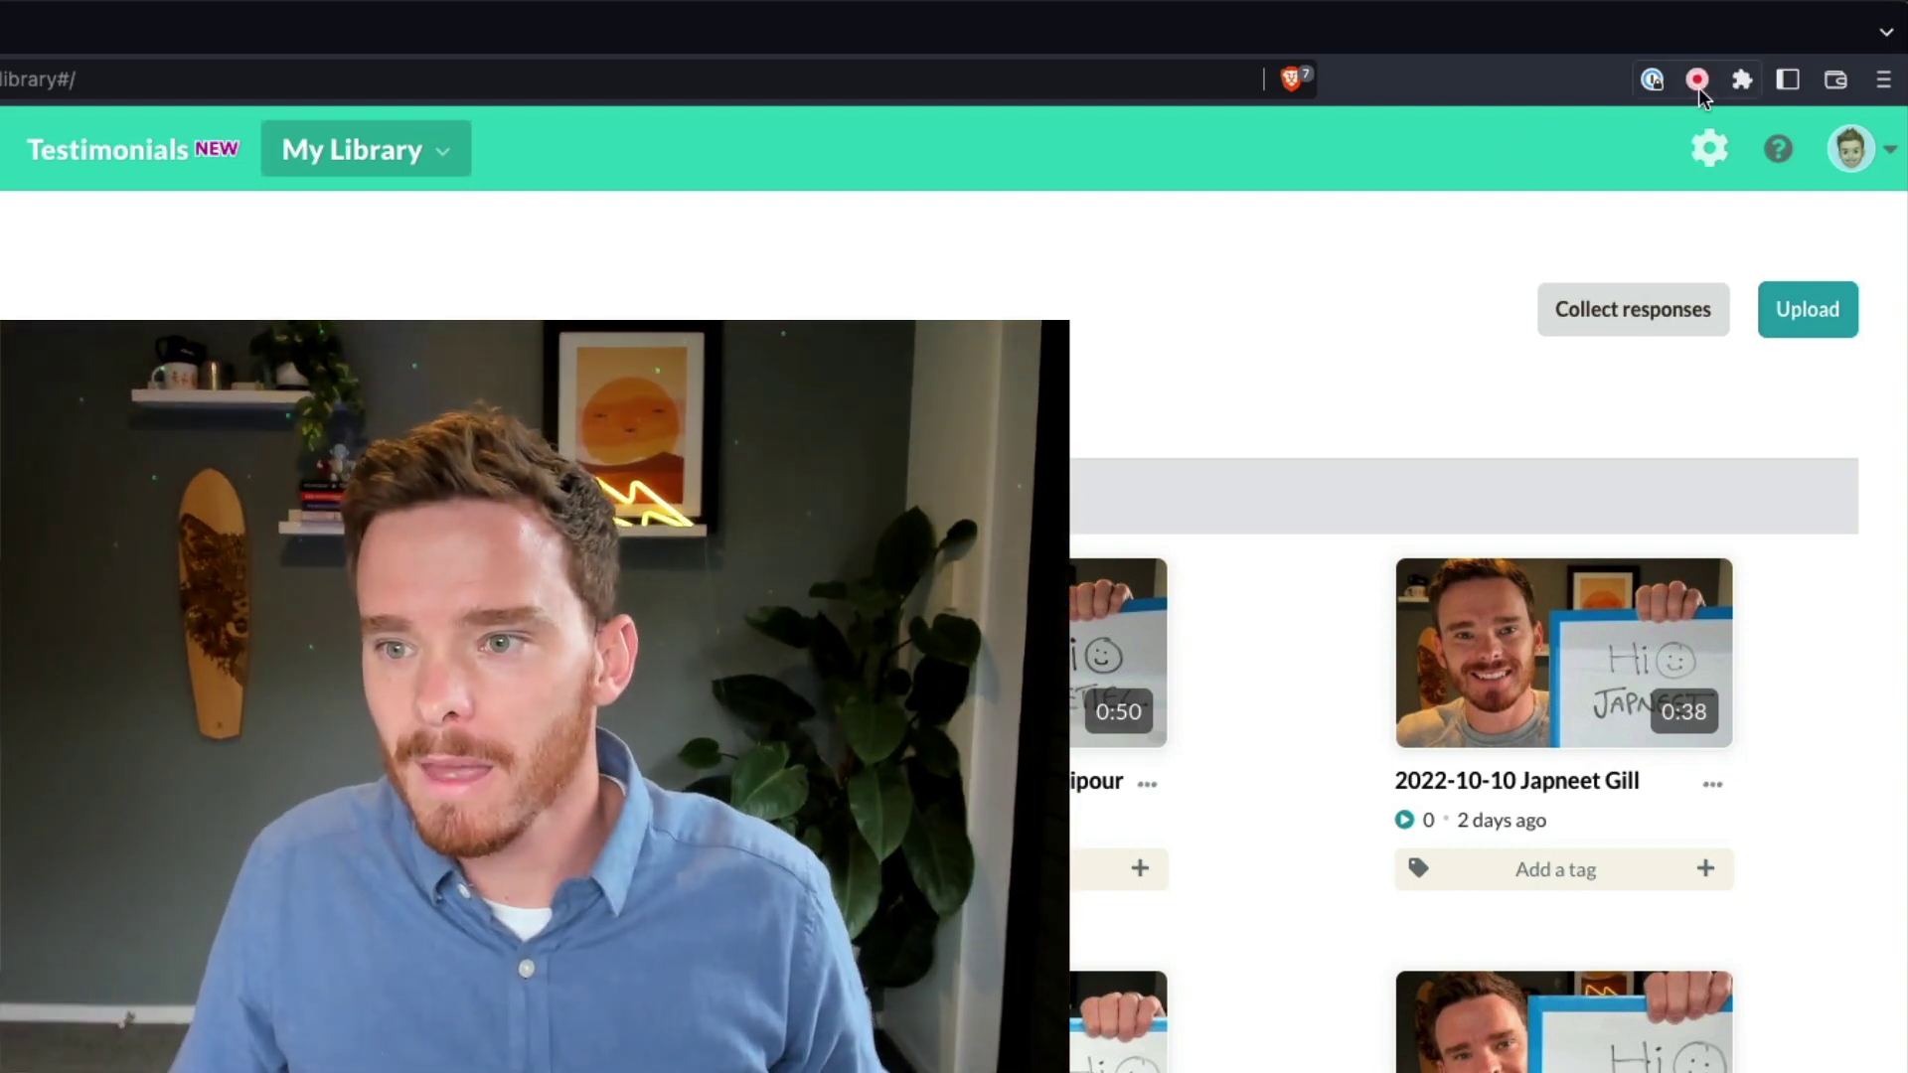
click(1698, 84)
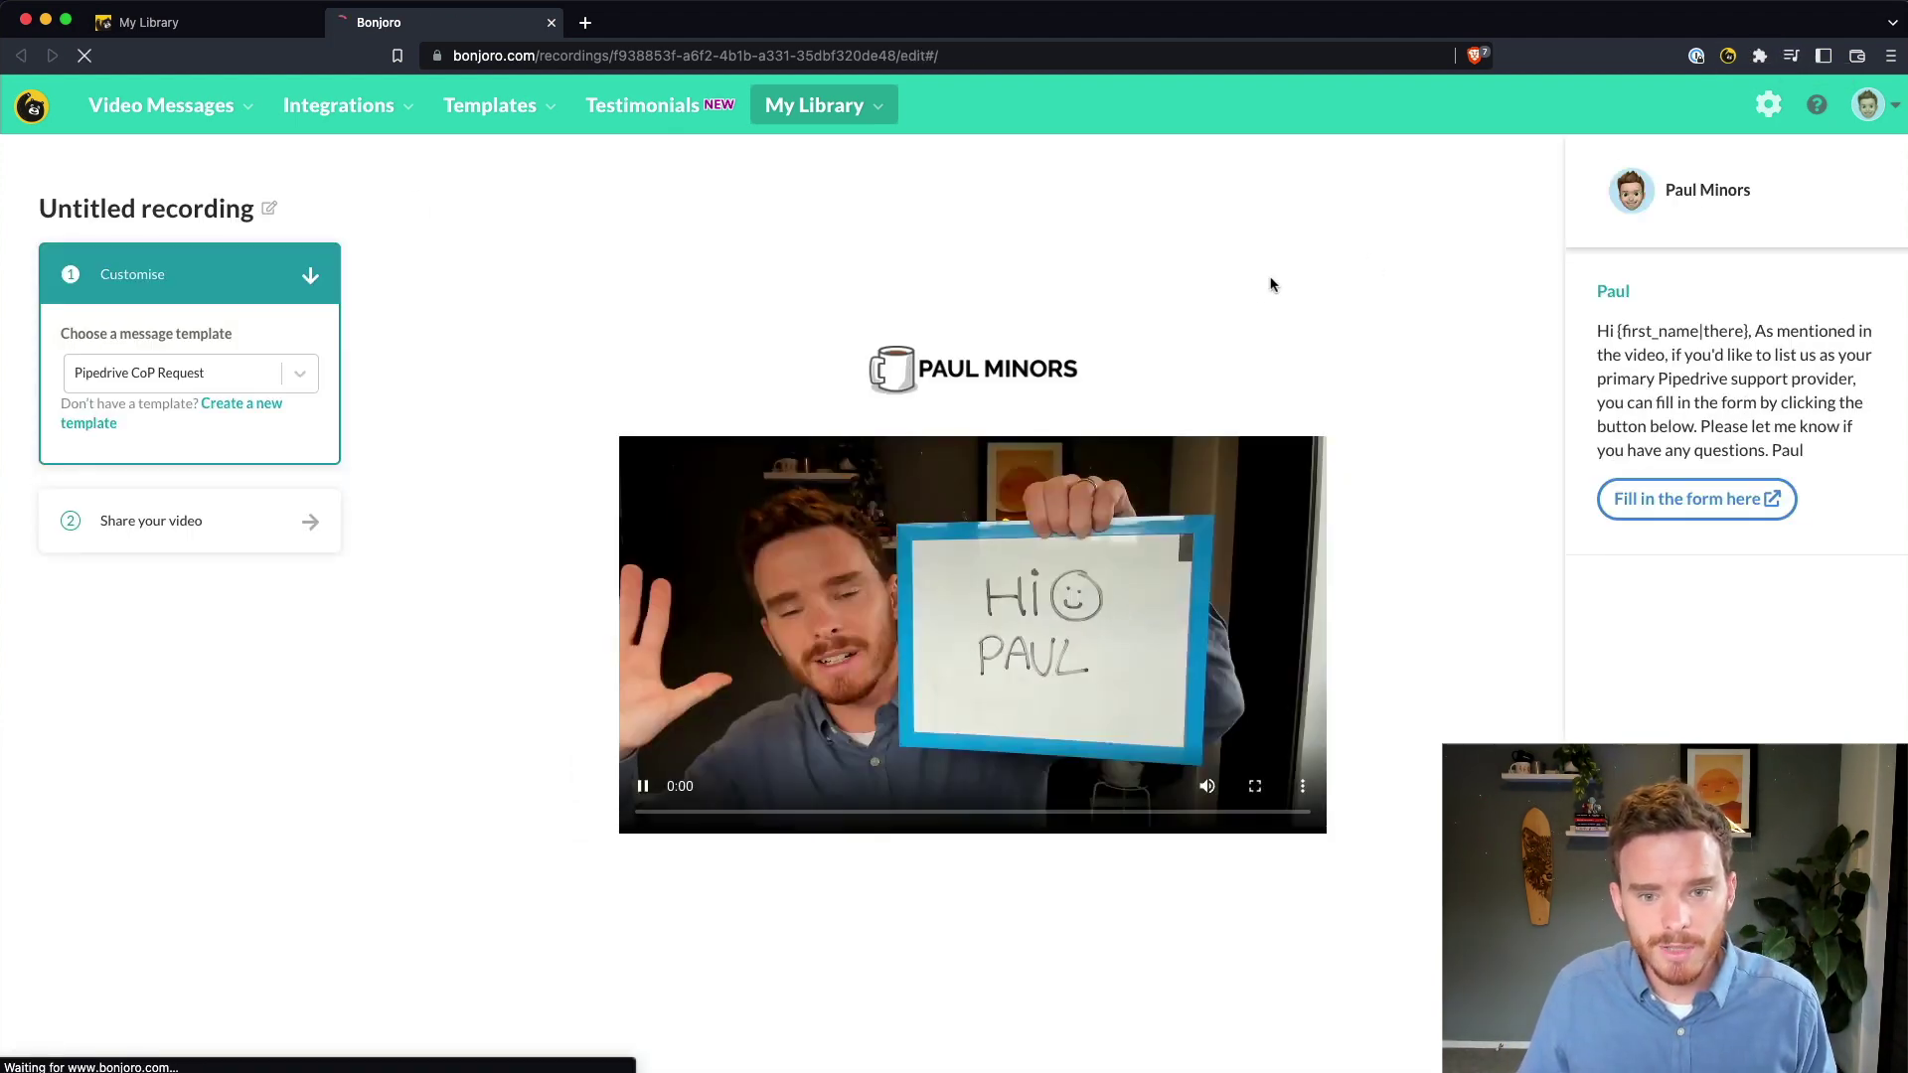
- Pause the preview and apply the Master Pipedrive » Follow Up message template
click(643, 786)
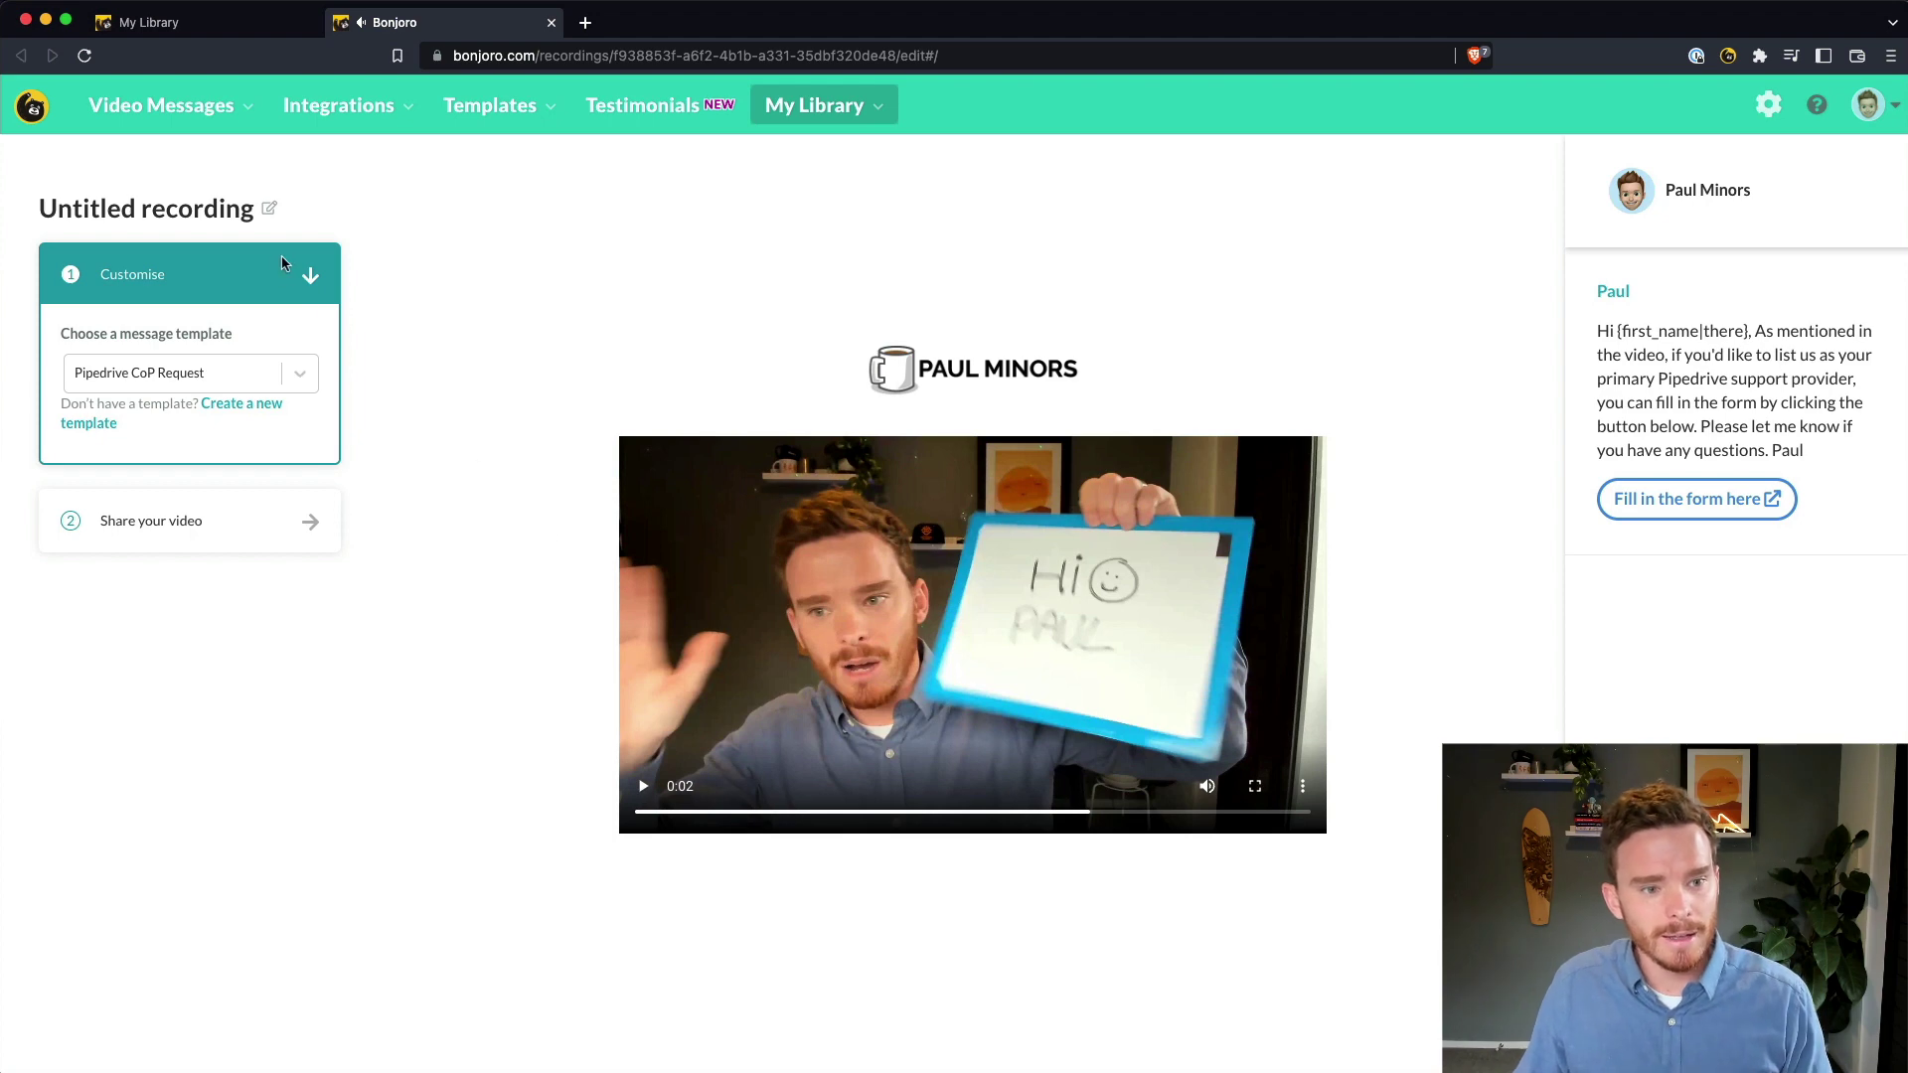
click(228, 384)
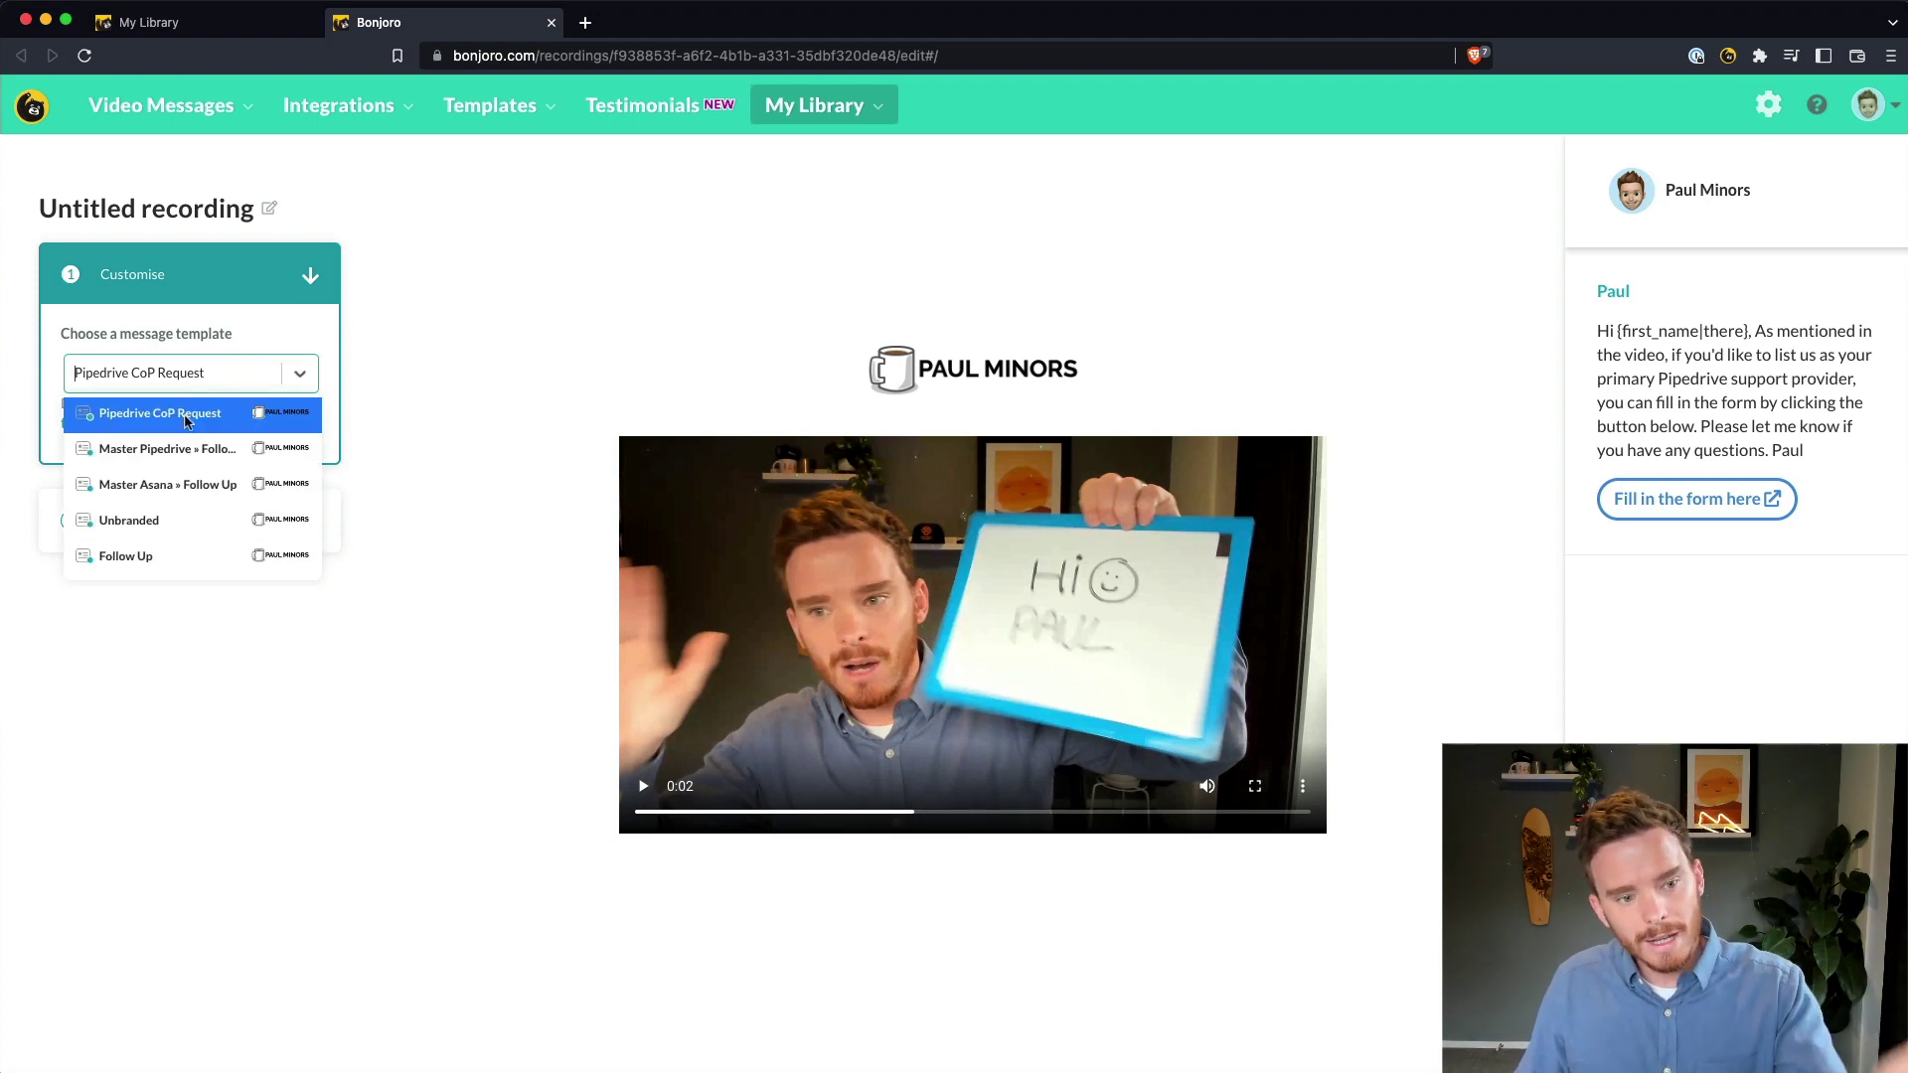
click(192, 463)
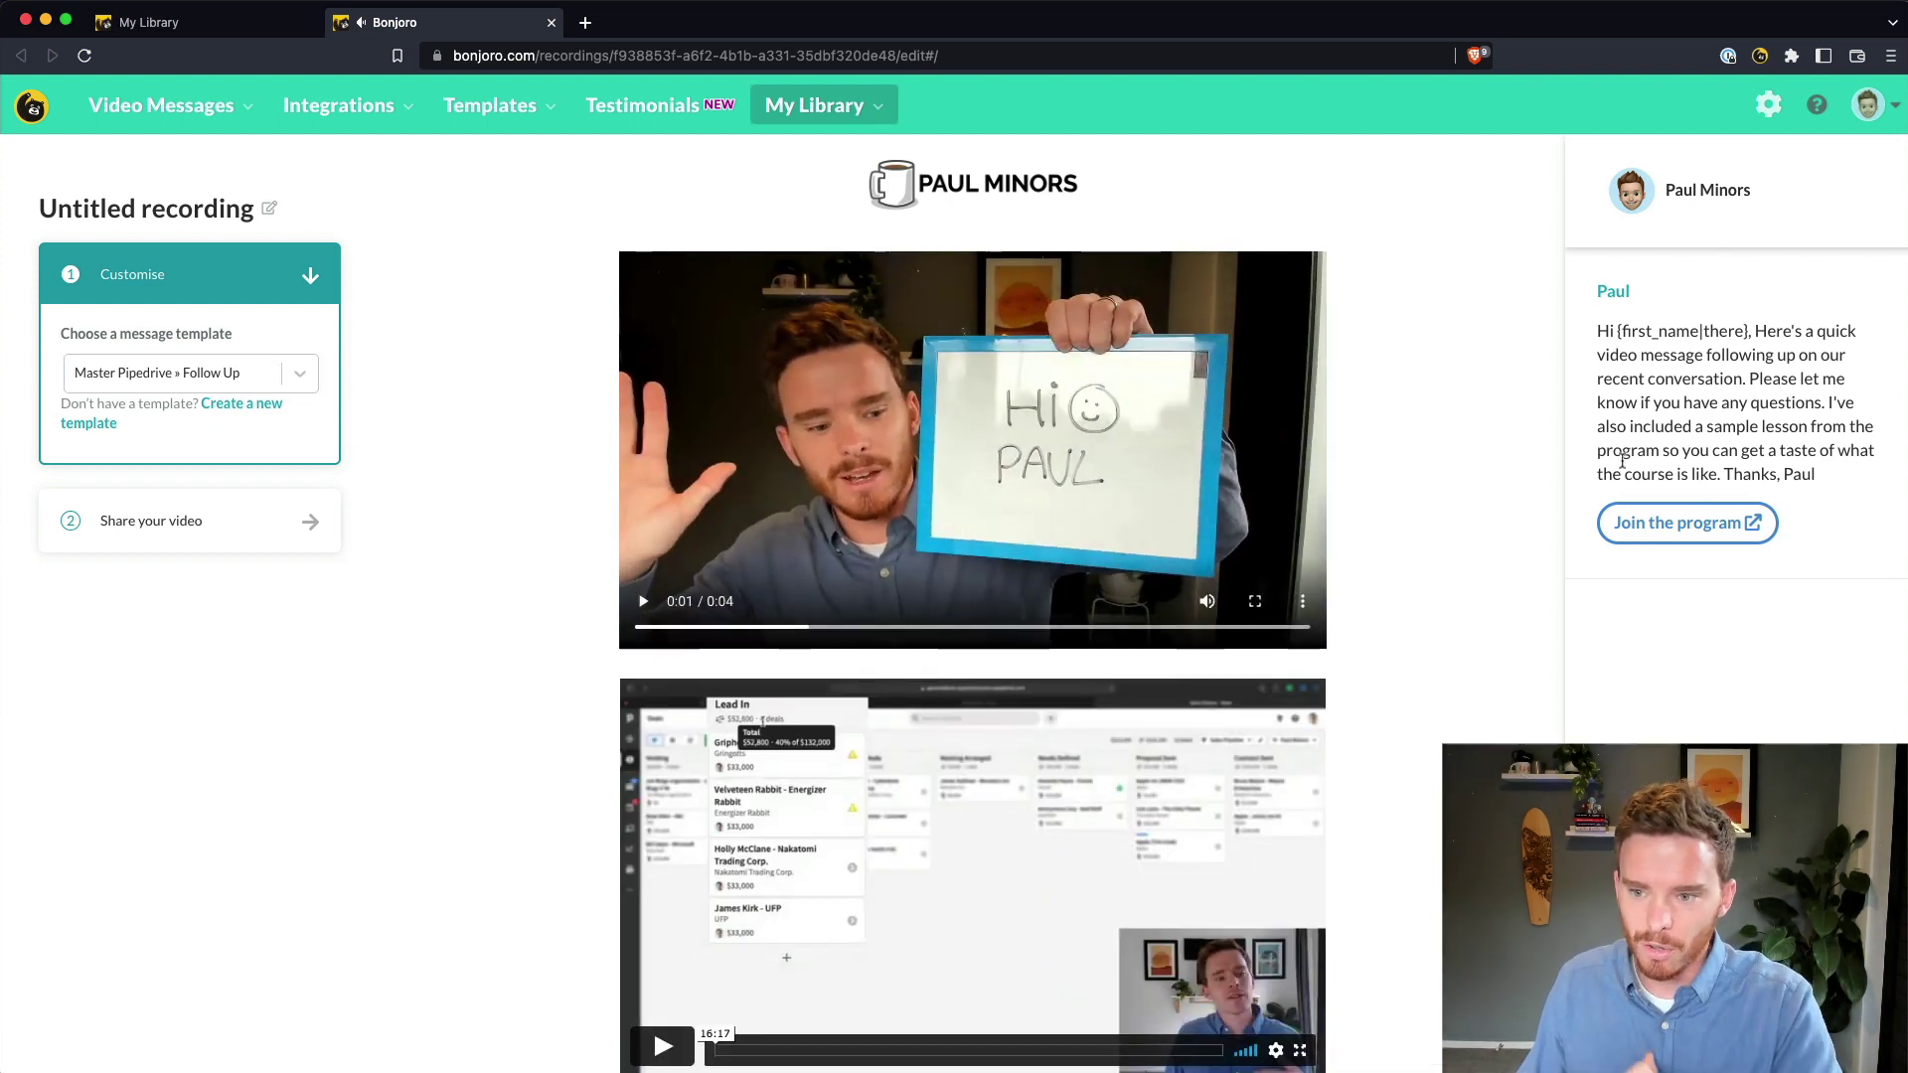
- Copy the video's thumbnail and link using the Thumb & link sharing option
scroll(933, 774, down, 1)
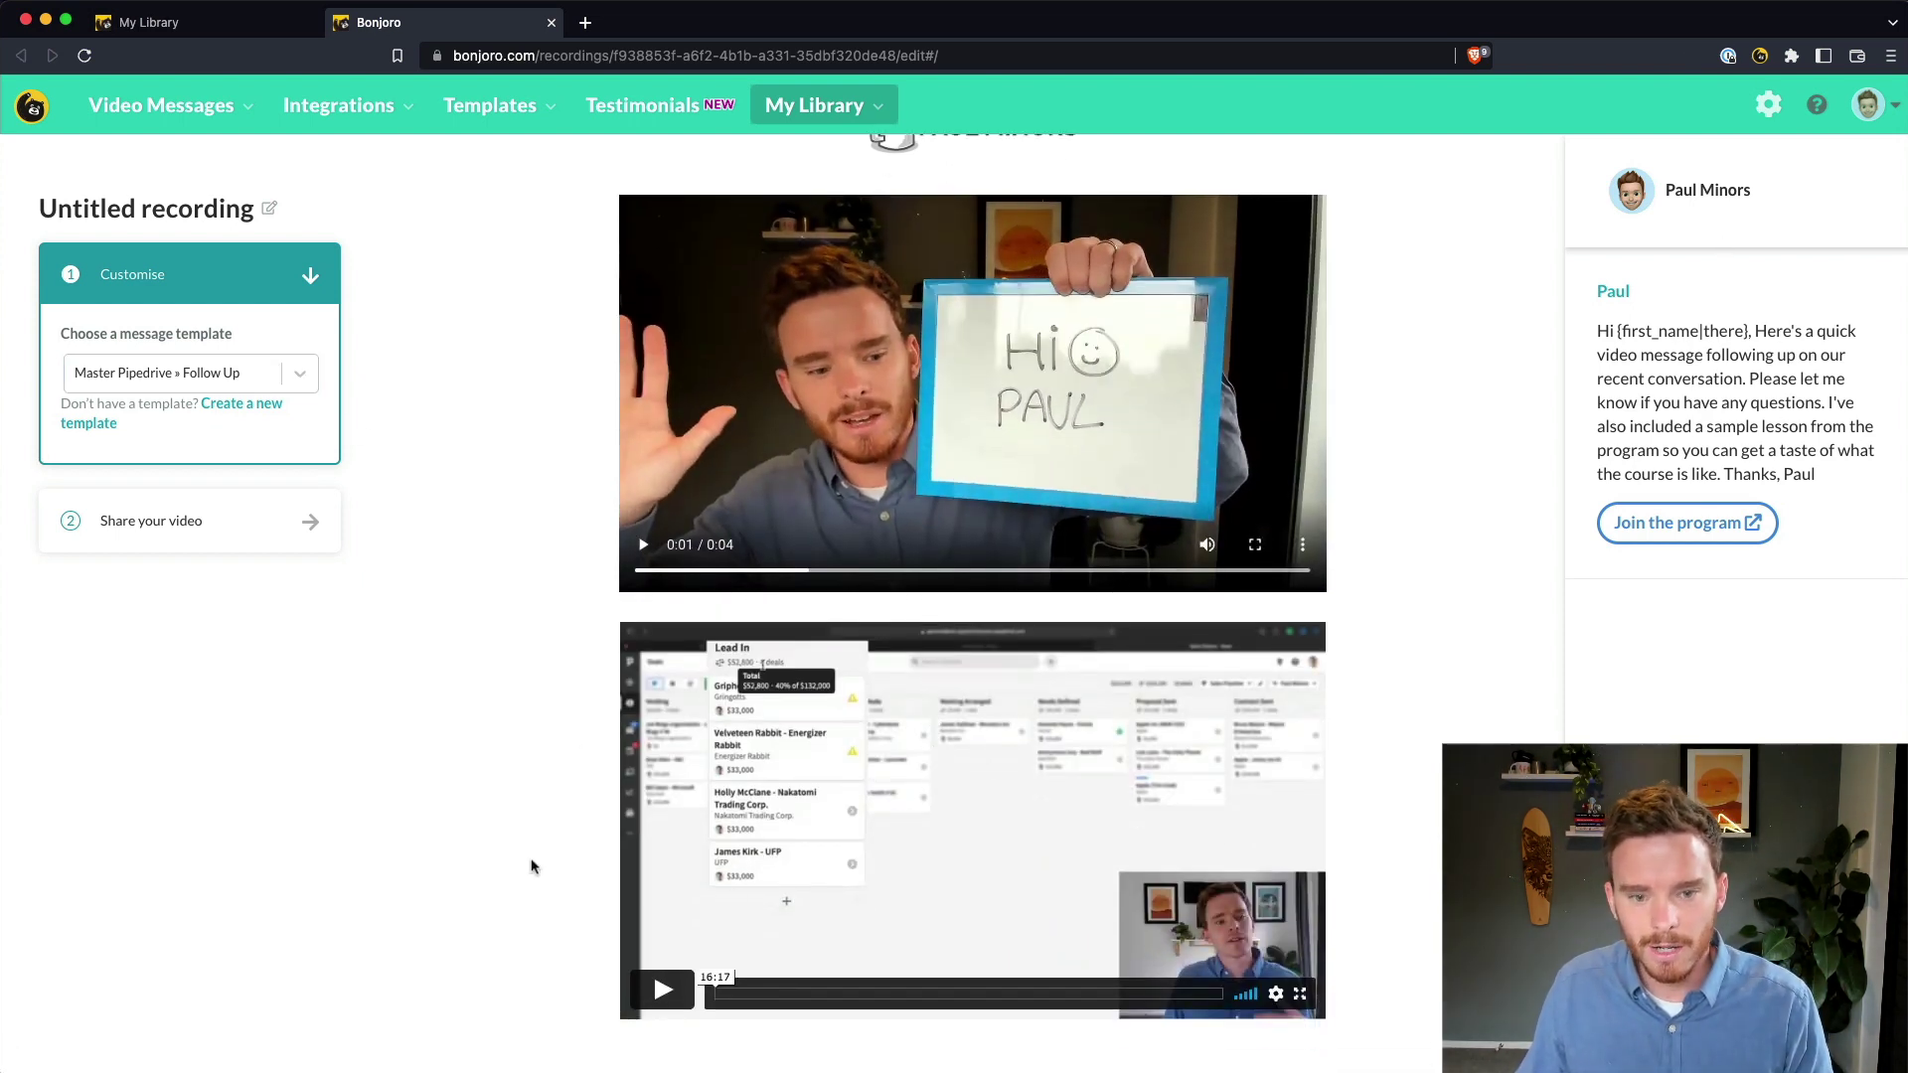
click(219, 529)
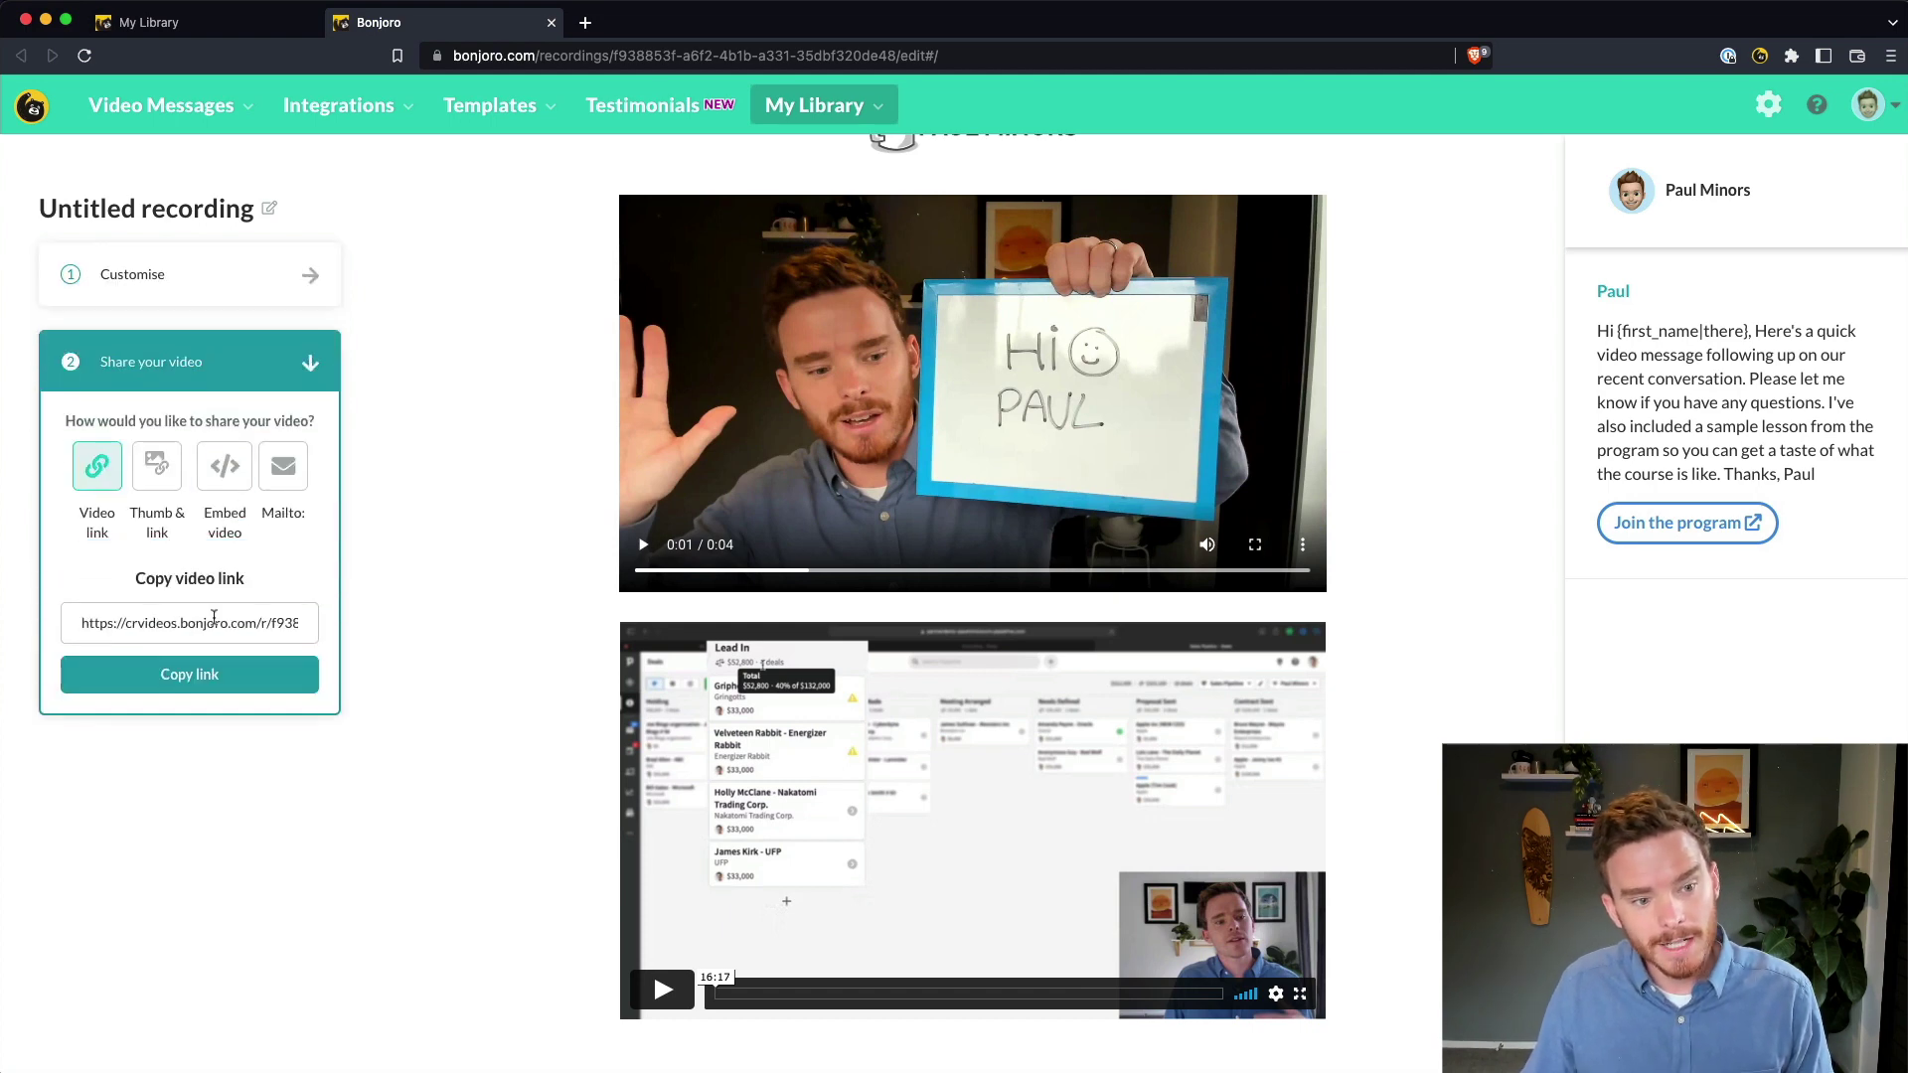
click(154, 485)
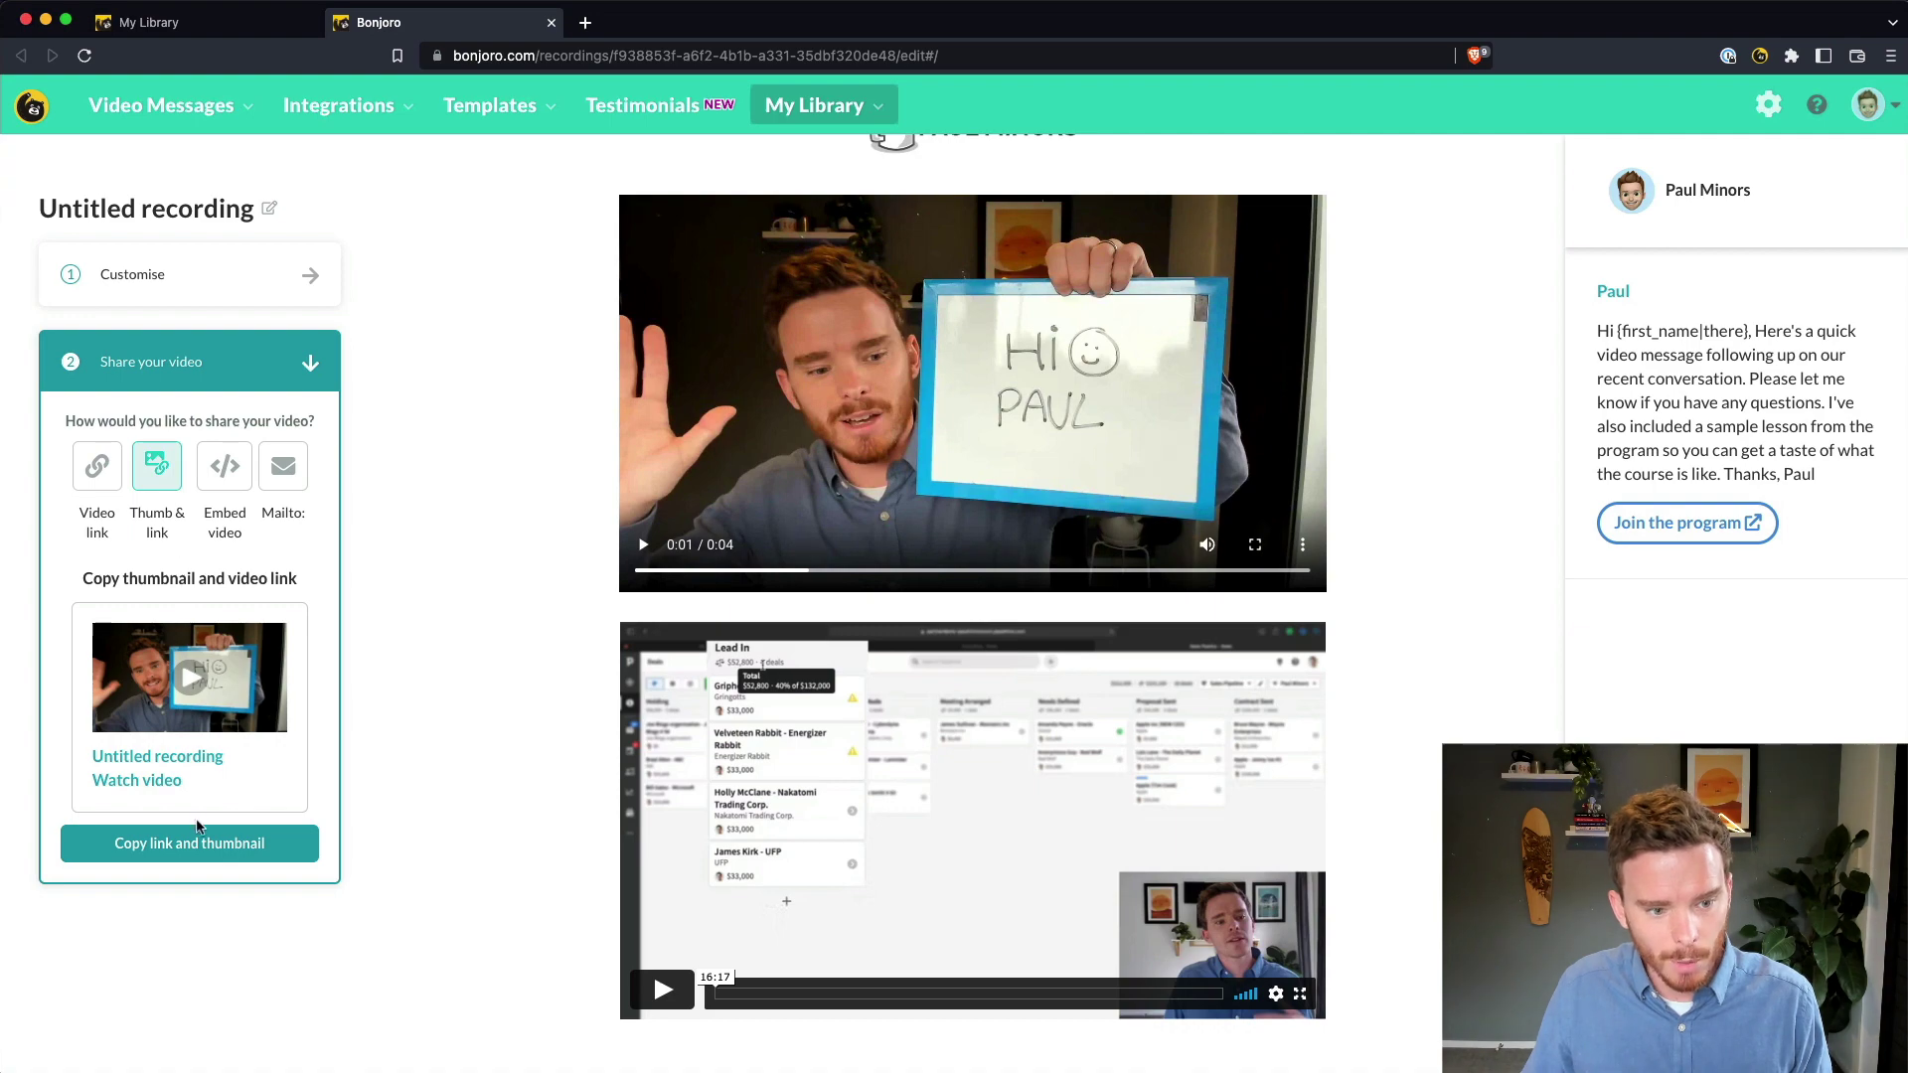
click(189, 843)
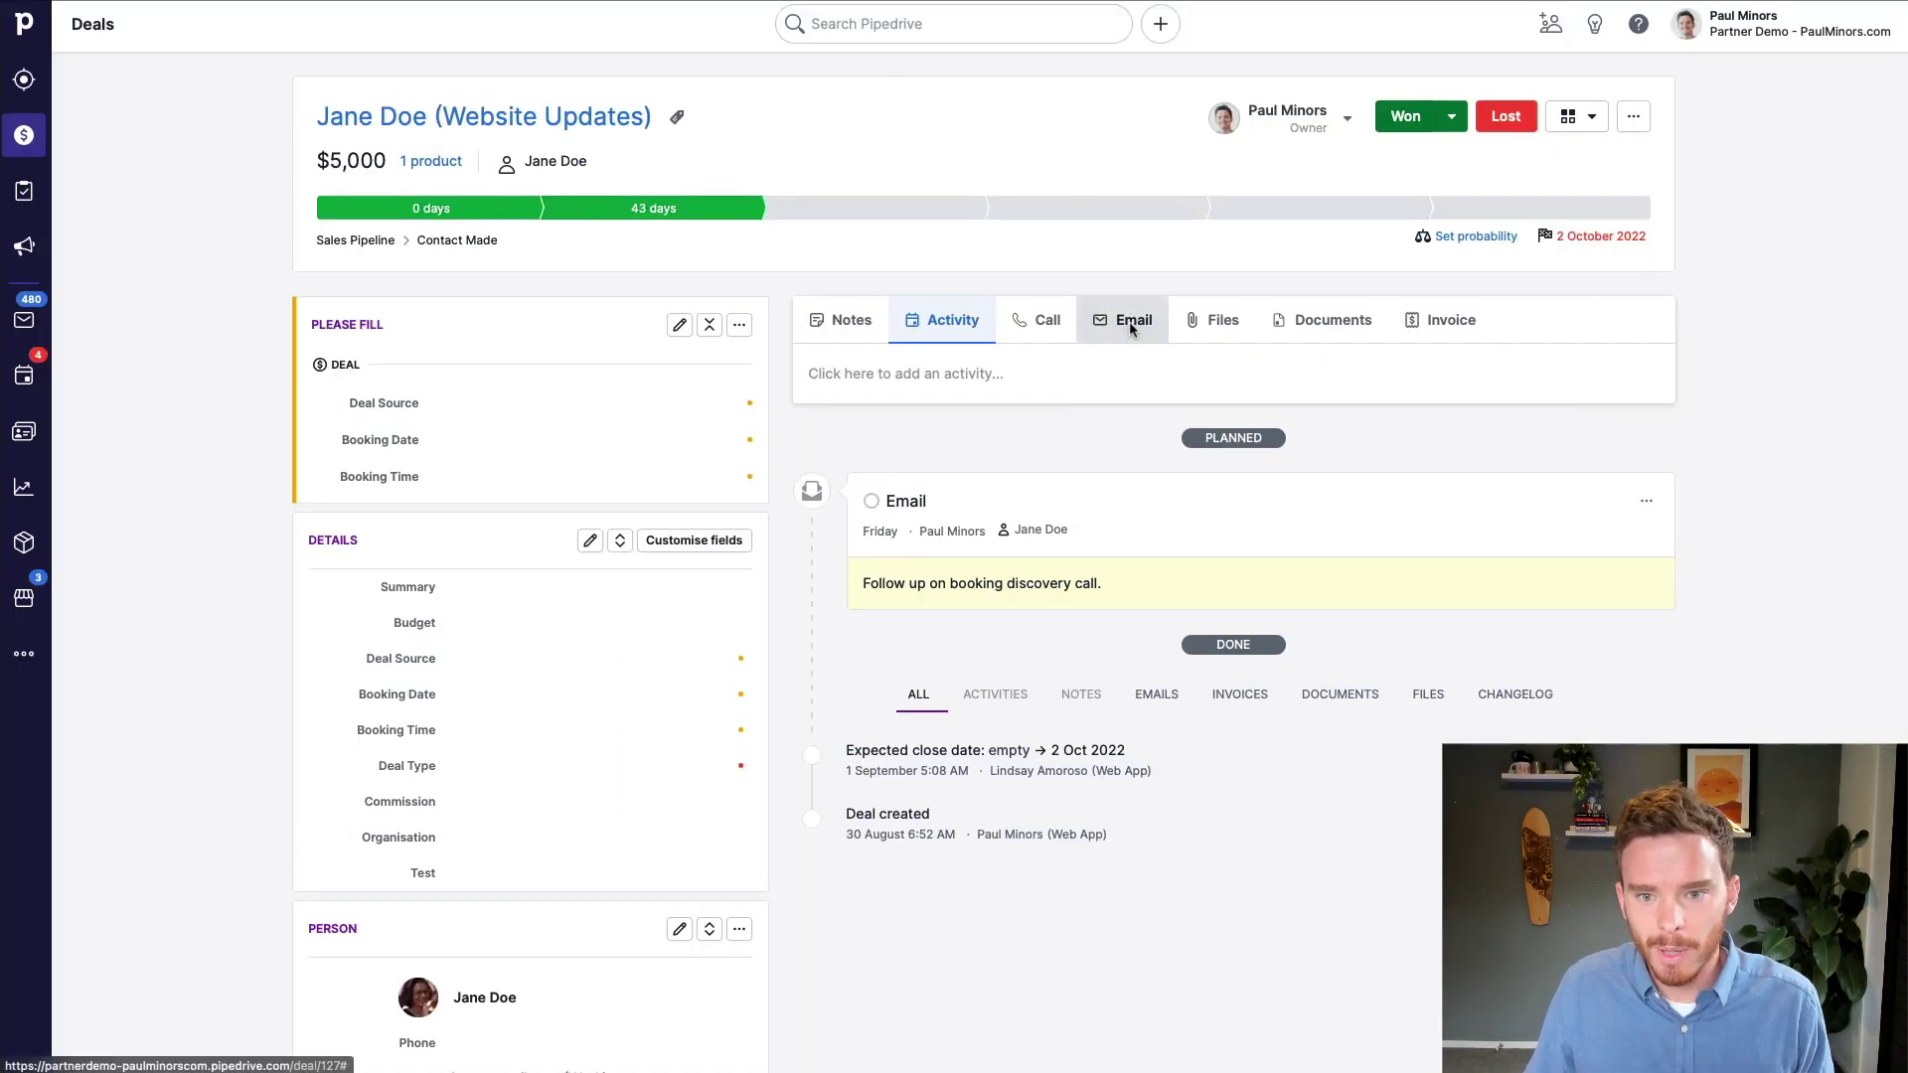
- Paste the Bonjoro video thumbnail into a Website Updates email draft, removing the extra title and Watch video lines
click(1129, 319)
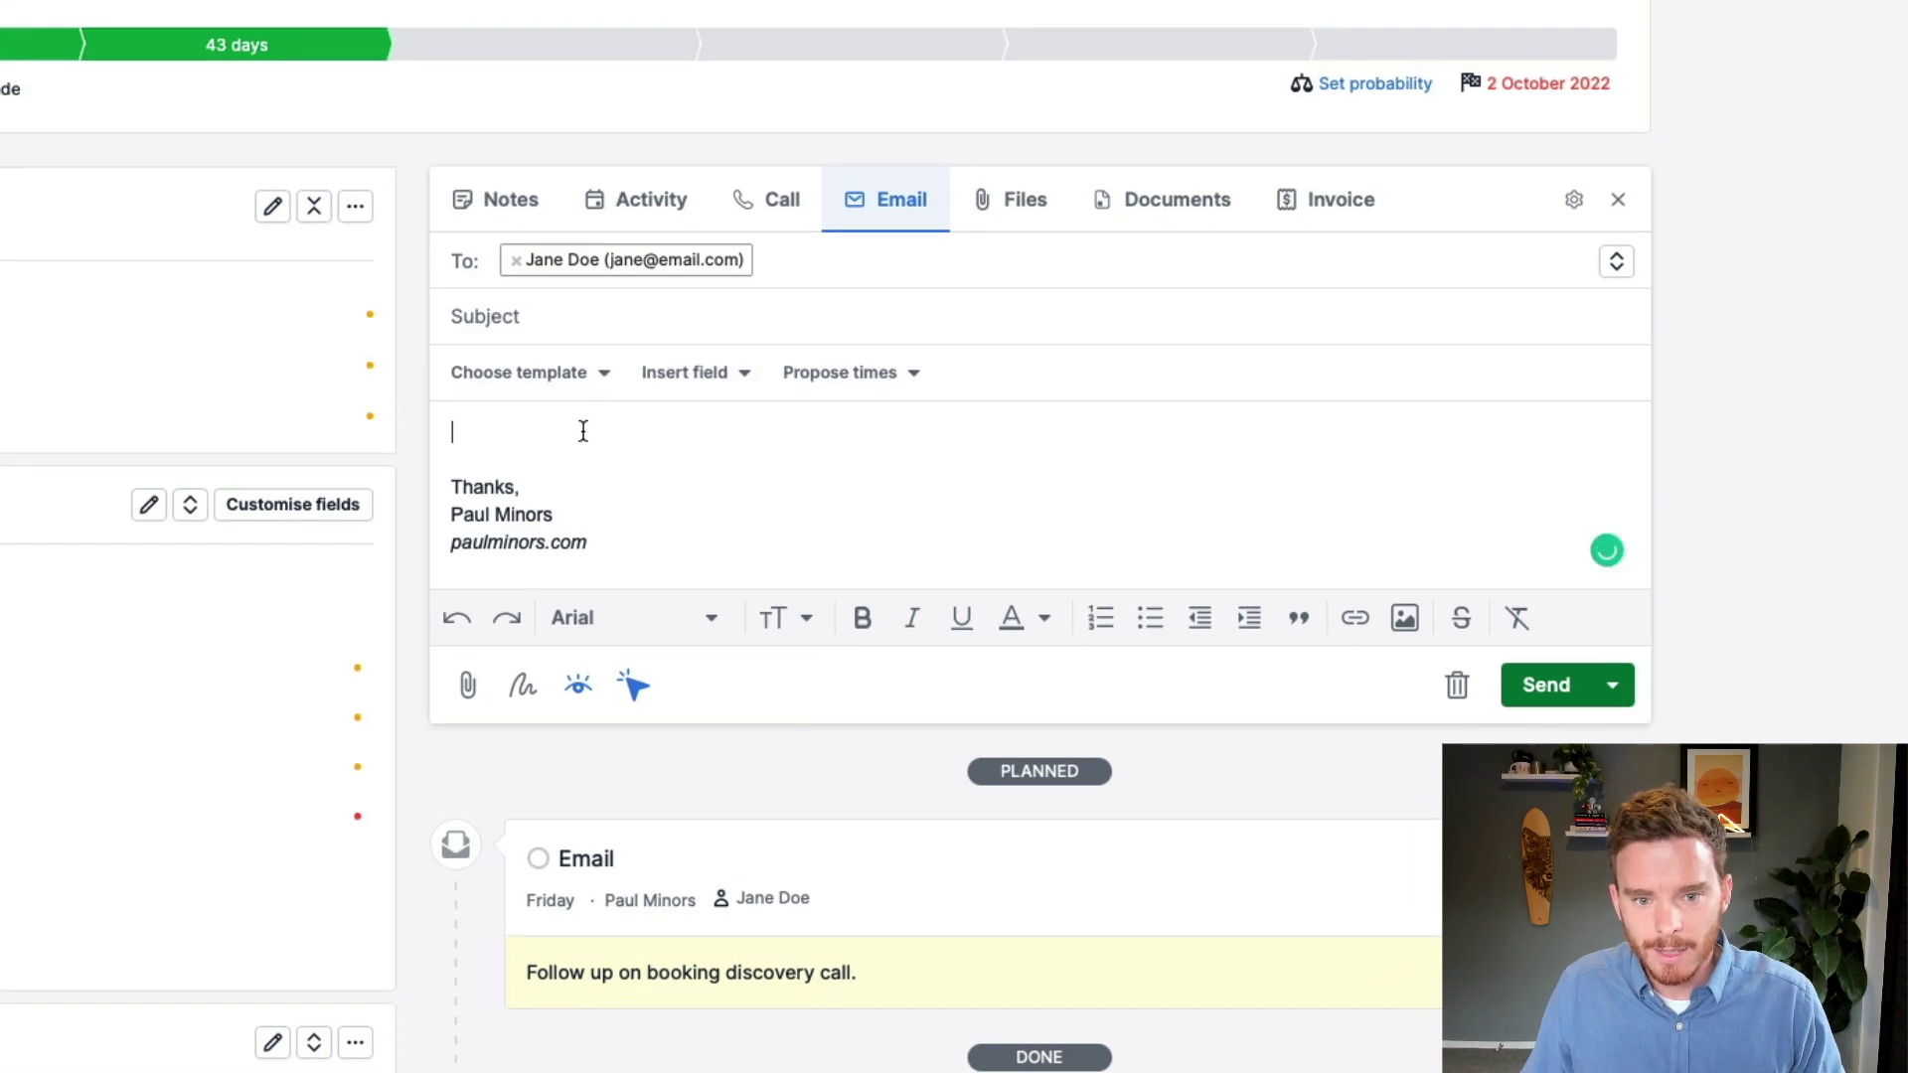
key(ctrl+v)
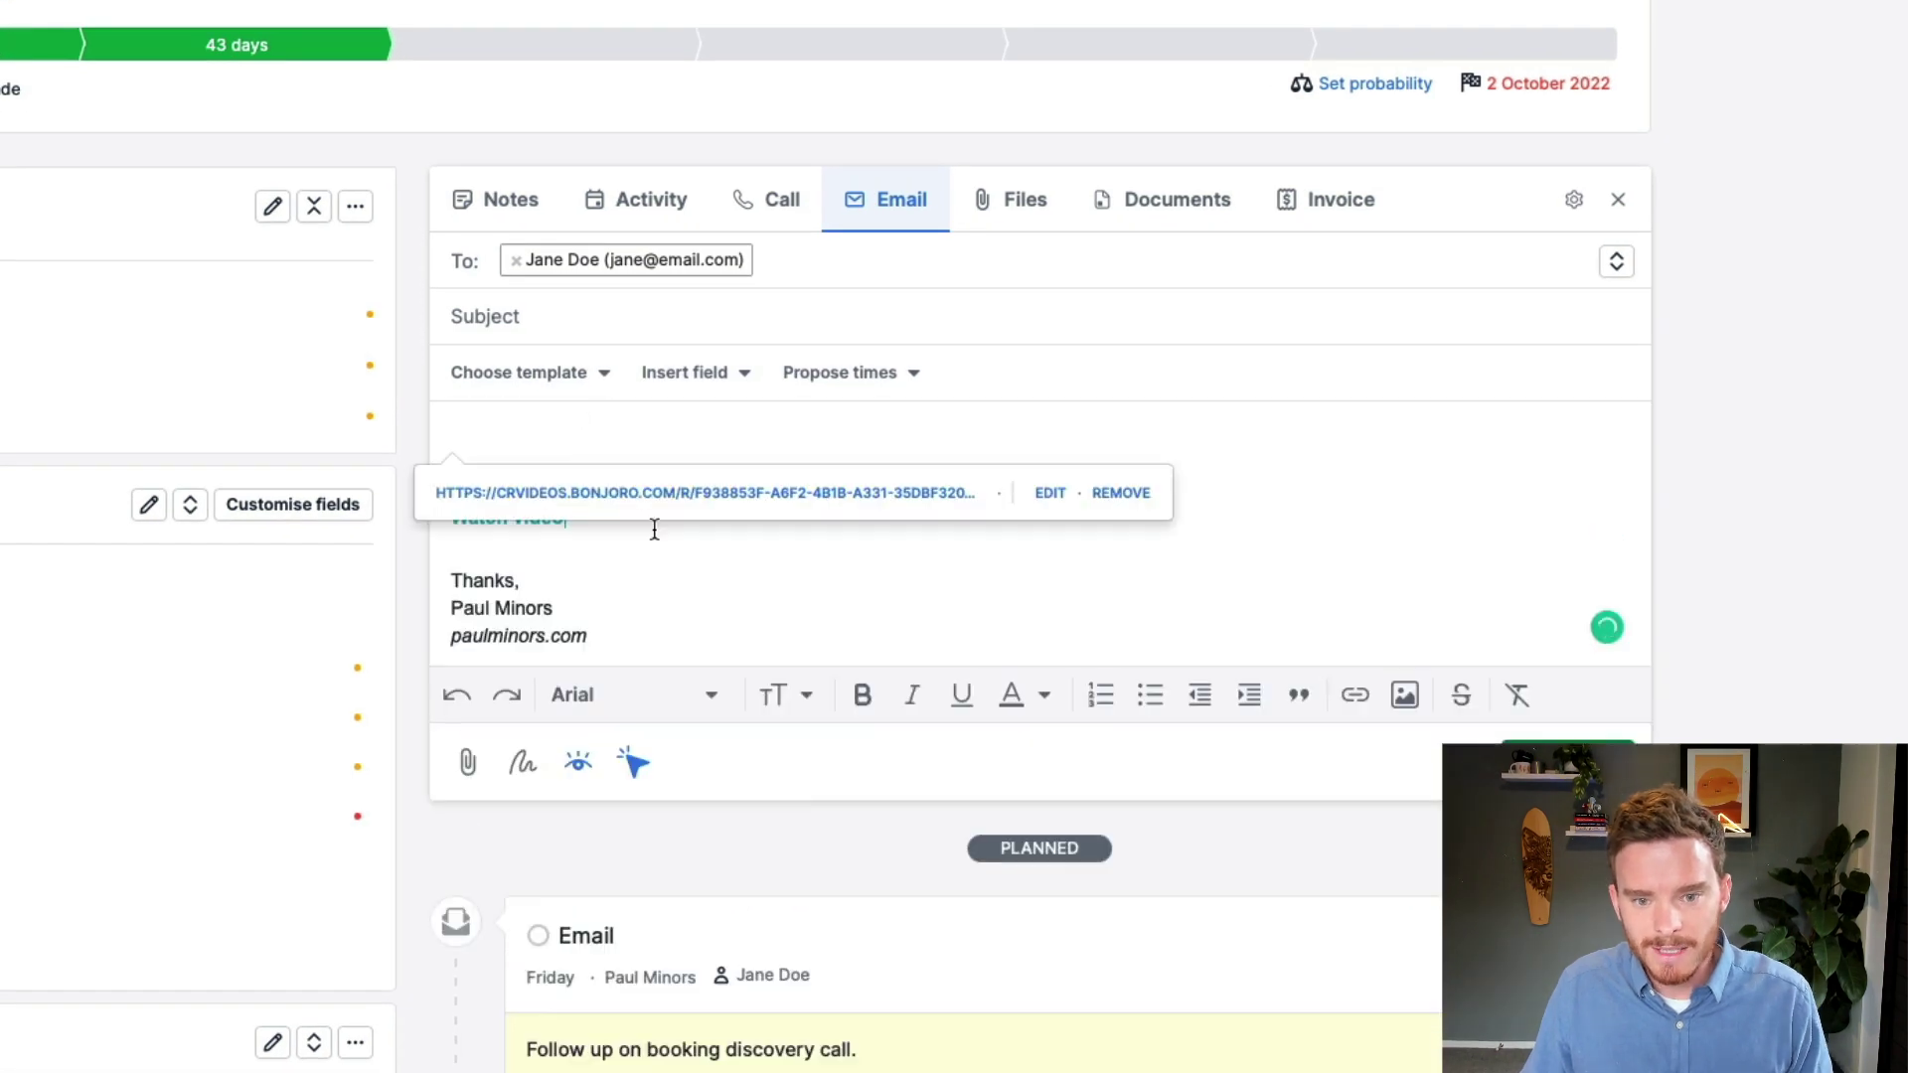
key(BackSpace)
key(BackSpace)
key(BackSpace)
key(BackSpace)
key(BackSpace)
key(BackSpace)
key(BackSpace)
key(BackSpace)
key(BackSpace)
key(BackSpace)
key(BackSpace)
key(BackSpace)
key(BackSpace)
key(BackSpace)
key(BackSpace)
key(BackSpace)
key(BackSpace)
key(BackSpace)
key(BackSpace)
key(BackSpace)
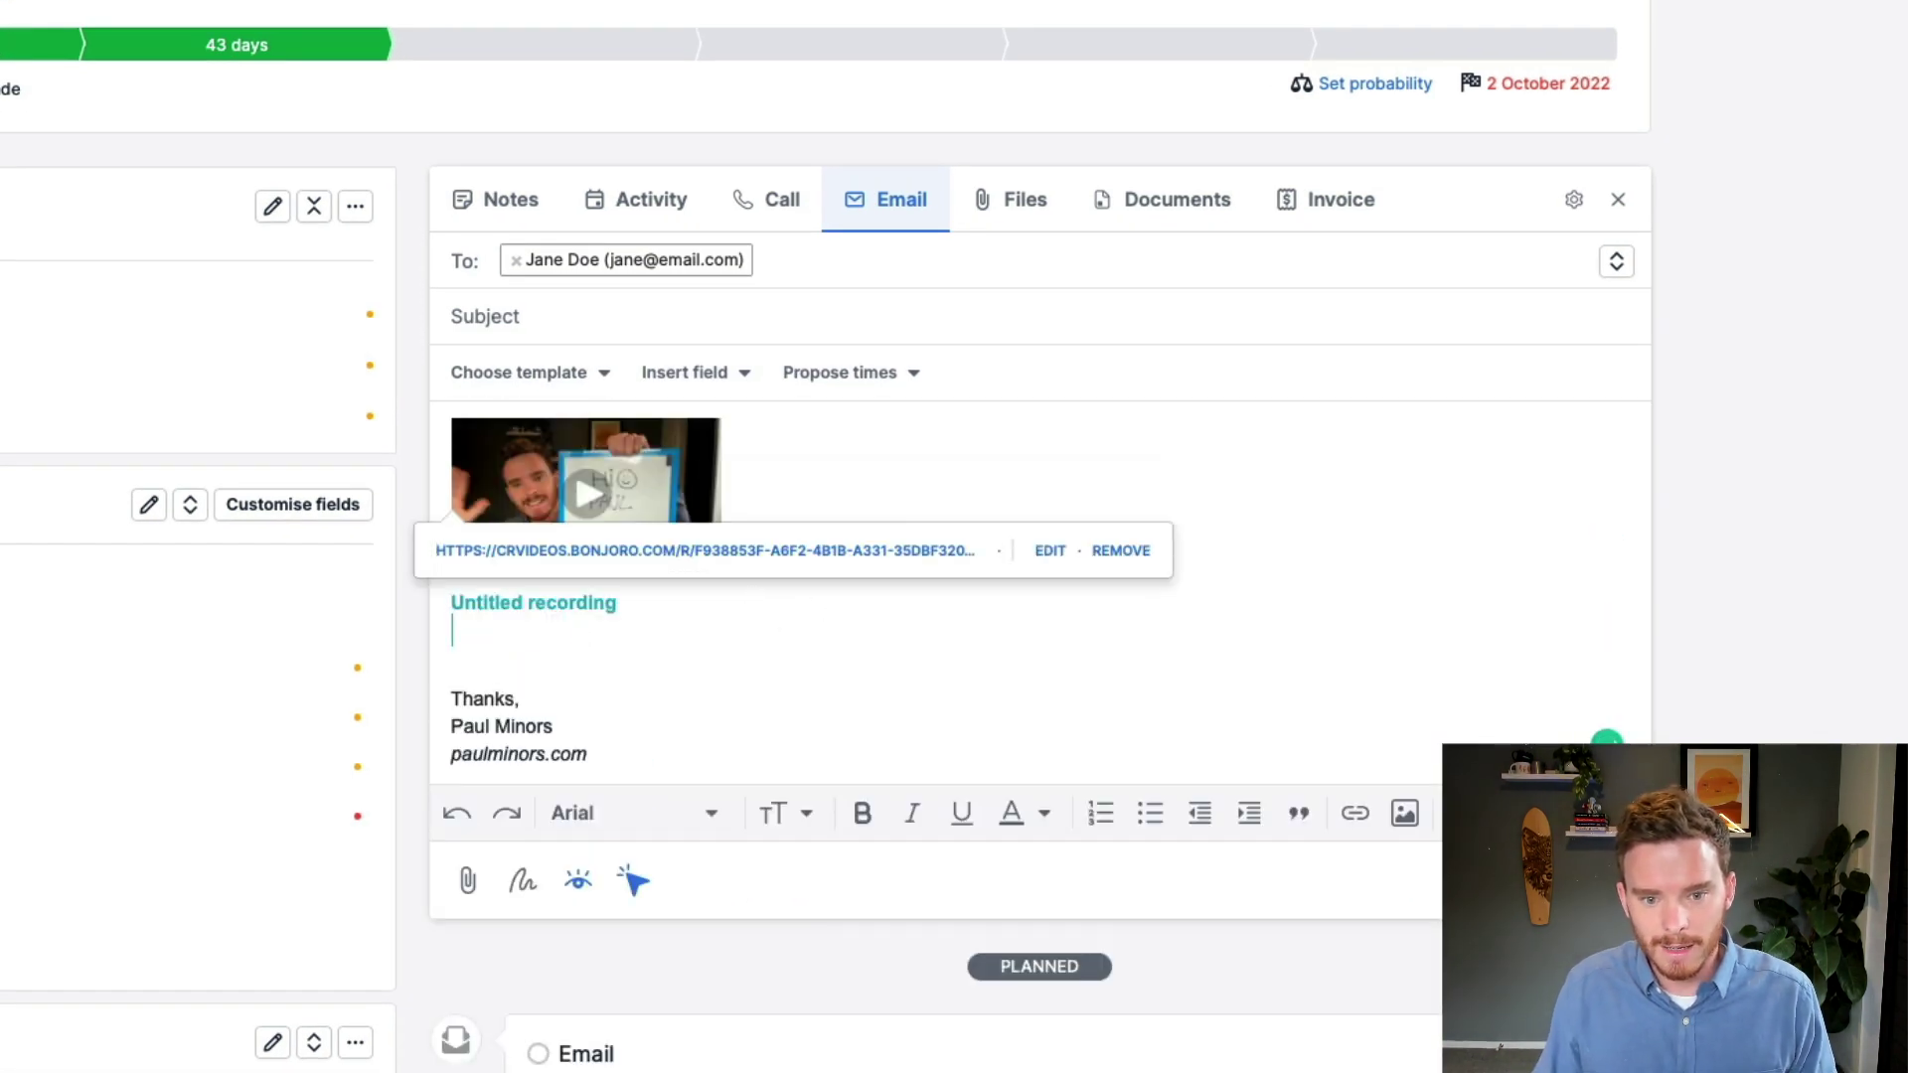
click(842, 723)
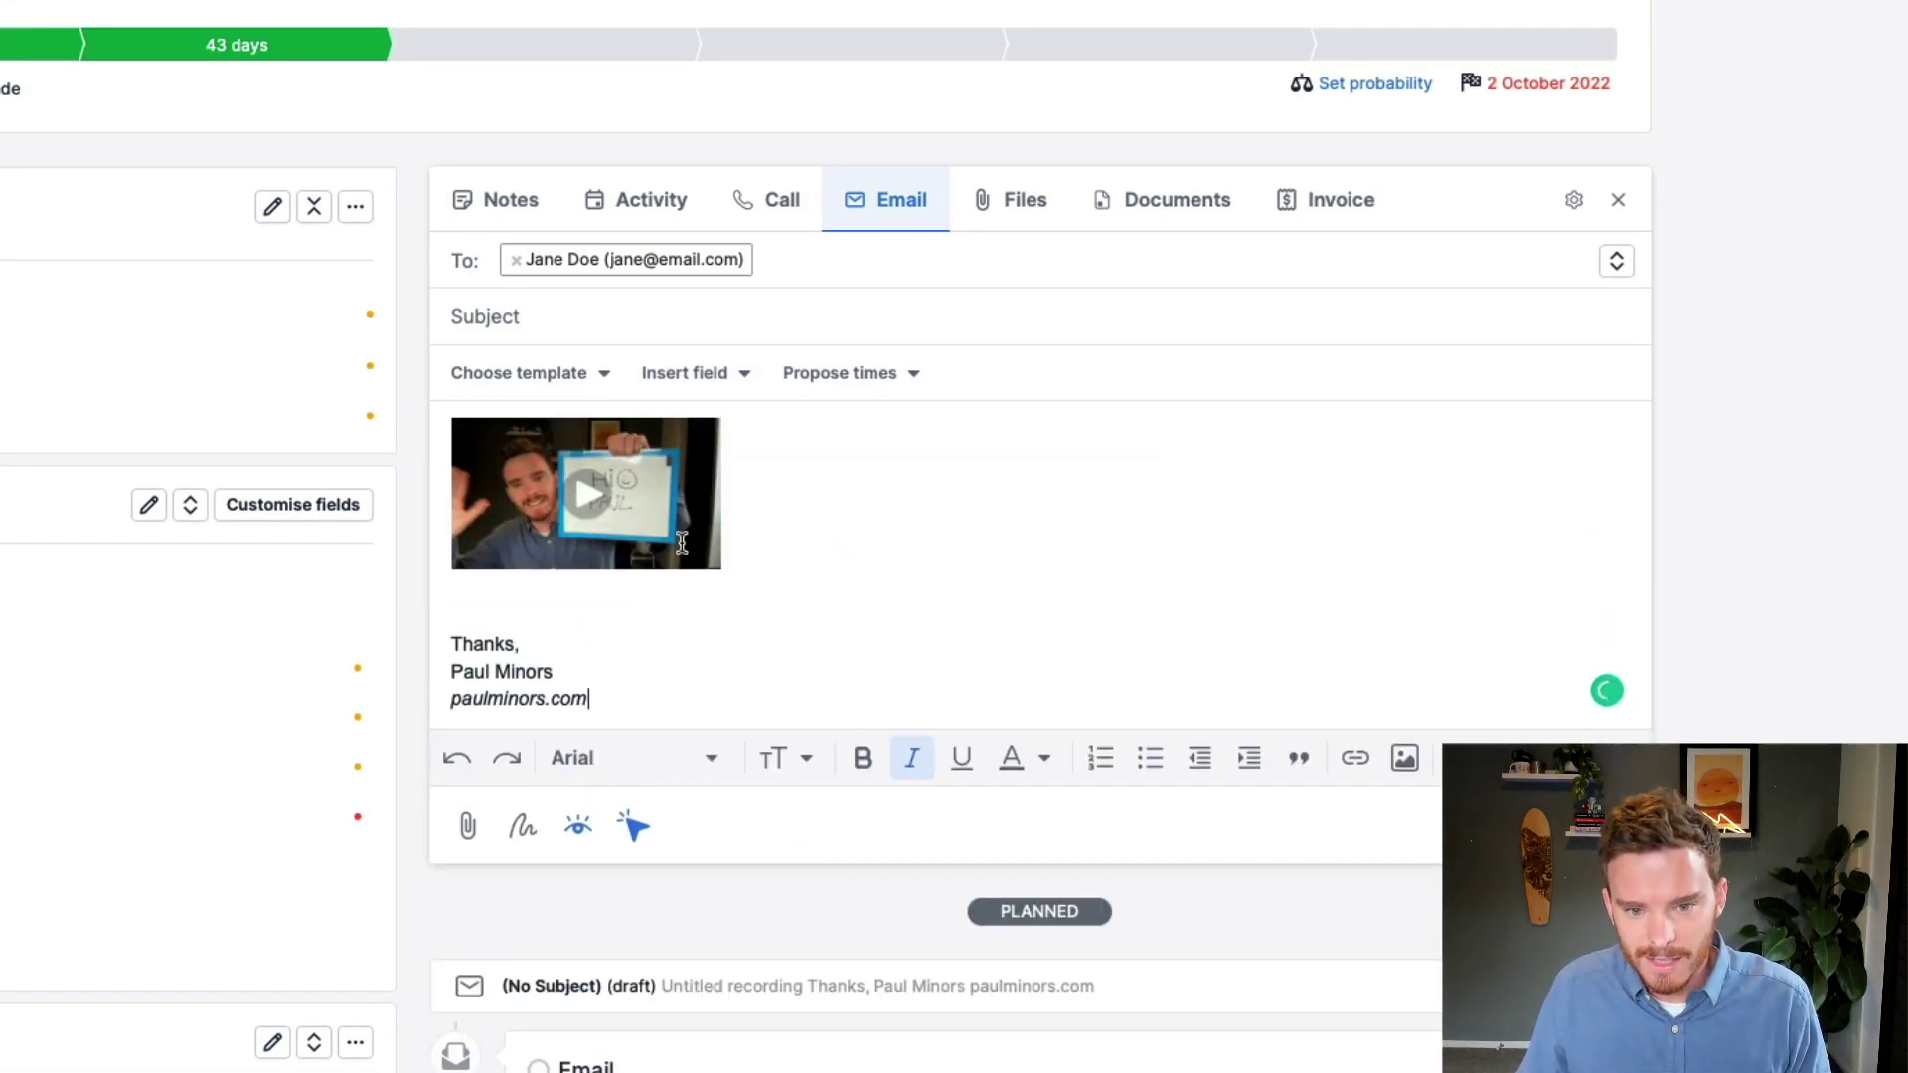
click(744, 545)
key(Delete)
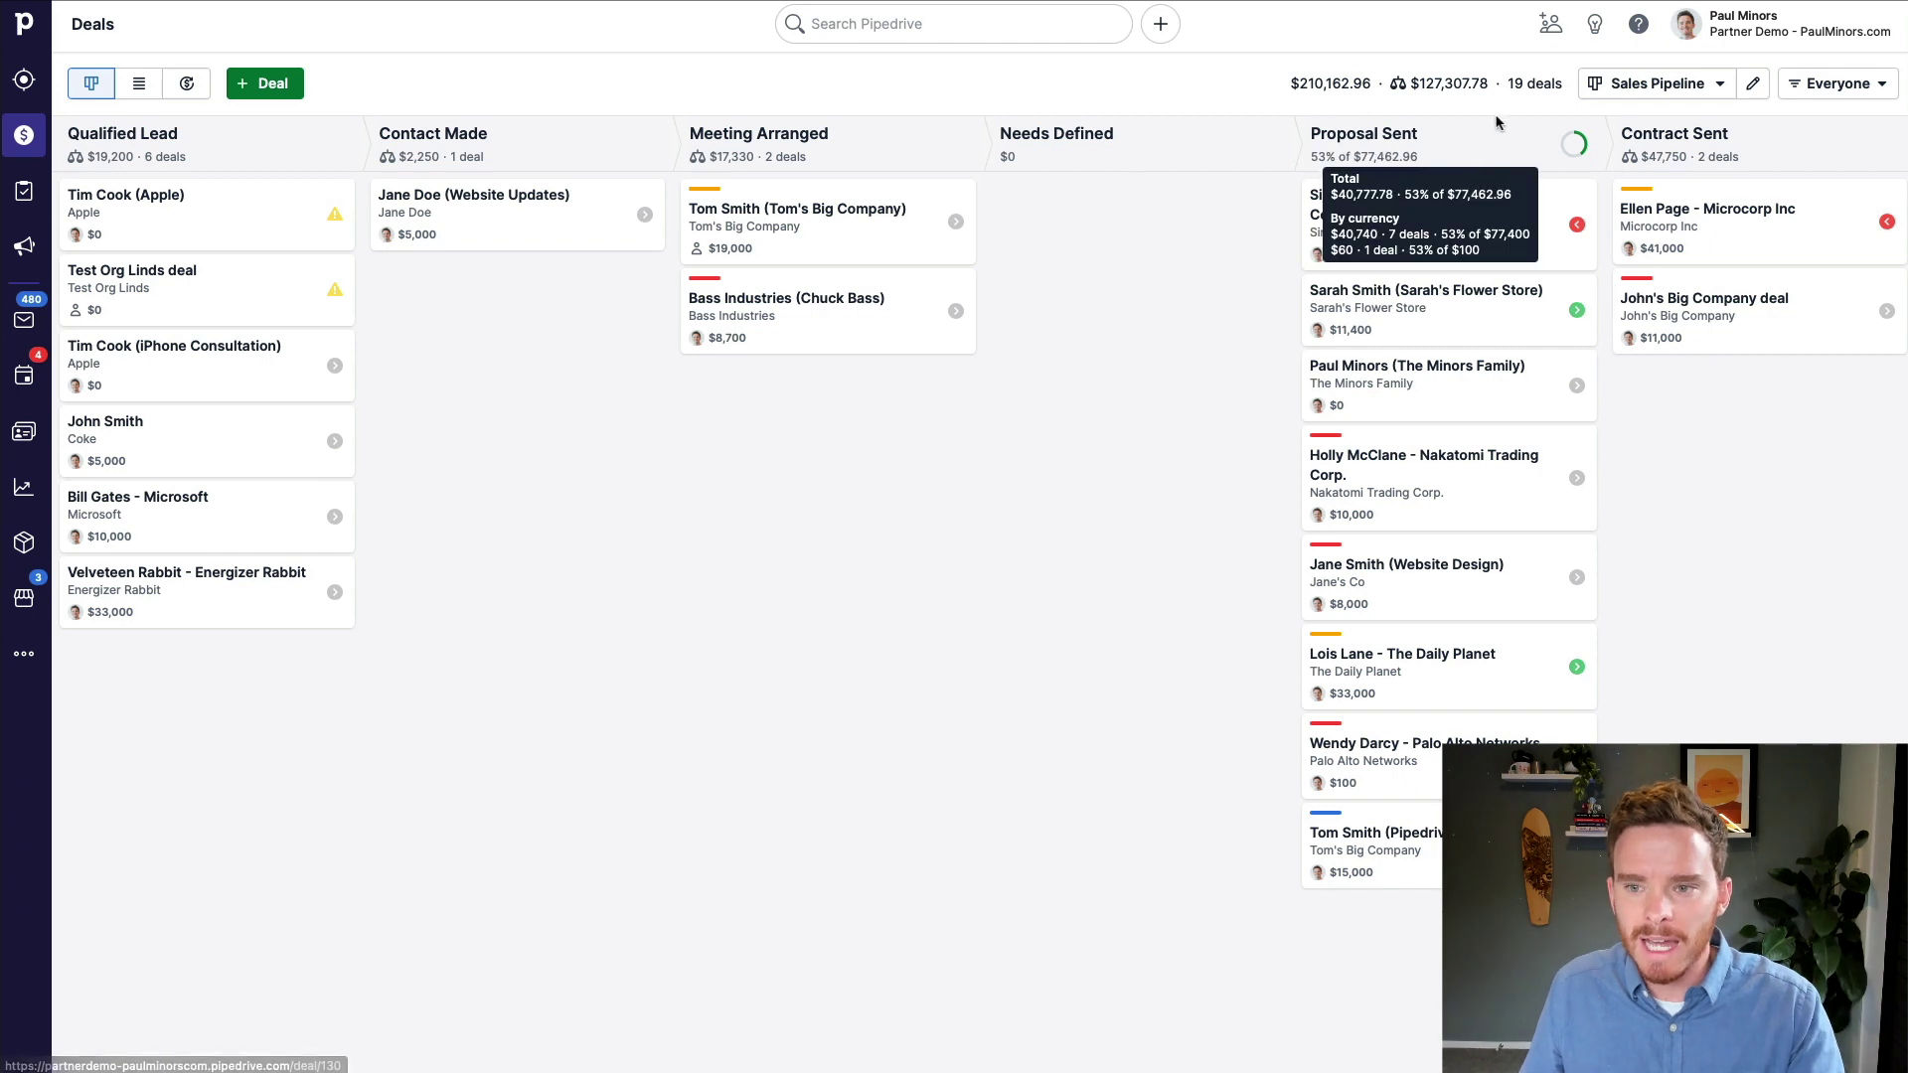
- Go back to the Sales Pipeline board showing 19 deals worth $210,162.96
mouse_move(1498, 141)
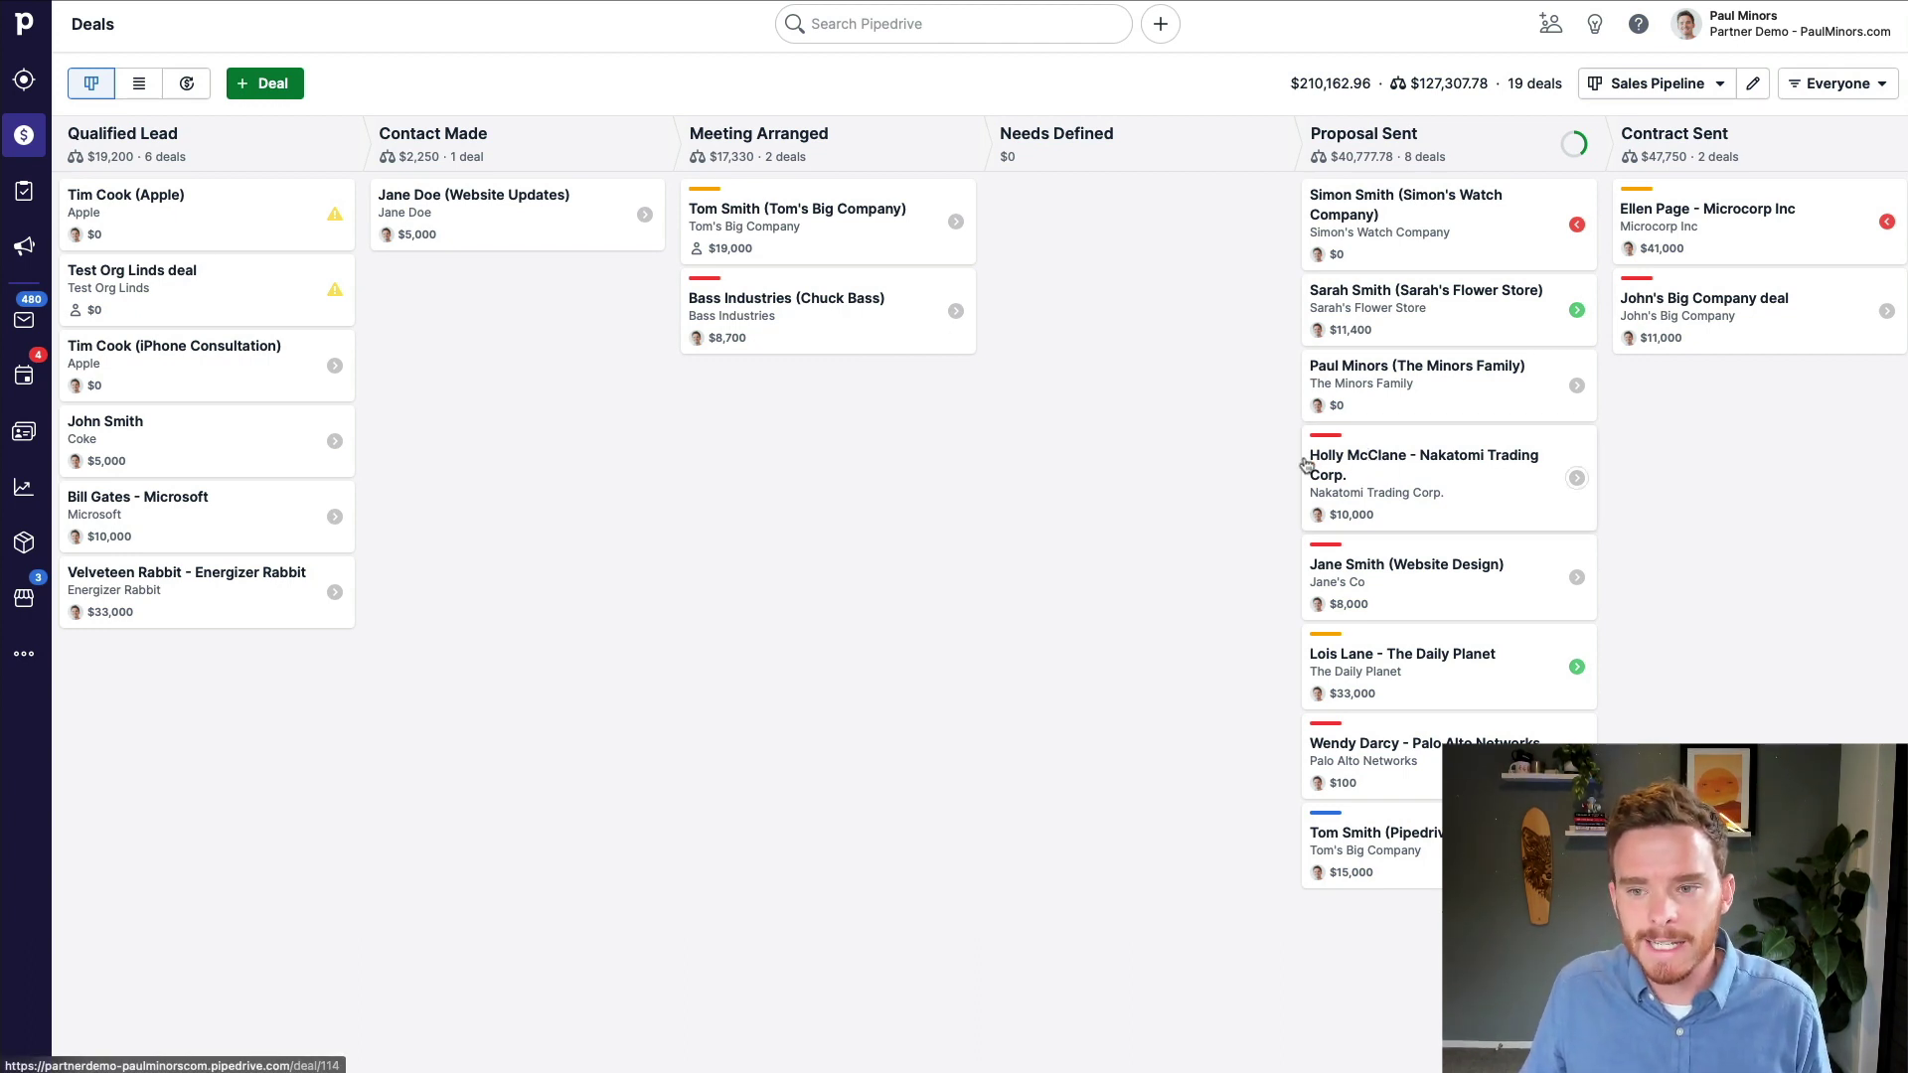
- Inspect the Best Opportunities saved filter's conditions, close it unchanged, and reopen the saved filters list
click(1837, 84)
click(1838, 181)
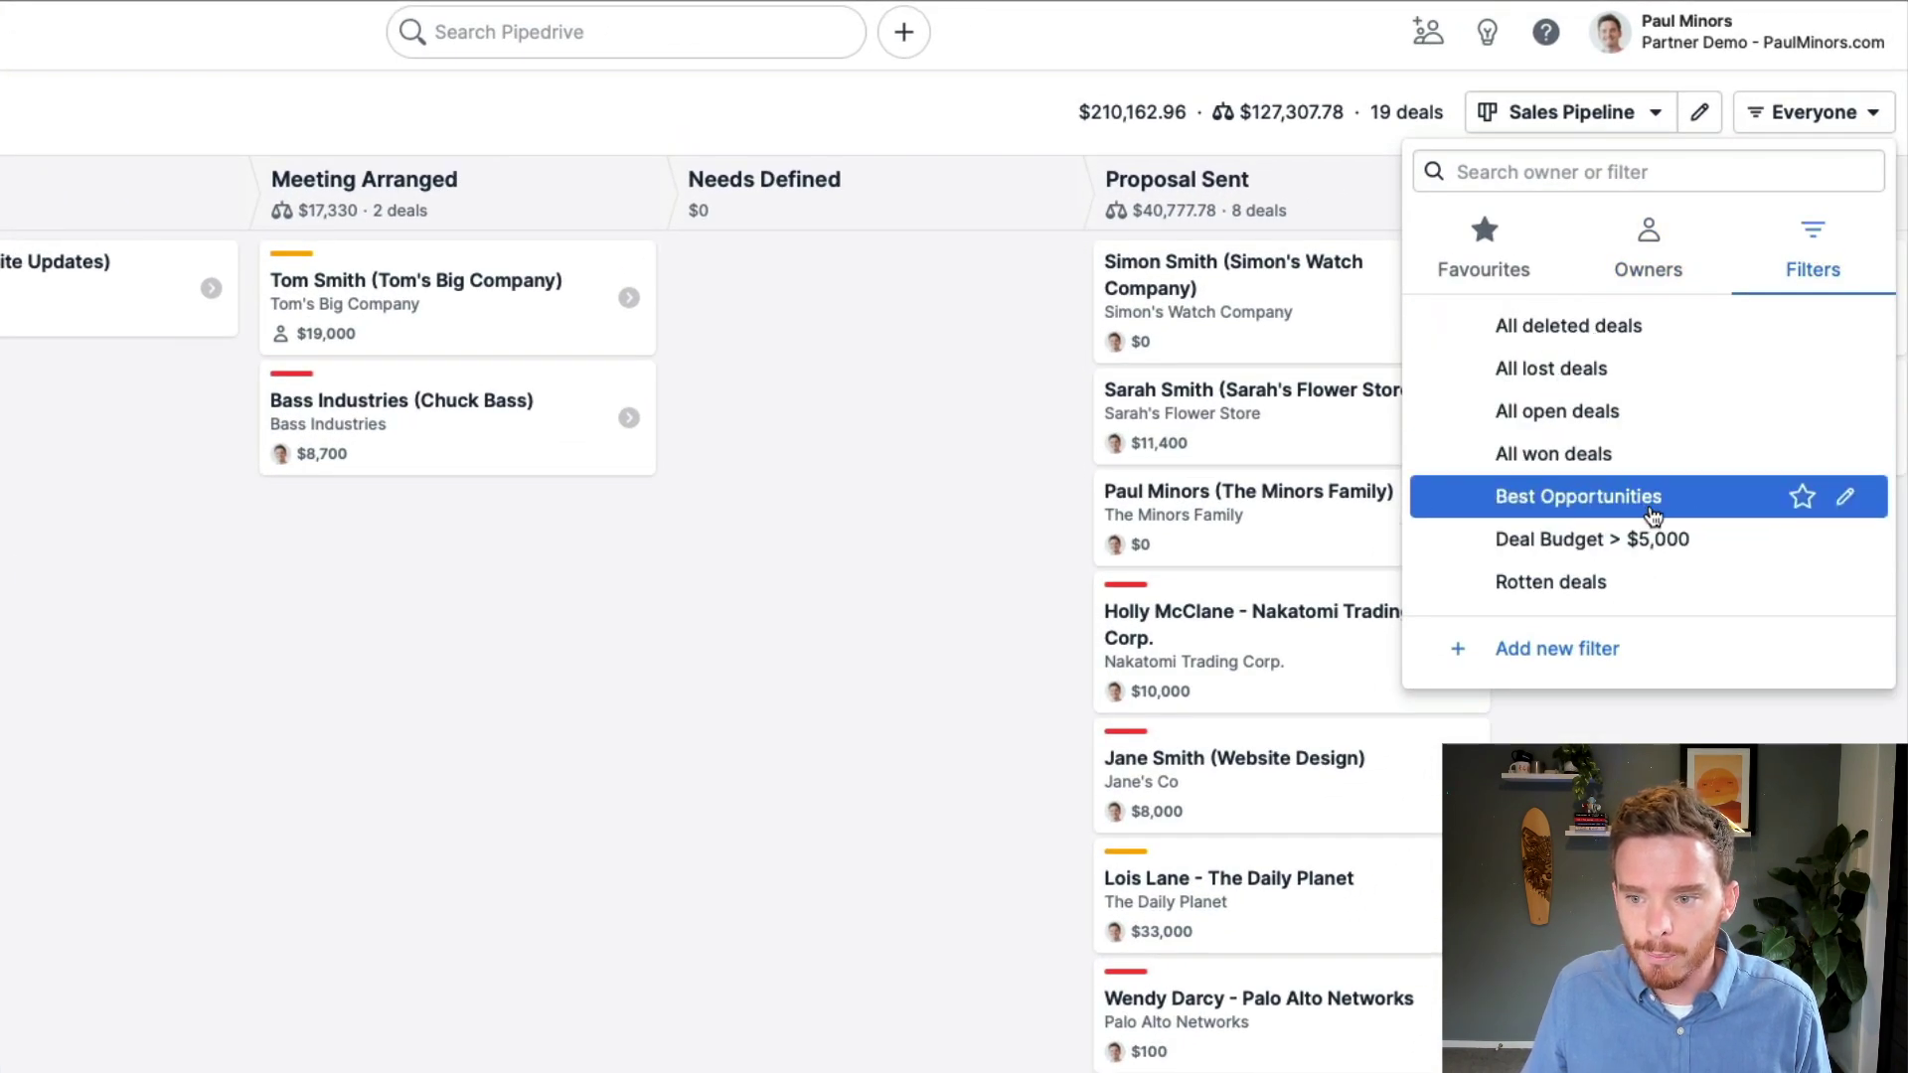
click(1845, 497)
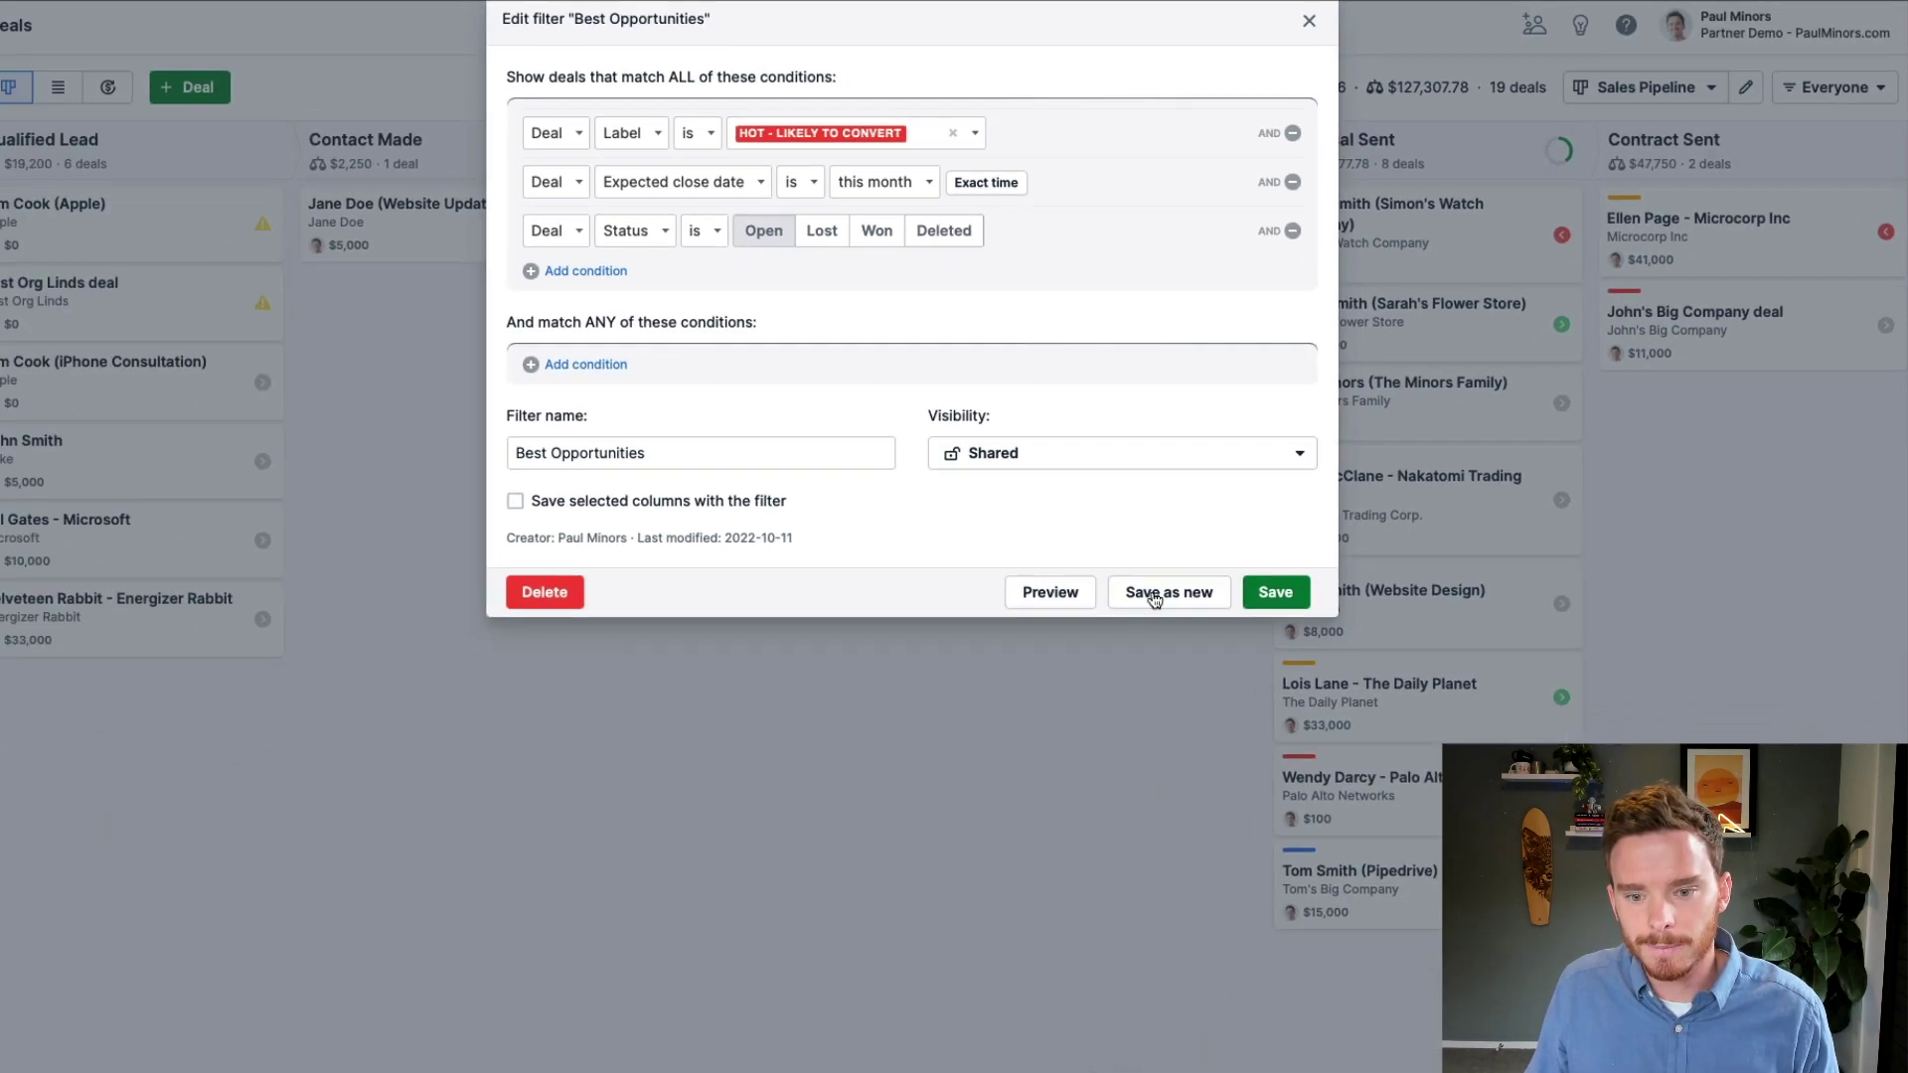
click(1153, 593)
click(1836, 88)
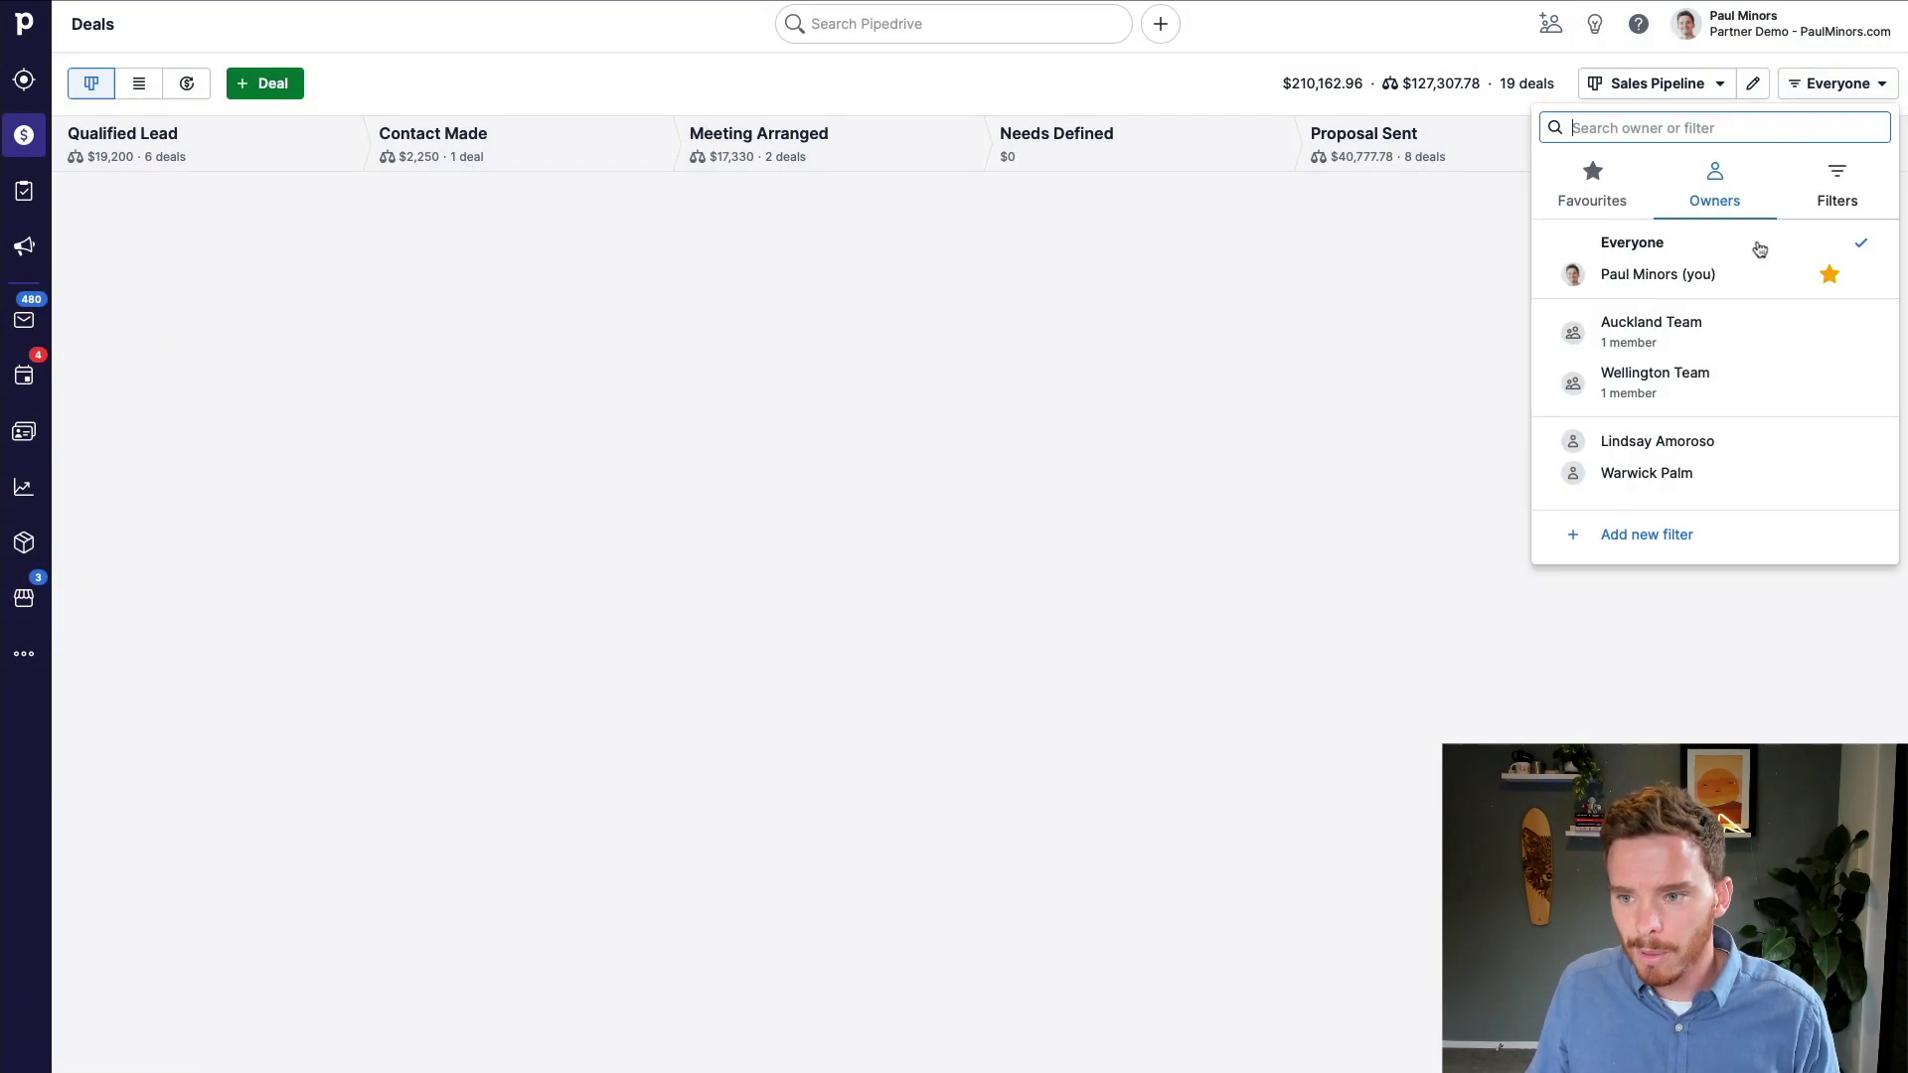
click(1838, 185)
click(1650, 366)
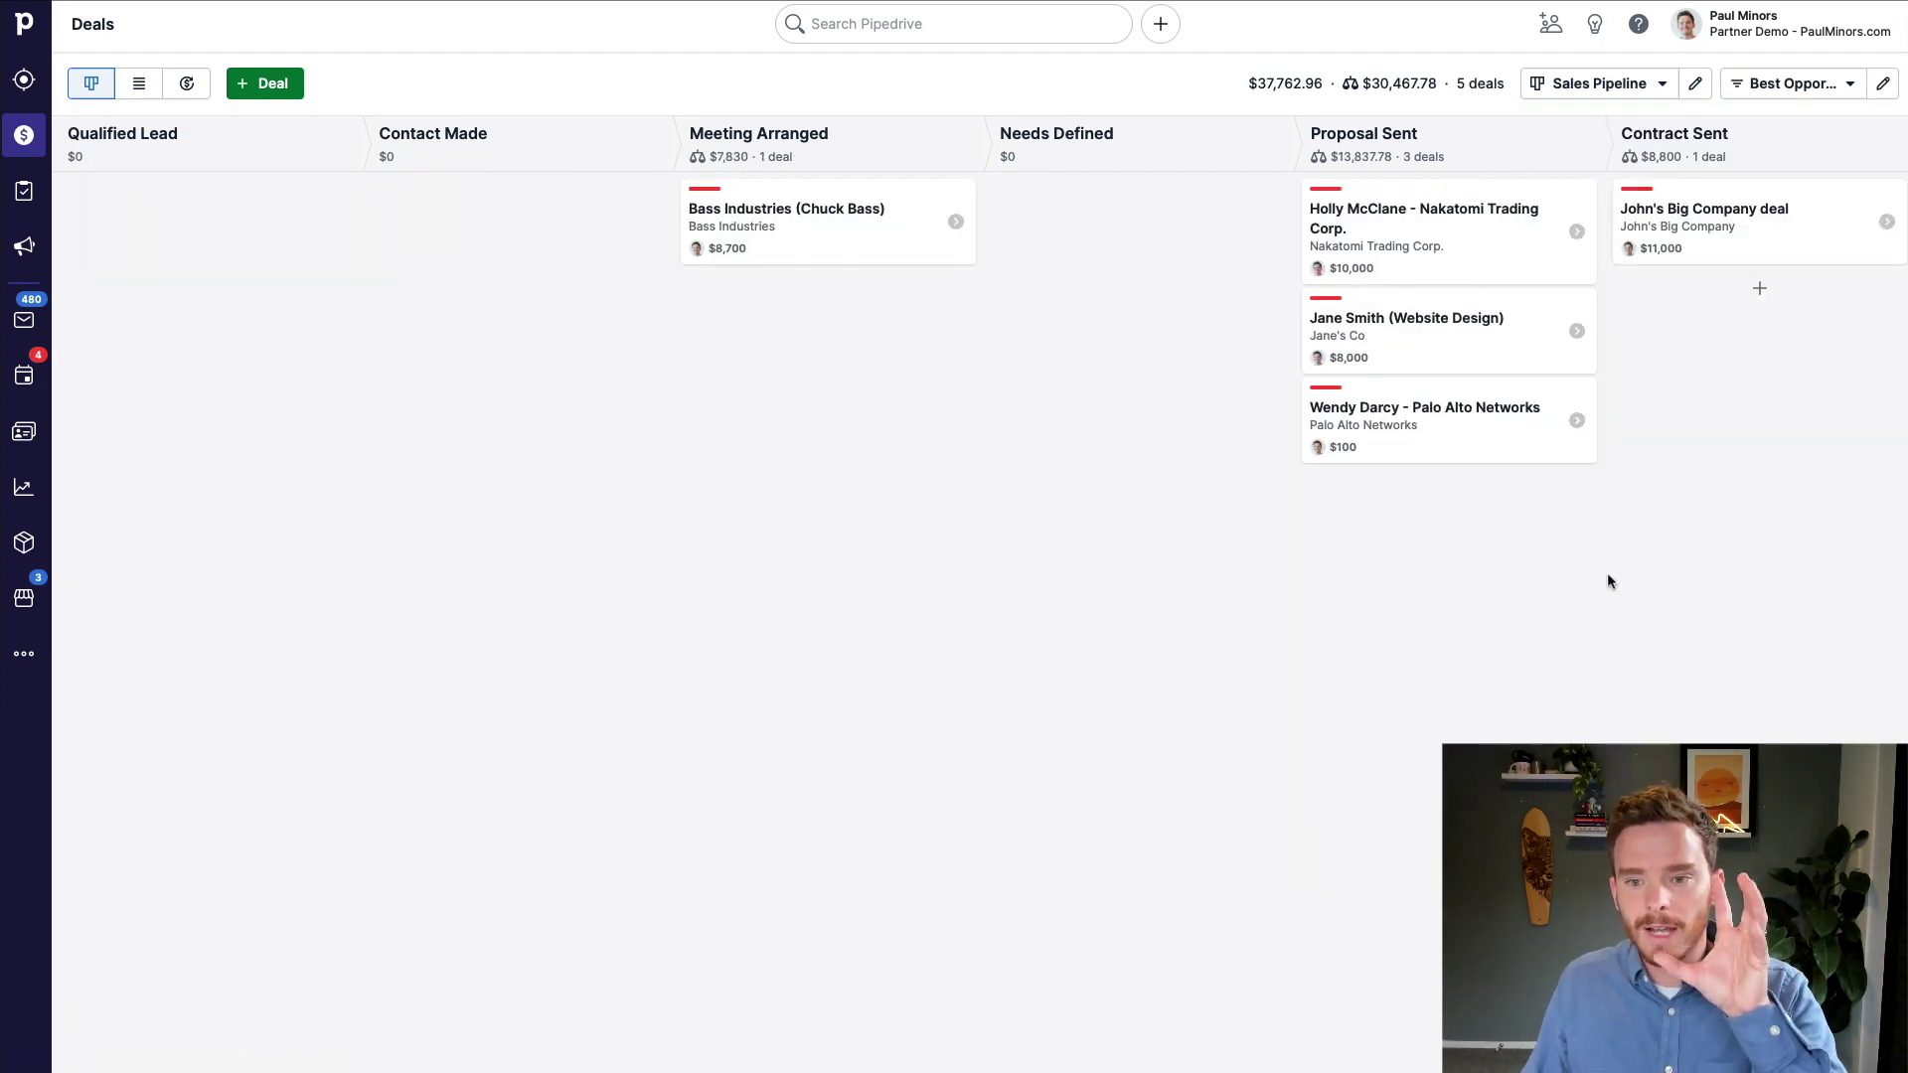
click(1691, 222)
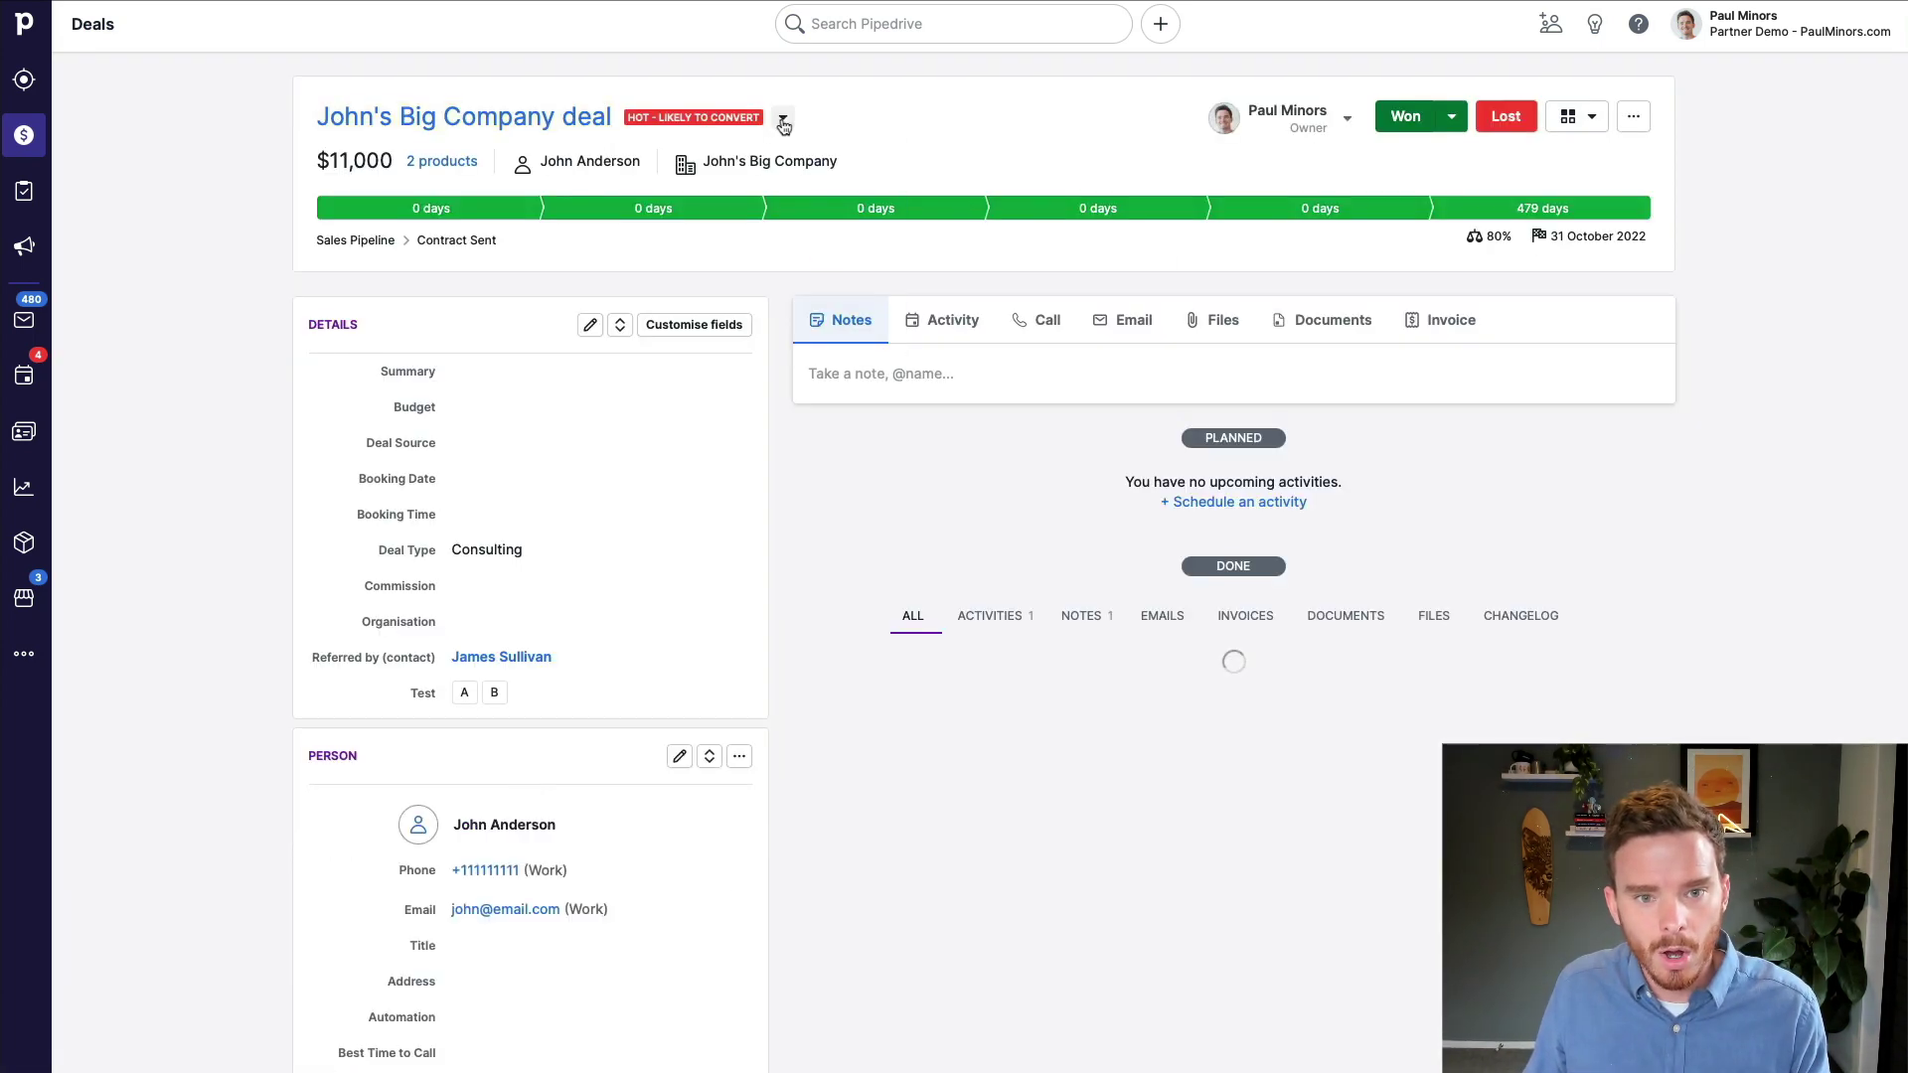
click(783, 117)
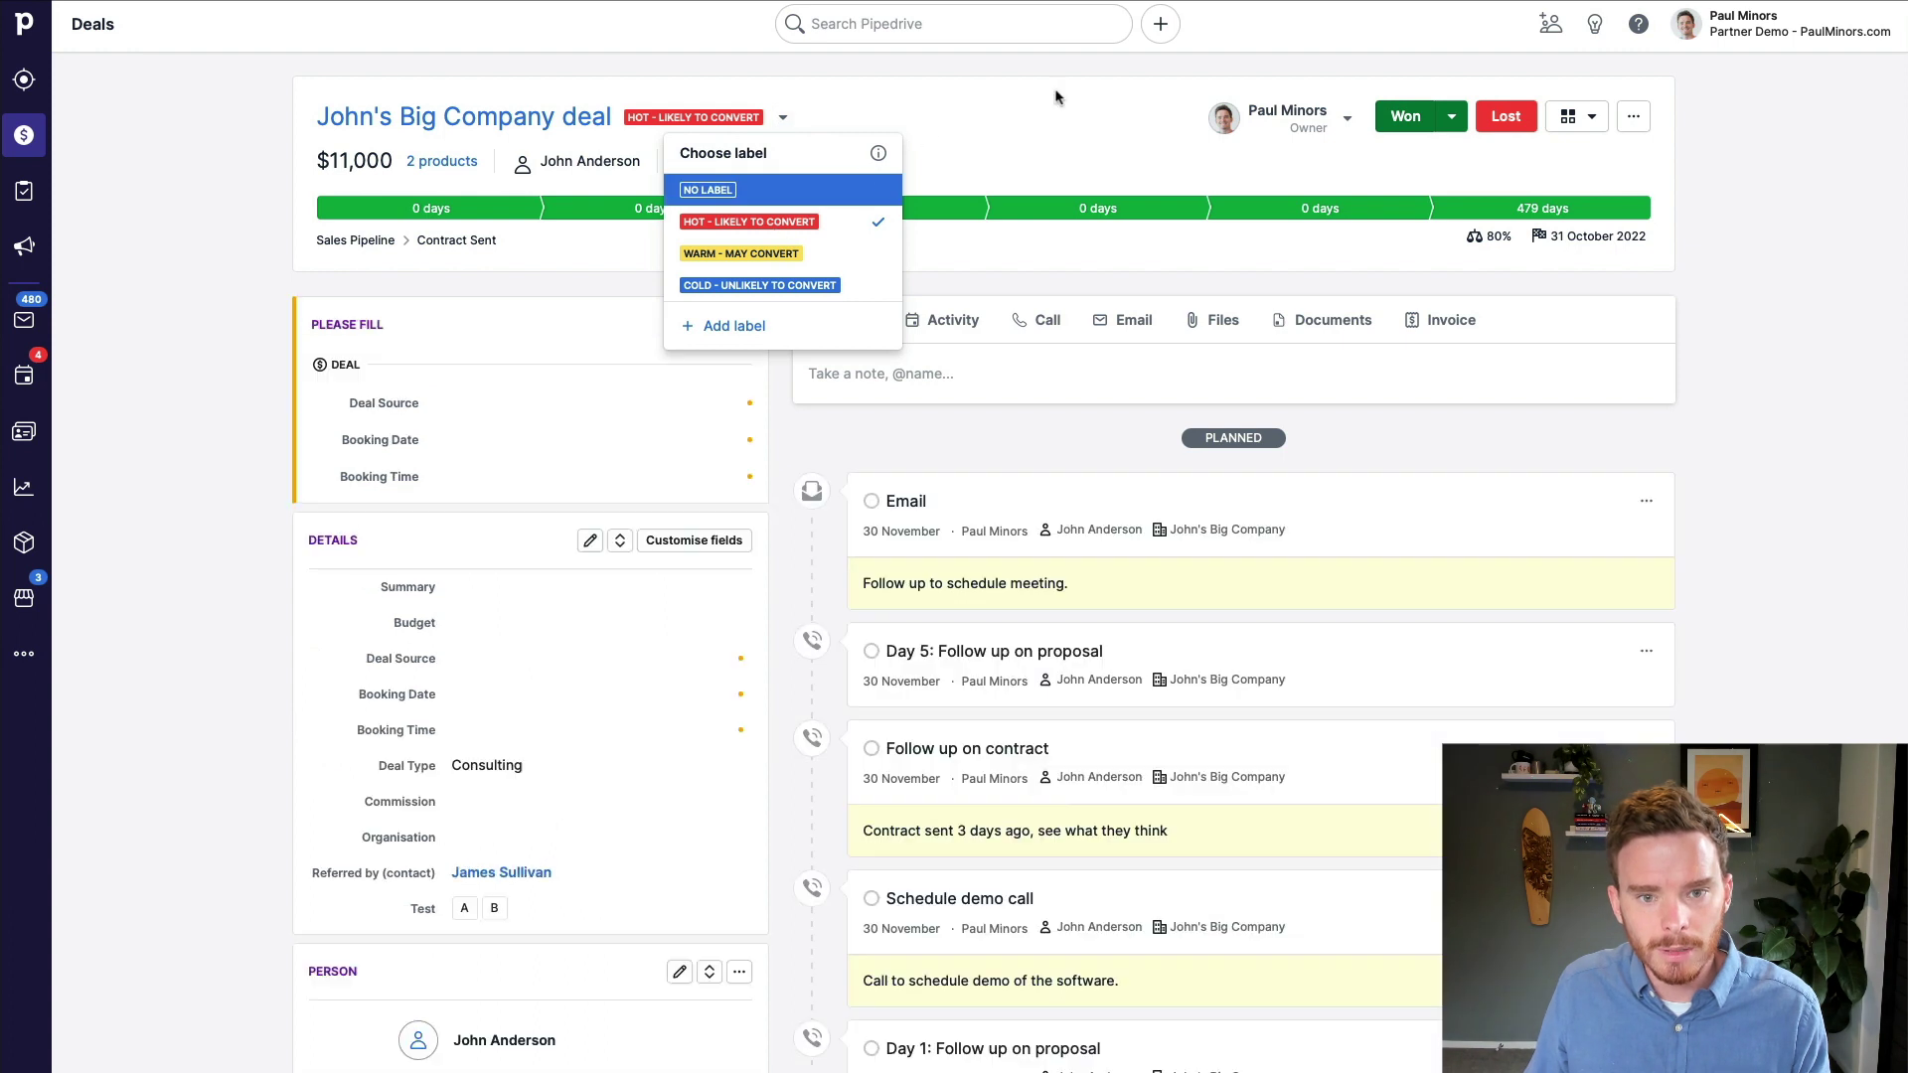
click(1056, 96)
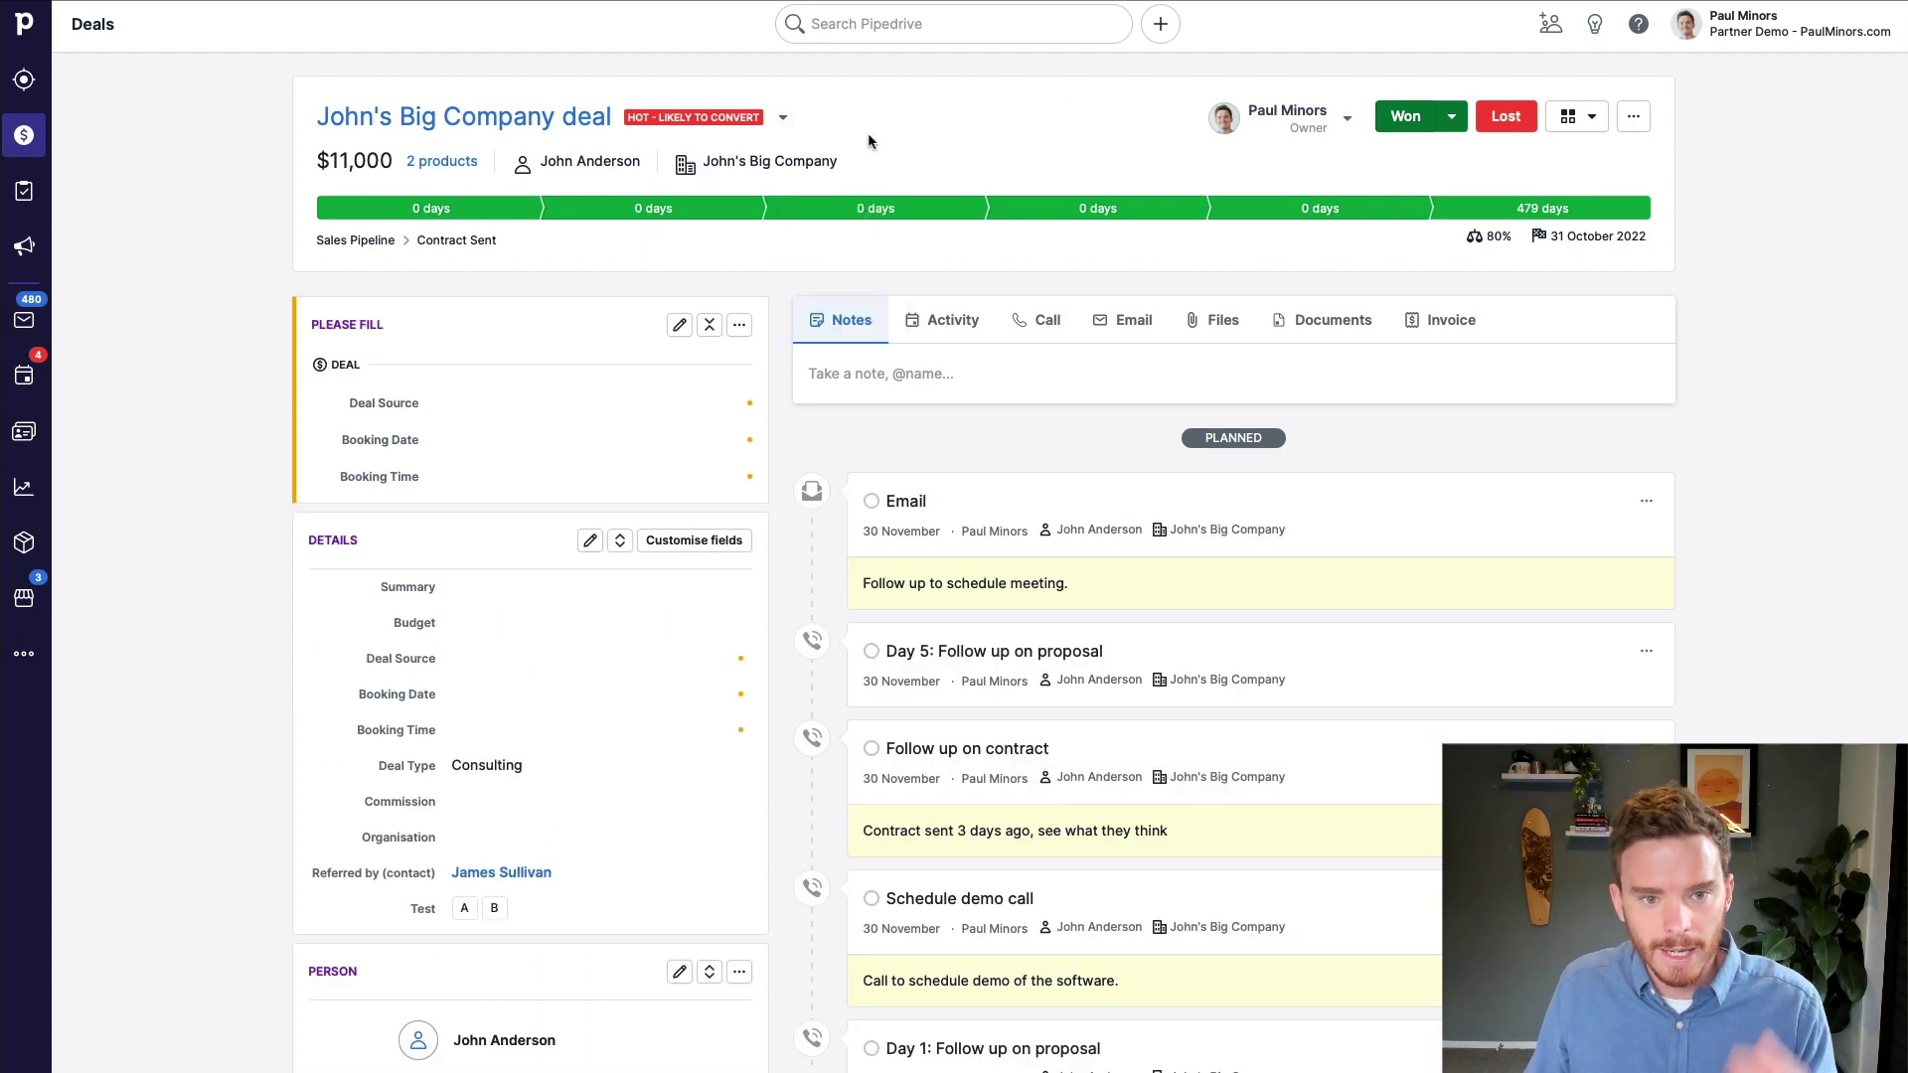
click(1602, 236)
click(1533, 334)
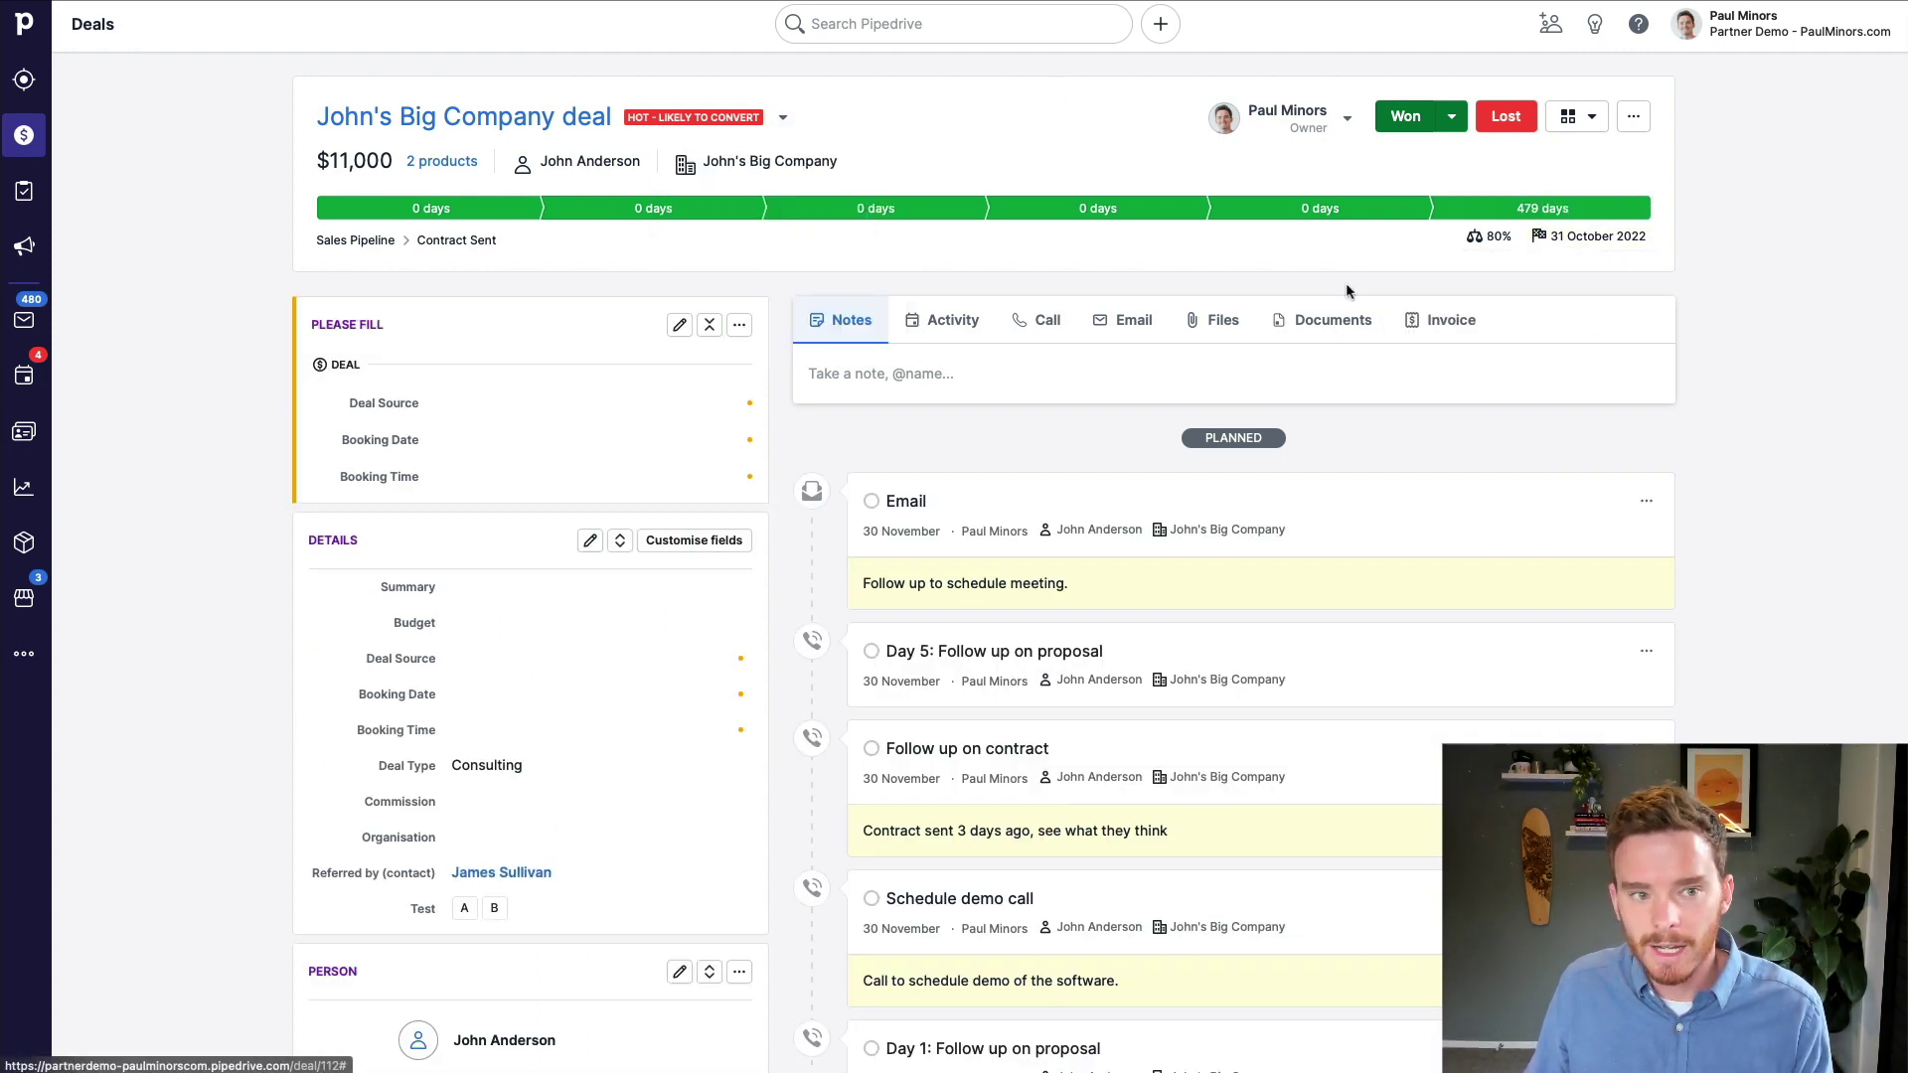
click(24, 135)
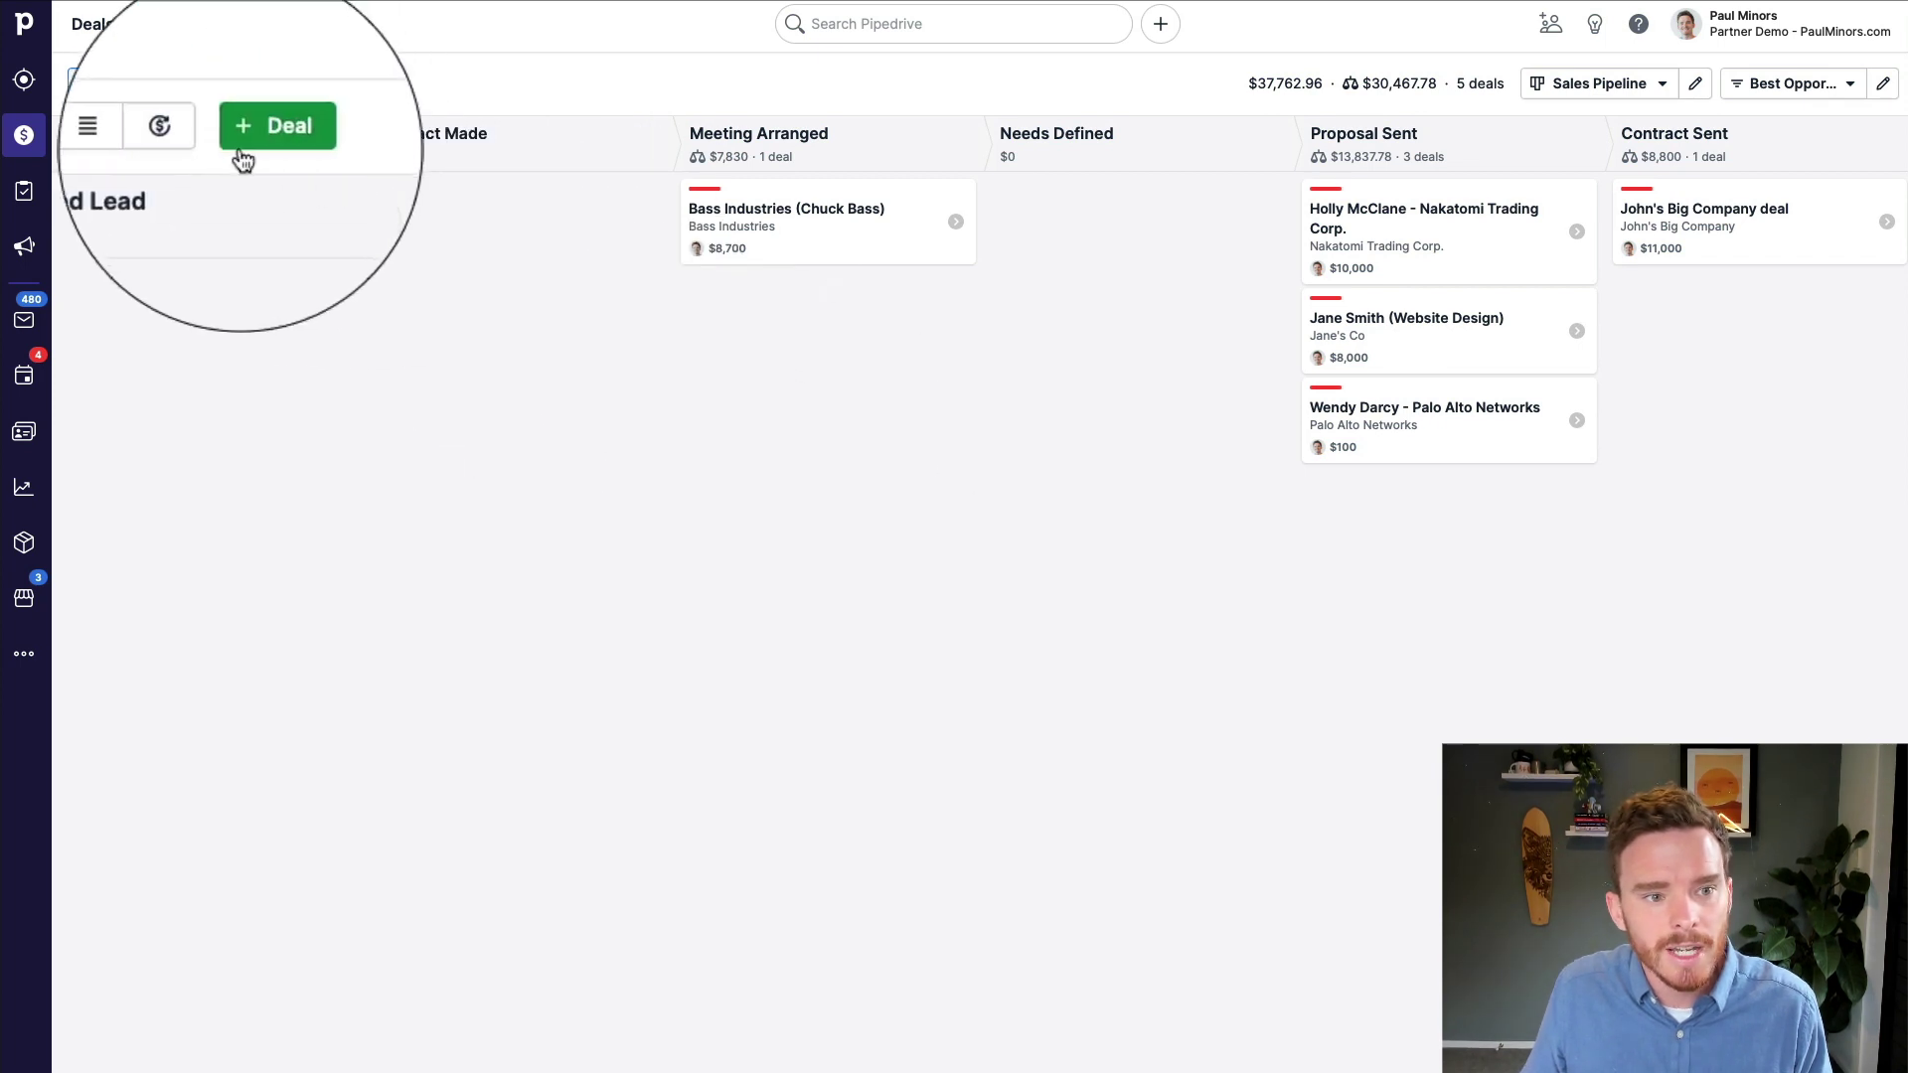
- In Forecast view, change John's Big Company deal's expected close date to 30 November 2022
click(186, 83)
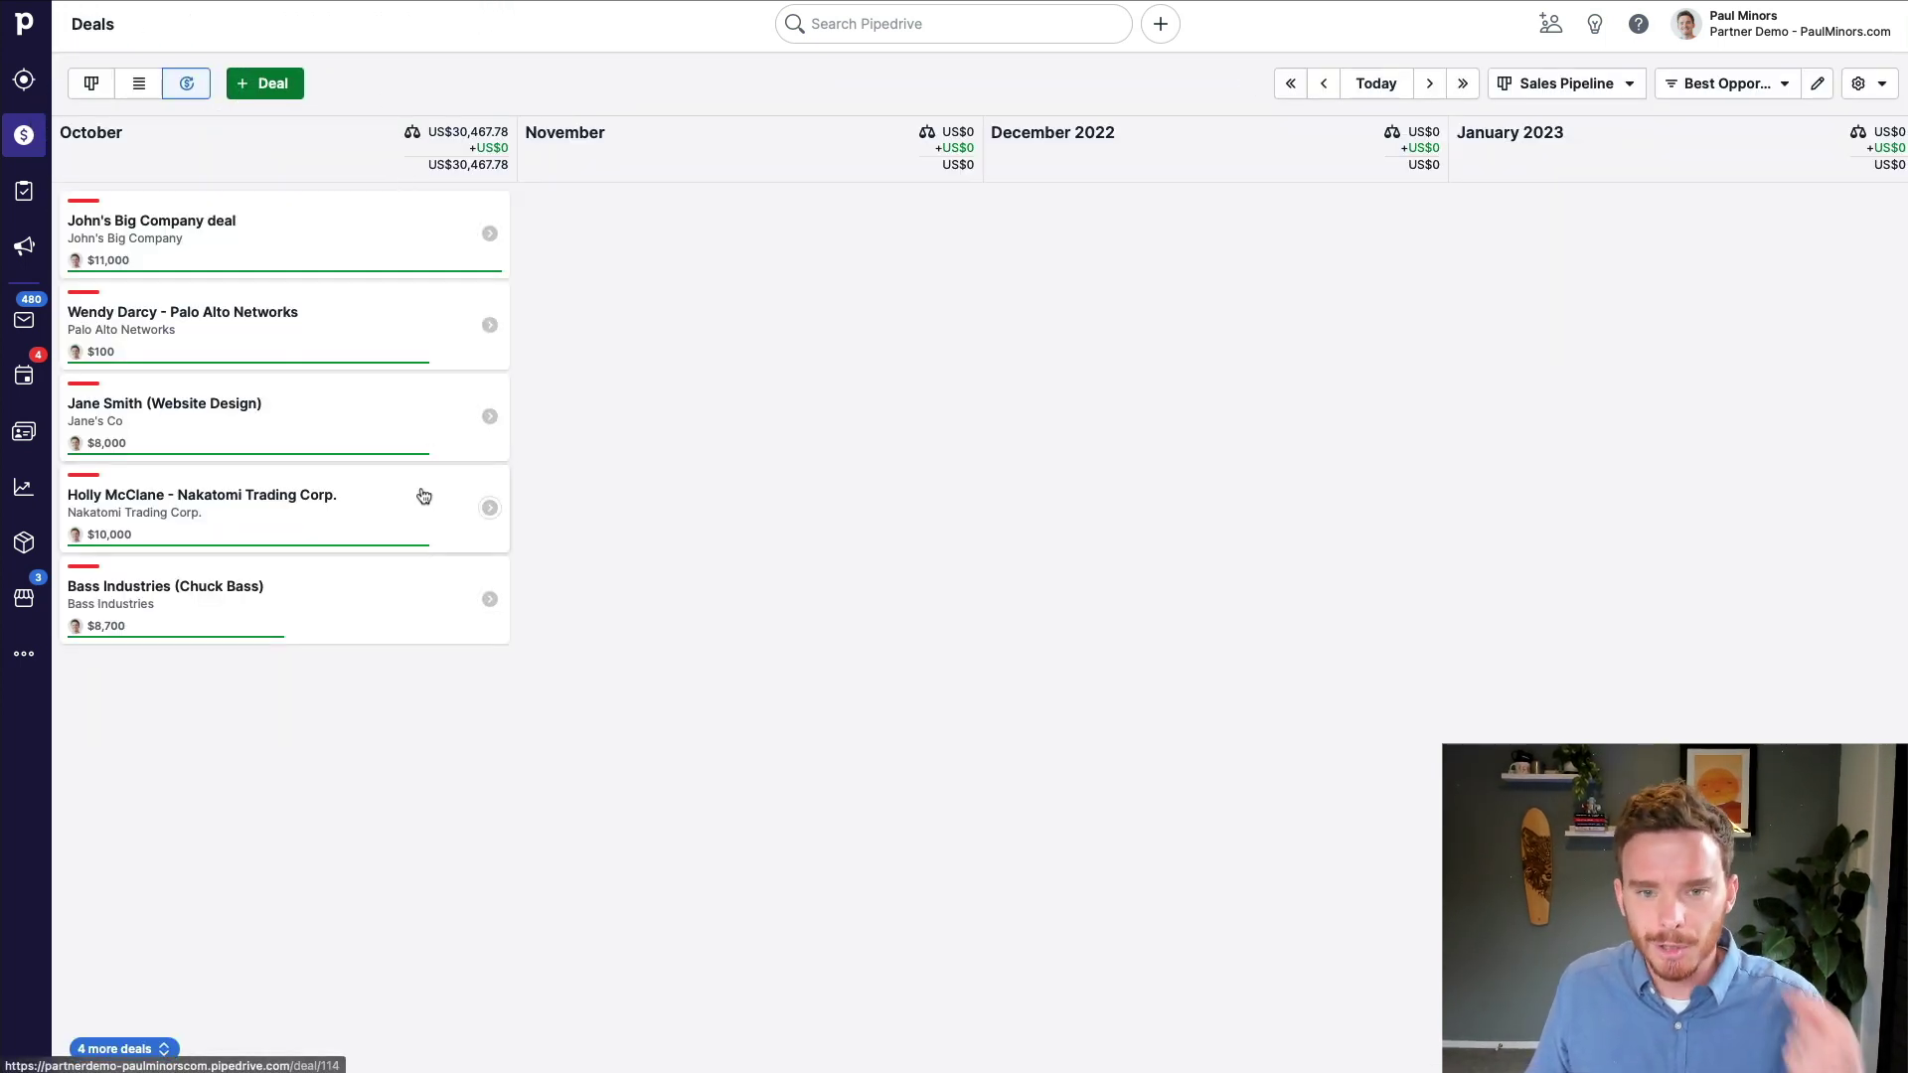
click(364, 251)
click(1615, 236)
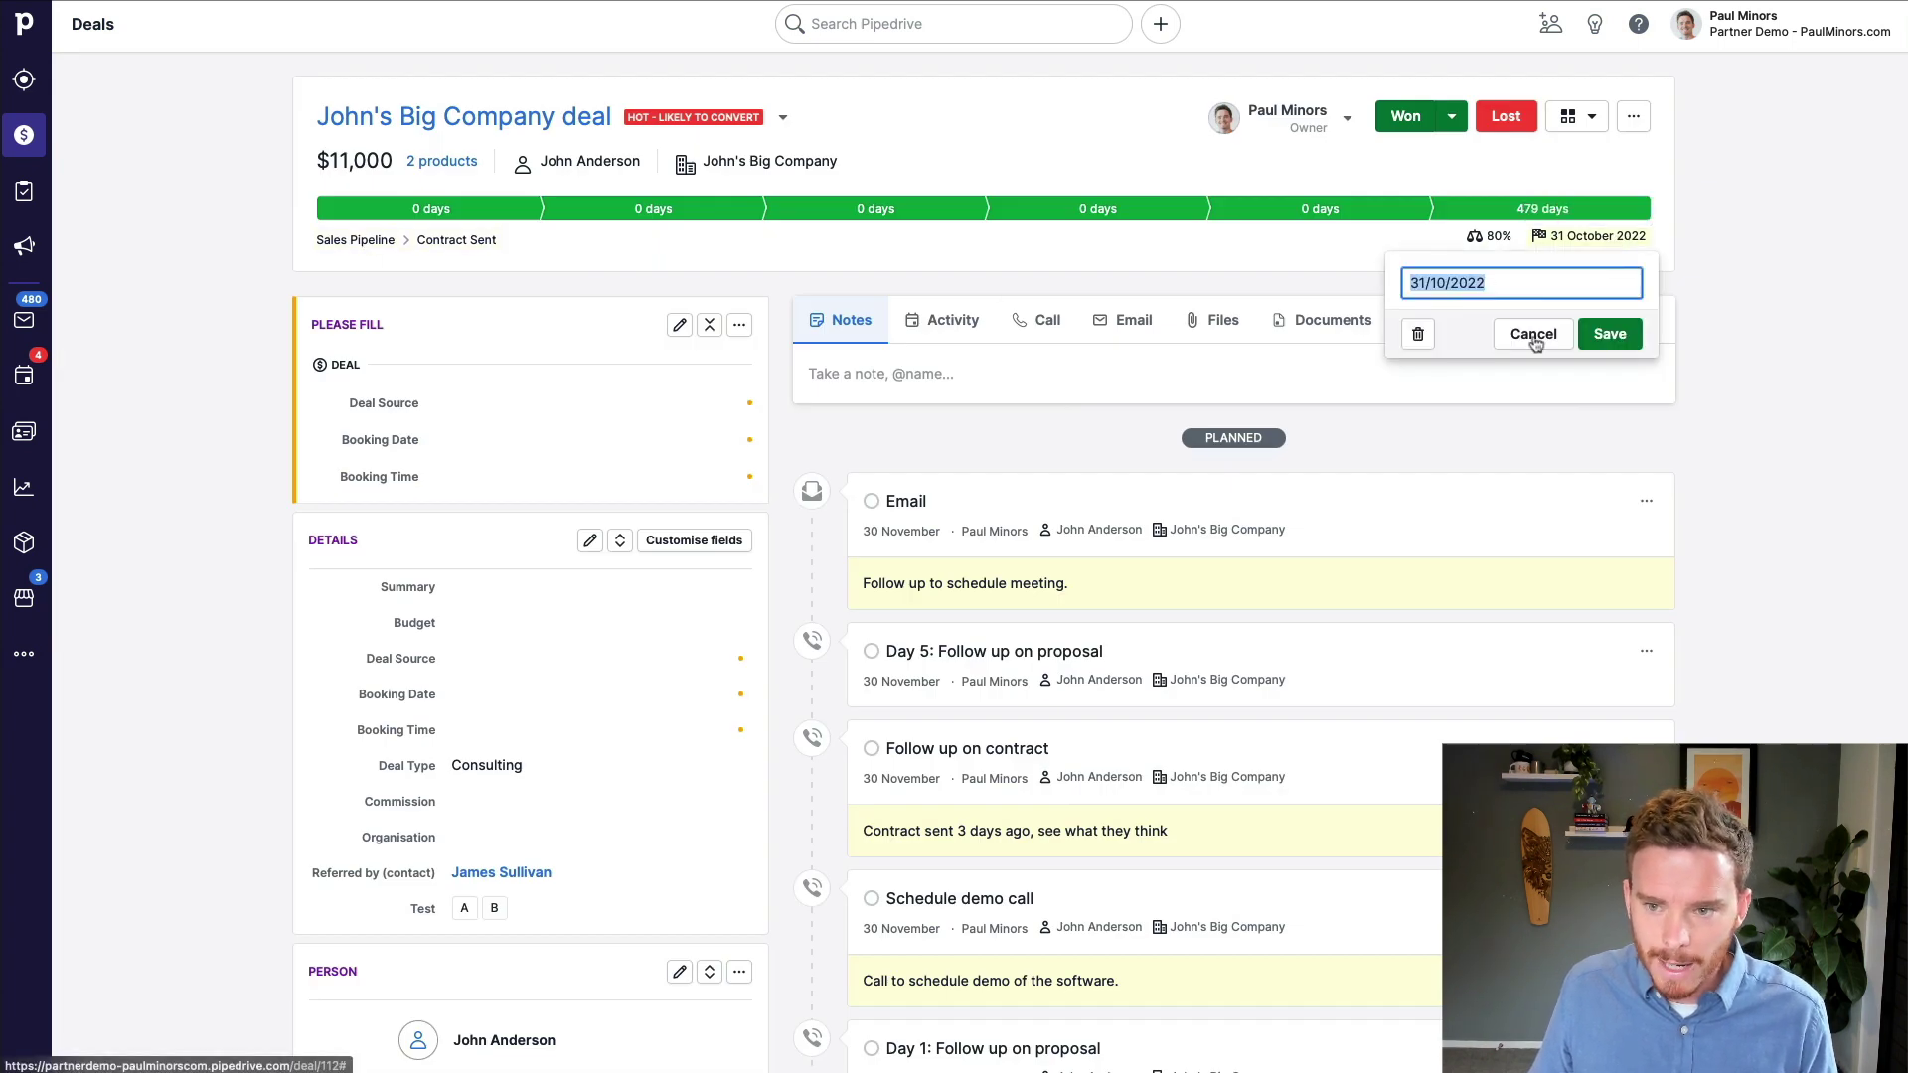
click(1504, 284)
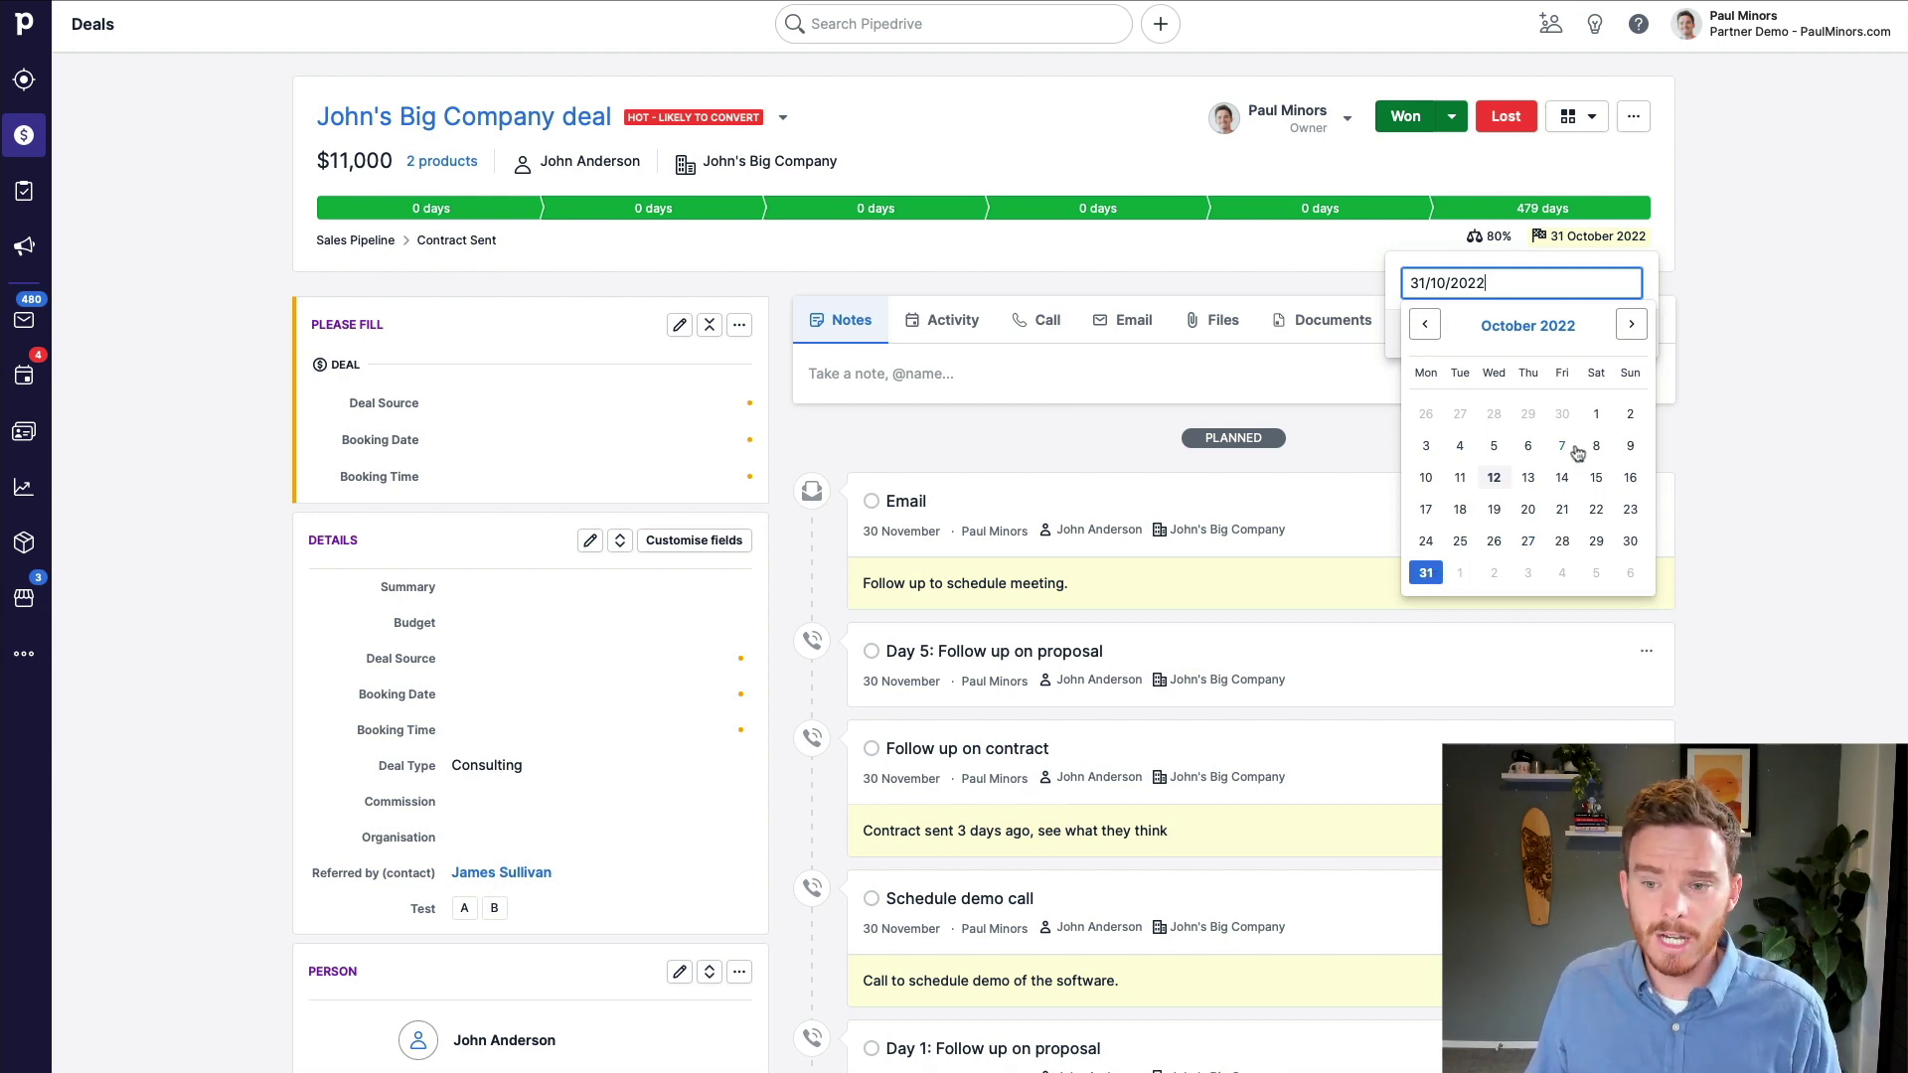
click(1624, 340)
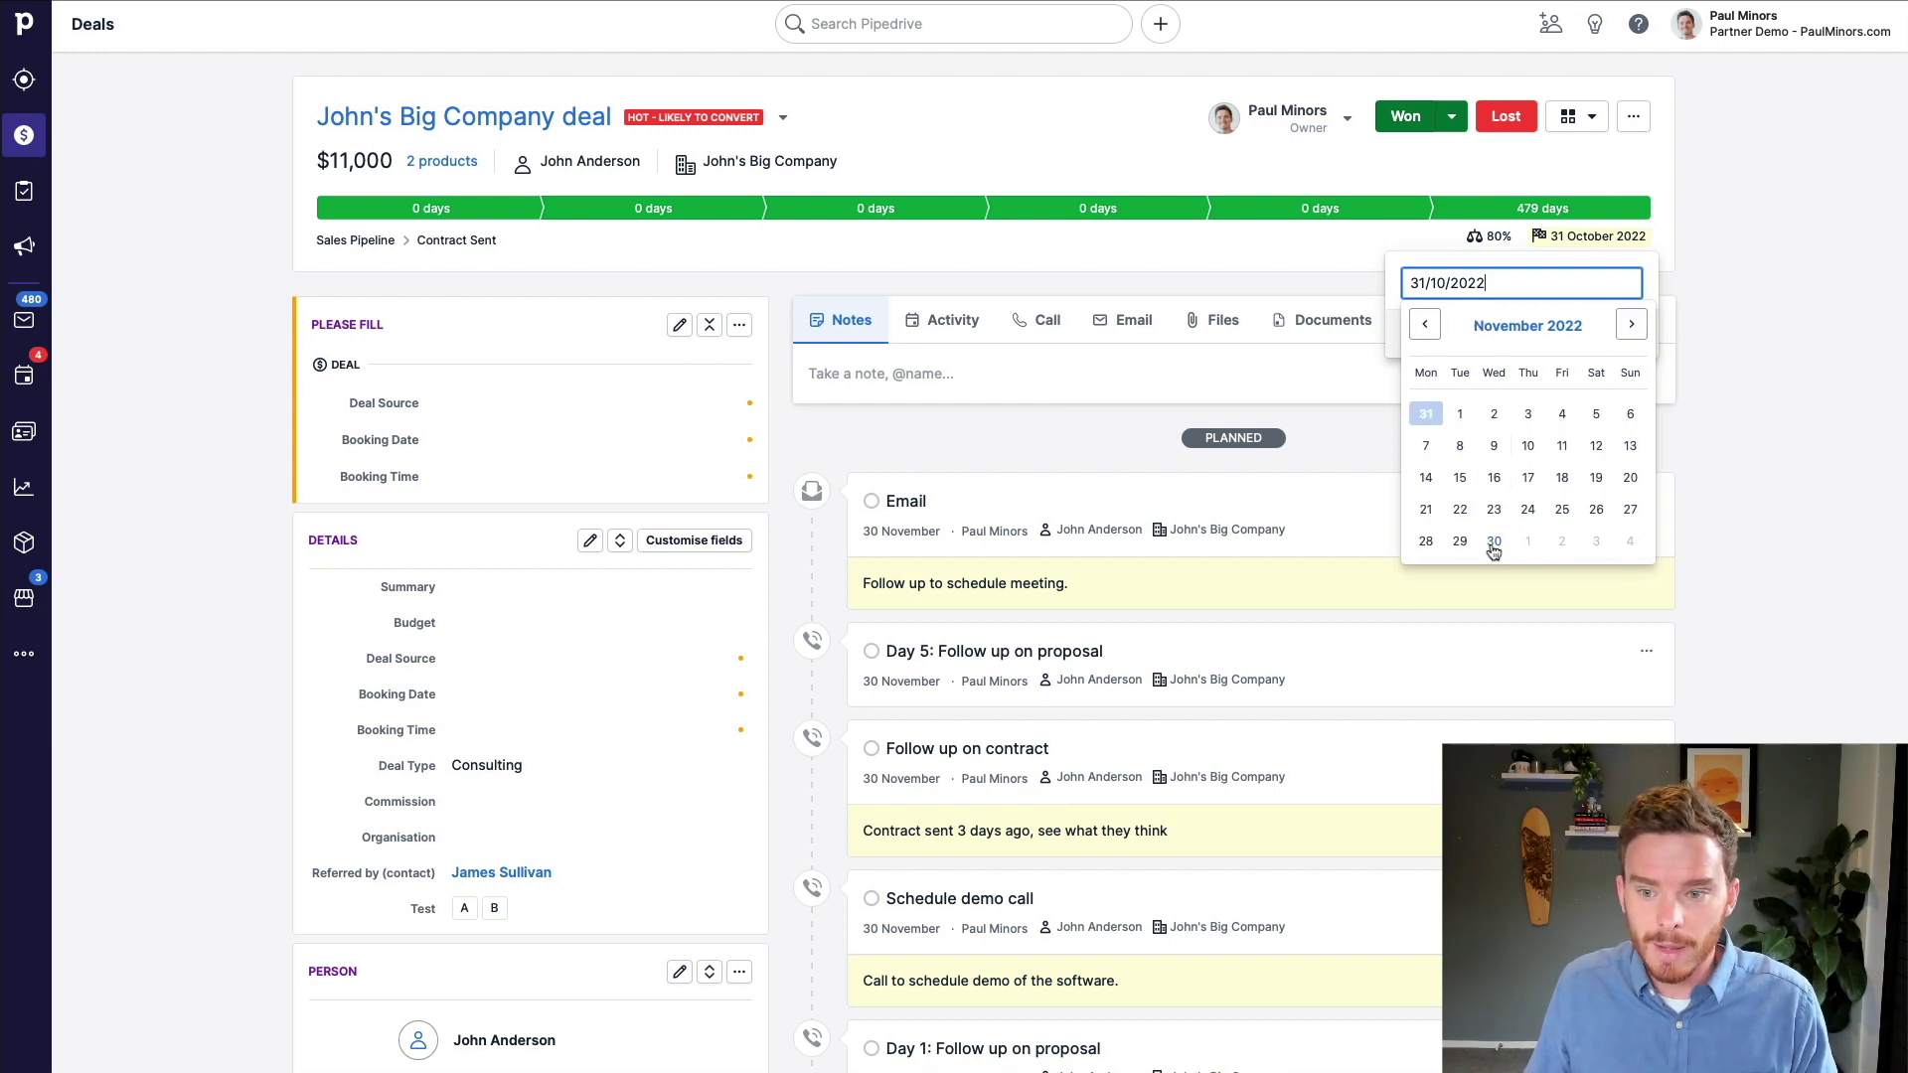
click(1494, 541)
click(1607, 328)
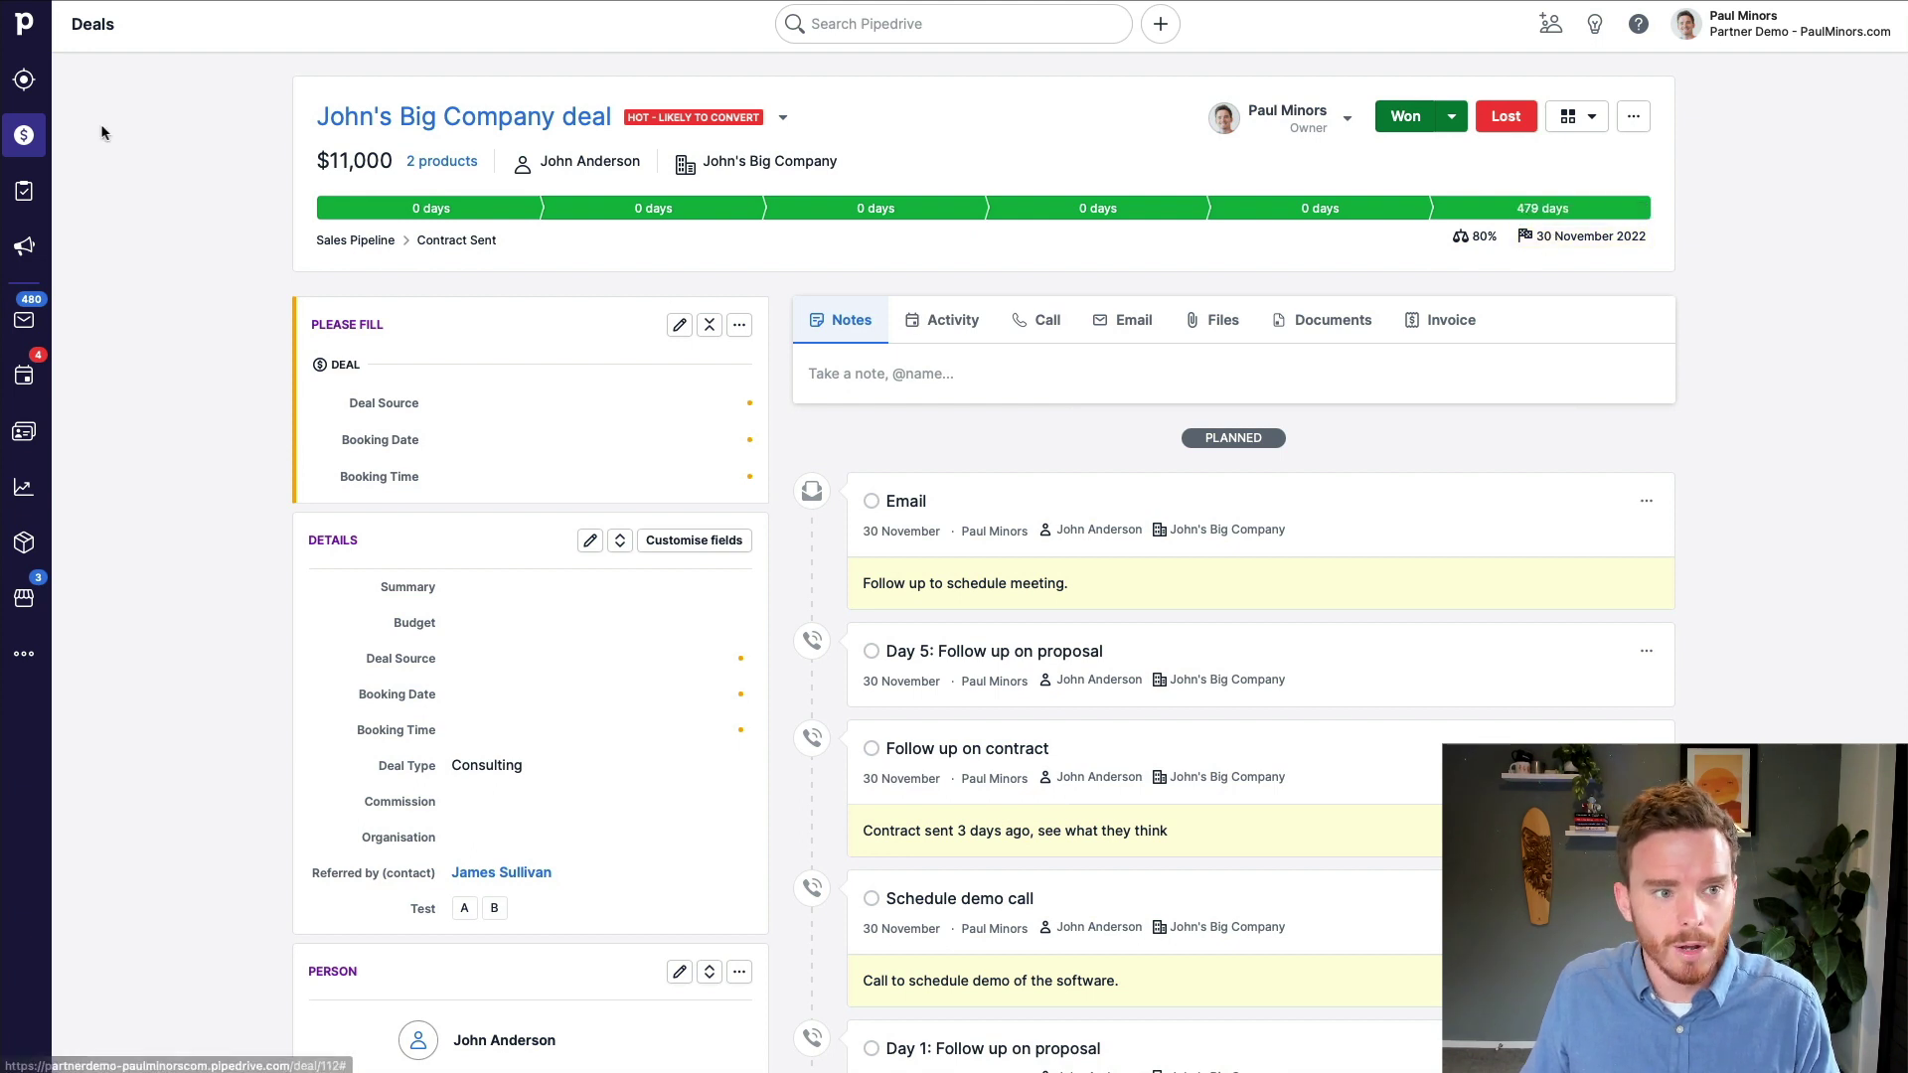
click(24, 134)
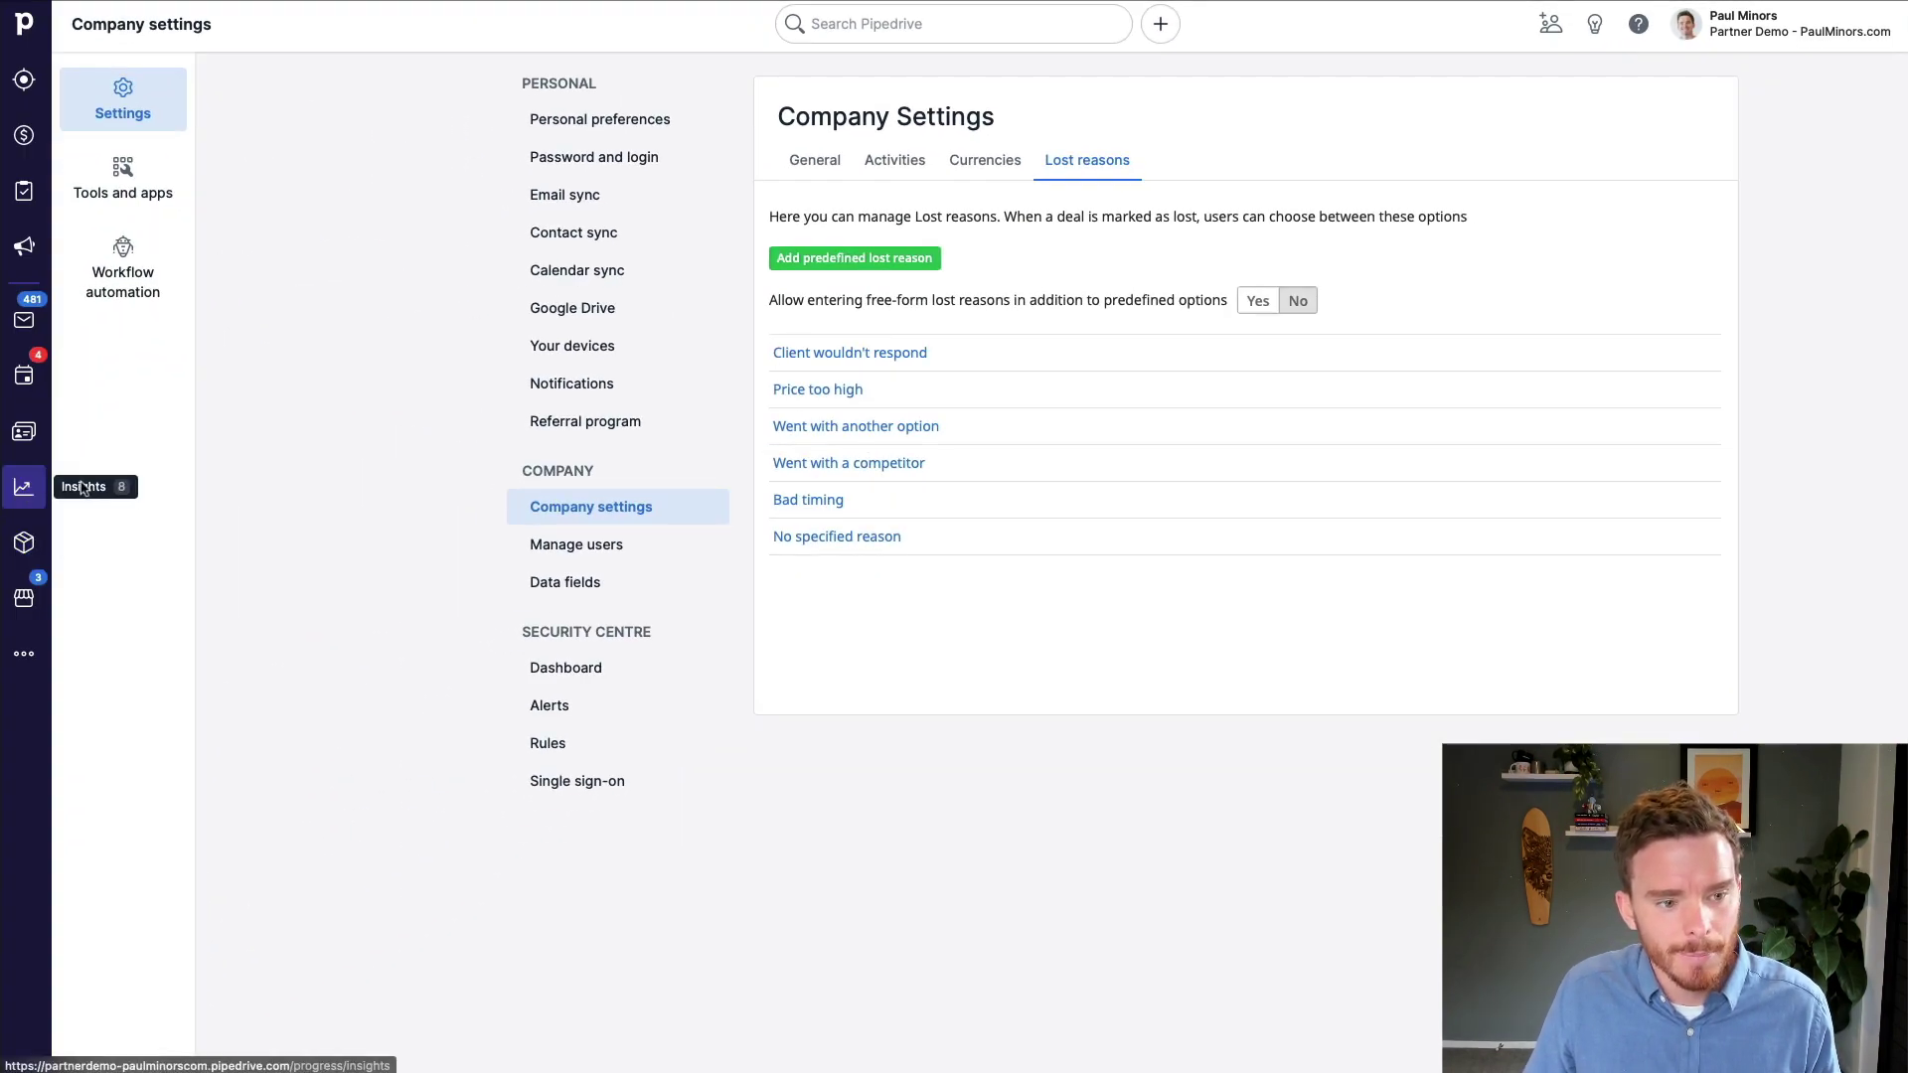
click(83, 488)
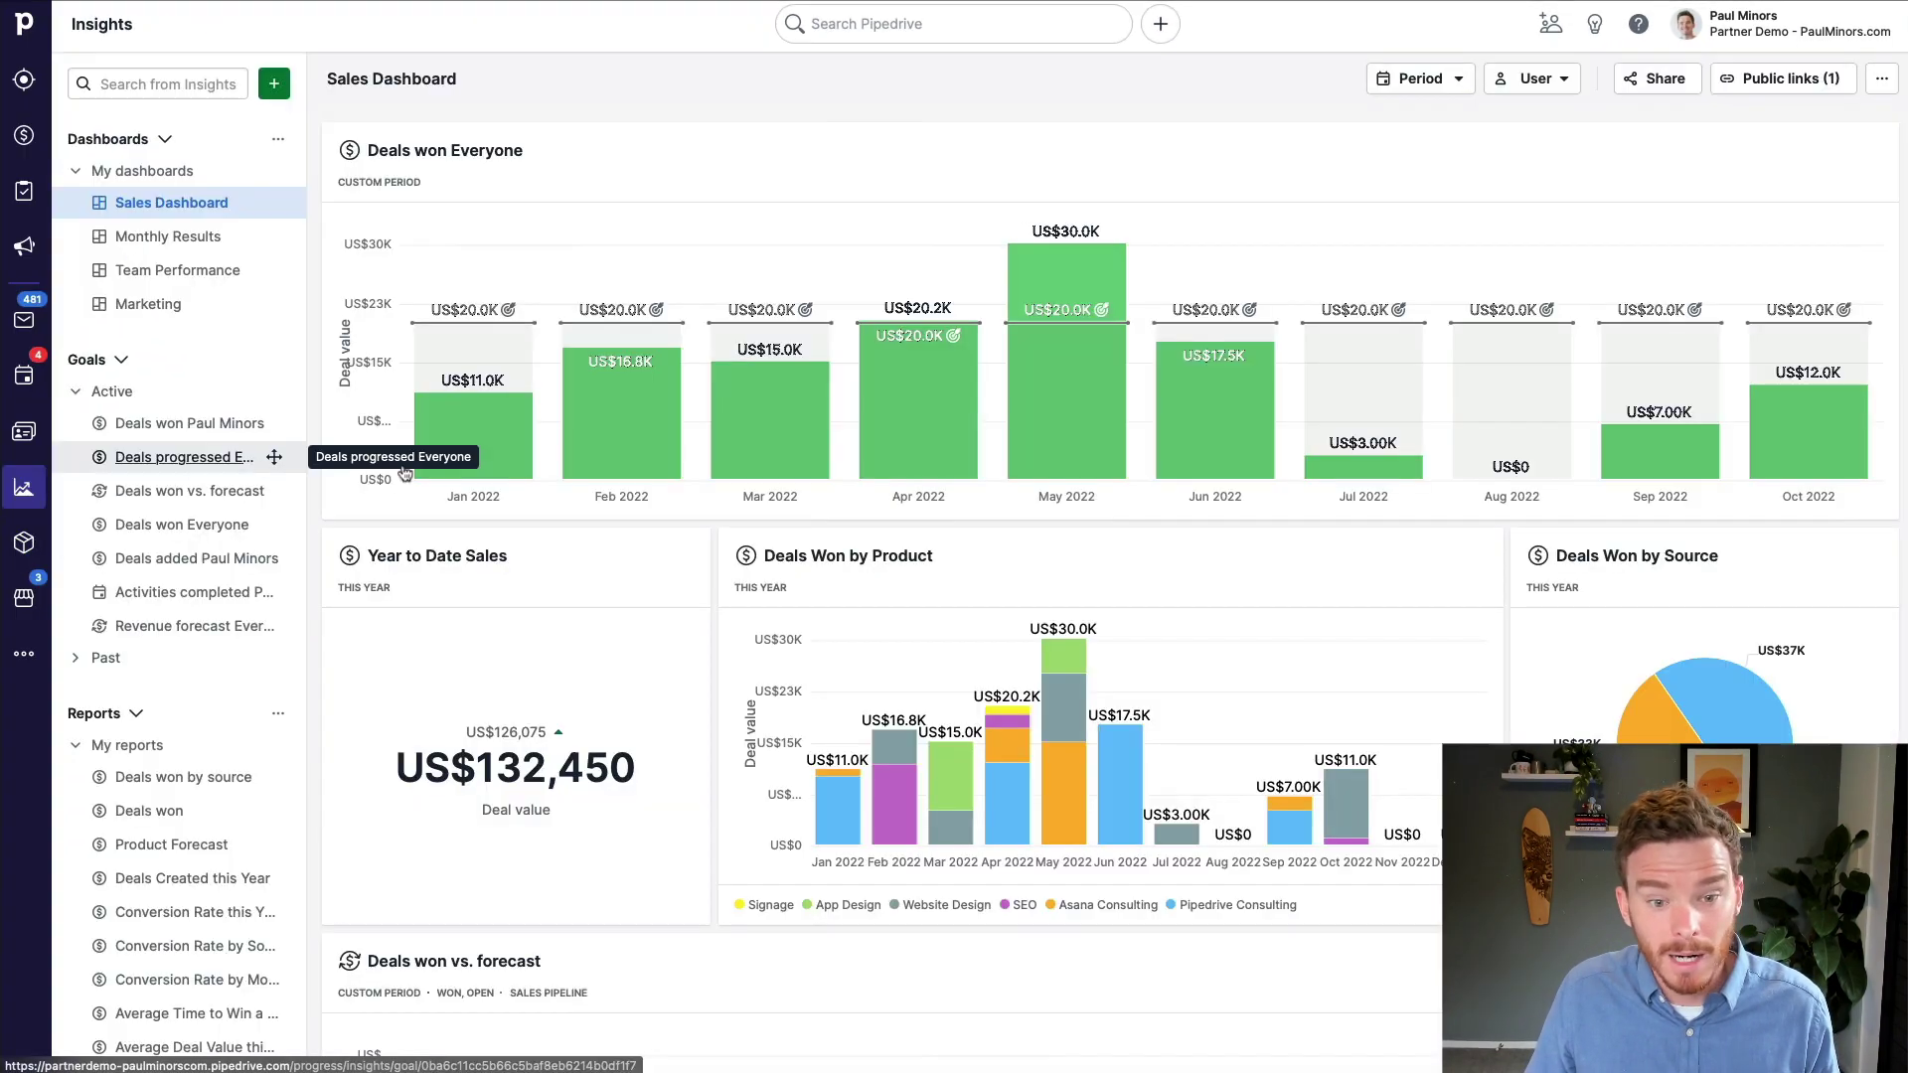
scroll(206, 612, down, 5)
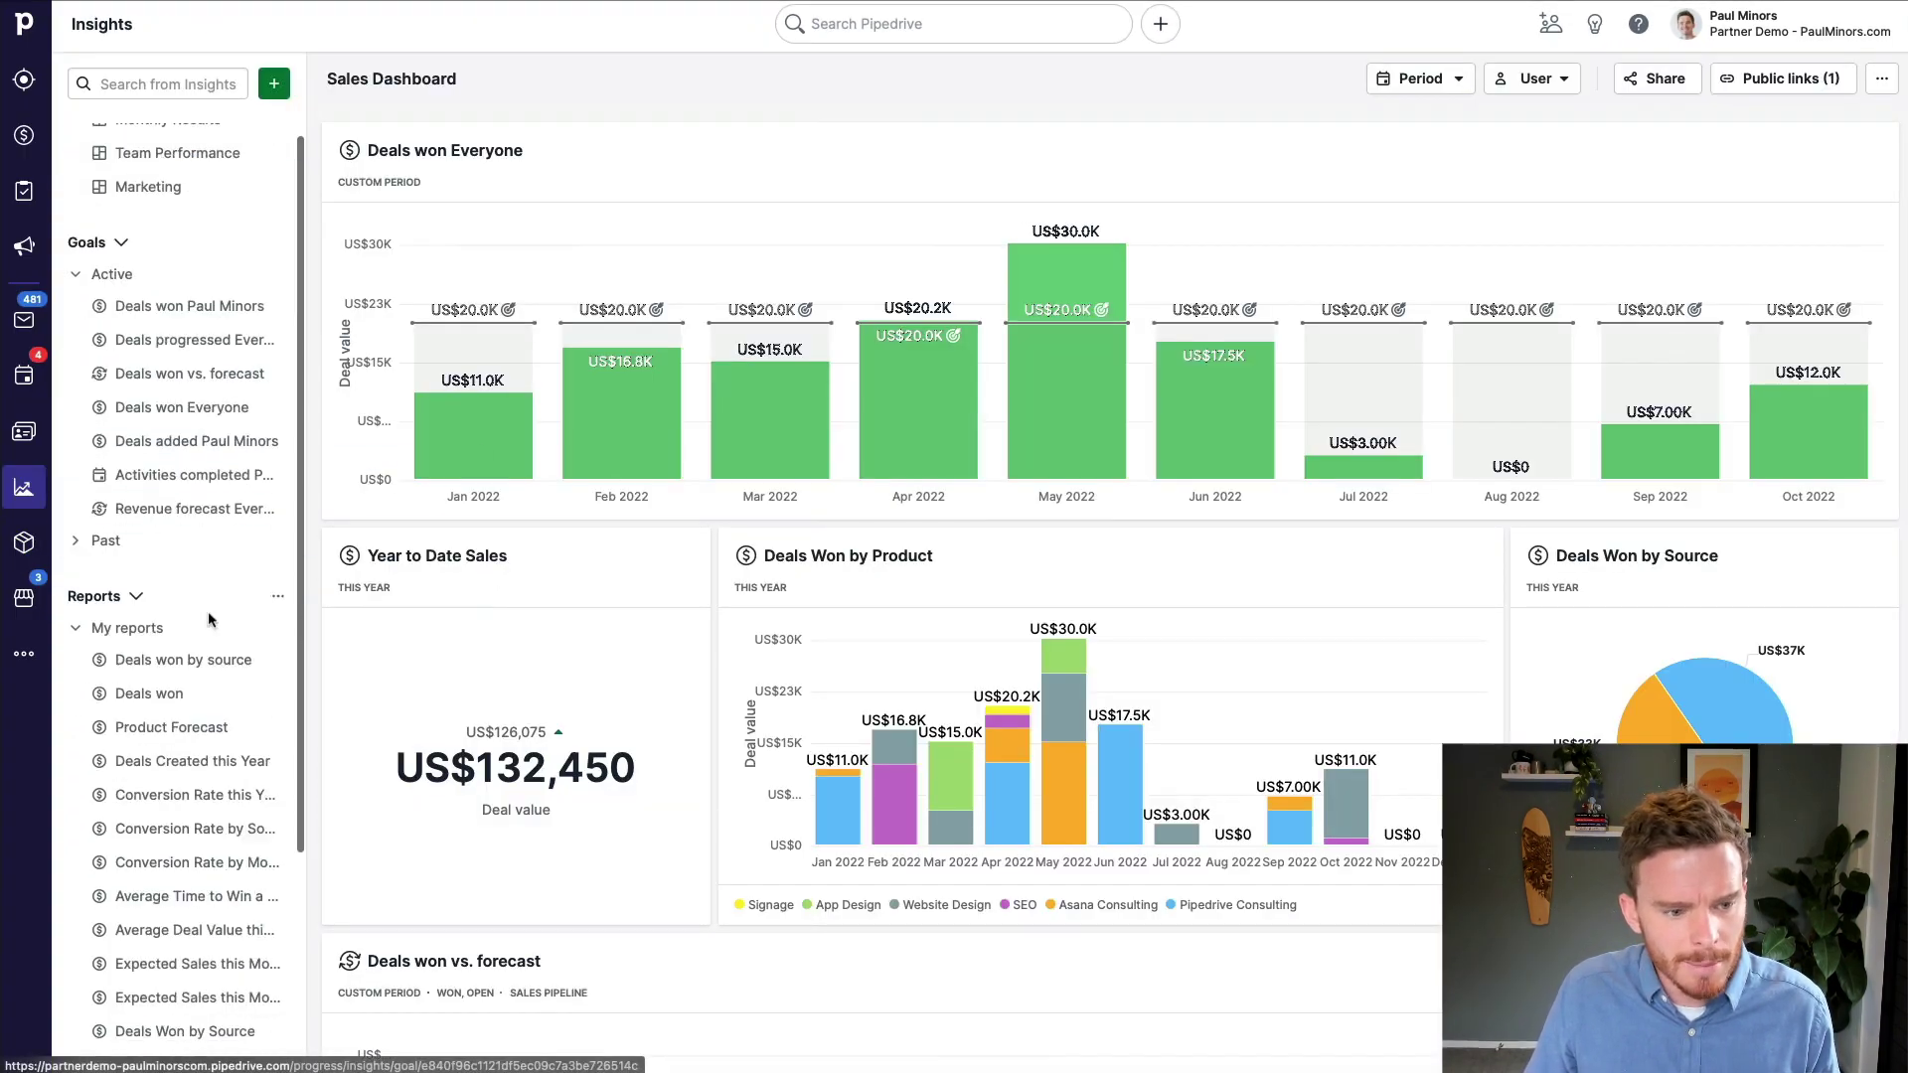
click(187, 780)
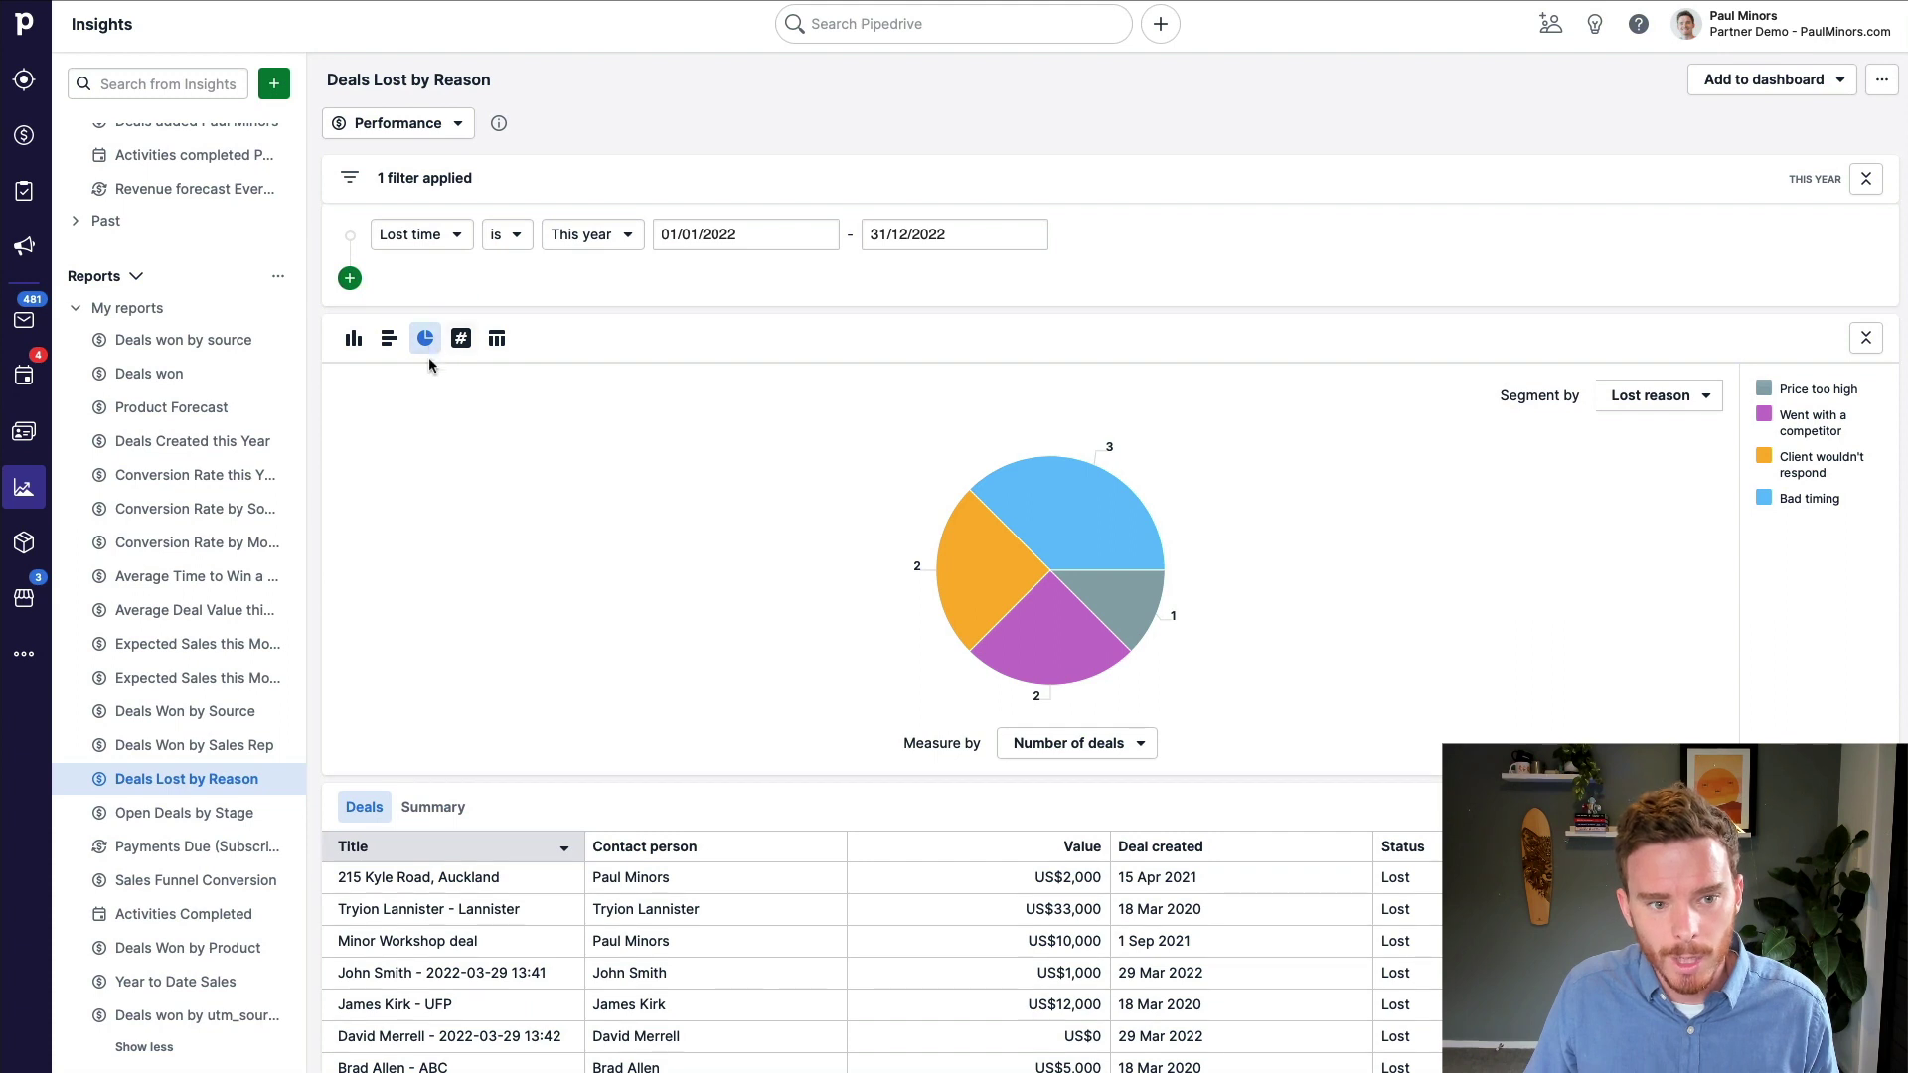
click(1661, 403)
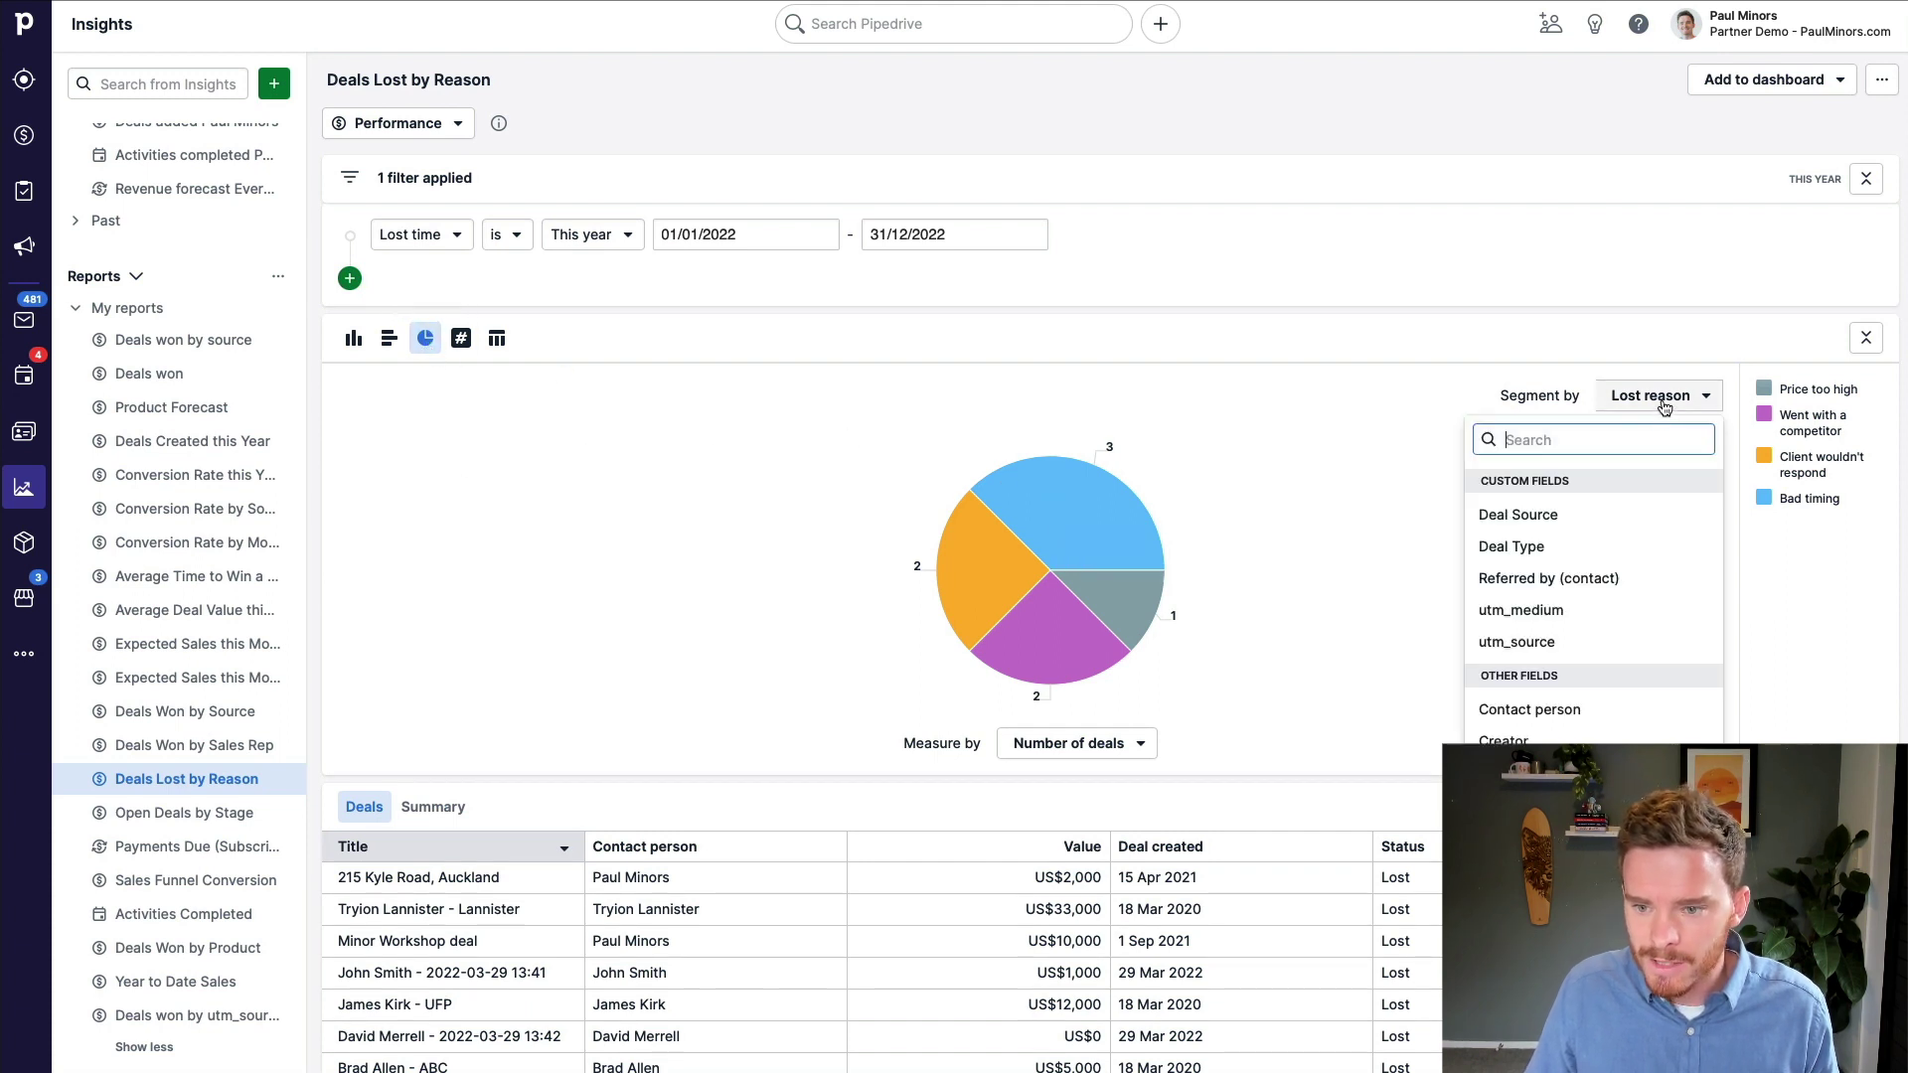
click(1613, 387)
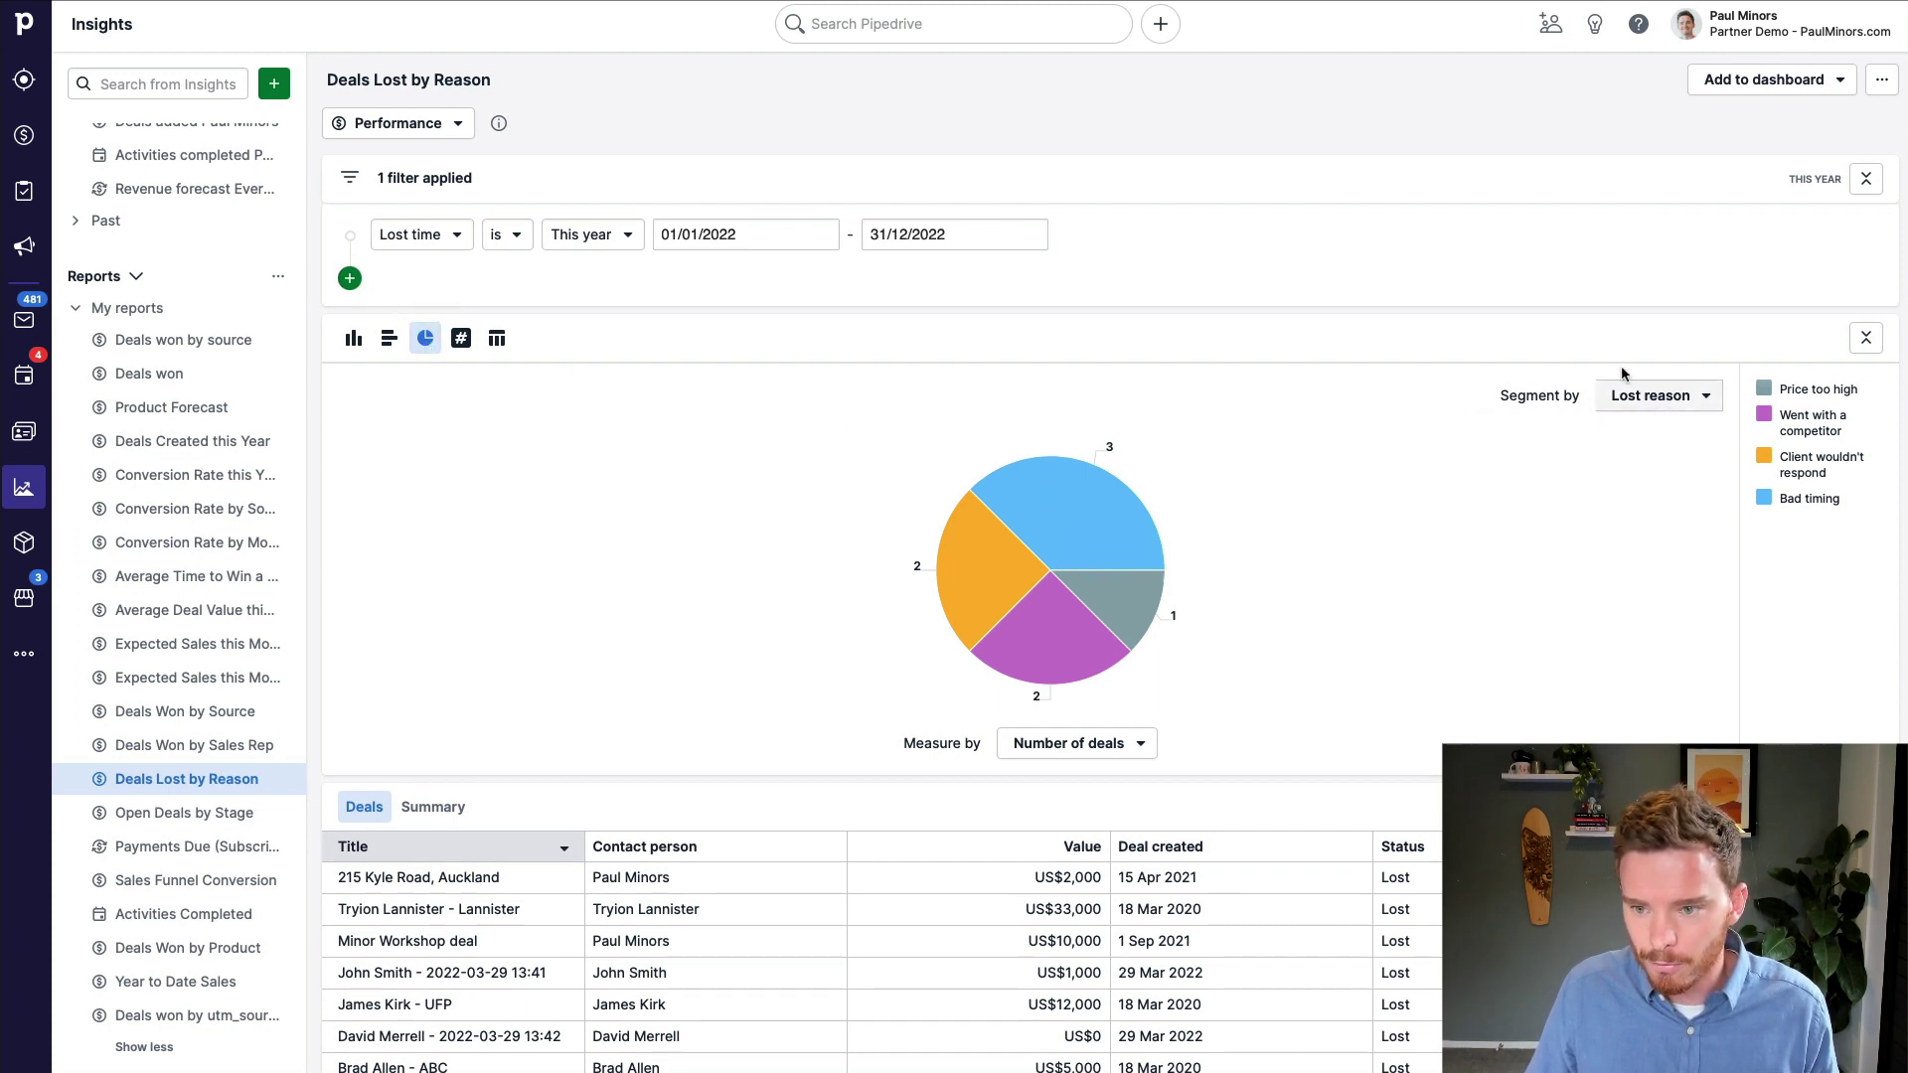
mouse_move(1094, 513)
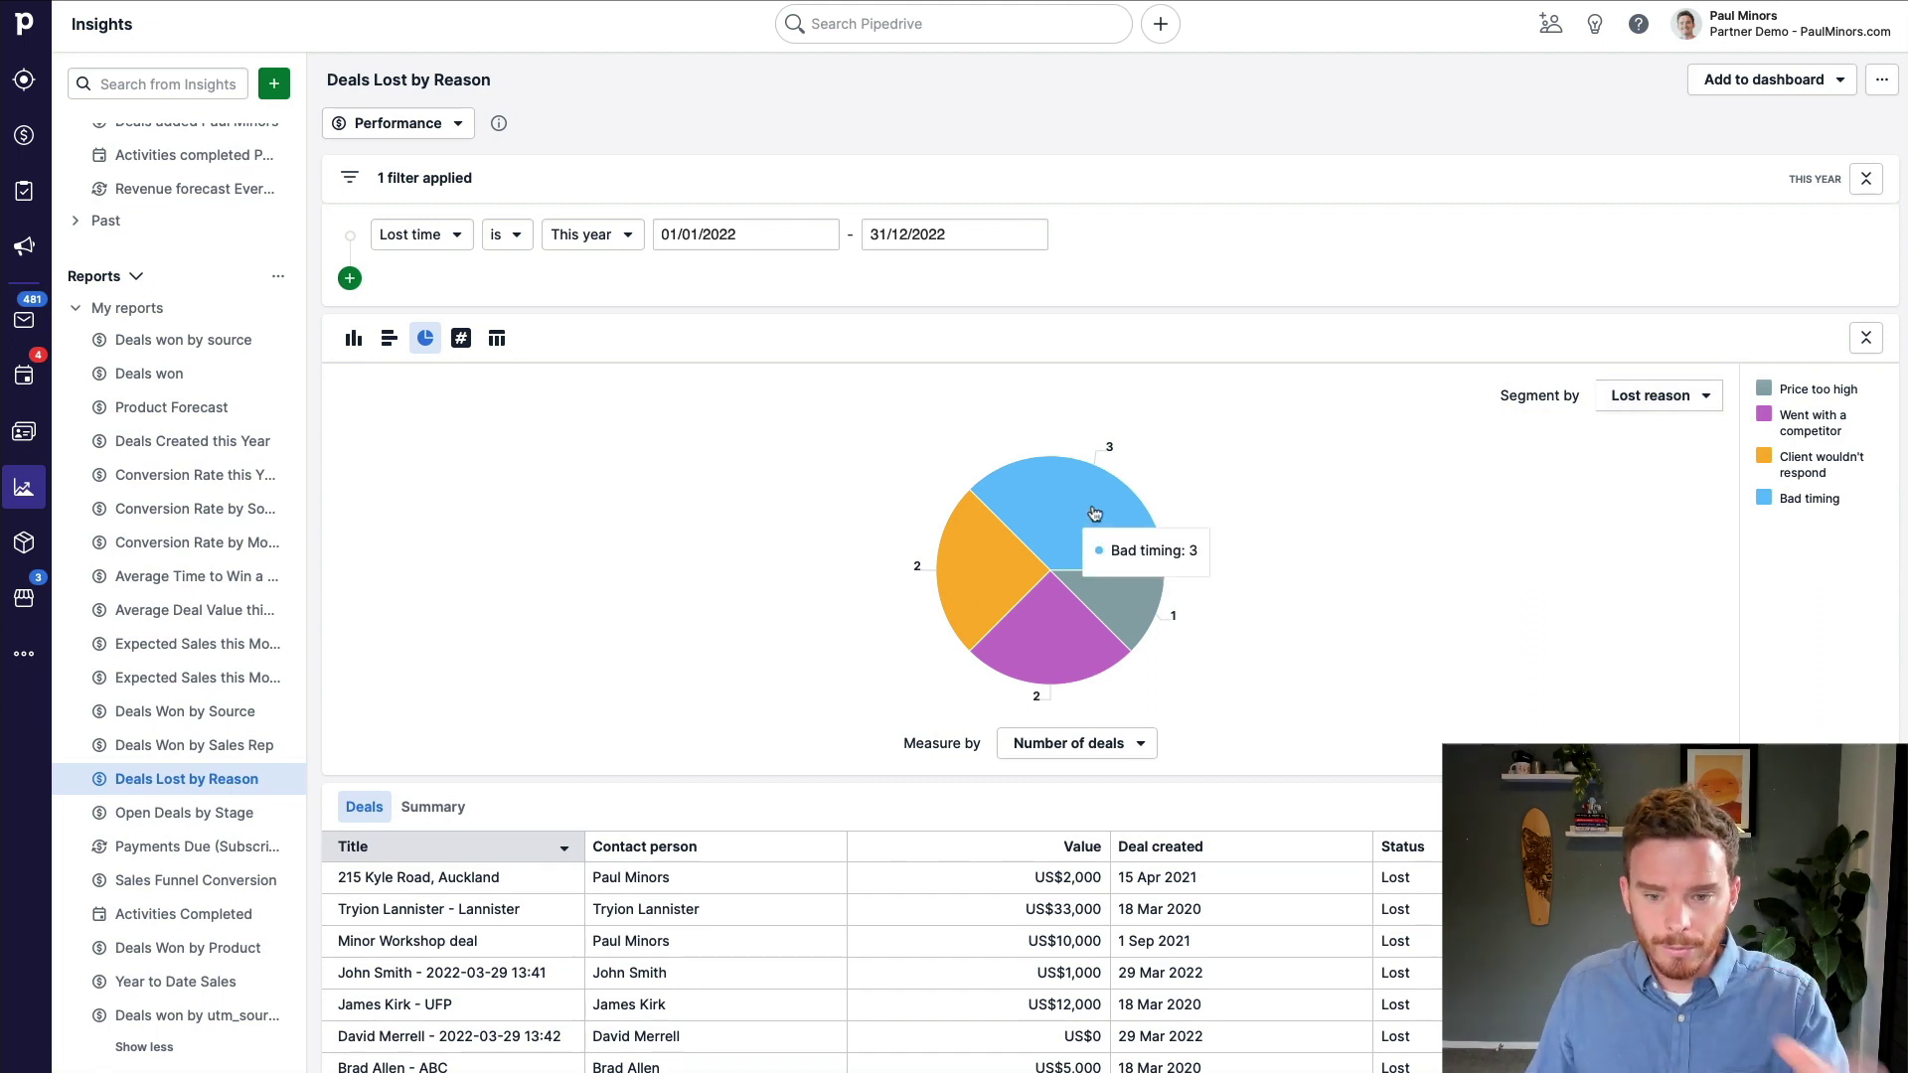
mouse_move(1012, 568)
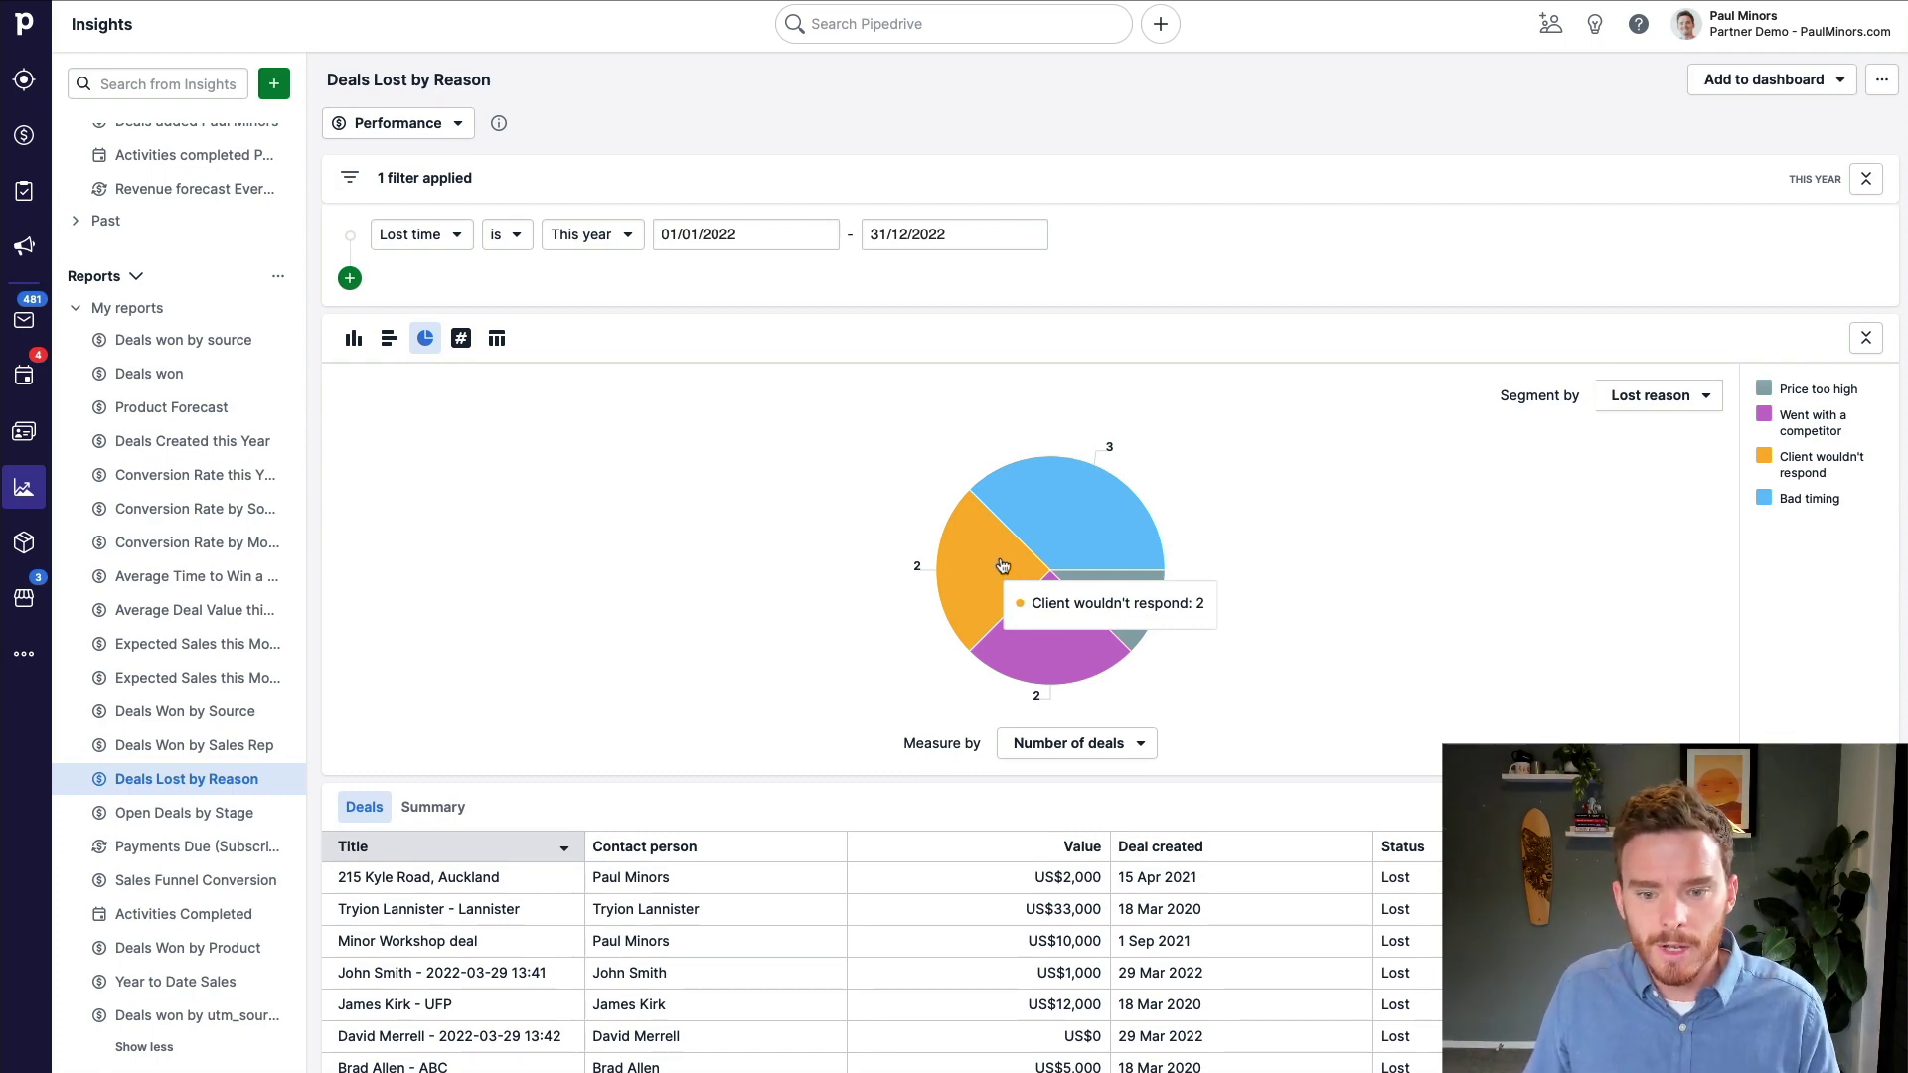
click(1046, 532)
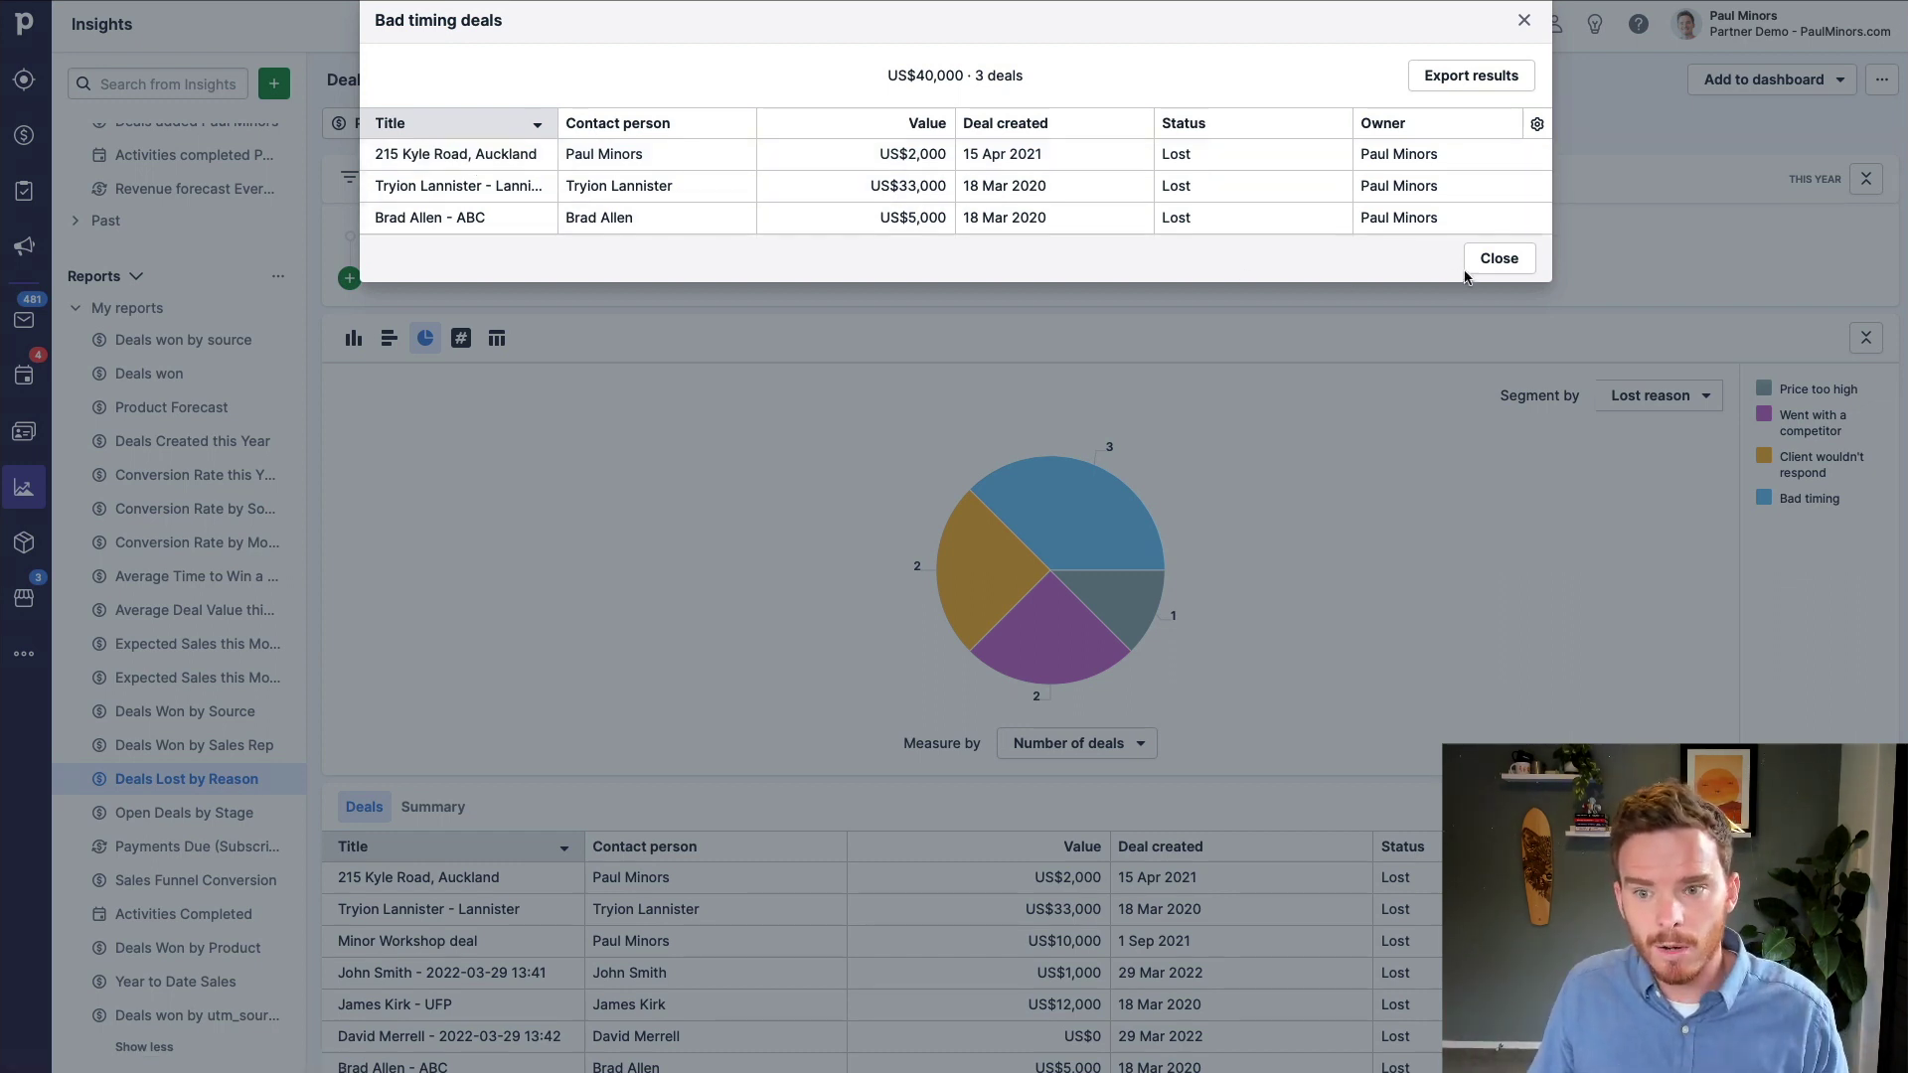
click(1499, 257)
click(1001, 583)
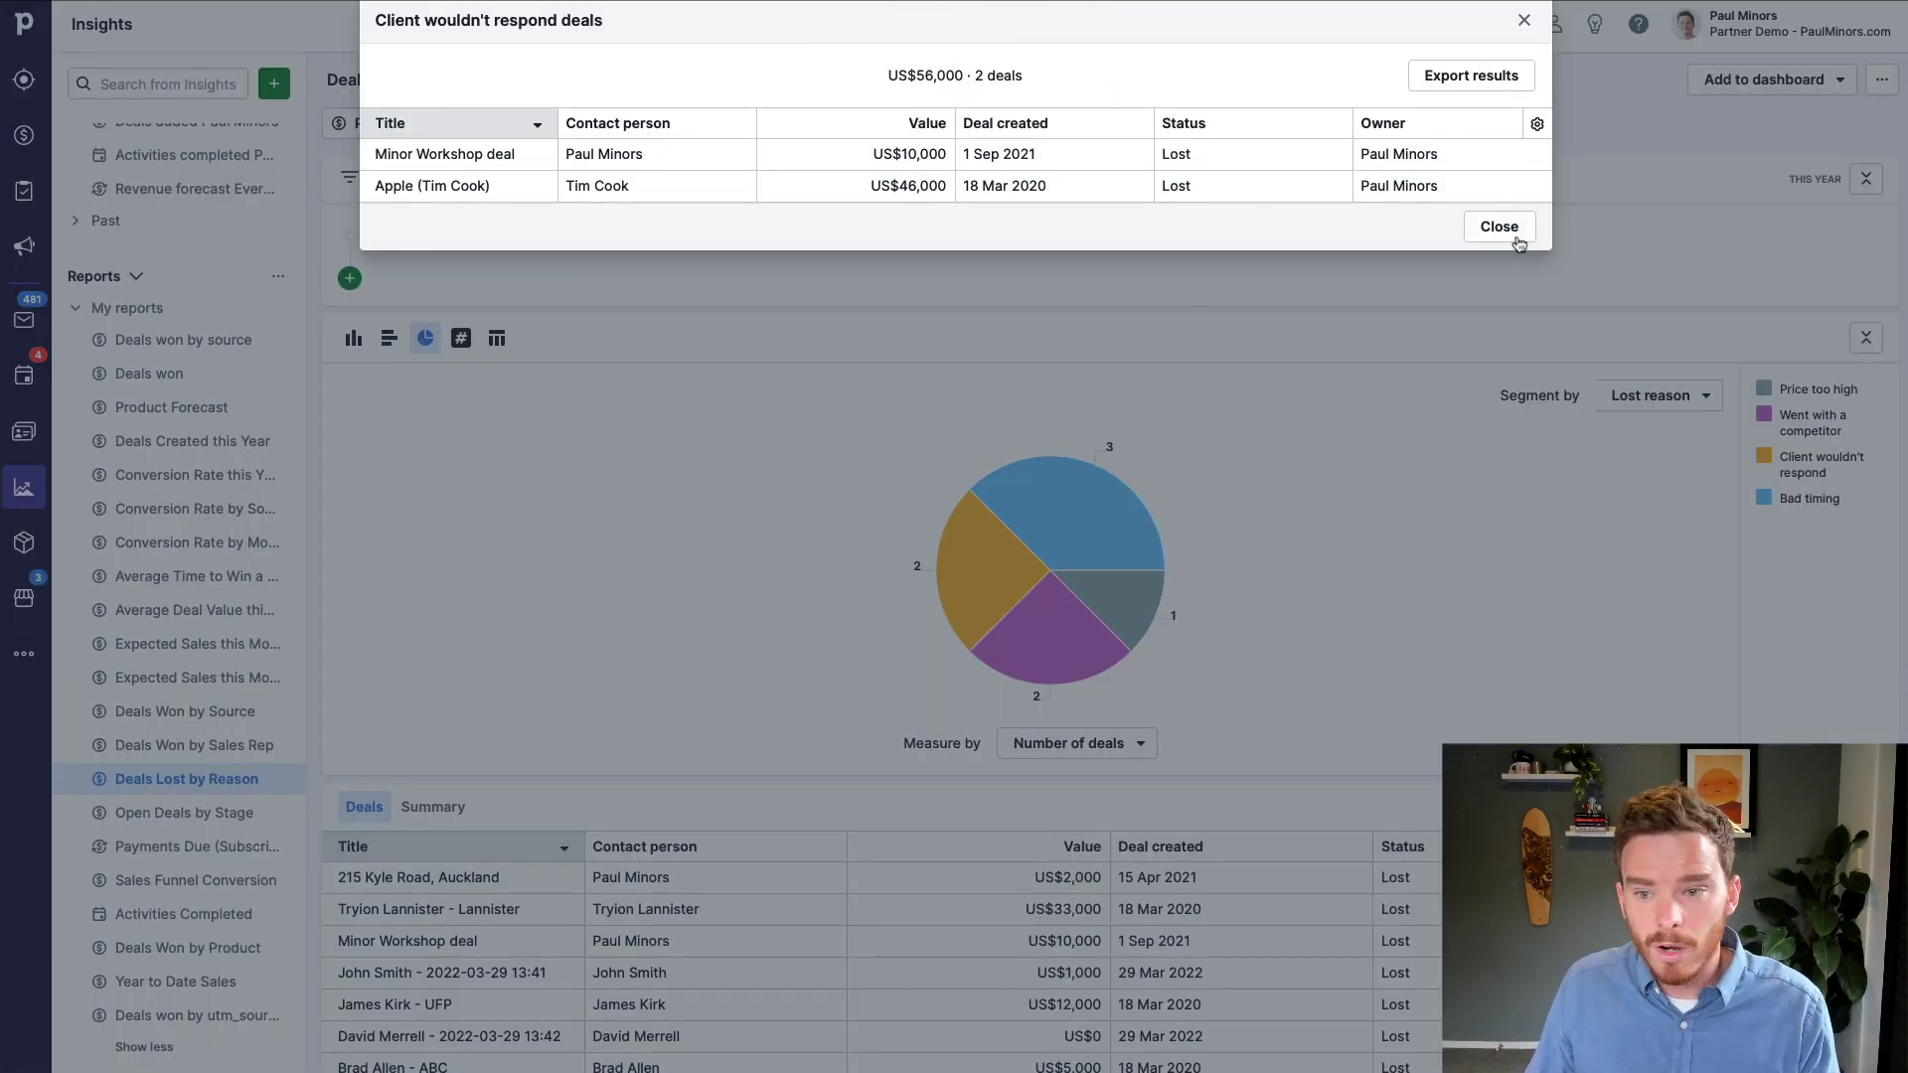
click(1499, 226)
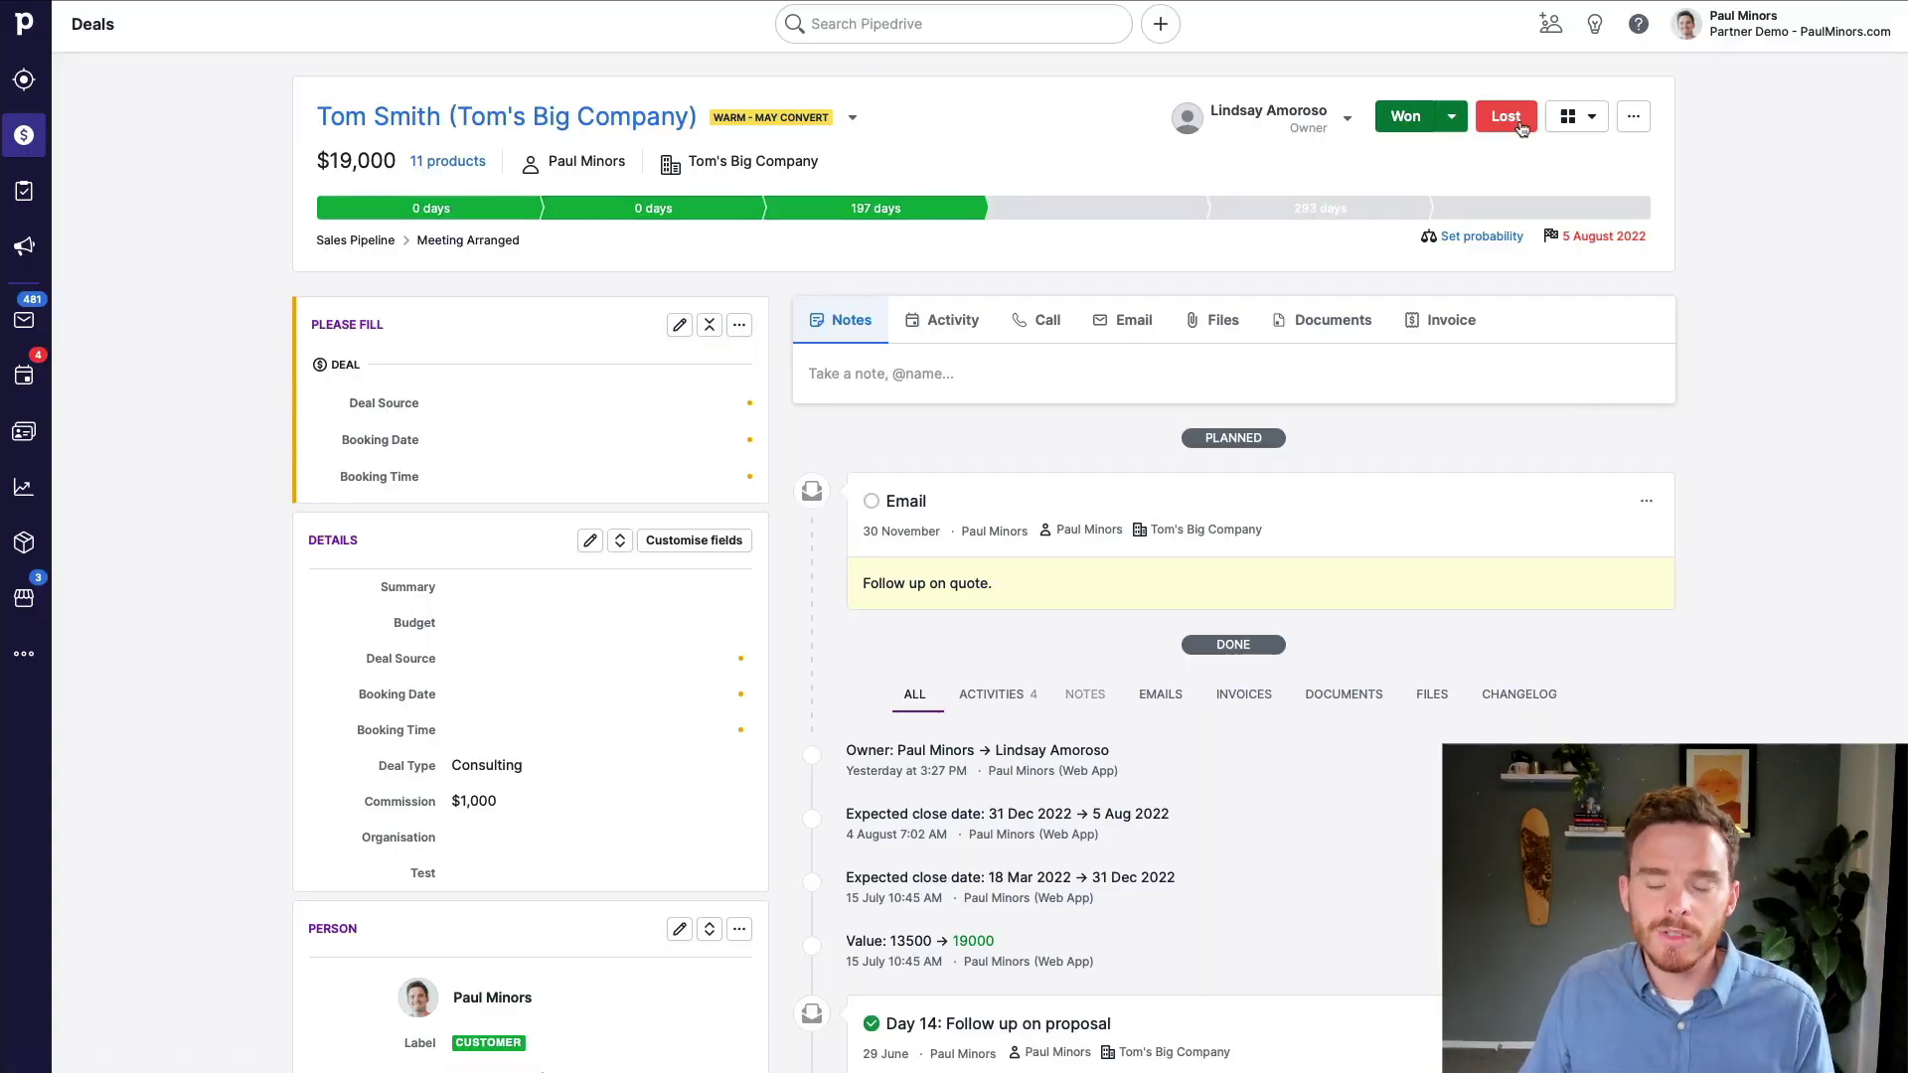
- Mark Tom's Big Company deal as lost with reason Bad timing and switch to the Deal Lost Zap
click(1478, 121)
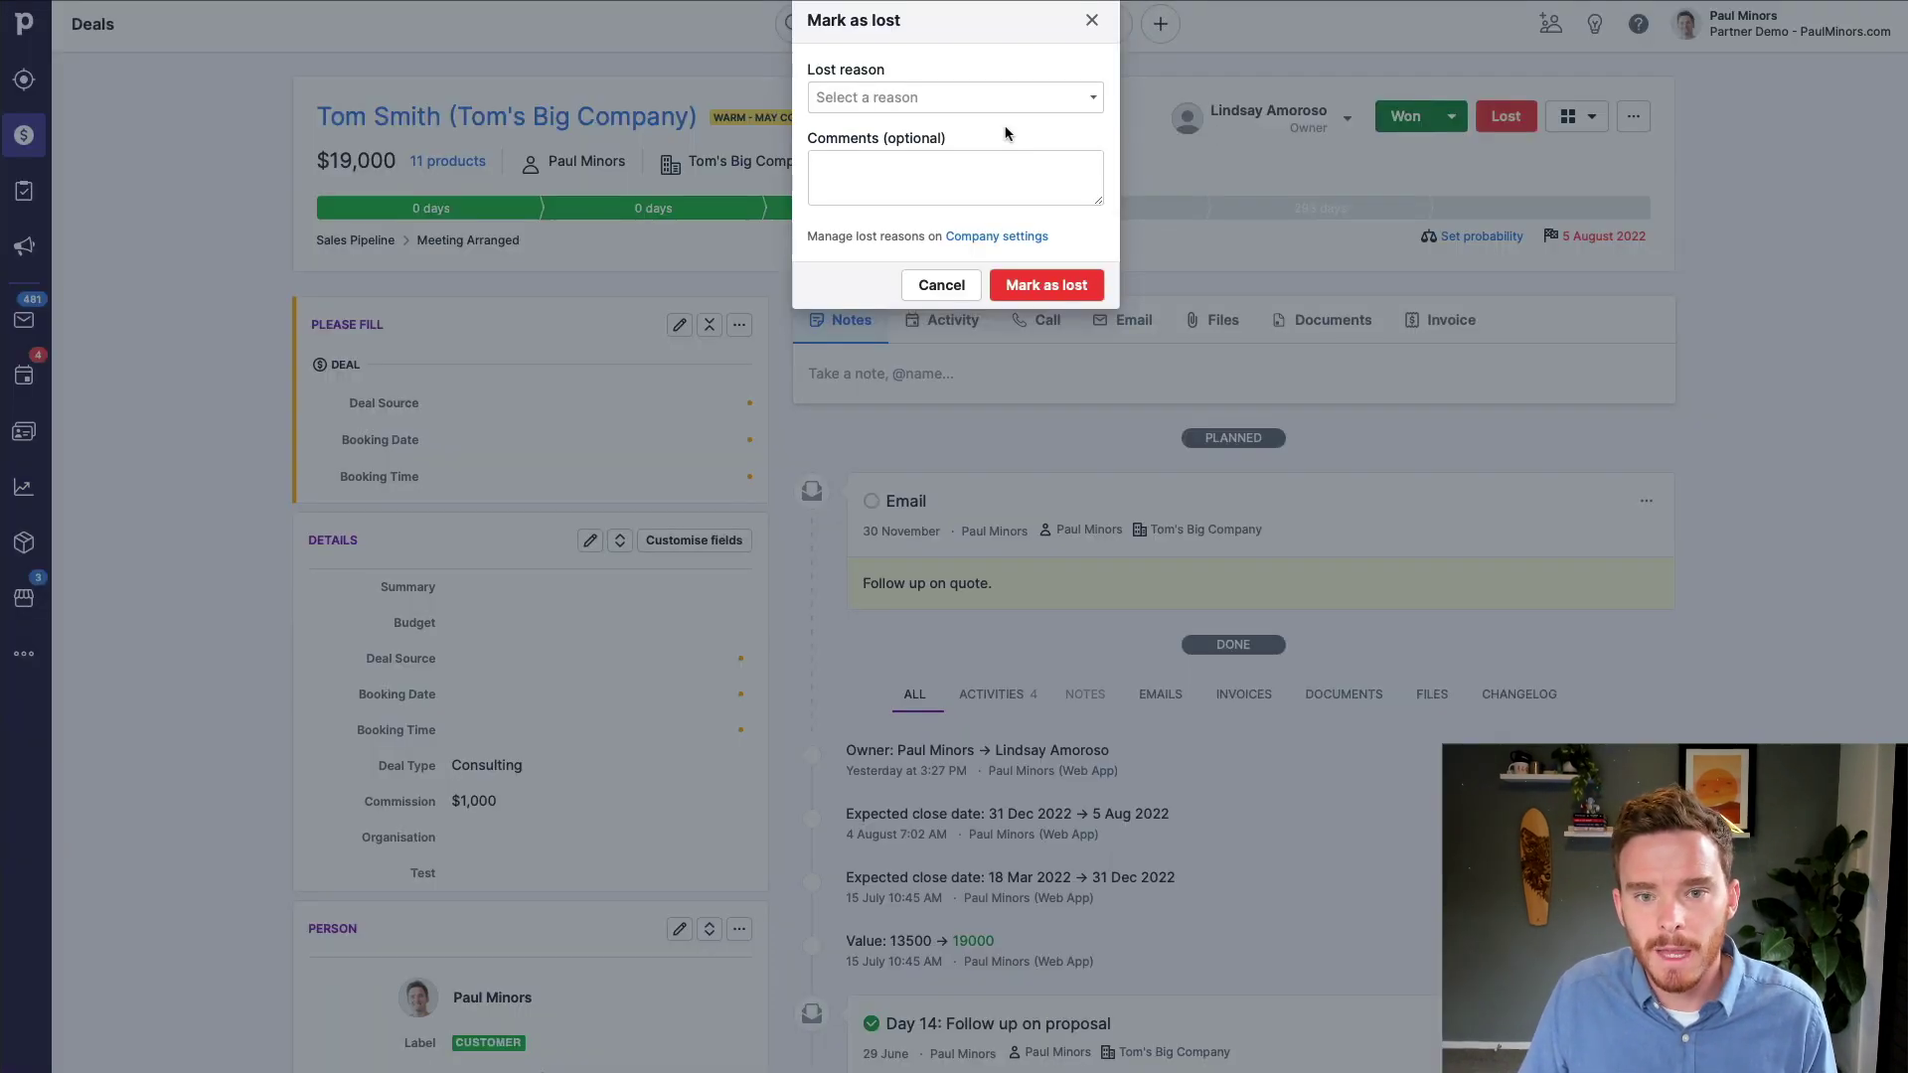
click(999, 98)
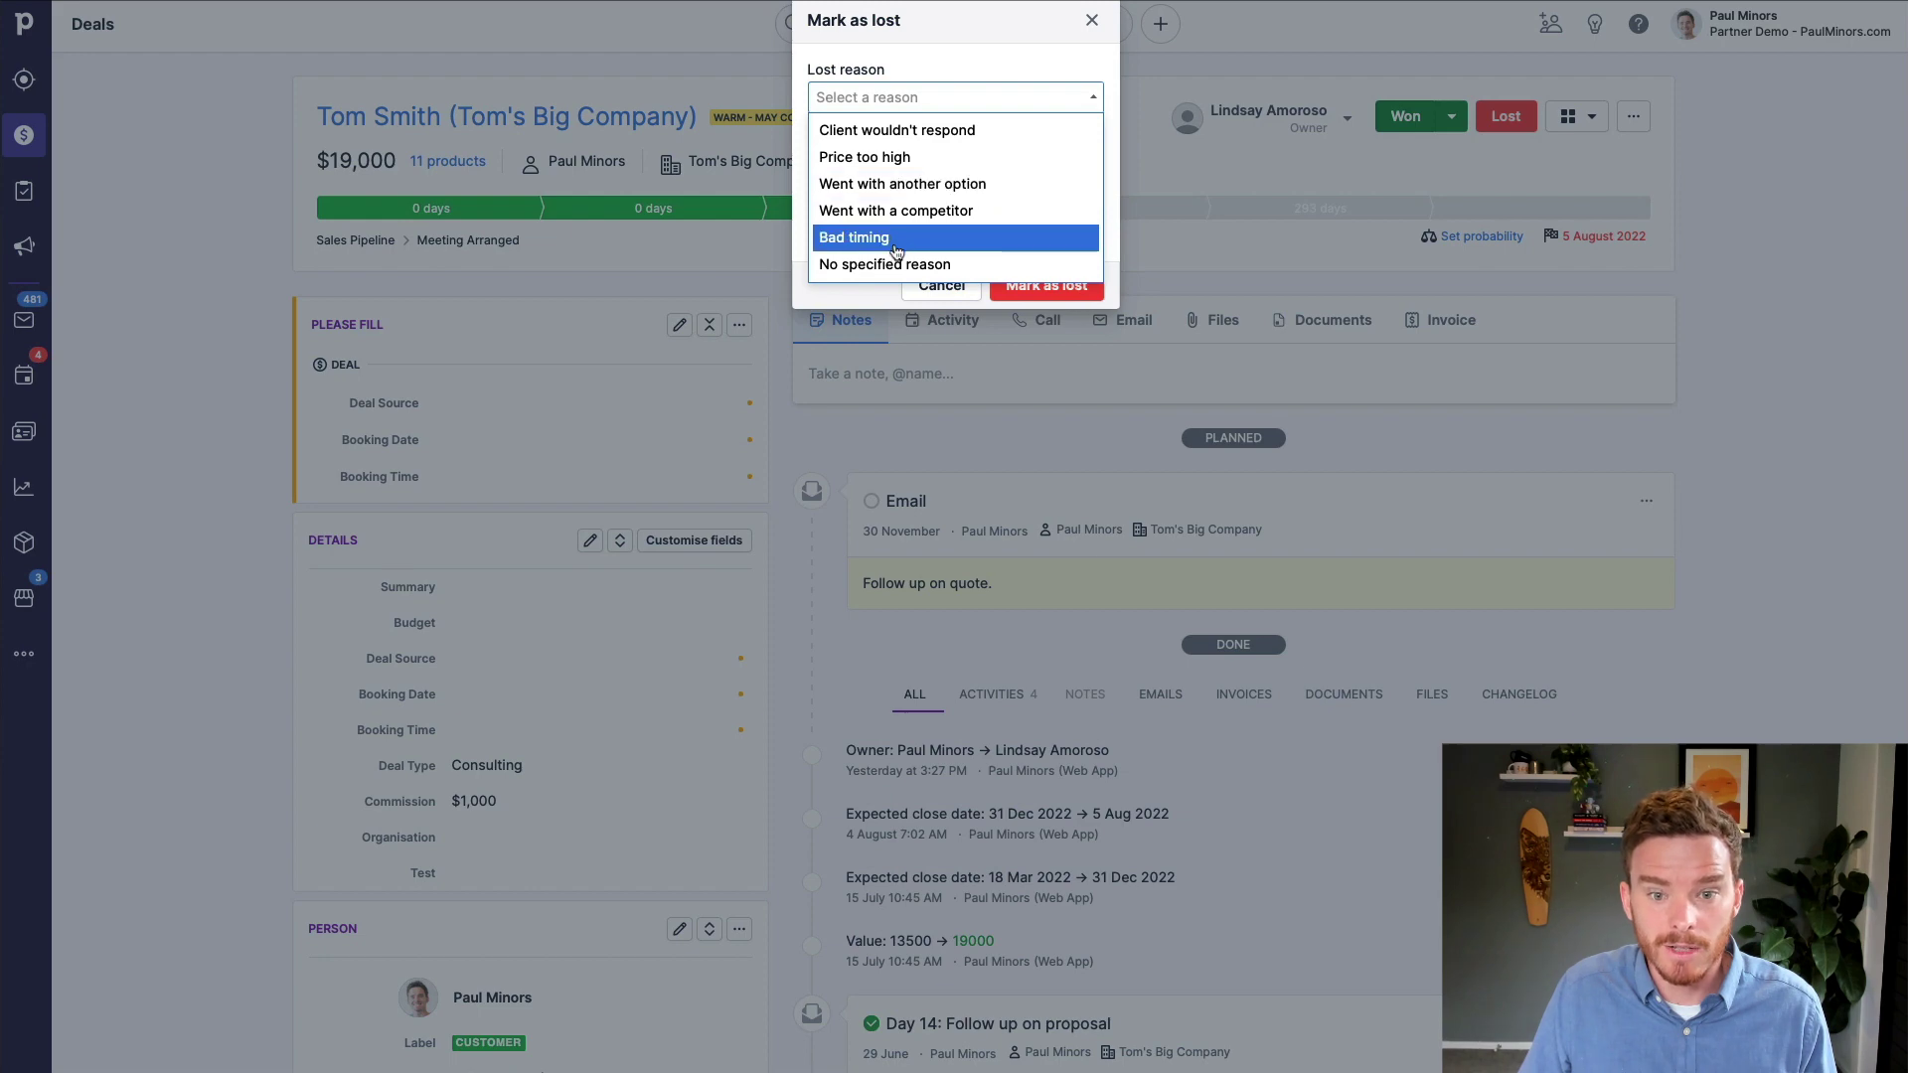
click(984, 238)
click(1017, 288)
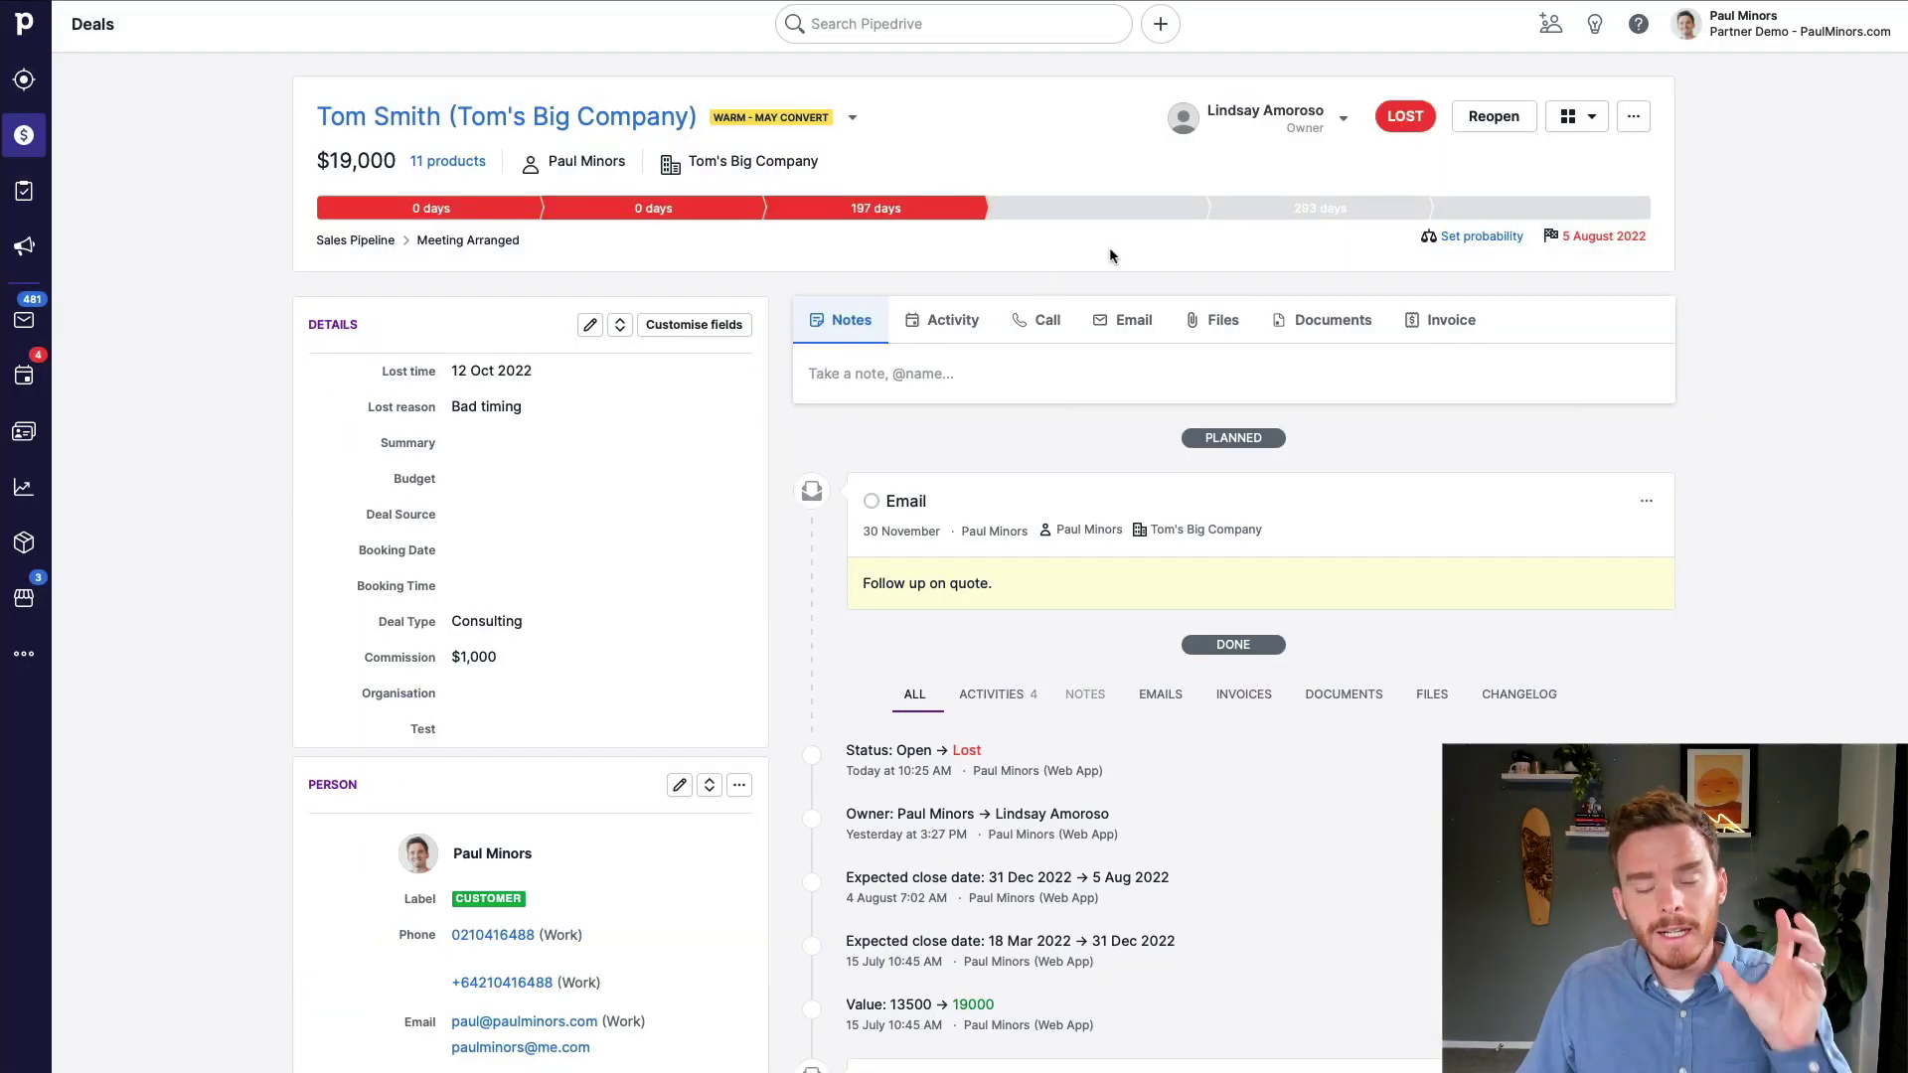
click(1153, 2)
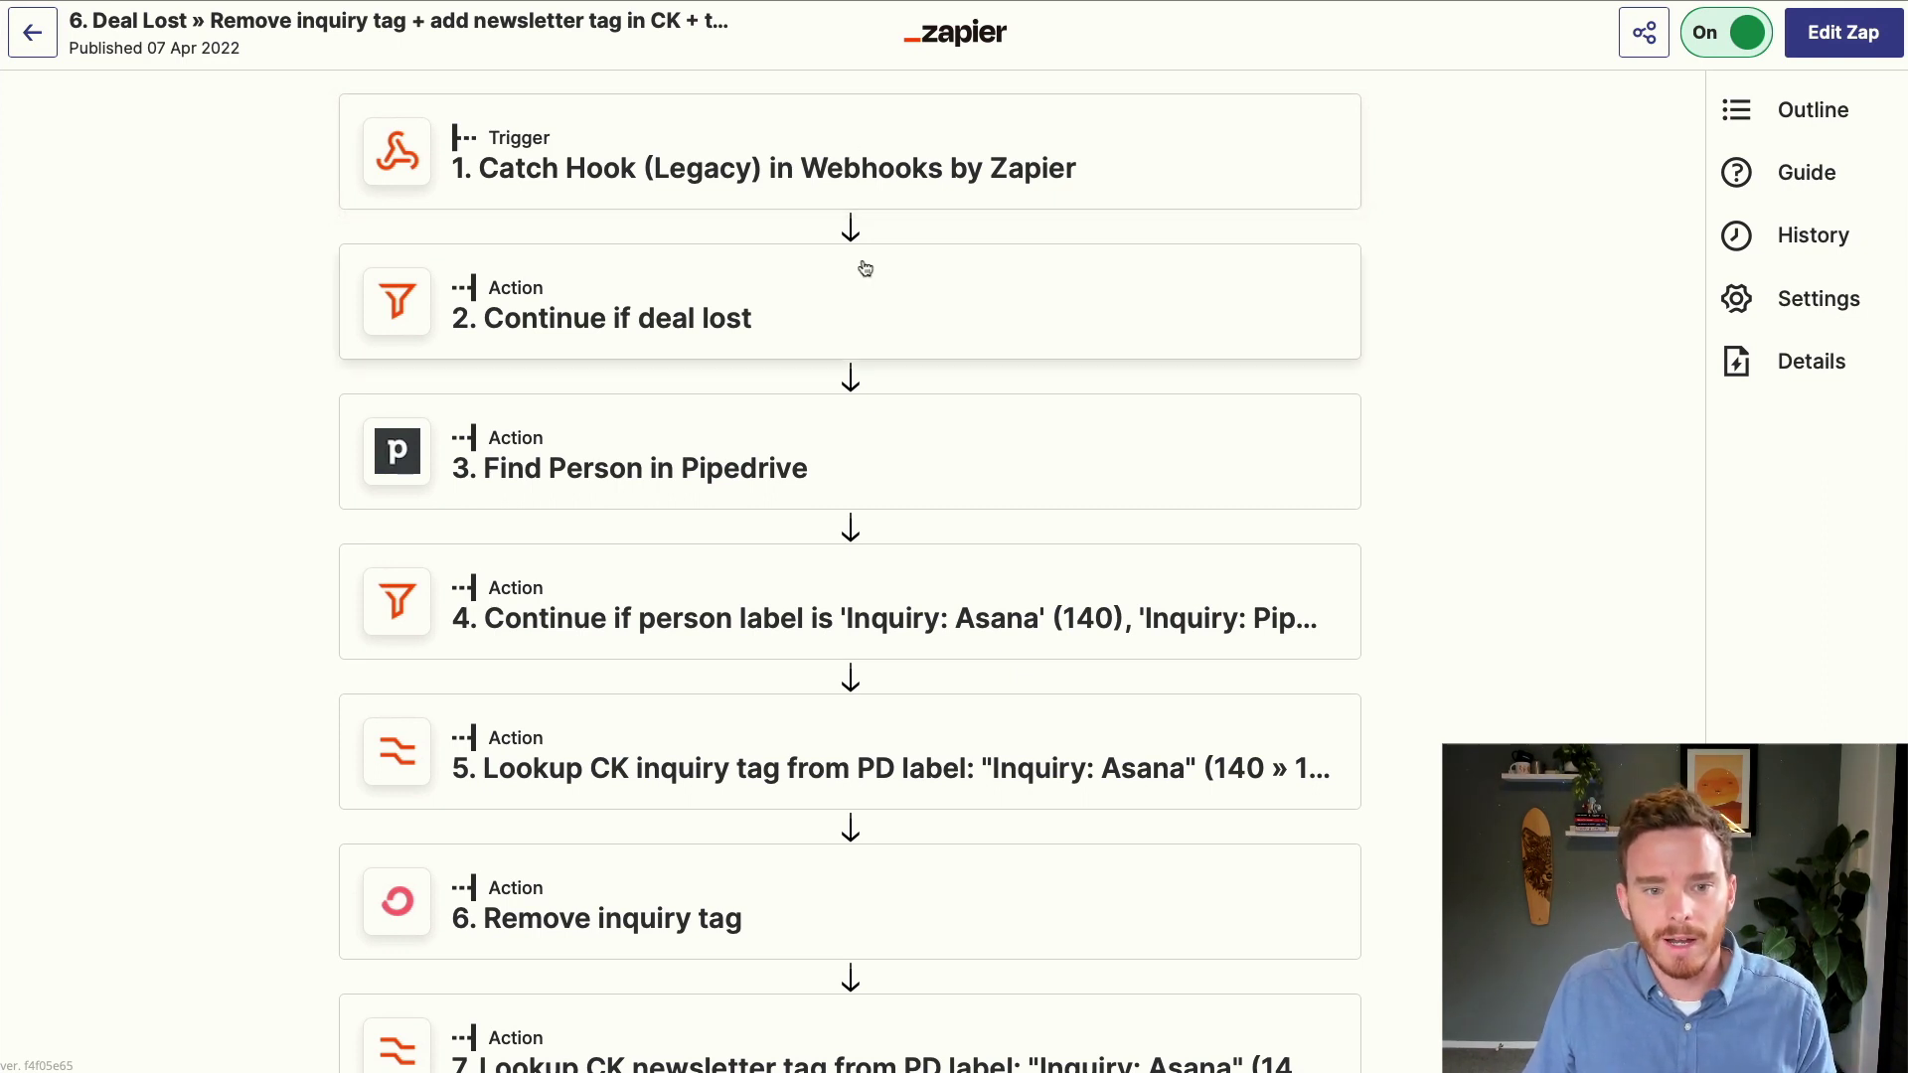
scroll(840, 281, down, 5)
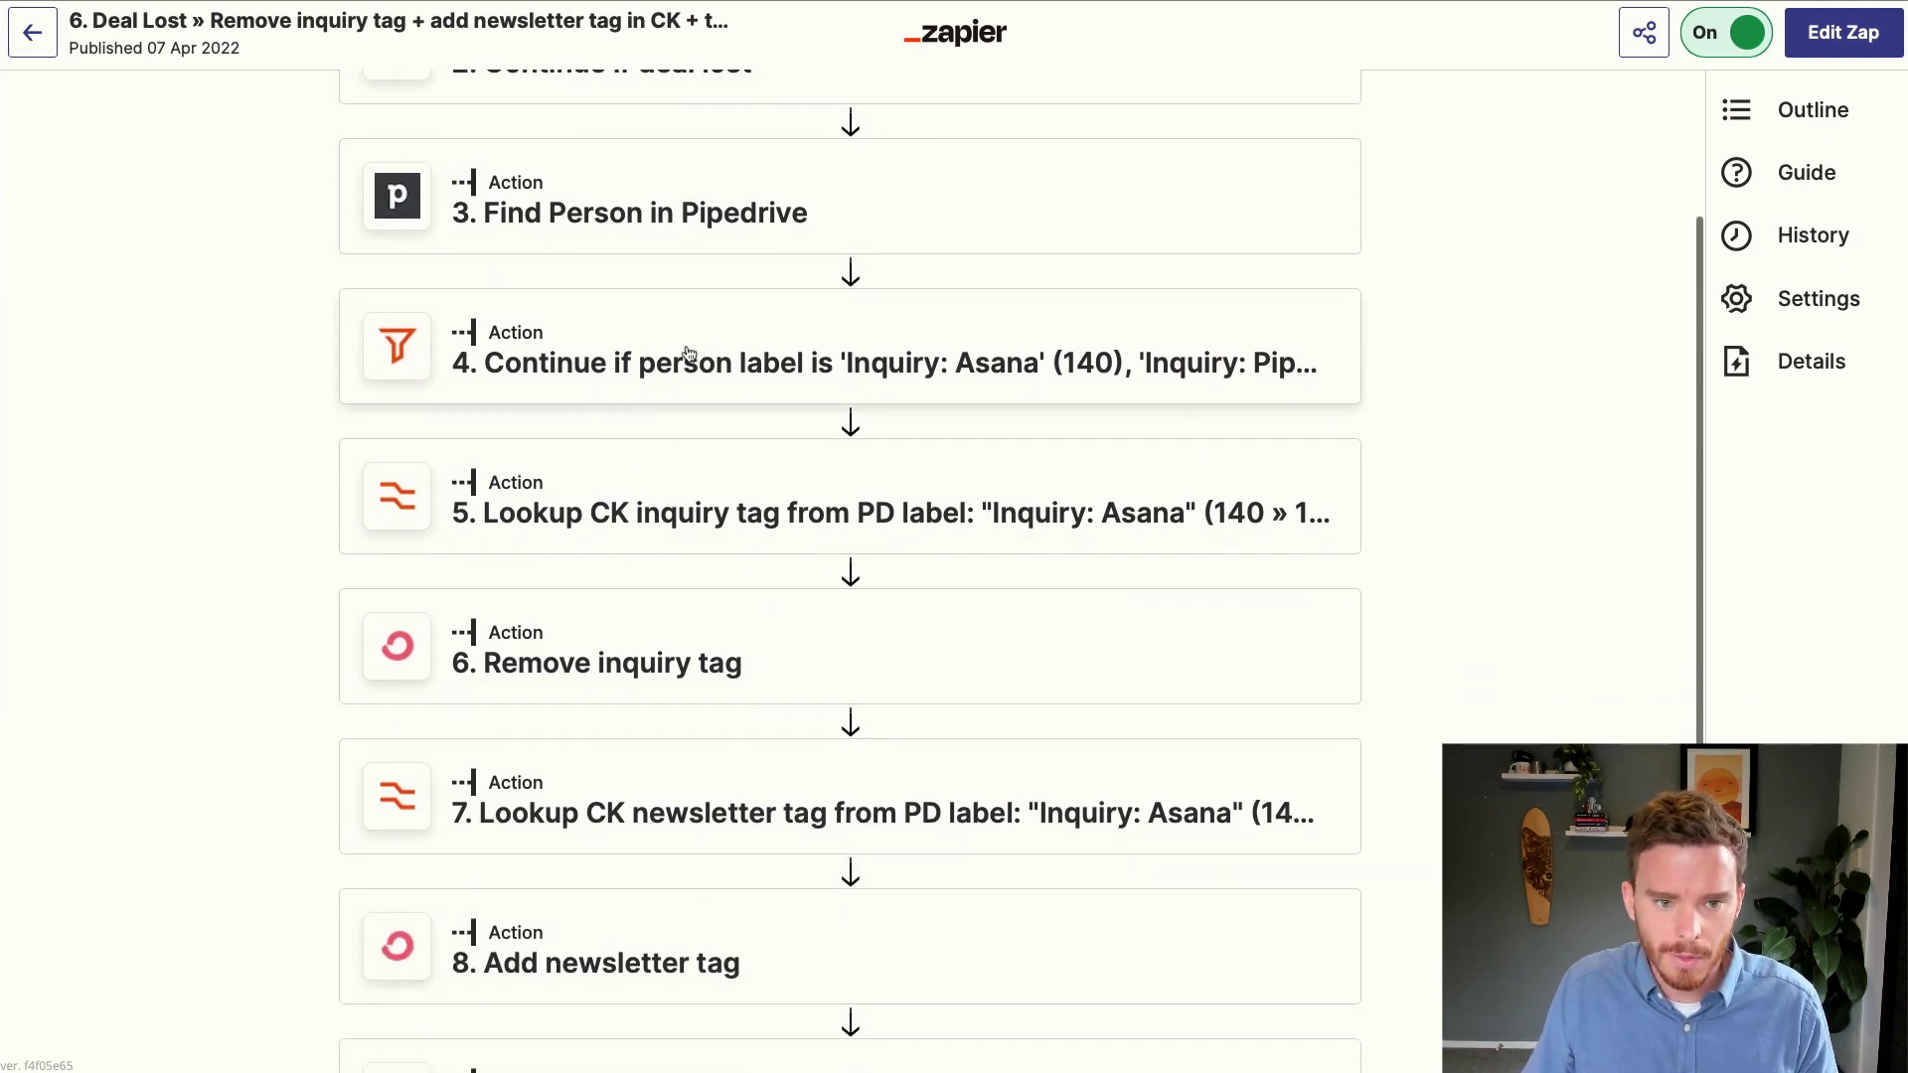
scroll(686, 344, down, 2)
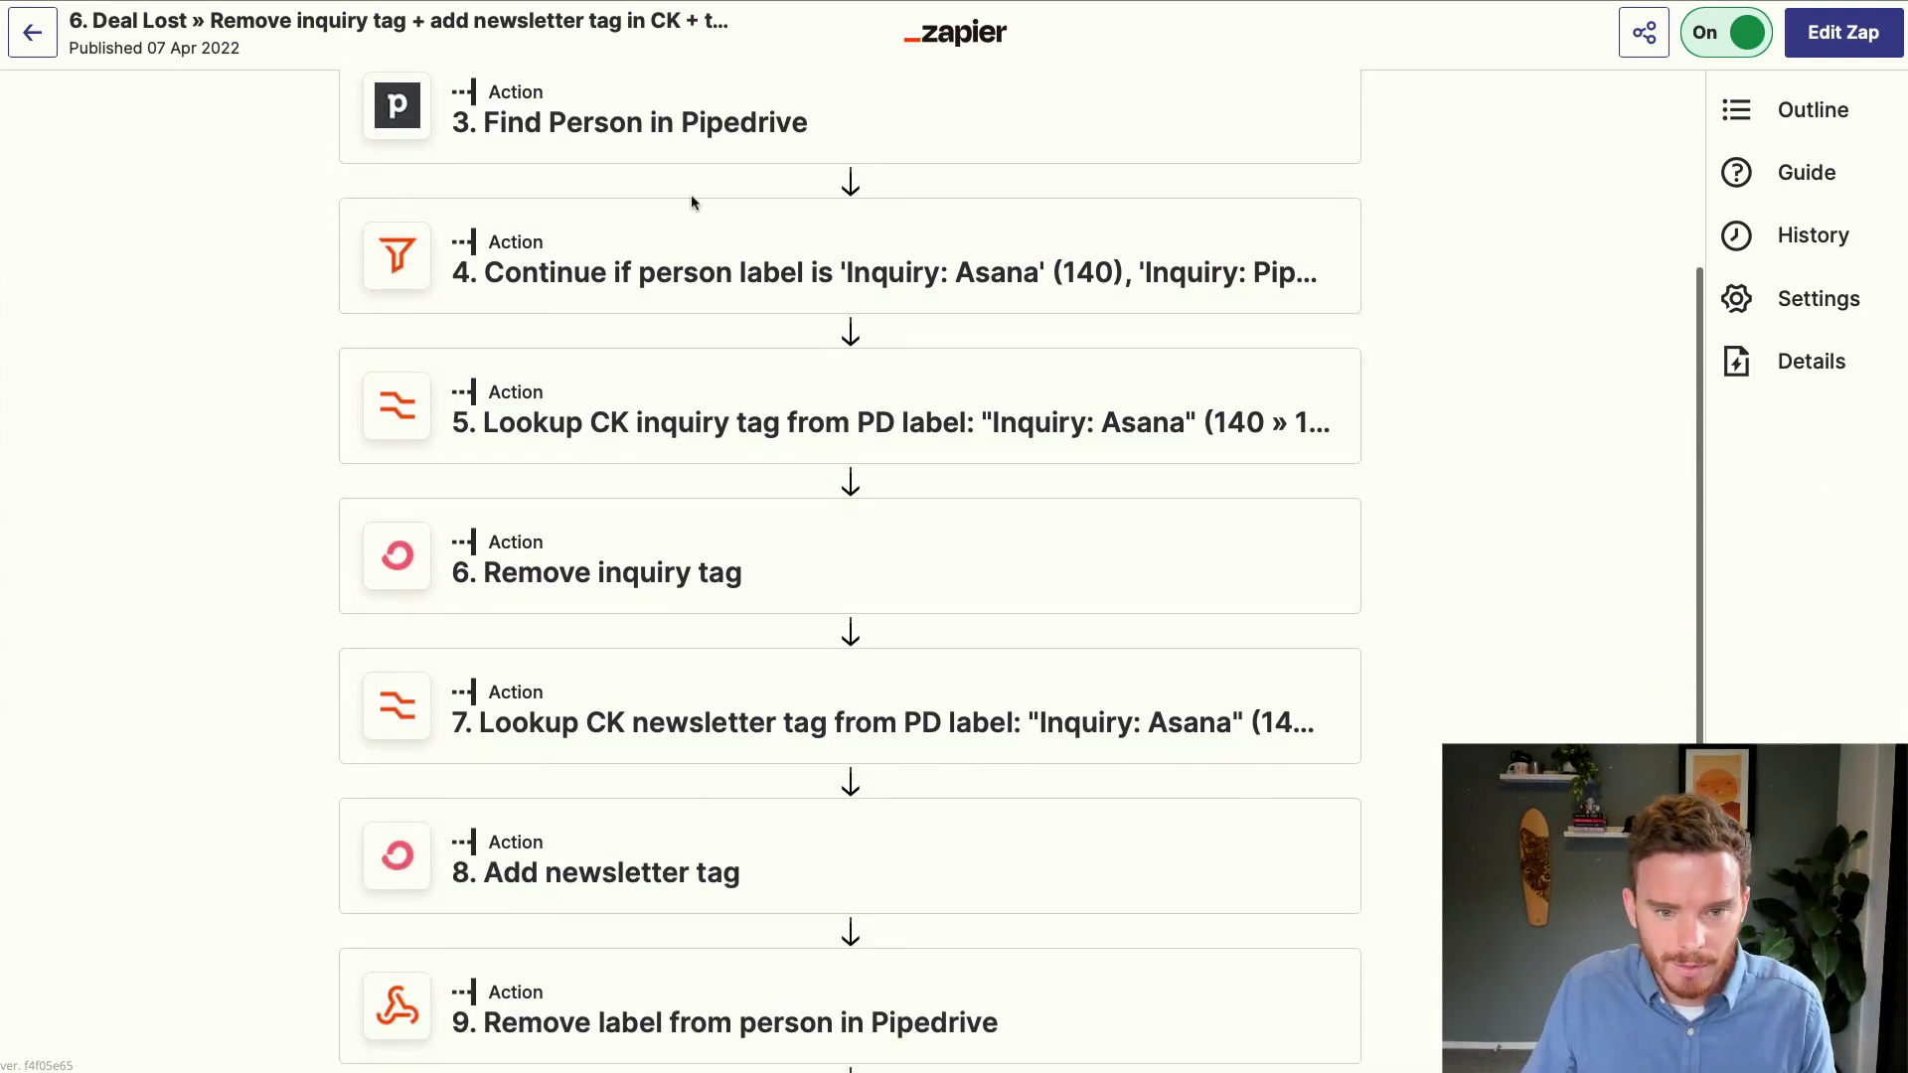
scroll(852, 445, down, 5)
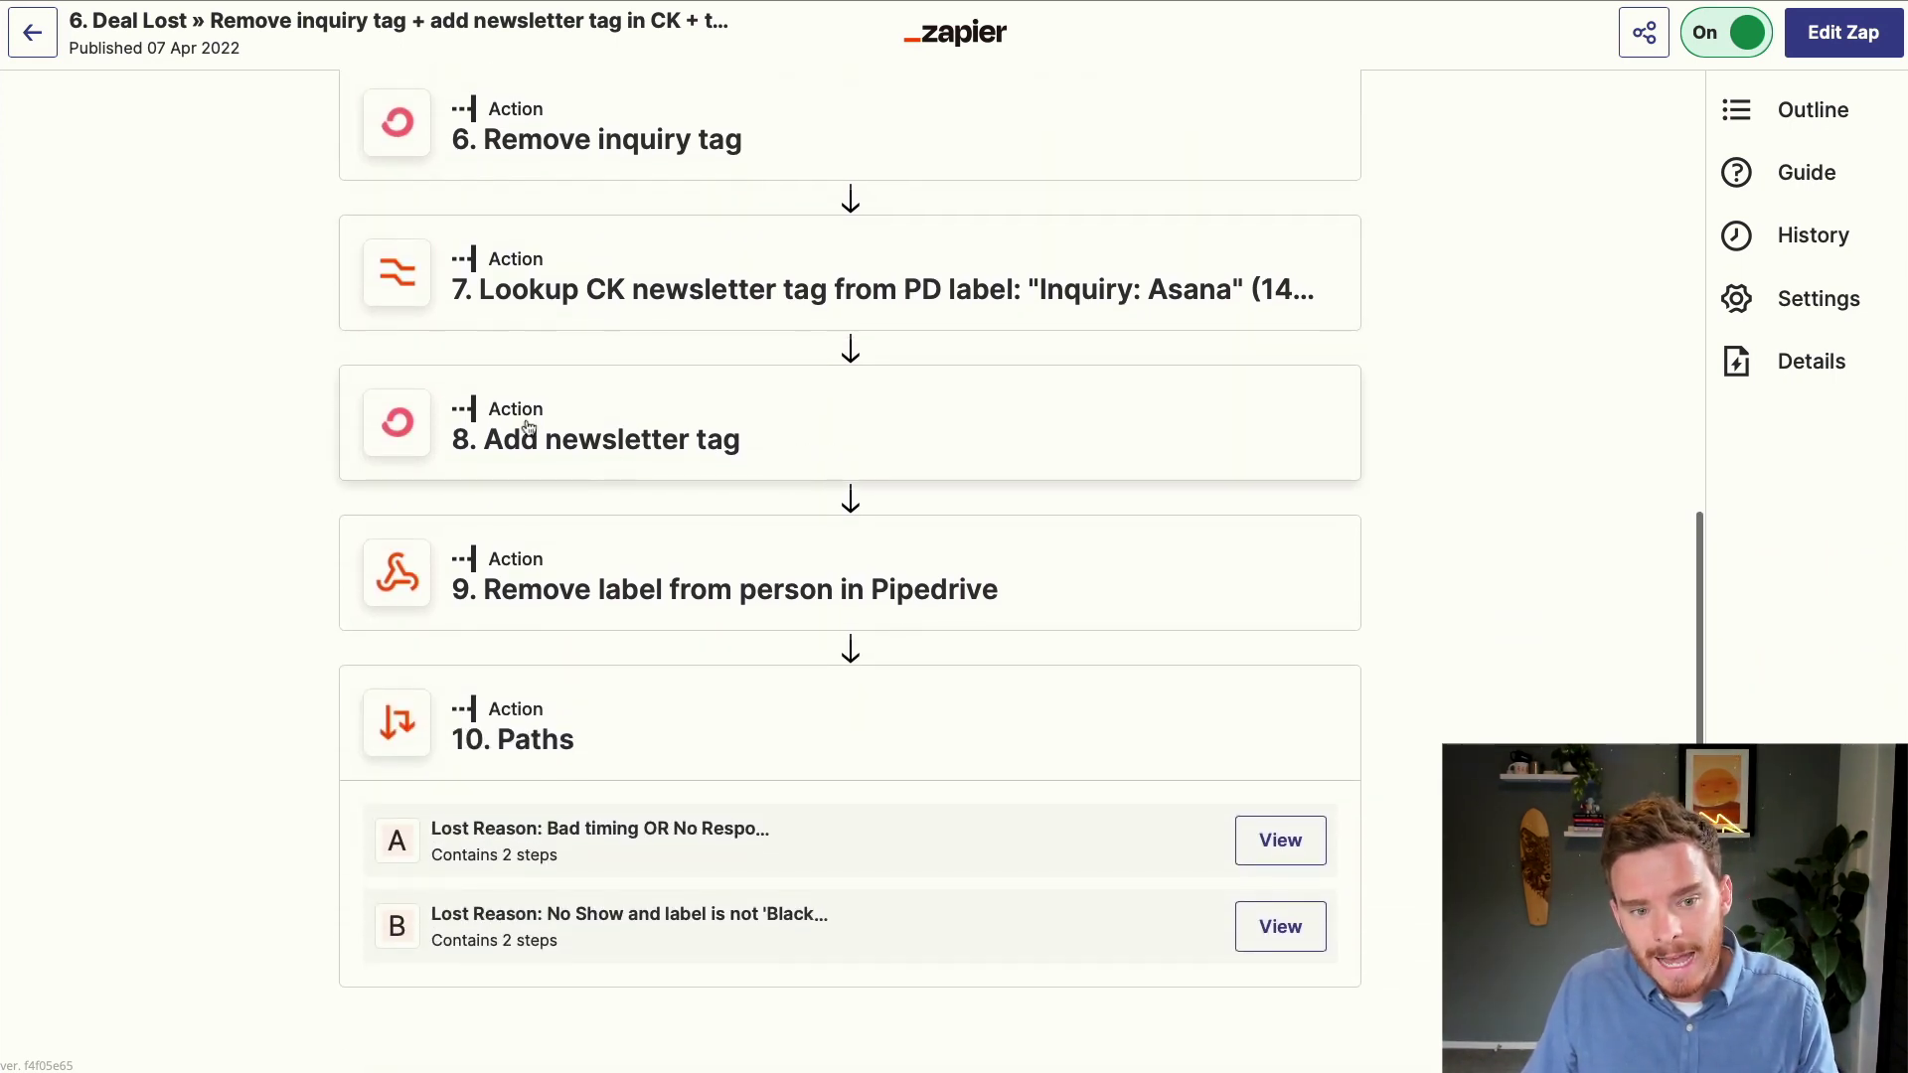
click(647, 442)
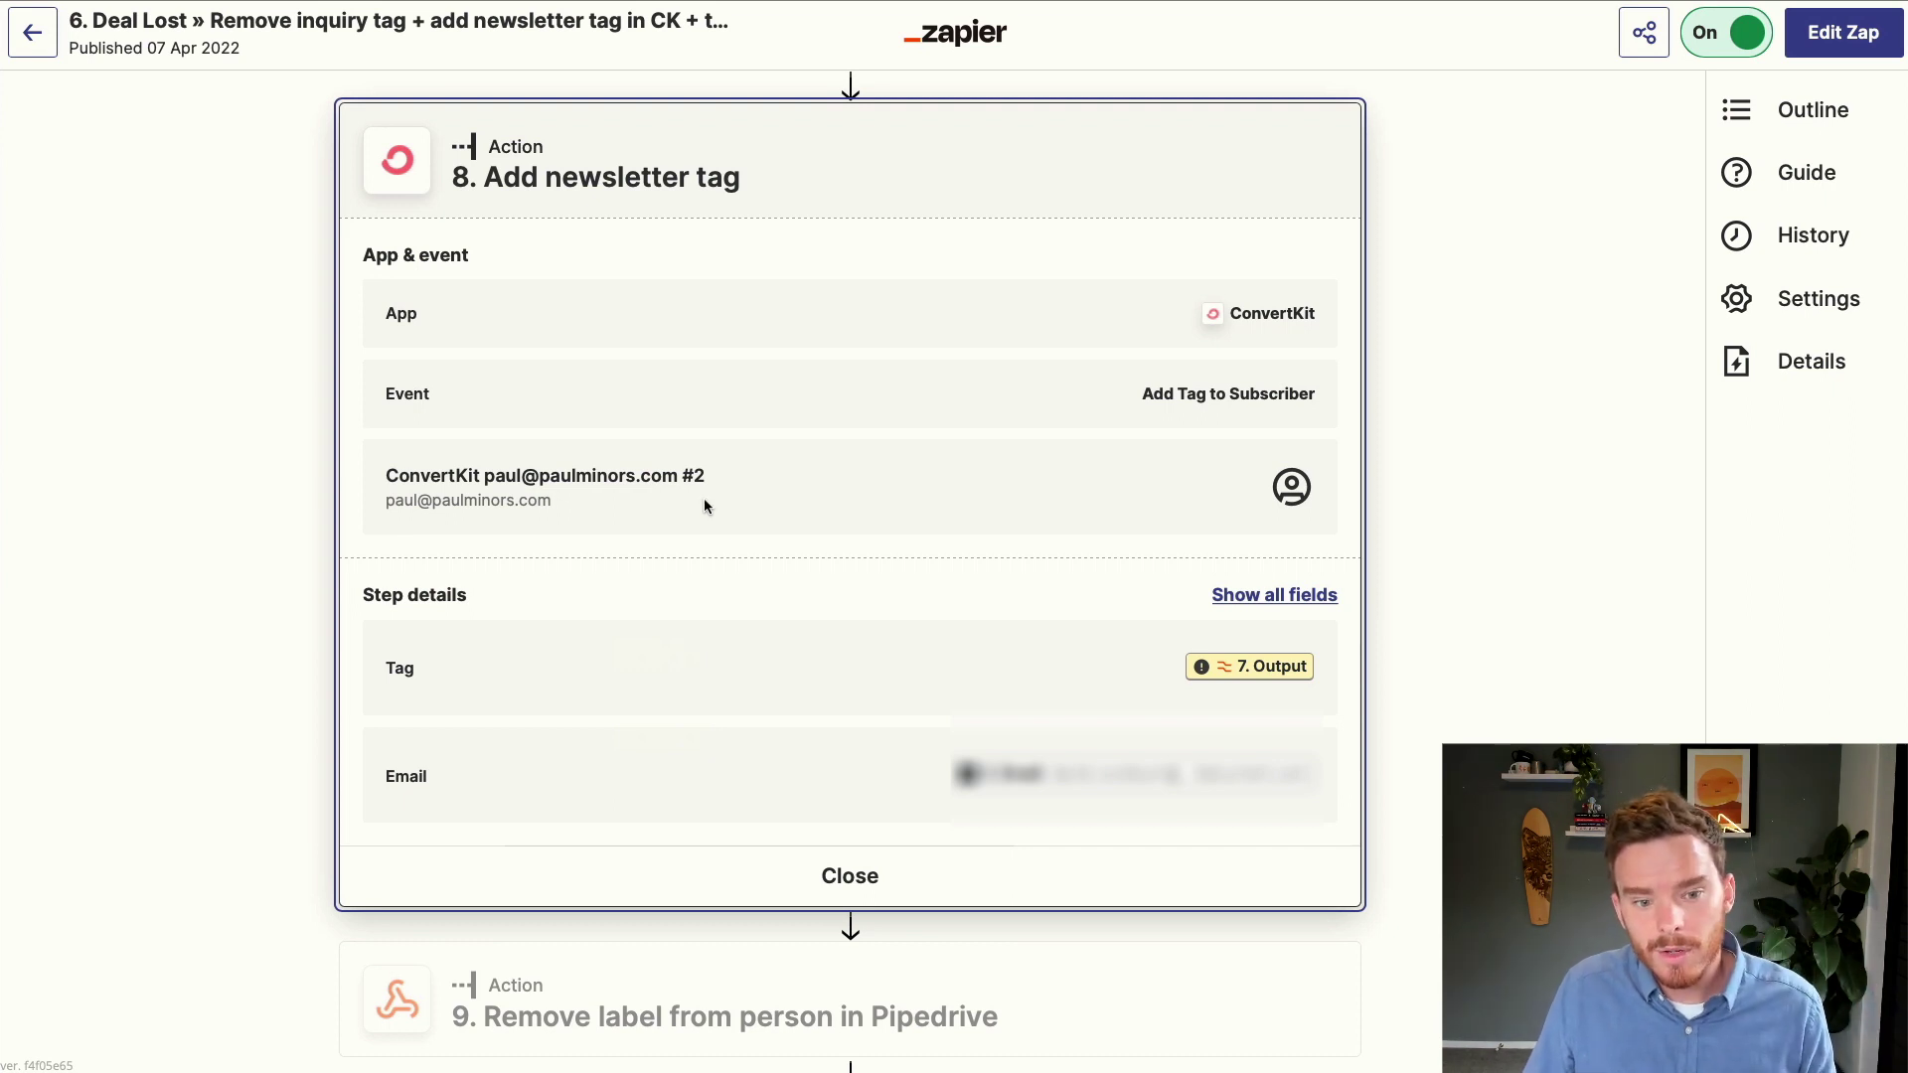
scroll(703, 498, up, 1)
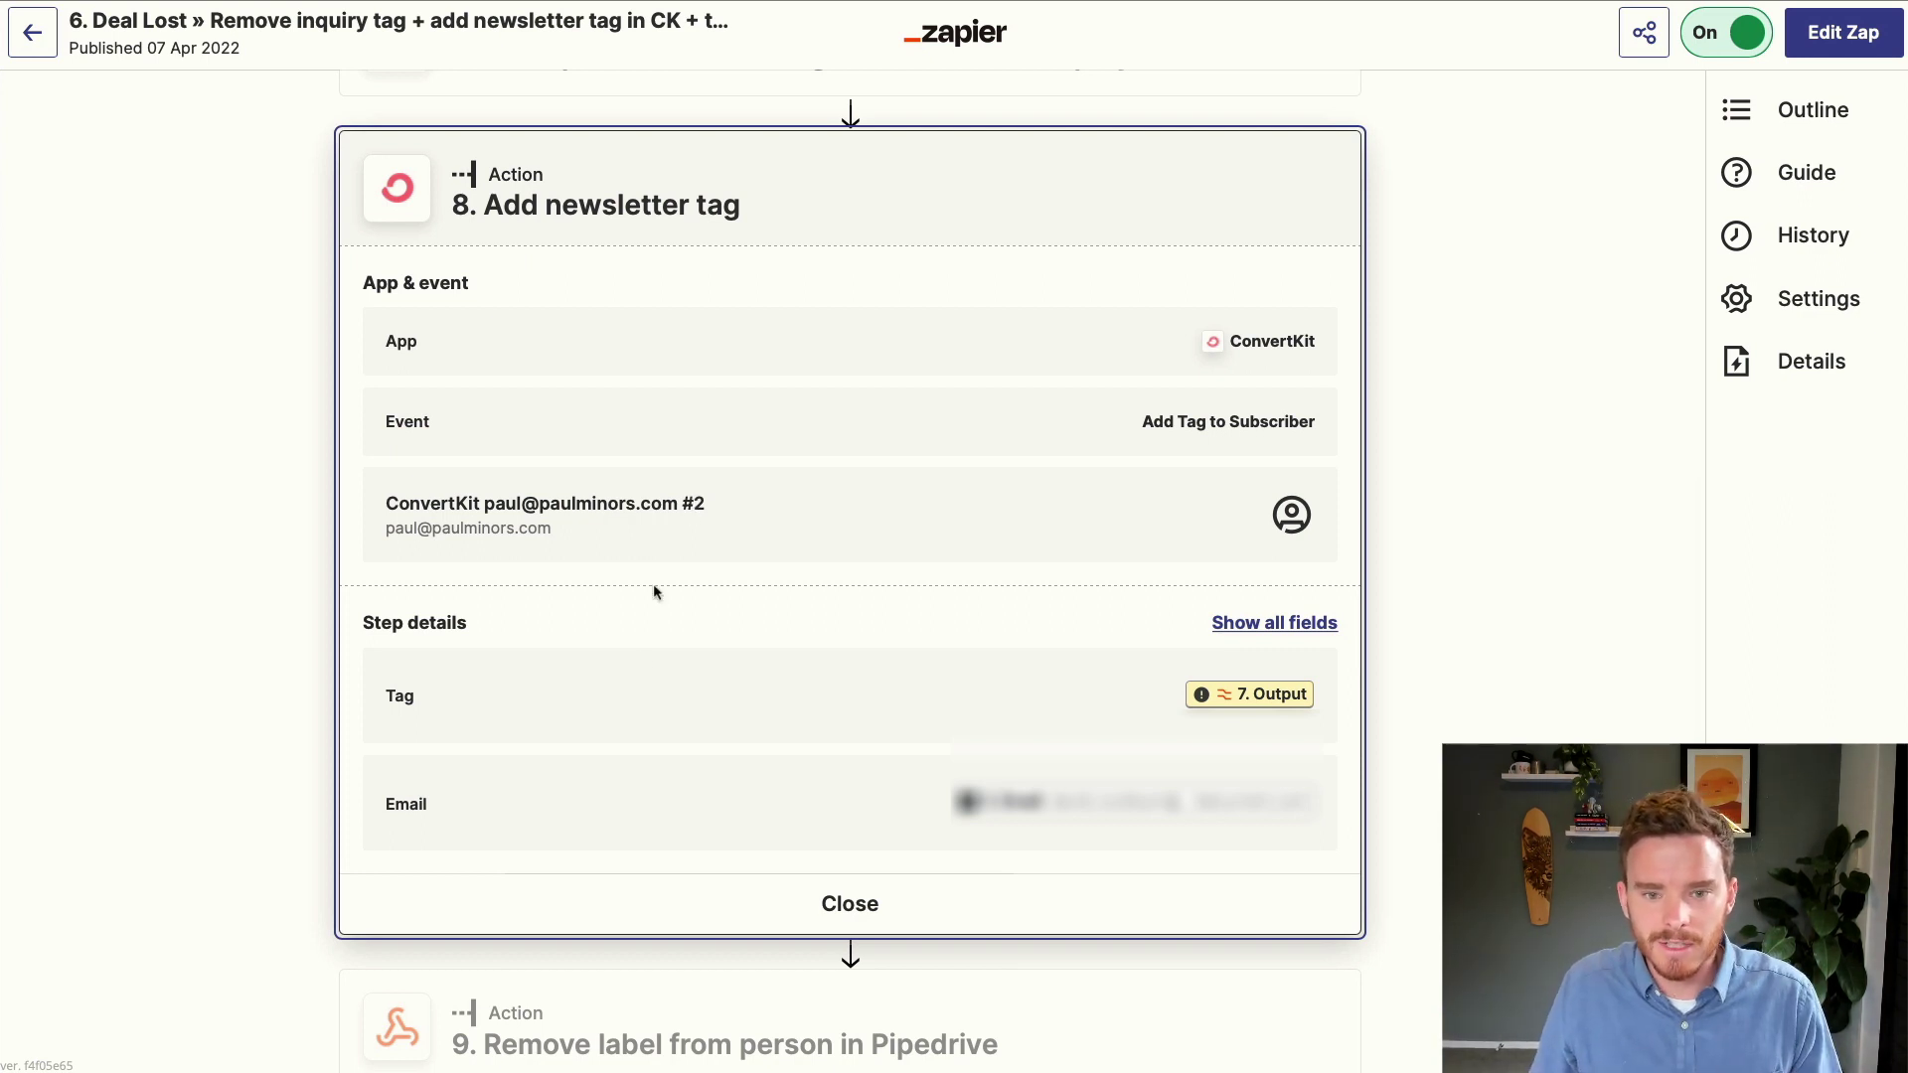
click(807, 900)
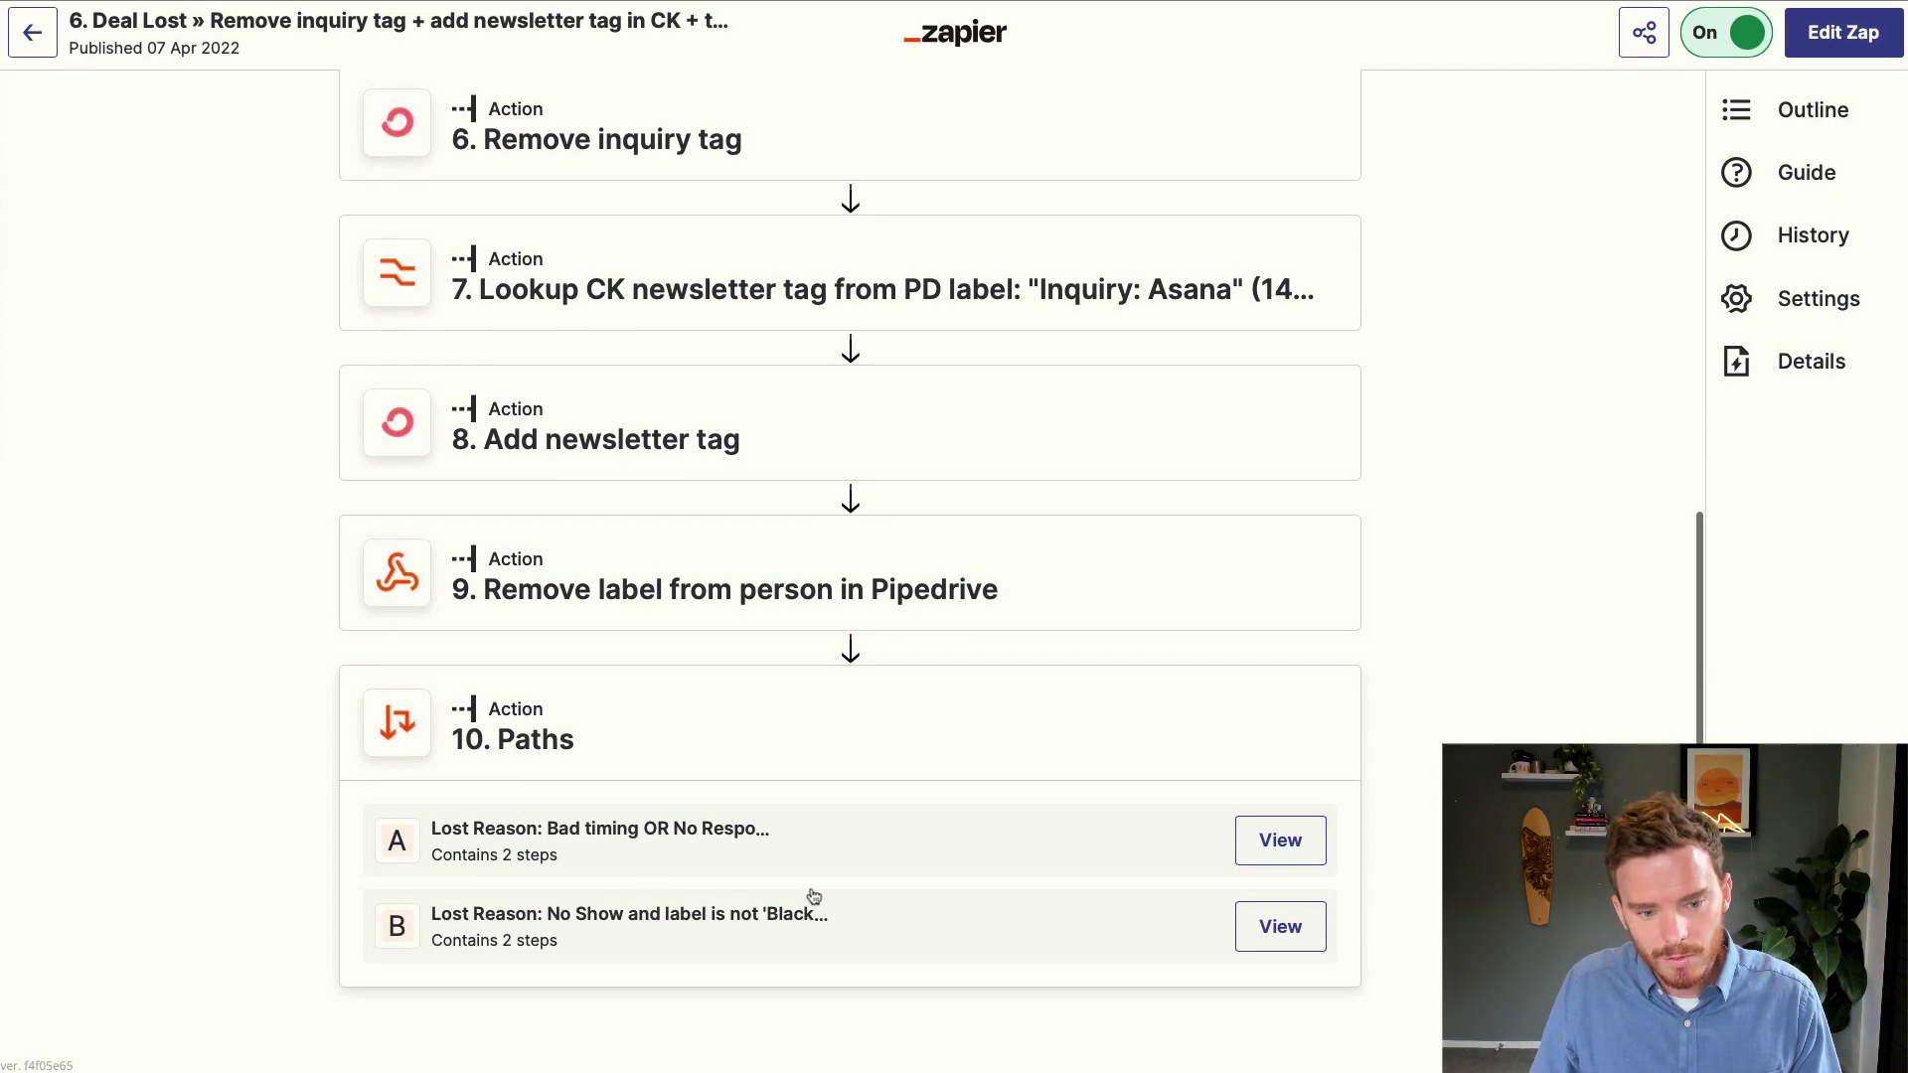
- Review the steps of Path A, the Bad timing OR No Response path, then close it
click(1280, 840)
click(861, 518)
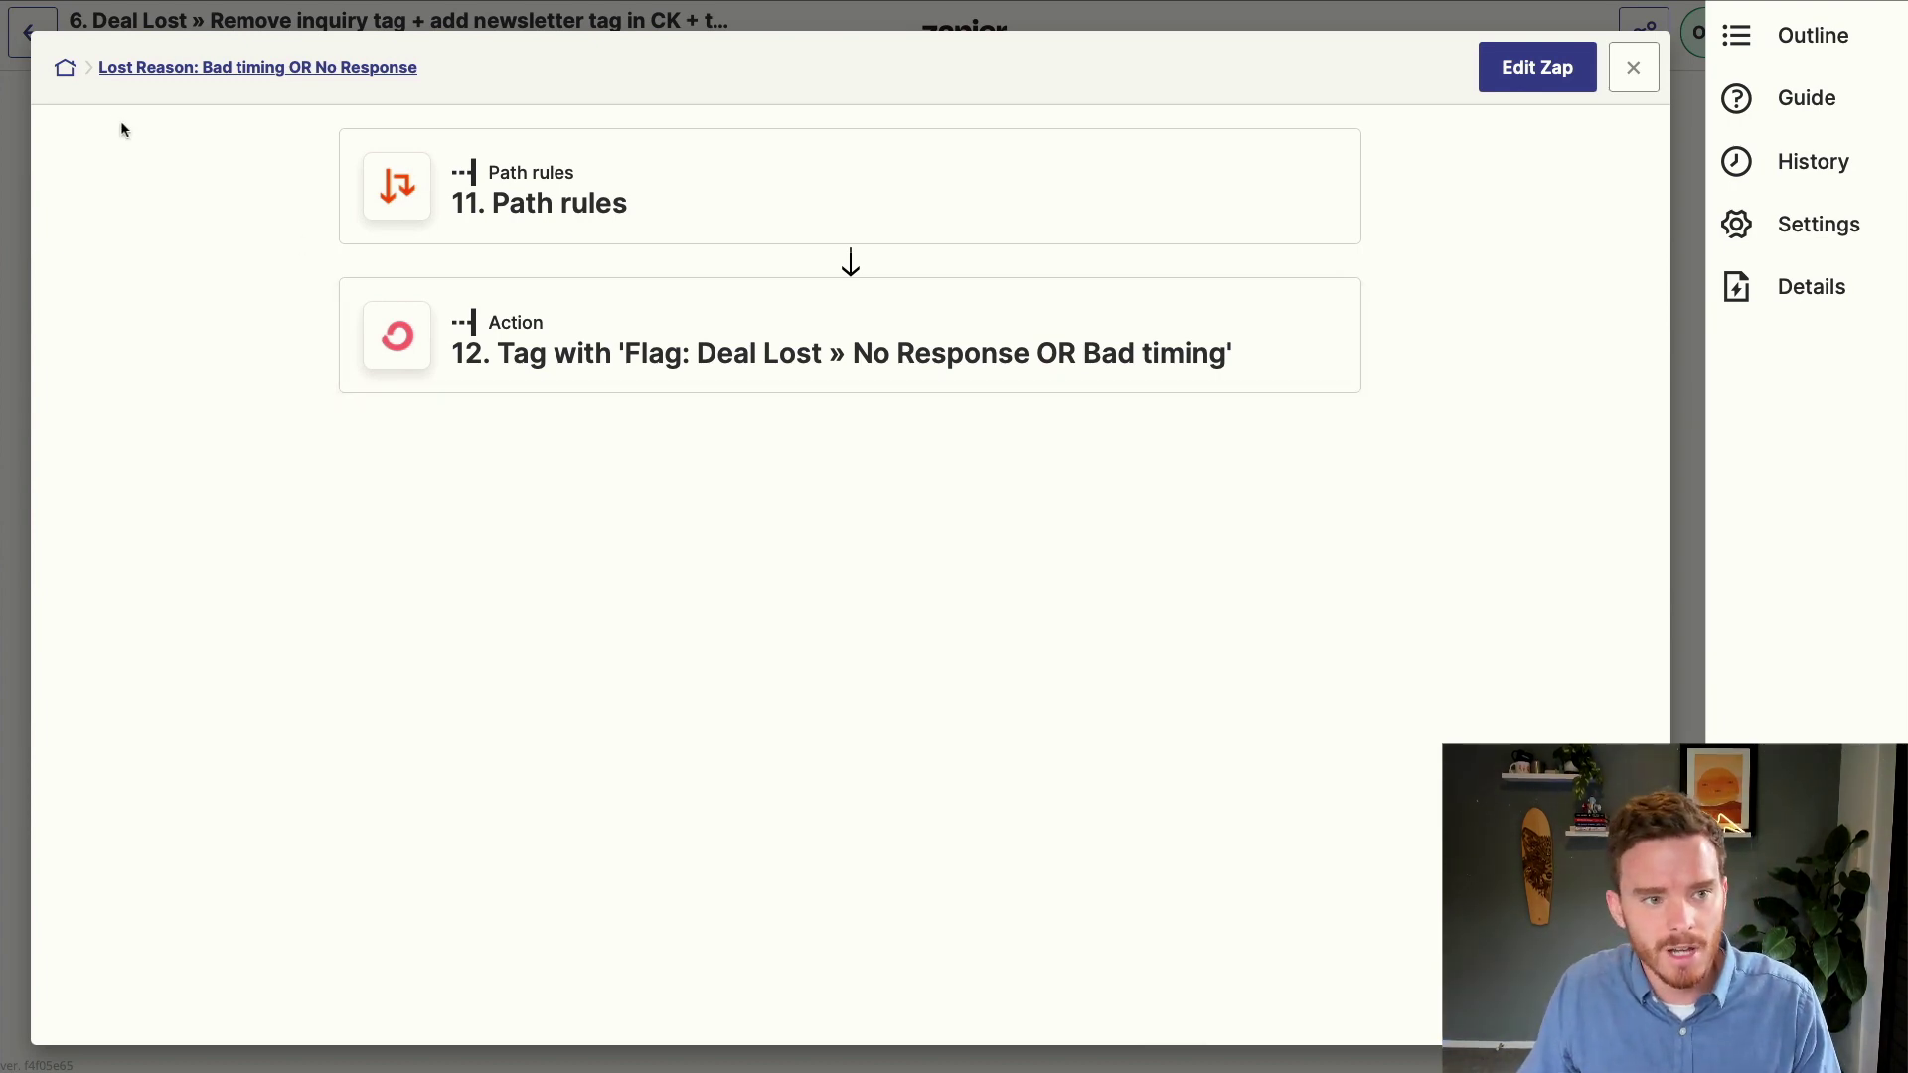
click(68, 83)
- Review Path B, the No Show path ending with tag 'Flag: Deal Lost » No Show', and return to the outline
click(1290, 926)
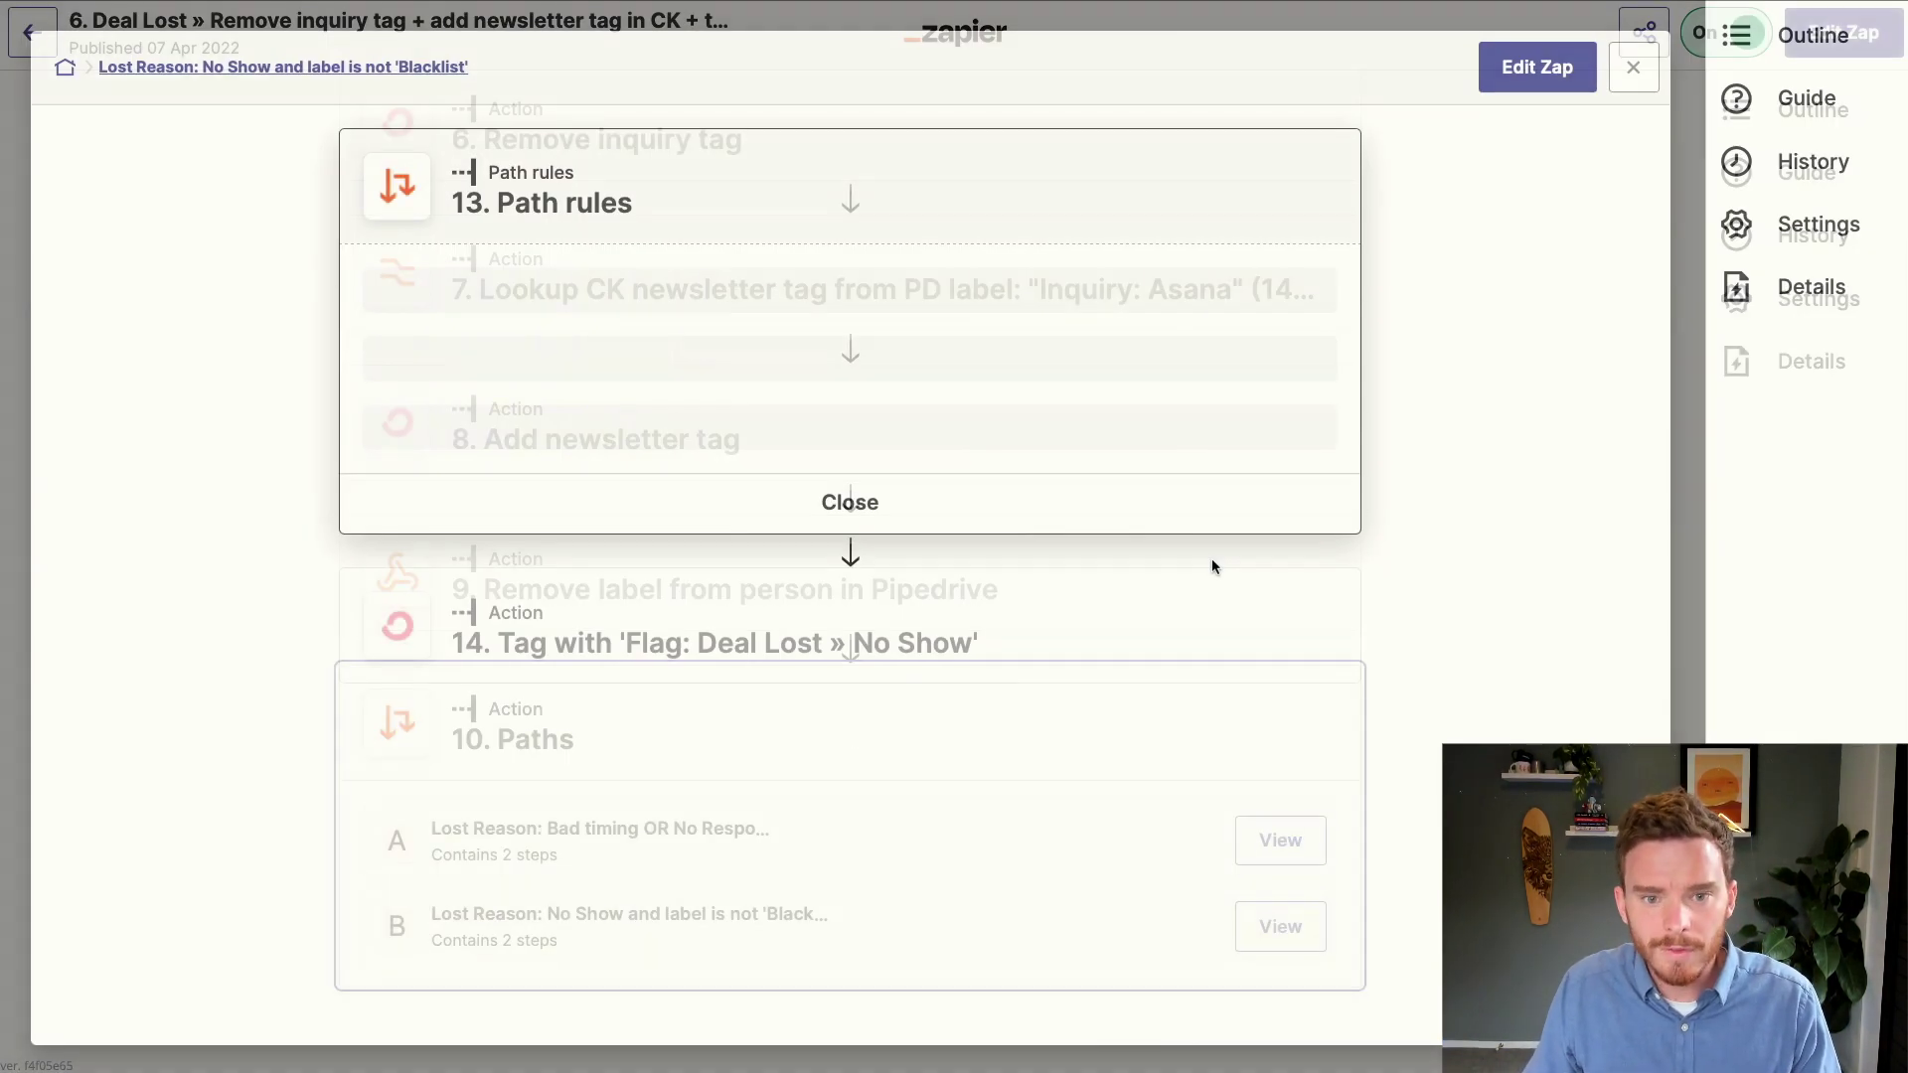
click(822, 440)
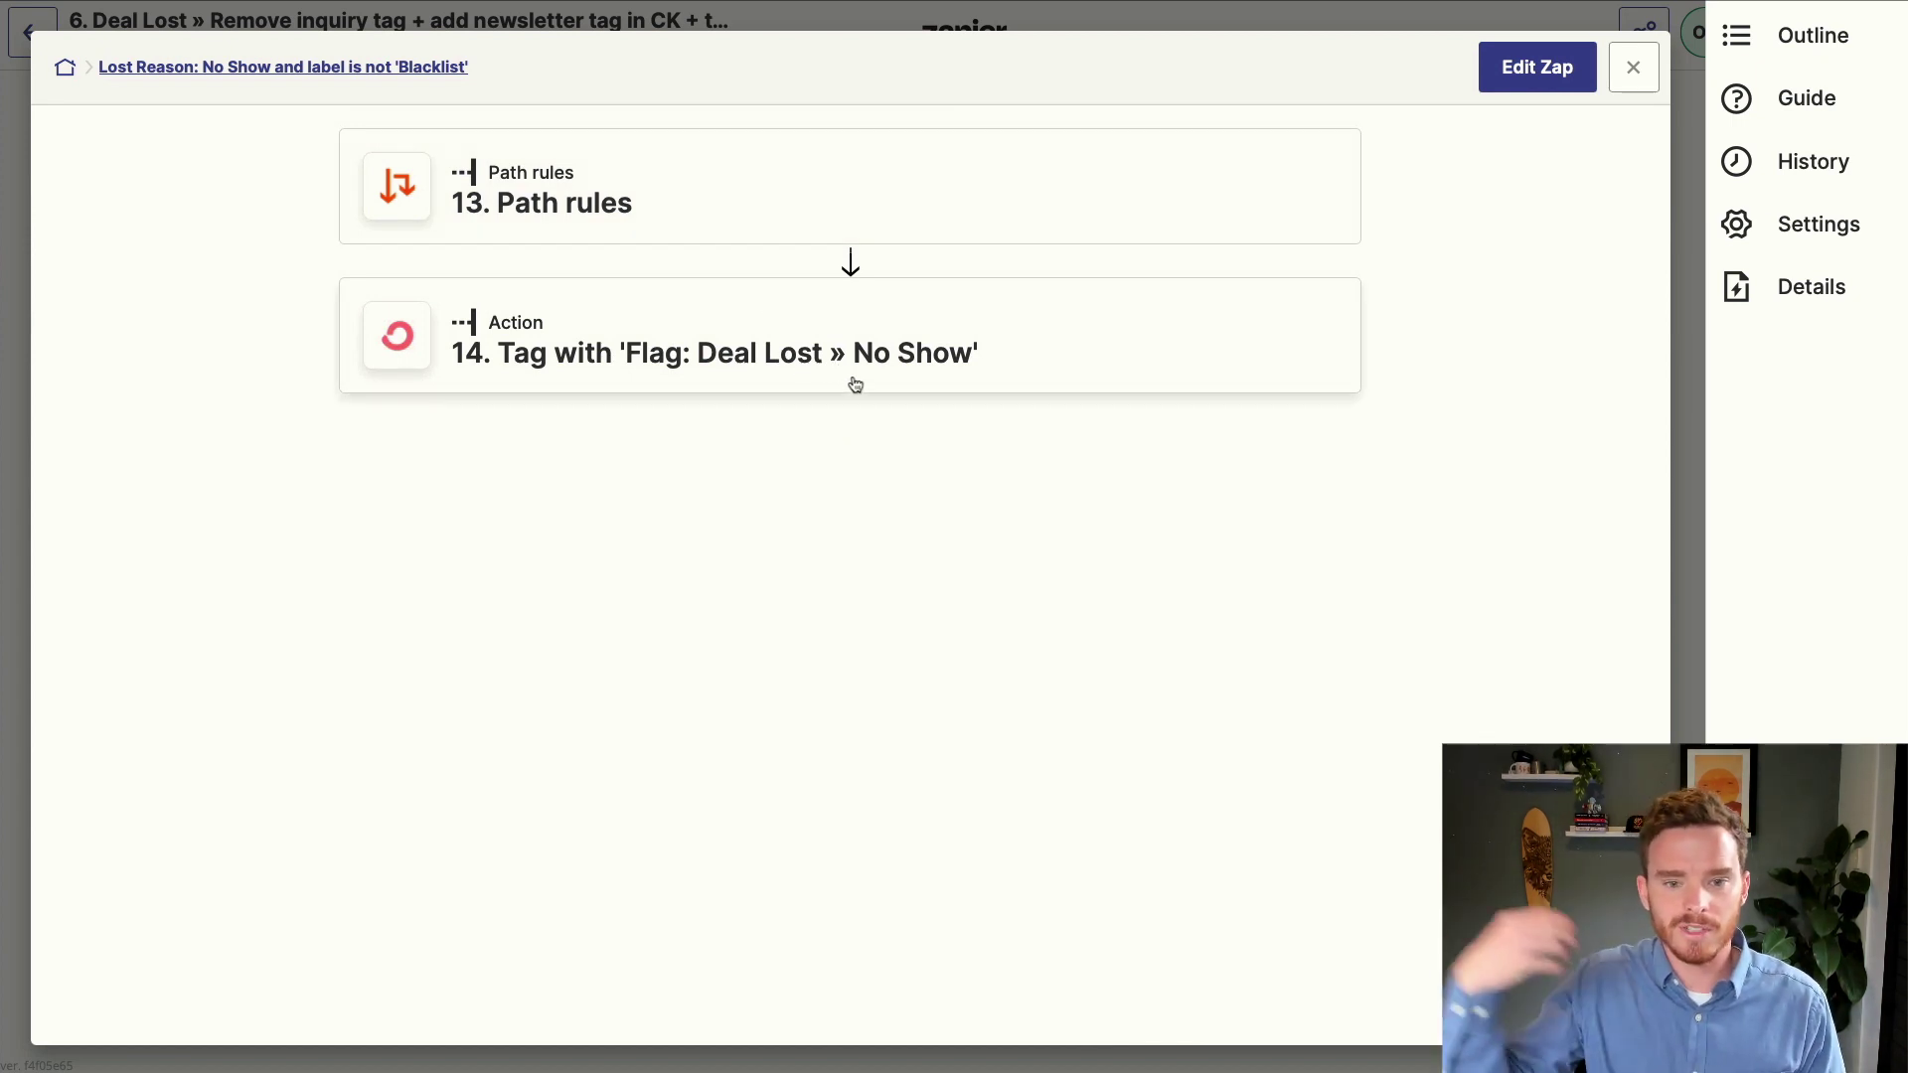
click(70, 68)
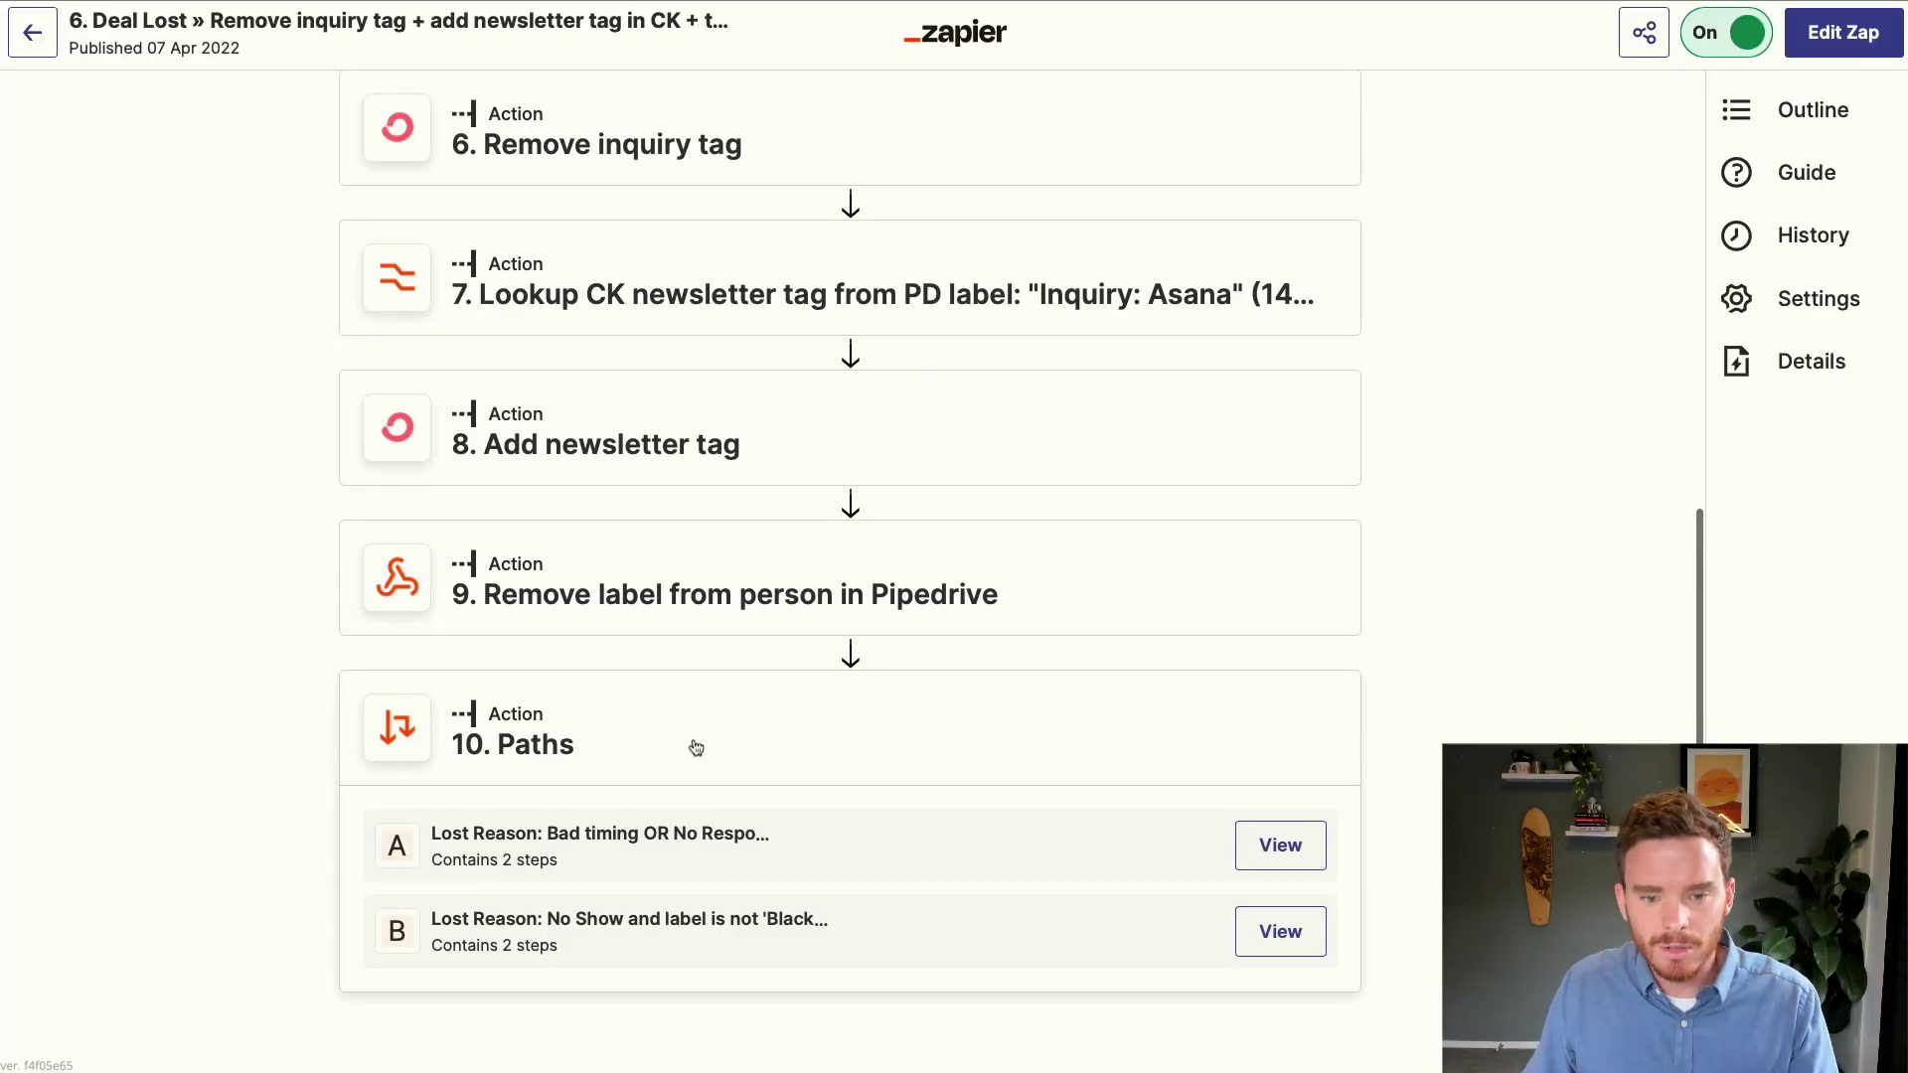
scroll(674, 758, up, 2)
scroll(672, 749, down, 2)
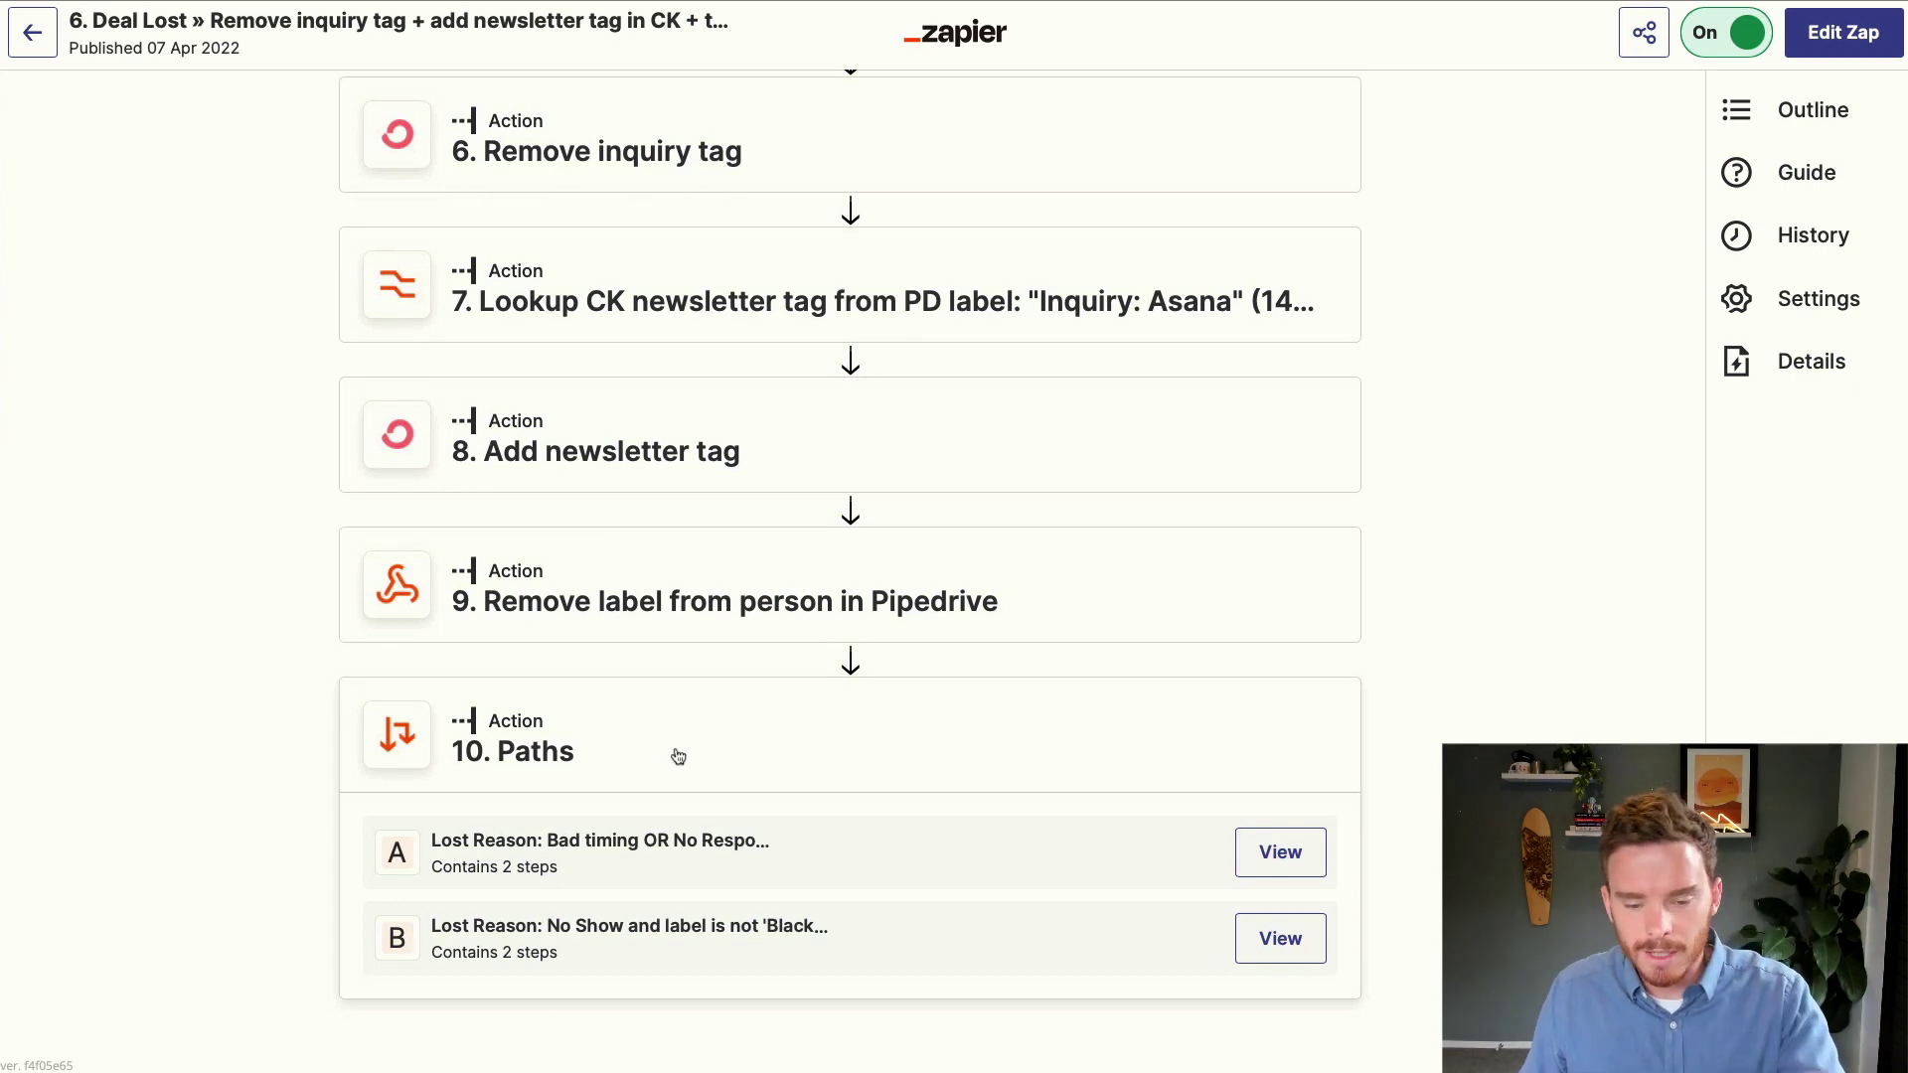
scroll(674, 755, up, 1)
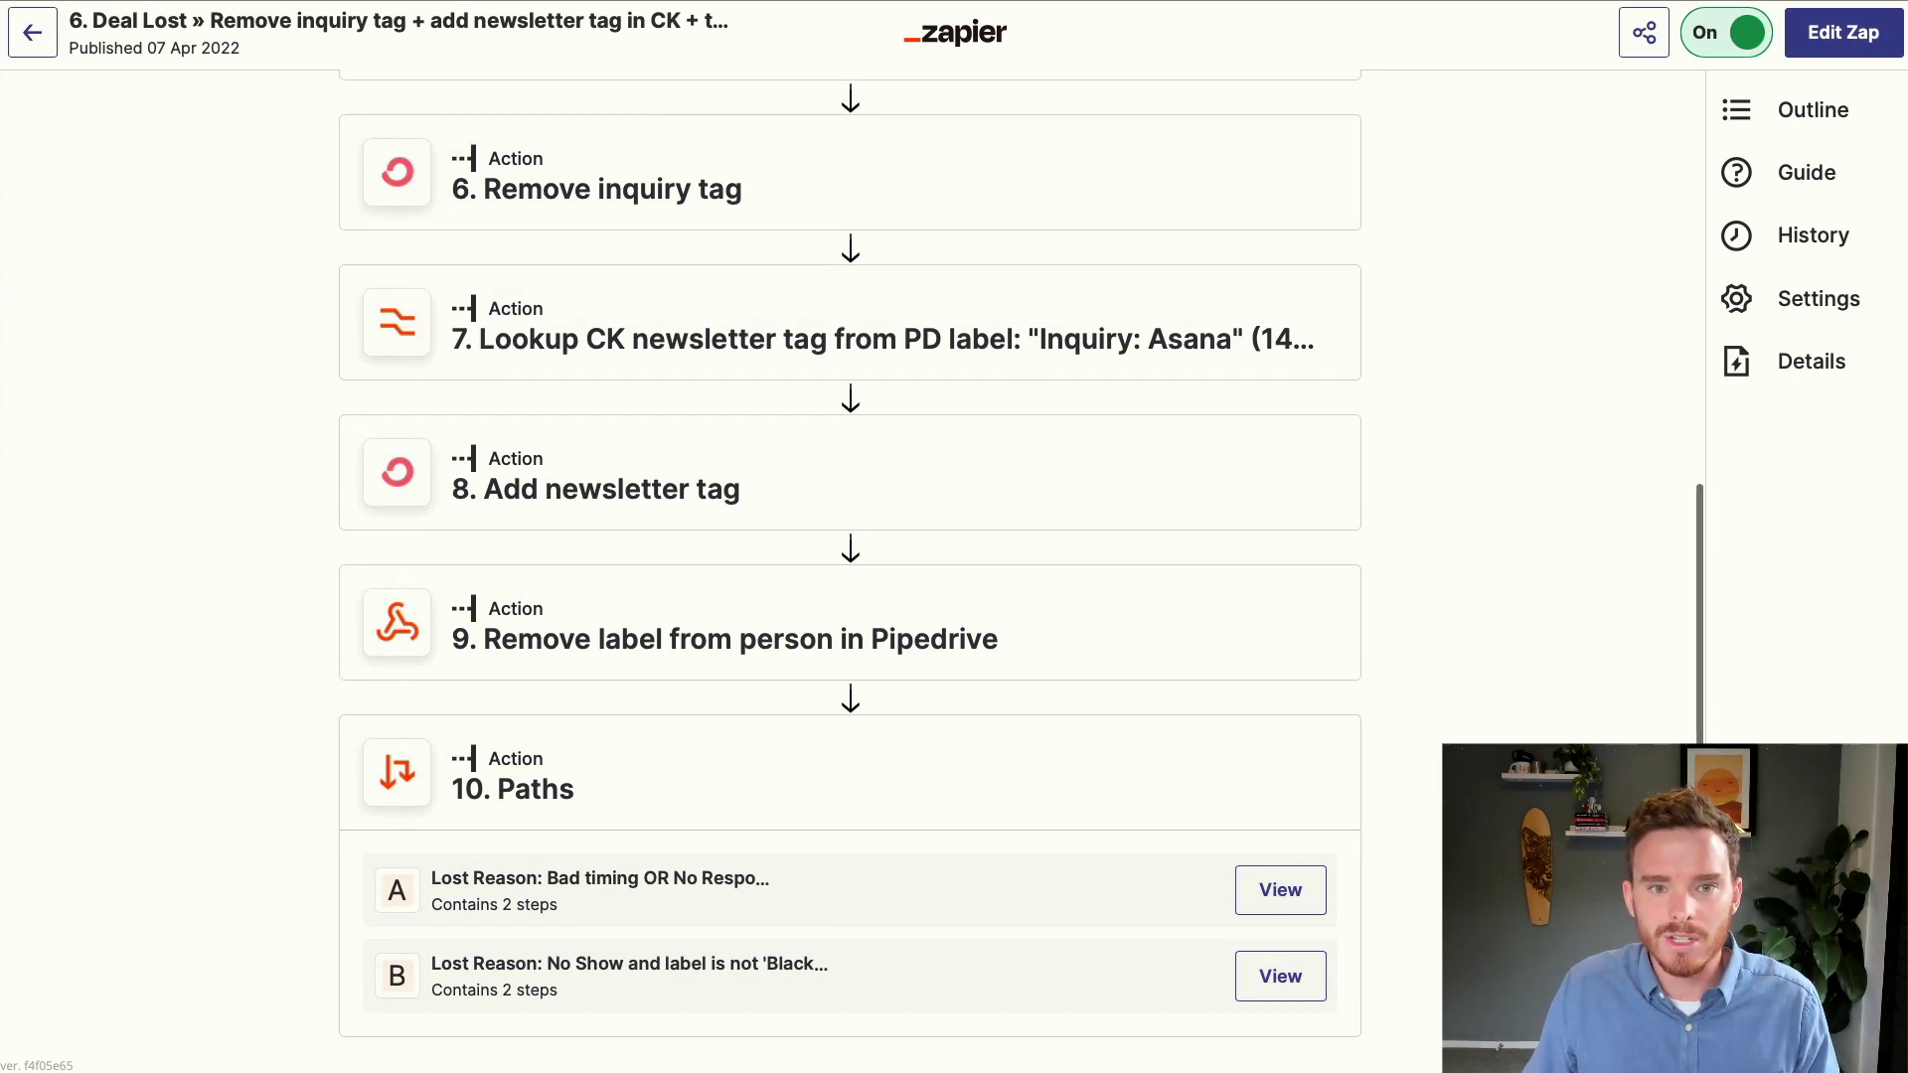